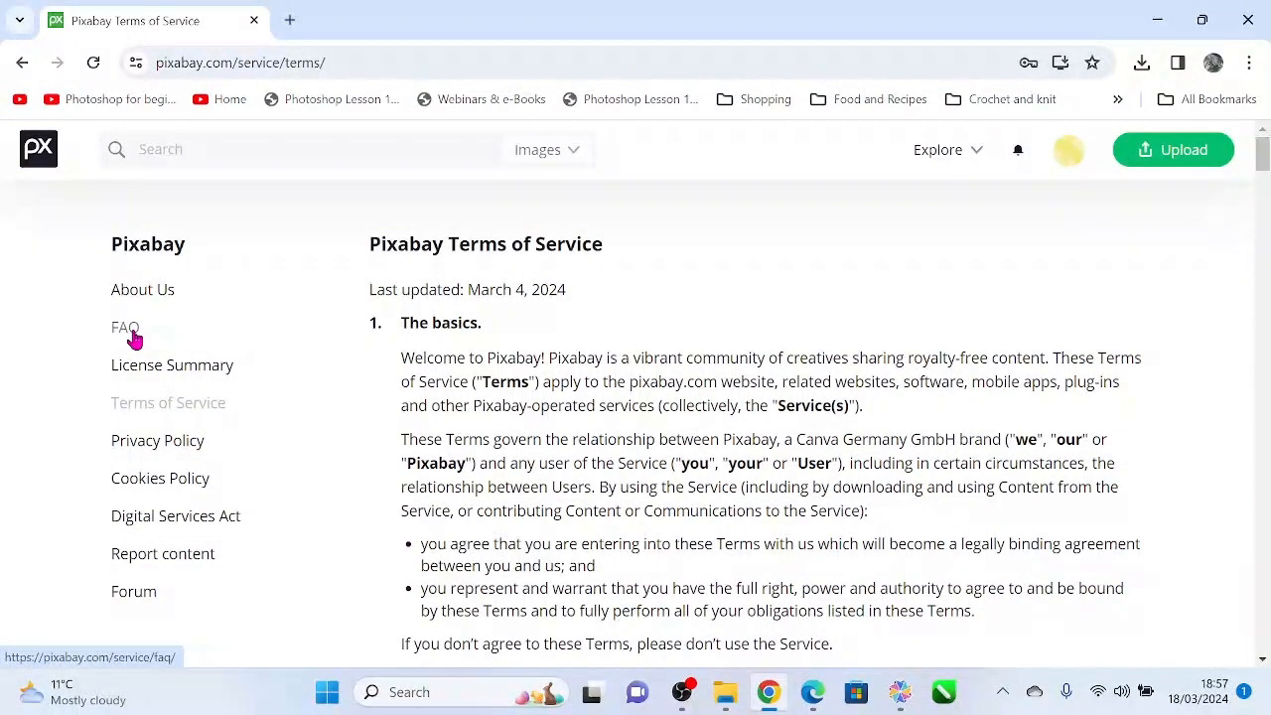
Go to the Pixabay home page, search for "owl" and limit the results to vectors.
{"action": "left_click", "coordinate": [44, 169]}
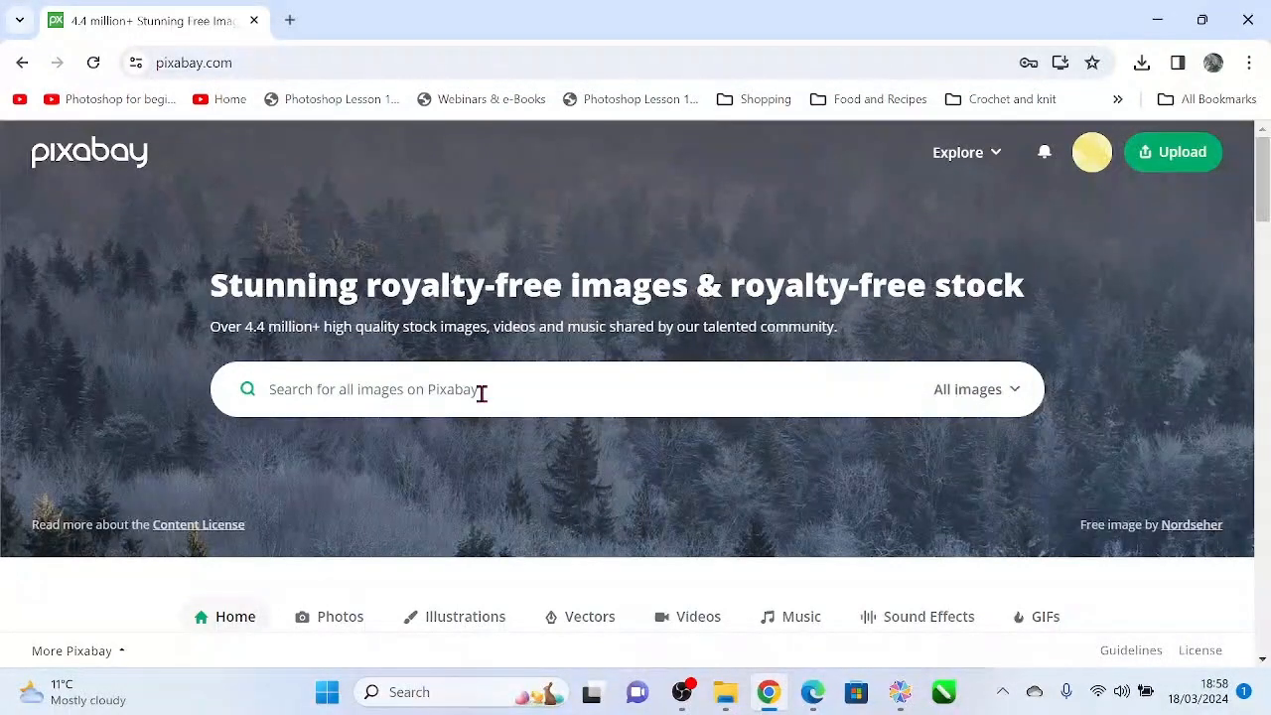
{"action": "type", "text": "owl"}
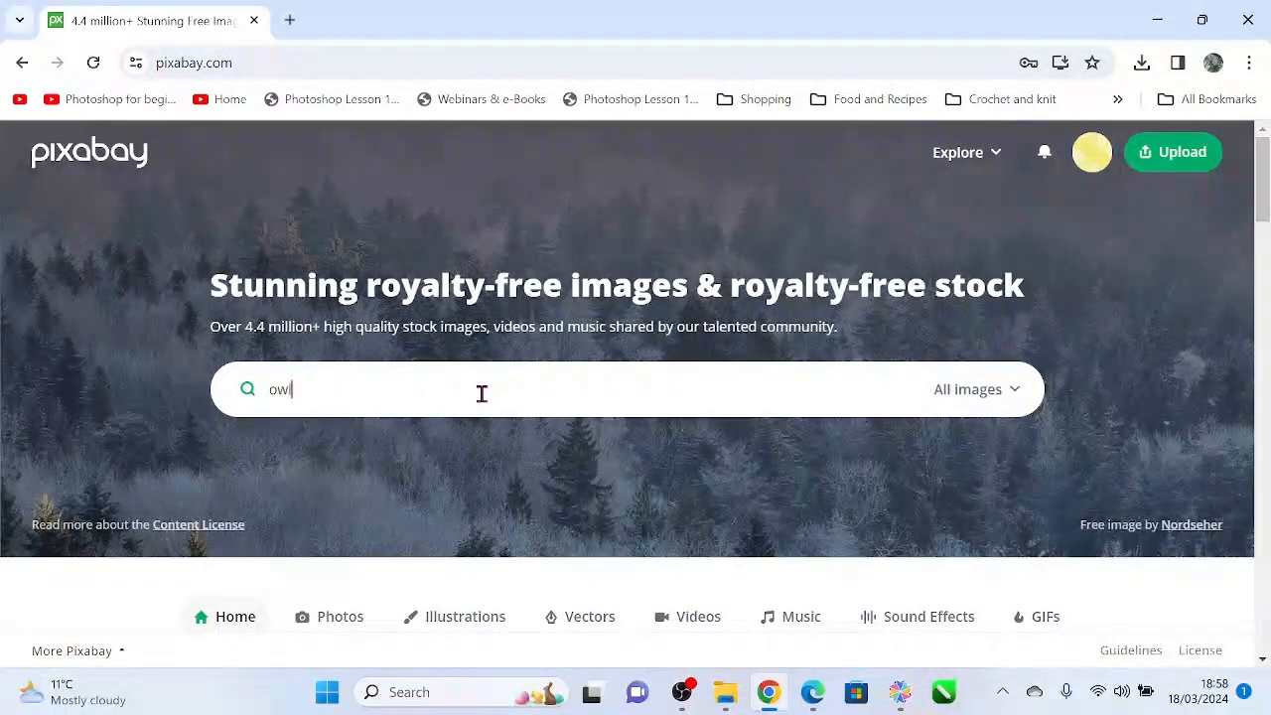
{"action": "key", "text": "Return"}
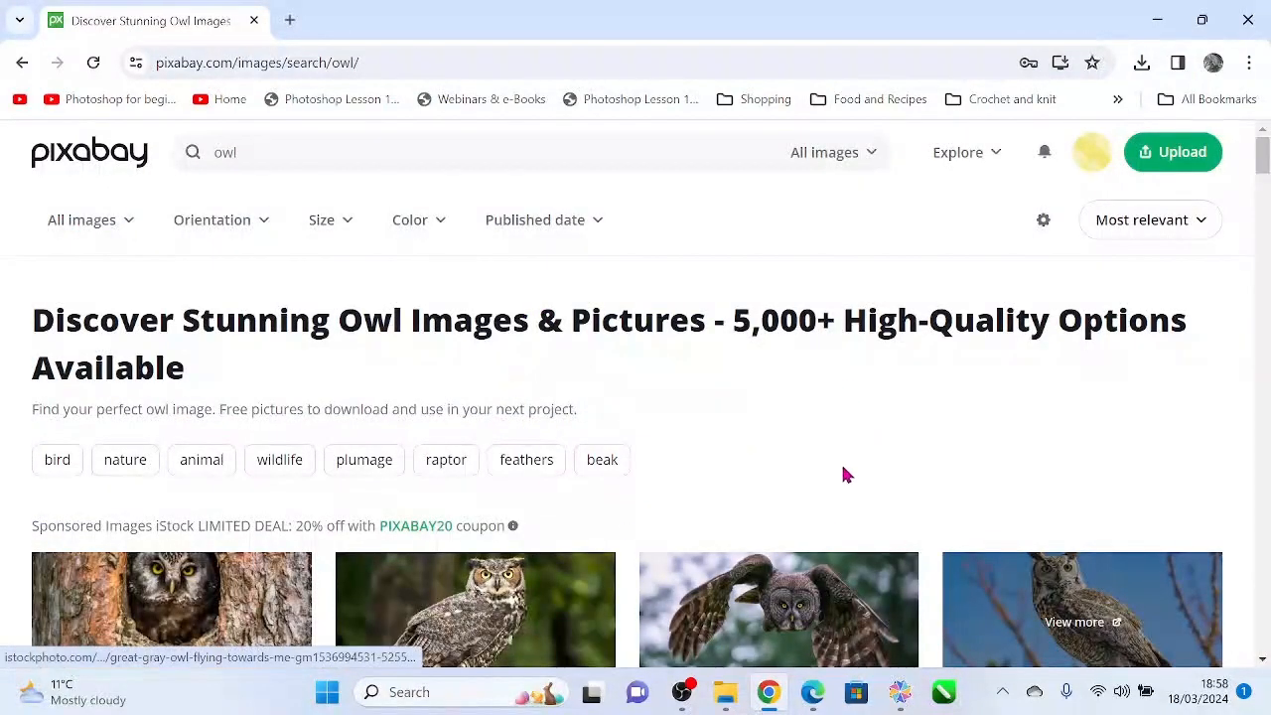
{"action": "left_click", "coordinate": [118, 224]}
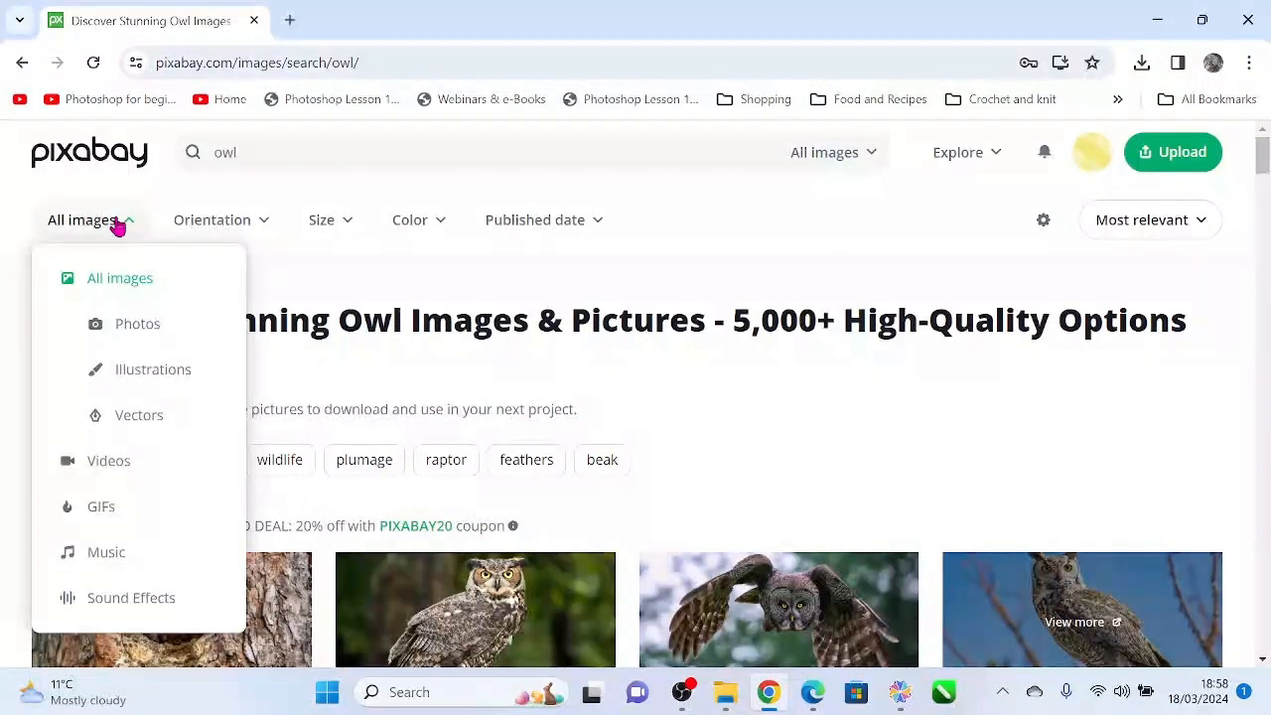
{"action": "left_click", "coordinate": [139, 415]}
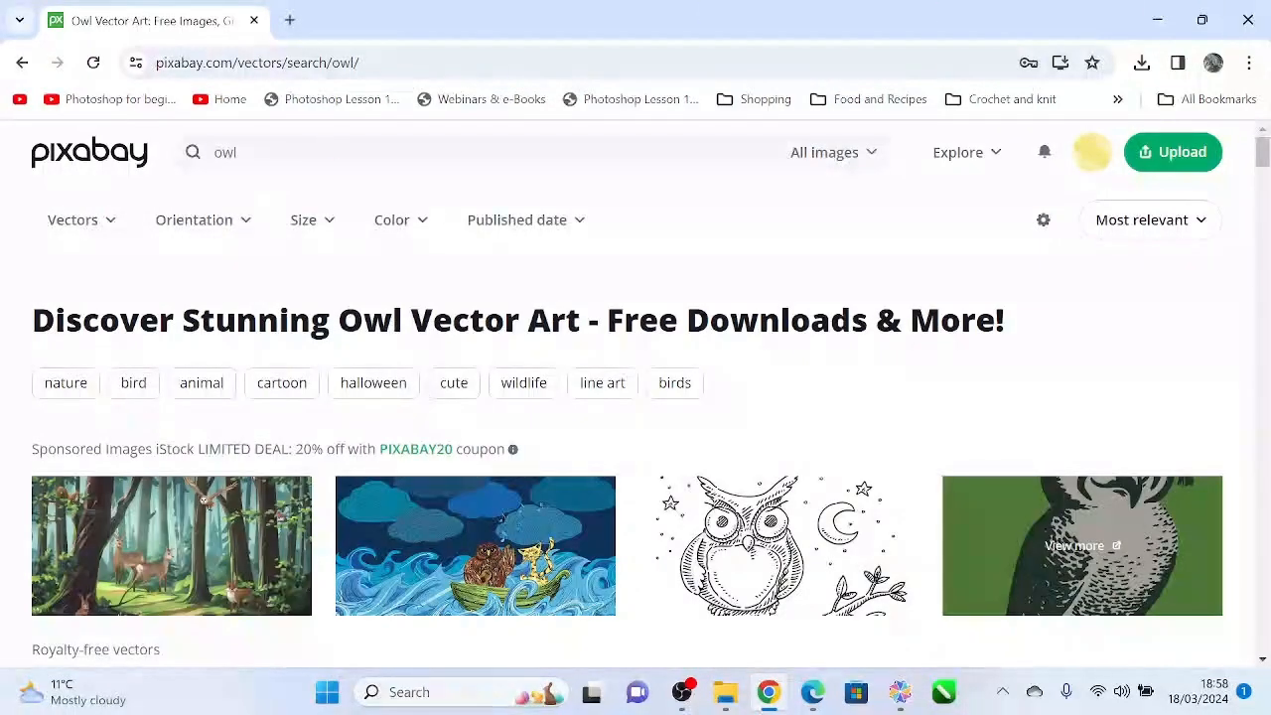
Browse the owl vector results for a picture suitable for tracing.
{"action": "scroll", "coordinate": [1263, 167], "scroll_direction": "down", "scroll_amount": 3}
{"action": "left_click_drag", "start_coordinate": [1263, 169], "coordinate": [1265, 179]}
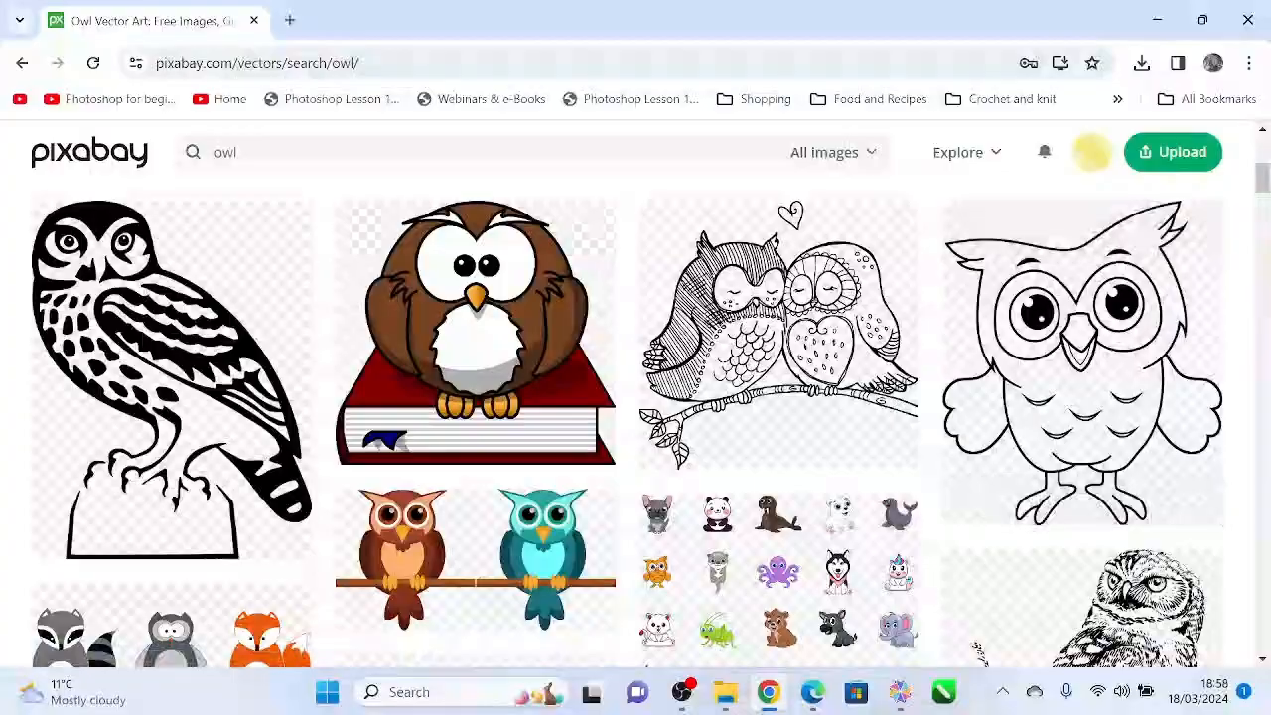
{"action": "scroll", "coordinate": [1093, 151], "scroll_direction": "down", "scroll_amount": 10}
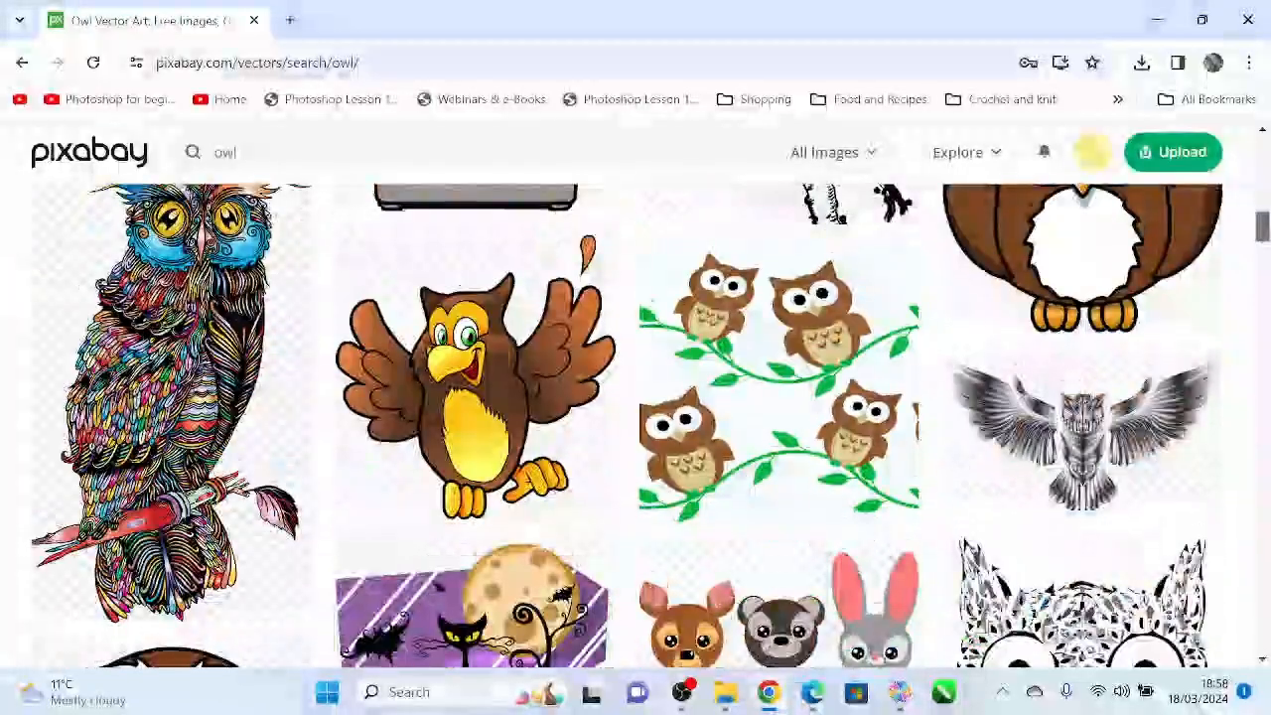
{"action": "scroll", "coordinate": [1092, 152], "scroll_direction": "down", "scroll_amount": 10}
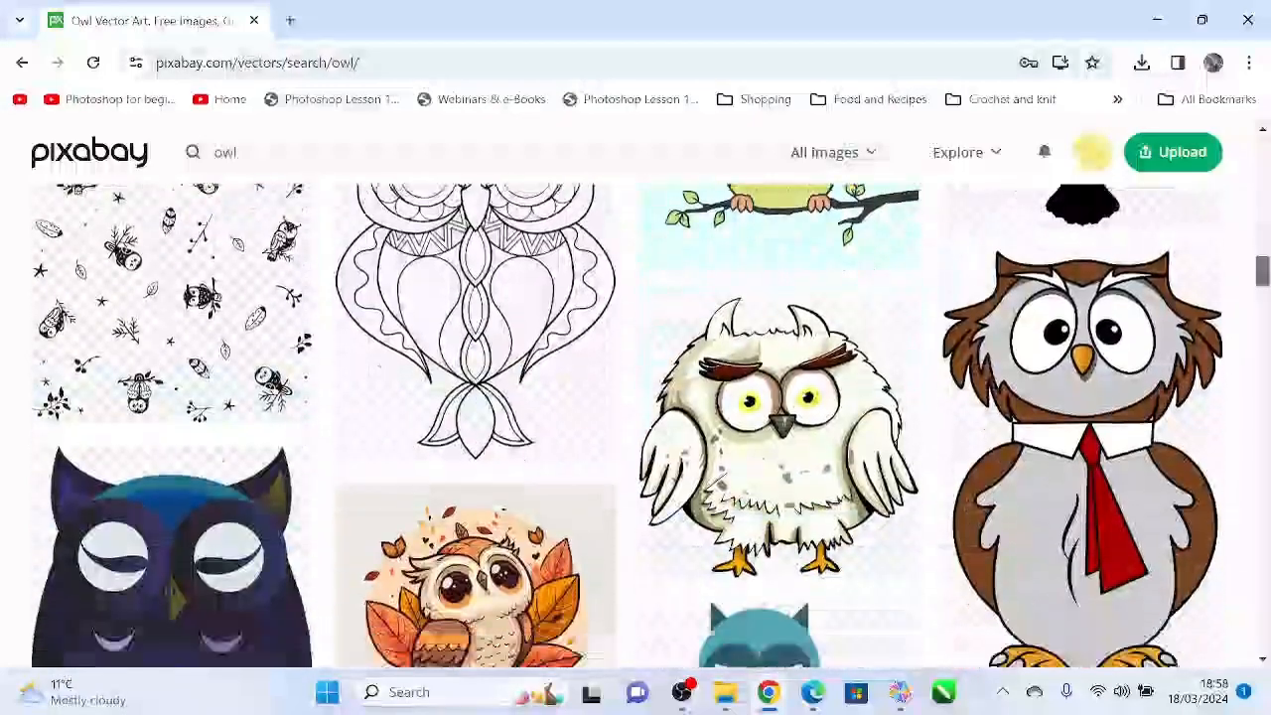
{"action": "left_click_drag", "start_coordinate": [1263, 271], "coordinate": [1262, 292]}
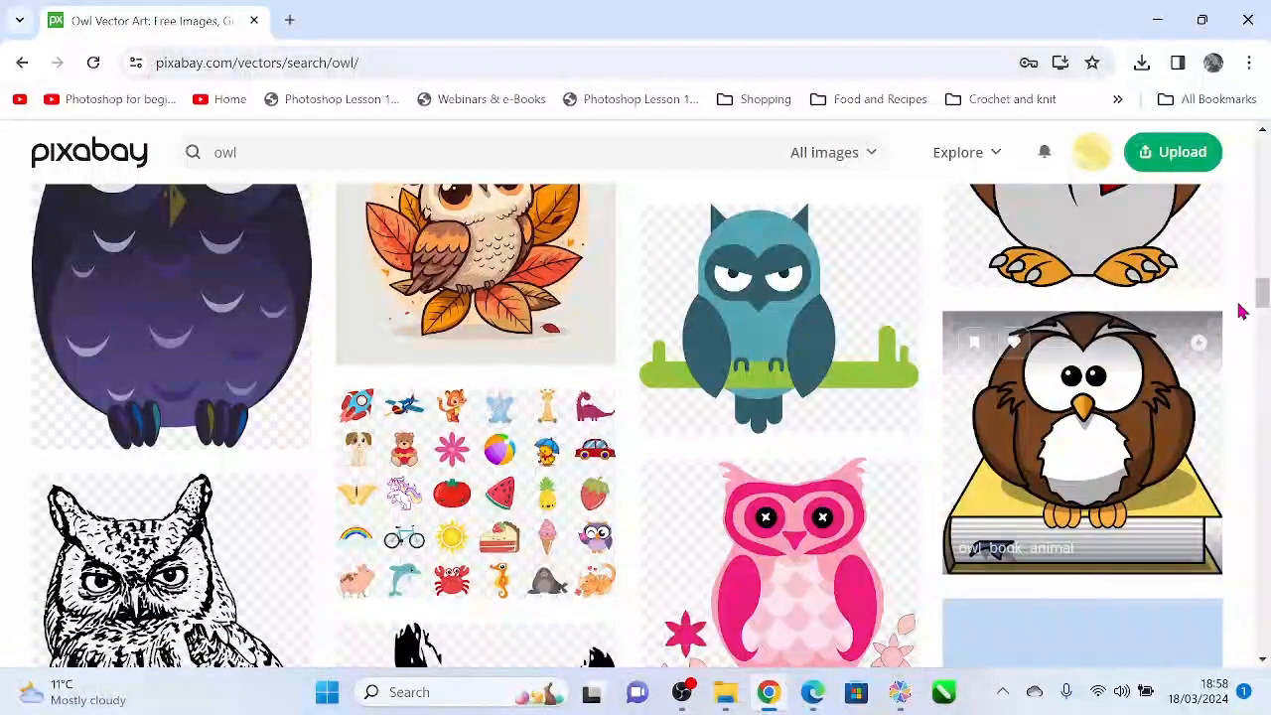
{"action": "left_click_drag", "start_coordinate": [1262, 291], "coordinate": [1263, 373]}
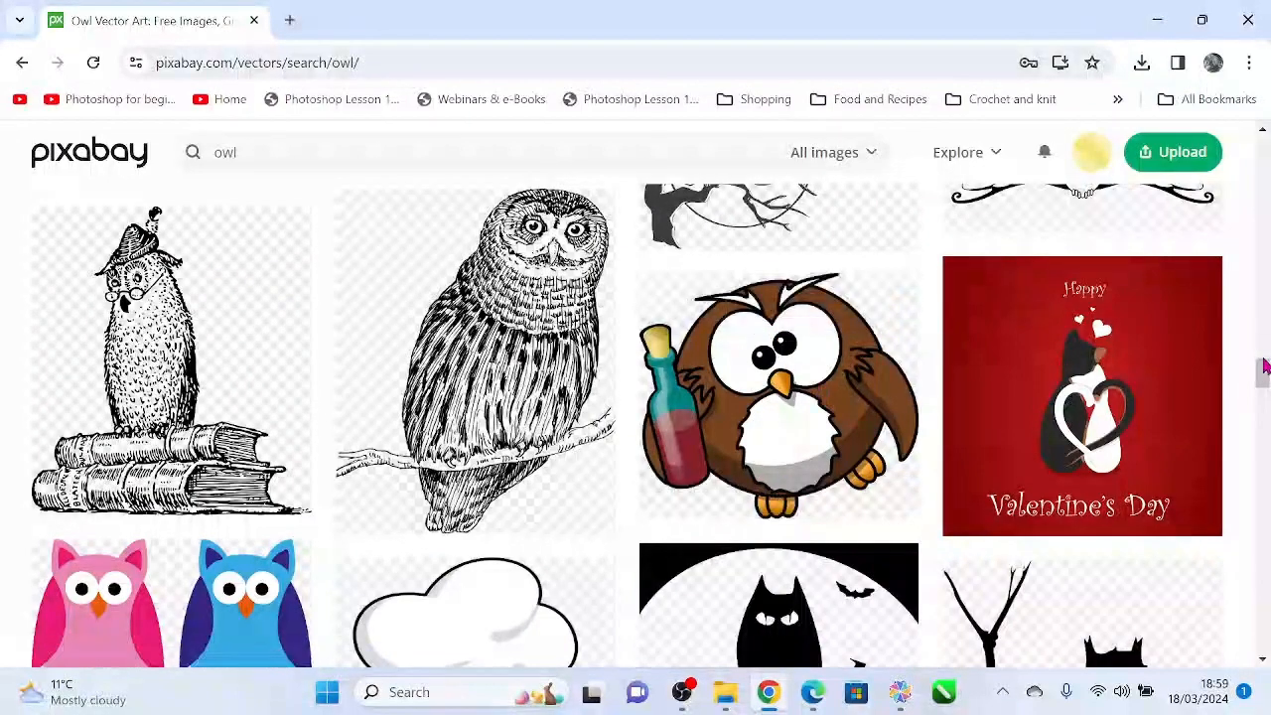
{"action": "left_click_drag", "start_coordinate": [1264, 367], "coordinate": [1262, 139]}
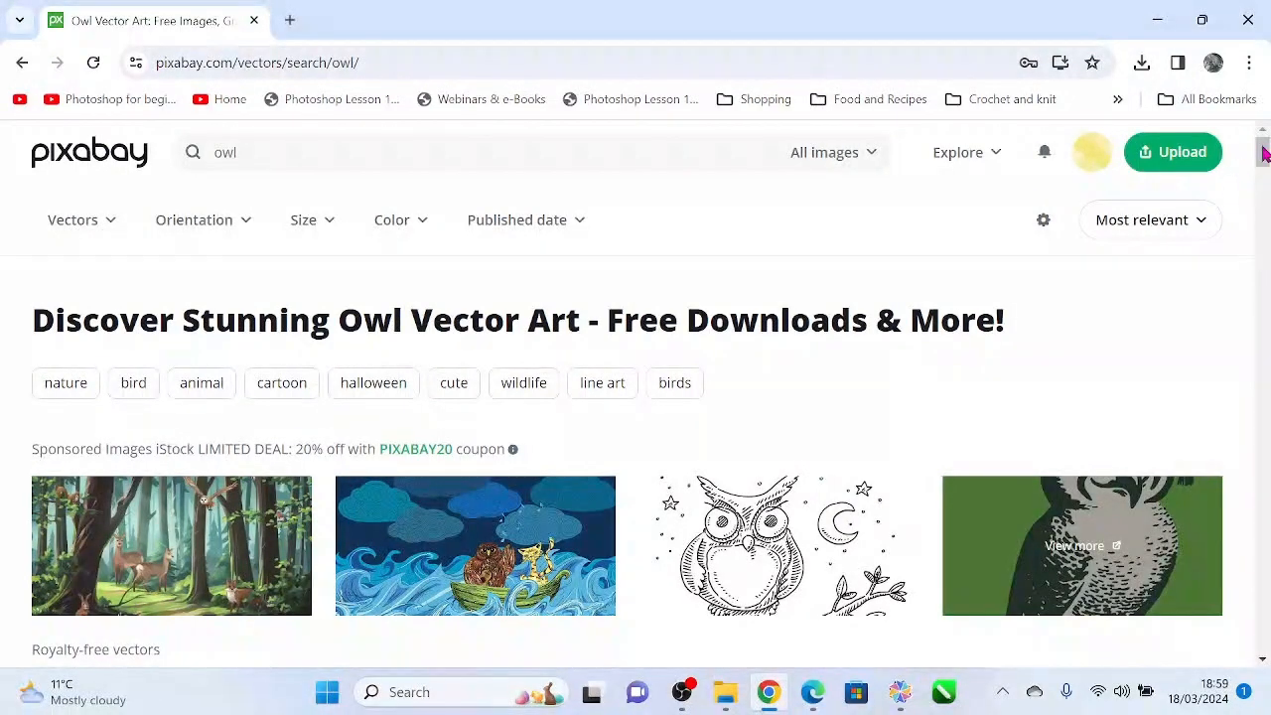
{"action": "left_click_drag", "start_coordinate": [1264, 151], "coordinate": [1263, 177]}
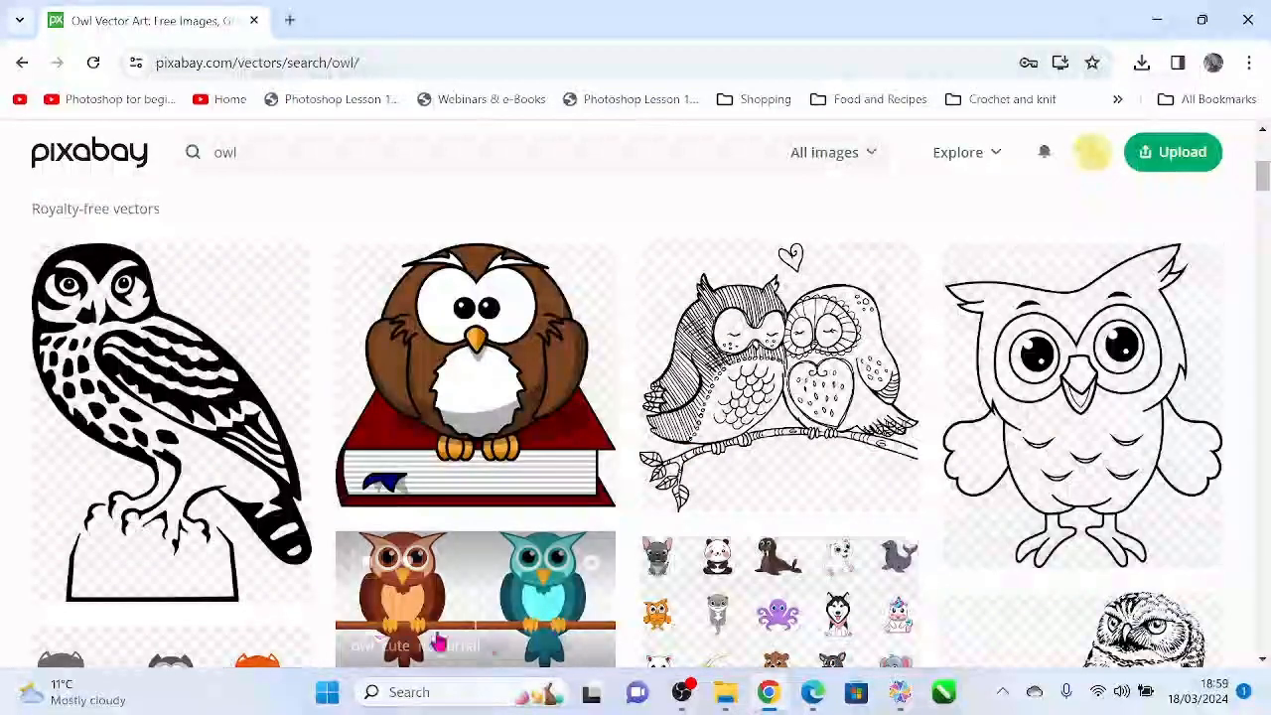
Open the vector of the brown owl on a red book and try to download it as a 1280×1206 PNG.
{"action": "left_click", "coordinate": [524, 360]}
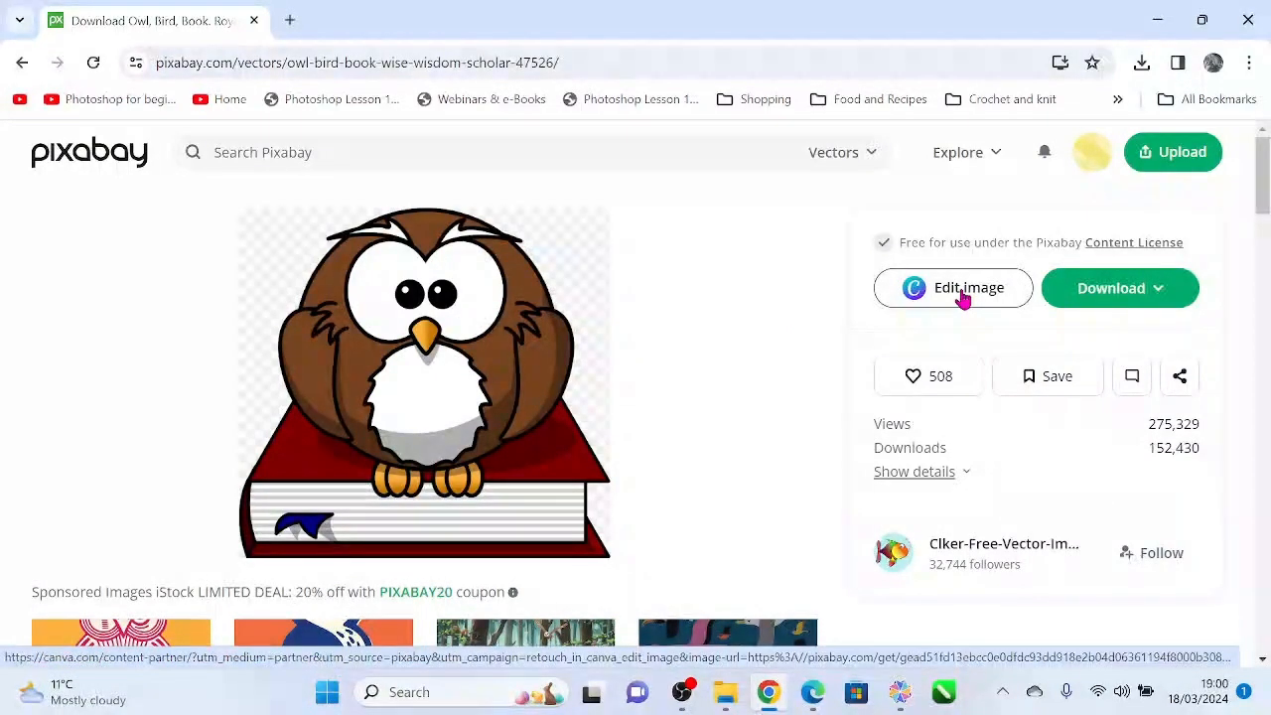
{"action": "left_click", "coordinate": [1105, 295]}
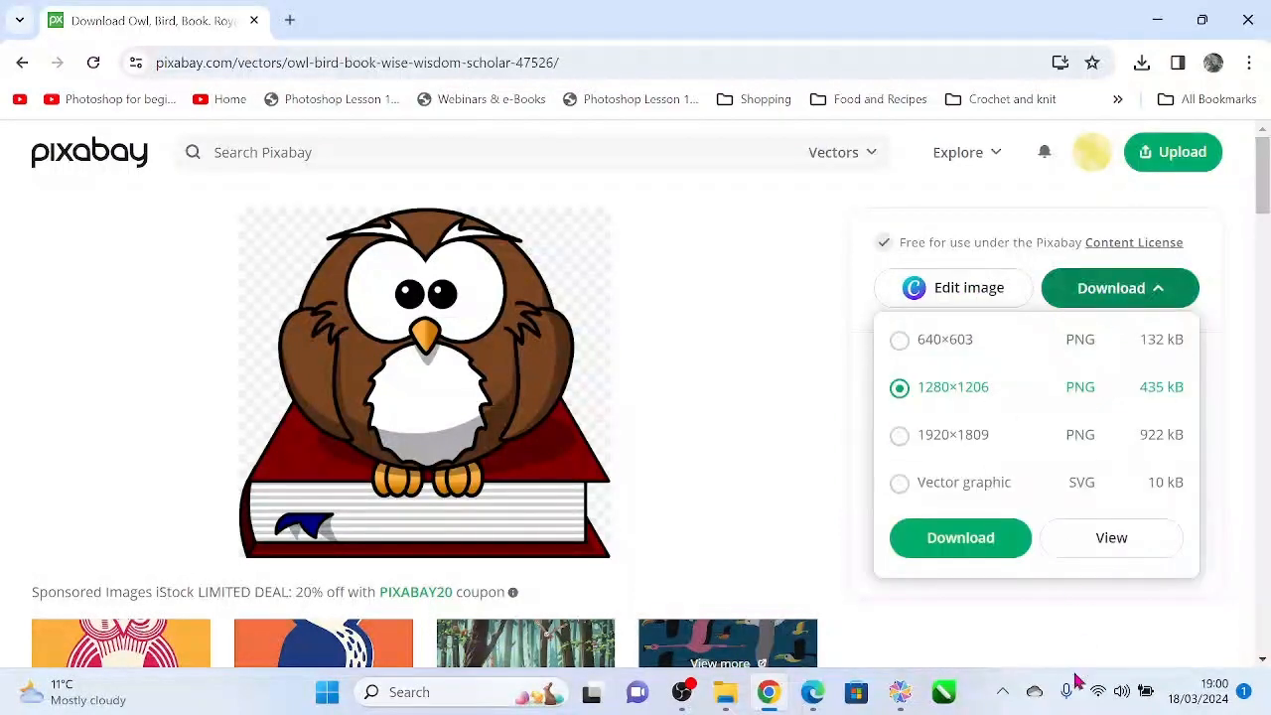
{"action": "left_click", "coordinate": [978, 491]}
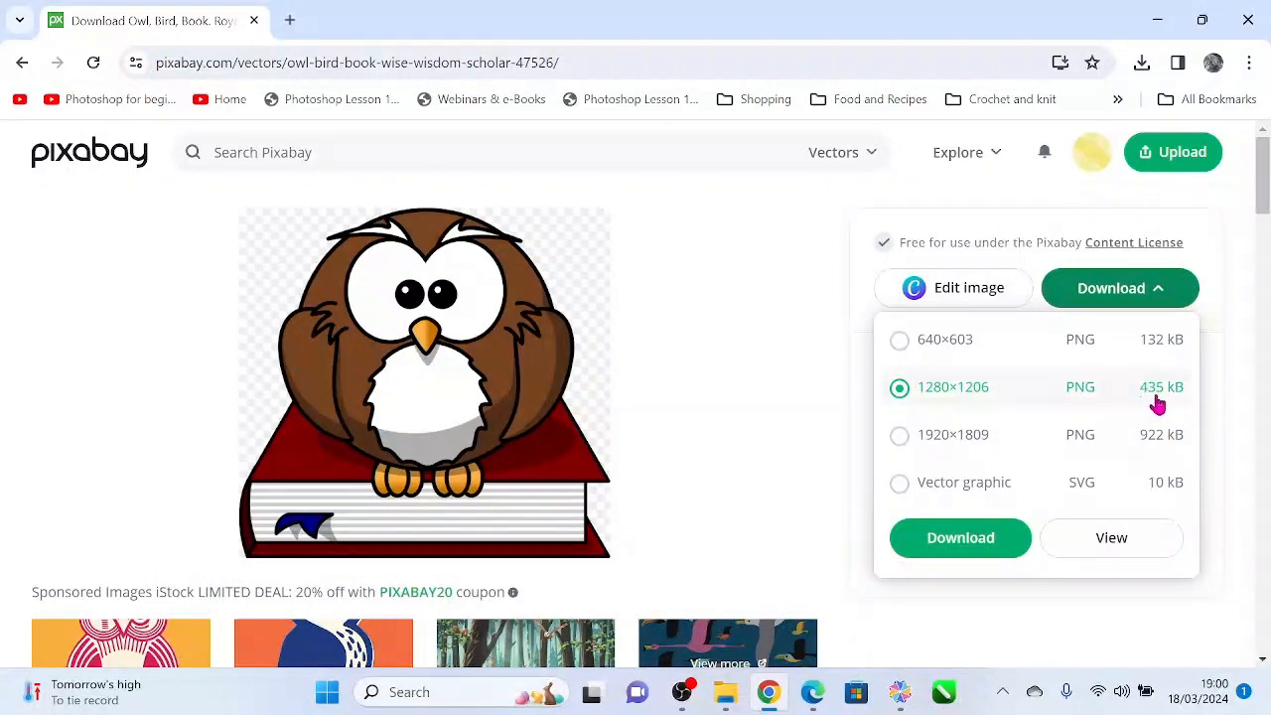
{"action": "left_click", "coordinate": [960, 540]}
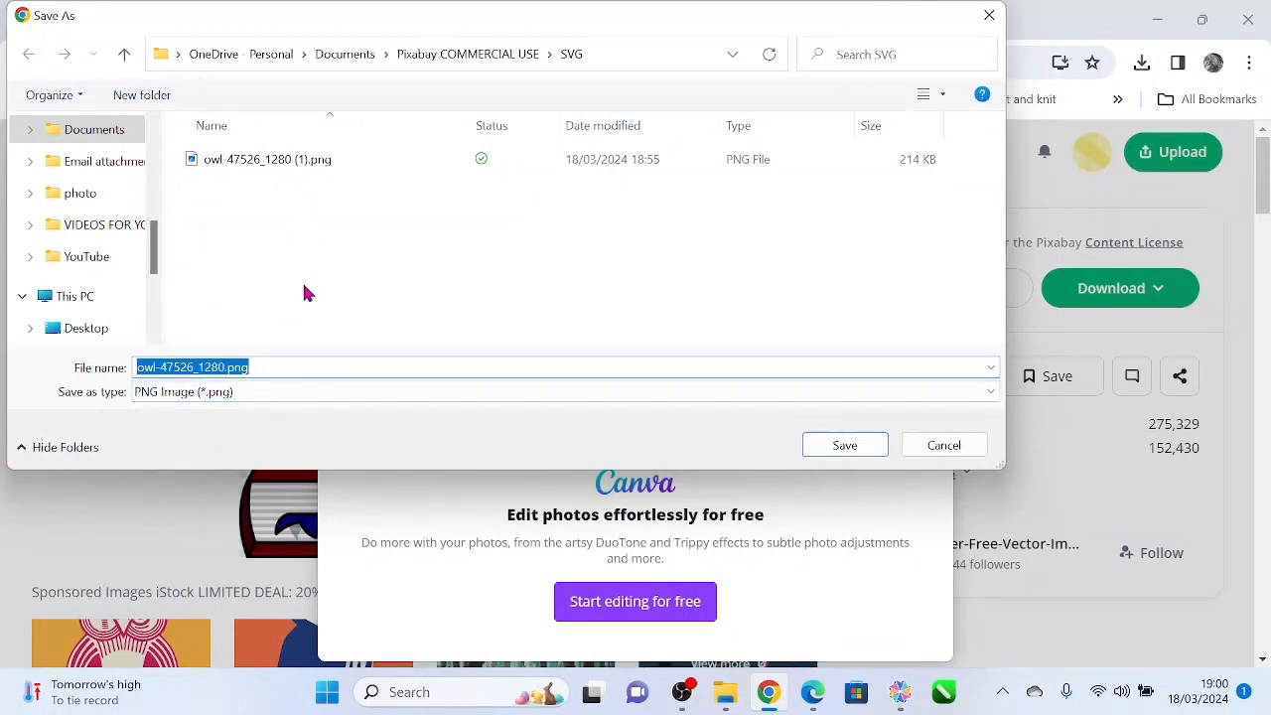
{"action": "left_click", "coordinate": [942, 446]}
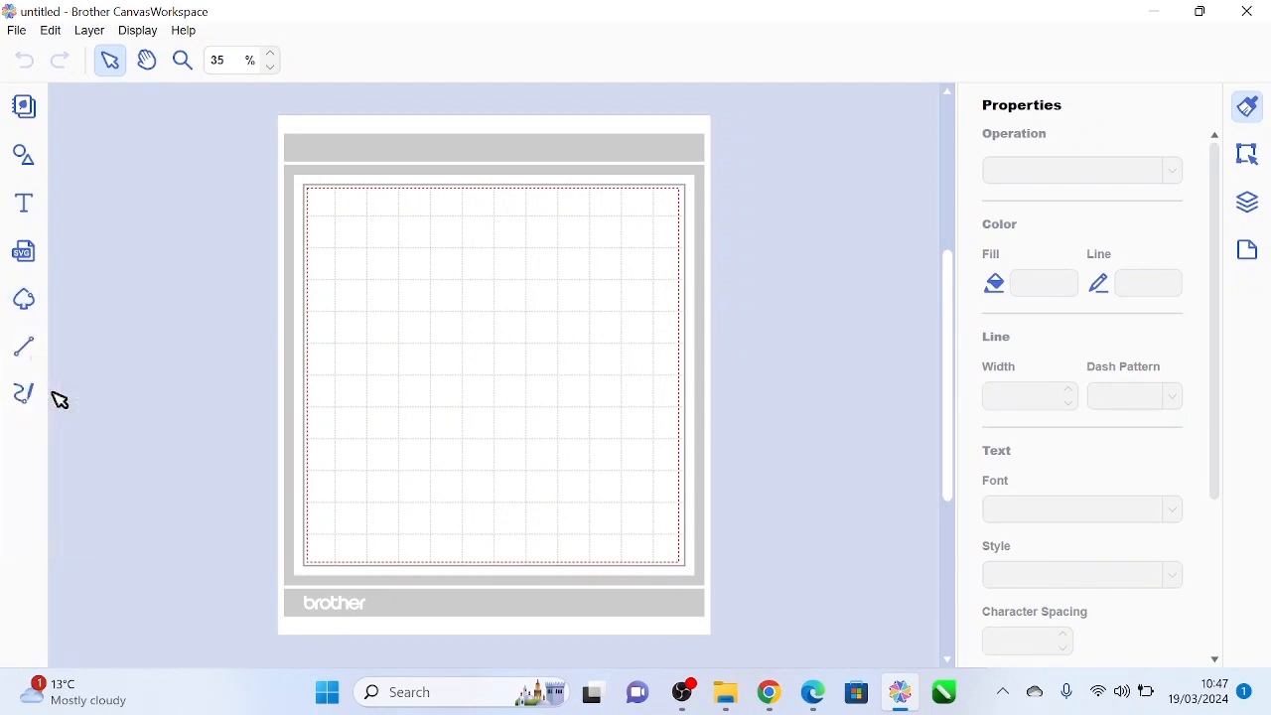
In Brother CanvasWorkspace, start Image Tracing with an image from the computer and browse to the Documents folder "Pixabay COMMERCIAL USE".
{"action": "left_click", "coordinate": [25, 300]}
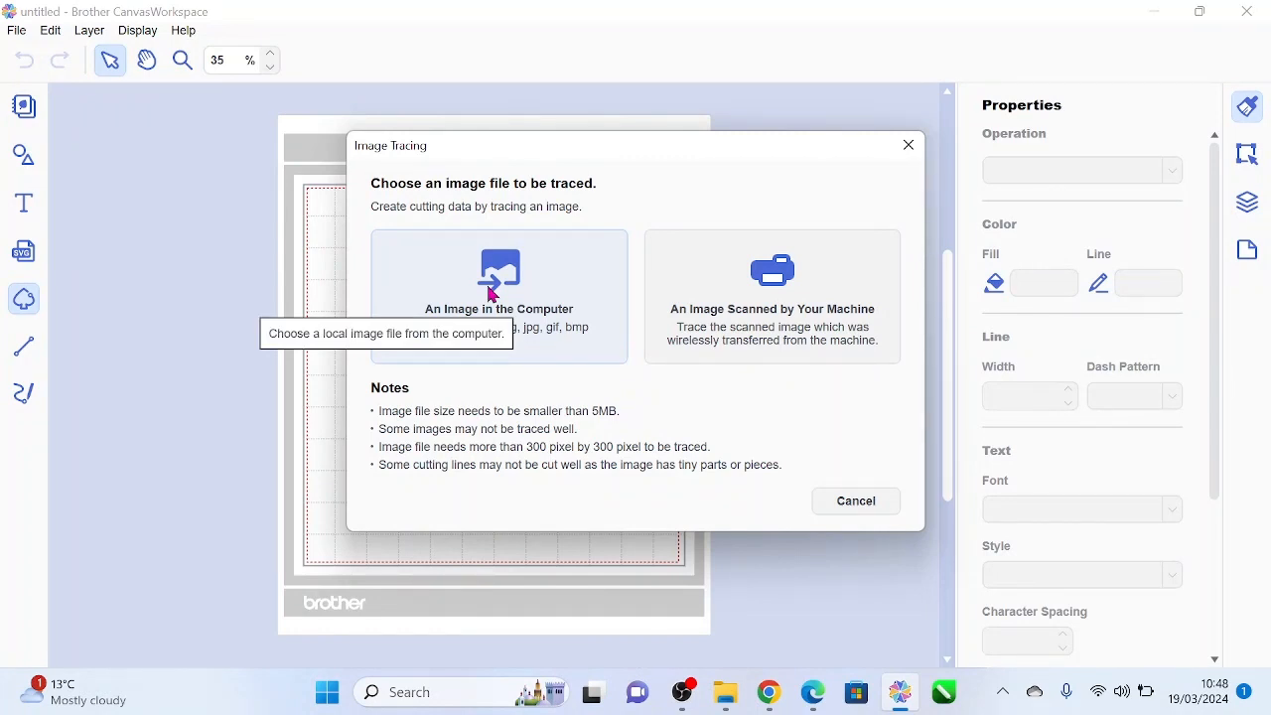
{"action": "left_click", "coordinate": [493, 295]}
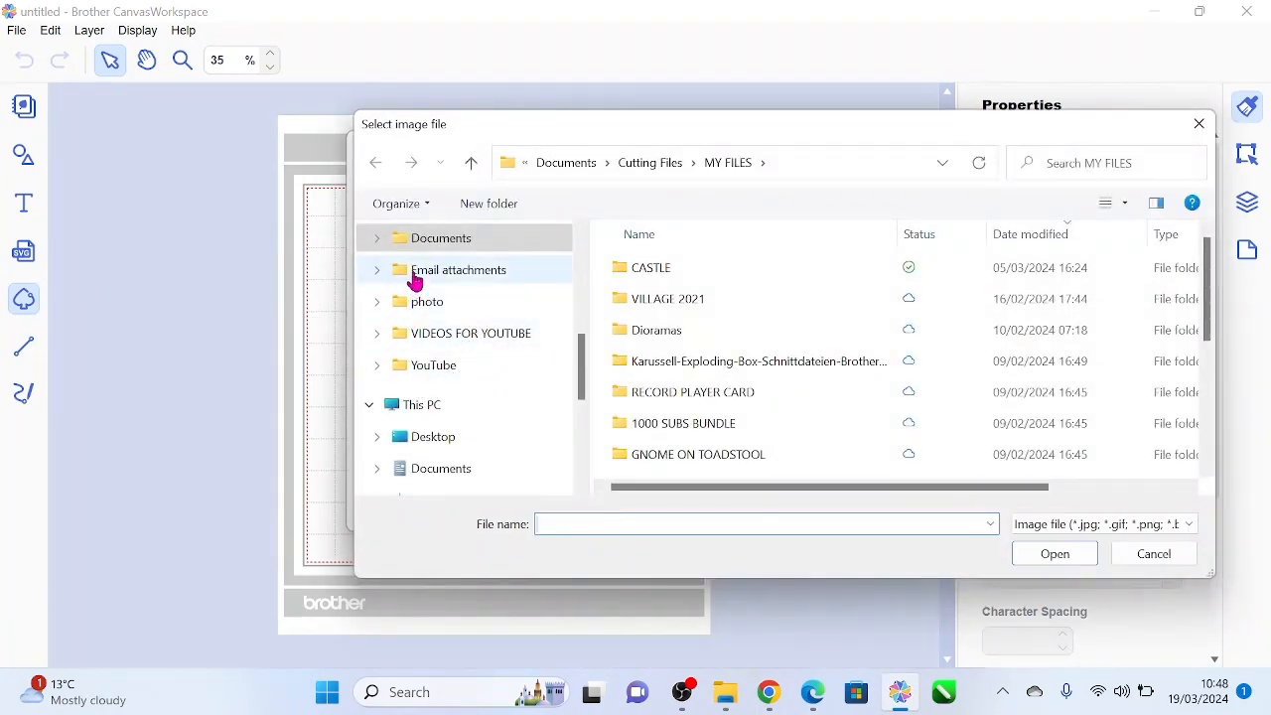
{"action": "scroll", "coordinate": [483, 417], "scroll_direction": "down", "scroll_amount": 2}
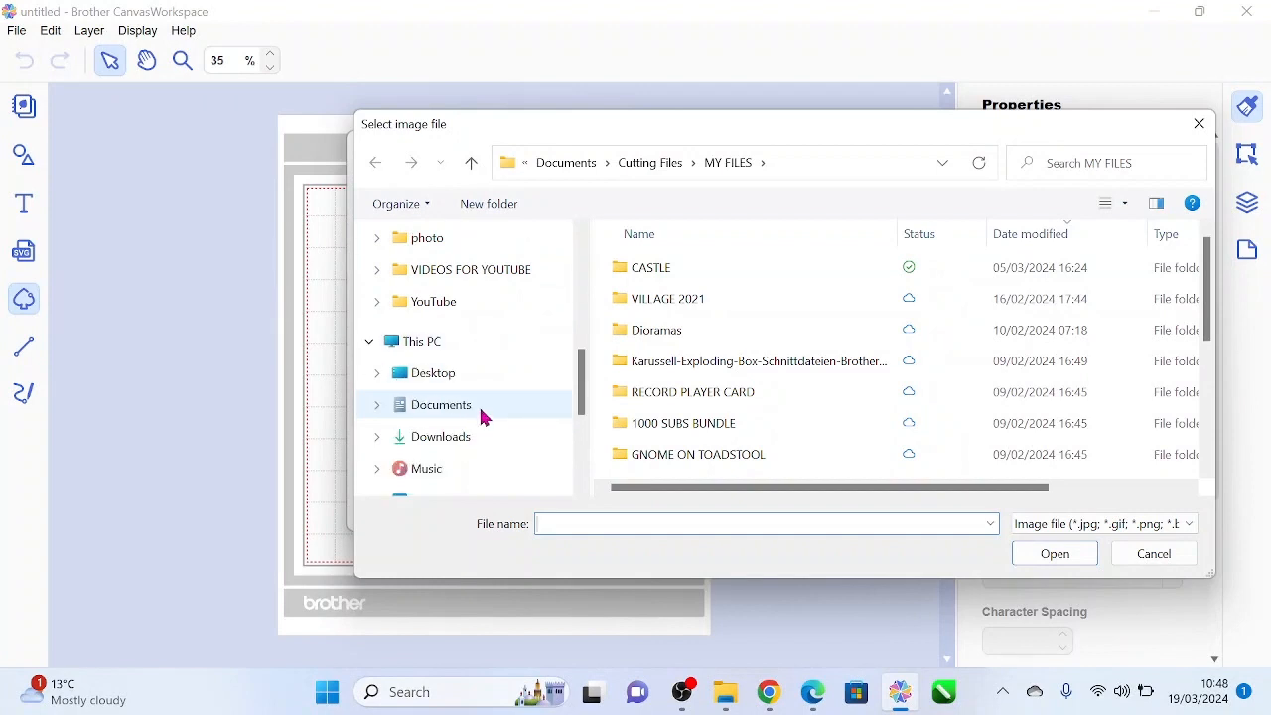
{"action": "left_click", "coordinate": [470, 165]}
{"action": "left_click", "coordinate": [470, 165]}
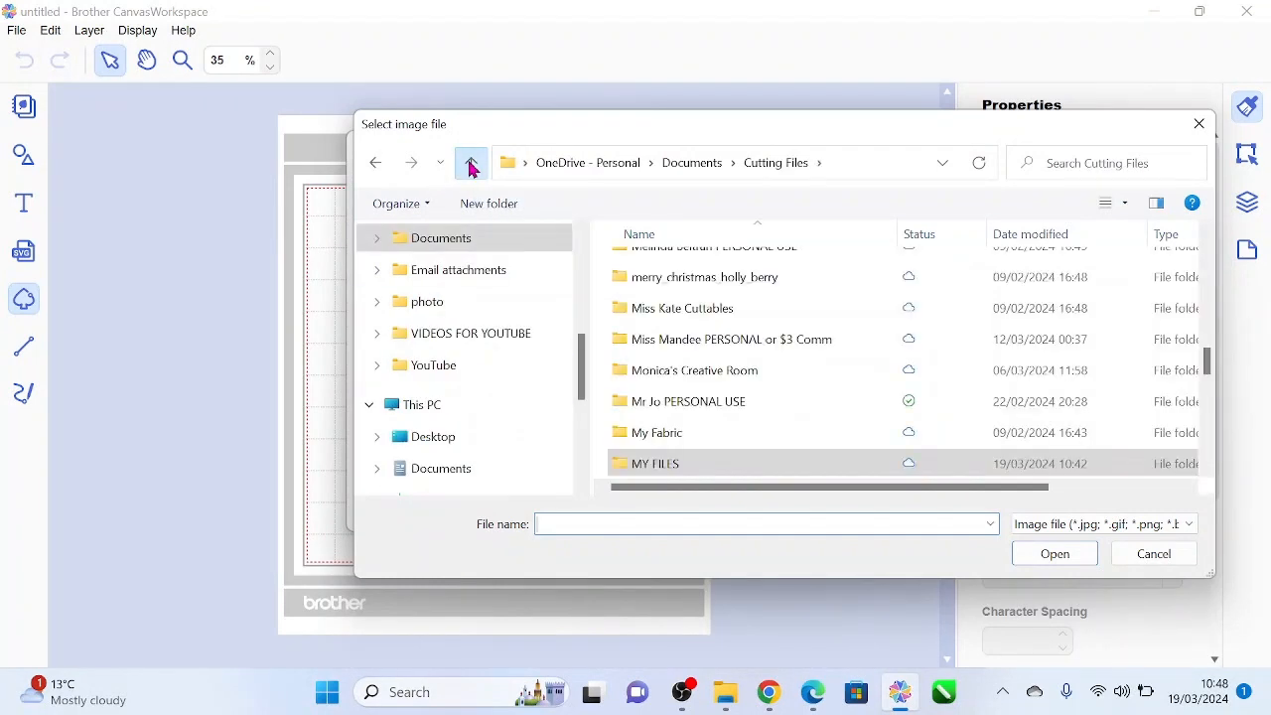
{"action": "scroll", "coordinate": [698, 420], "scroll_direction": "down", "scroll_amount": 3}
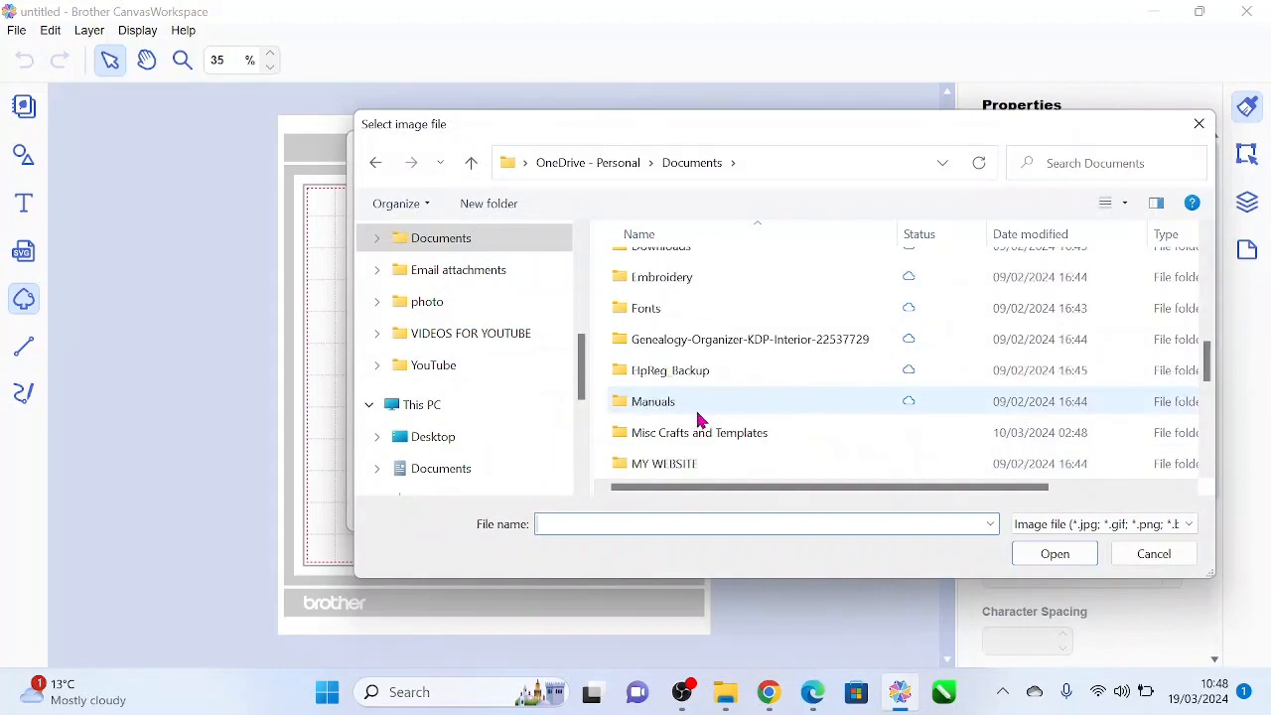
{"action": "scroll", "coordinate": [700, 427], "scroll_direction": "down", "scroll_amount": 3}
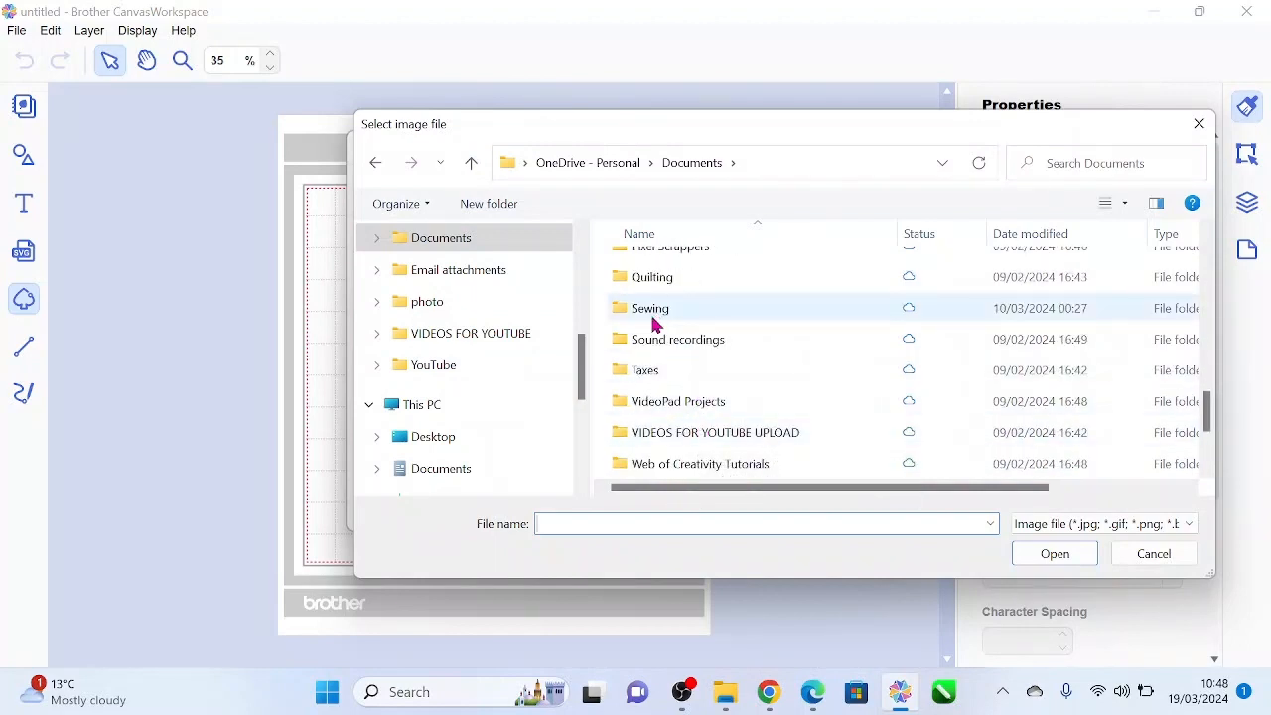
{"action": "scroll", "coordinate": [655, 324], "scroll_direction": "up", "scroll_amount": 2}
{"action": "double_click", "coordinate": [700, 370]}
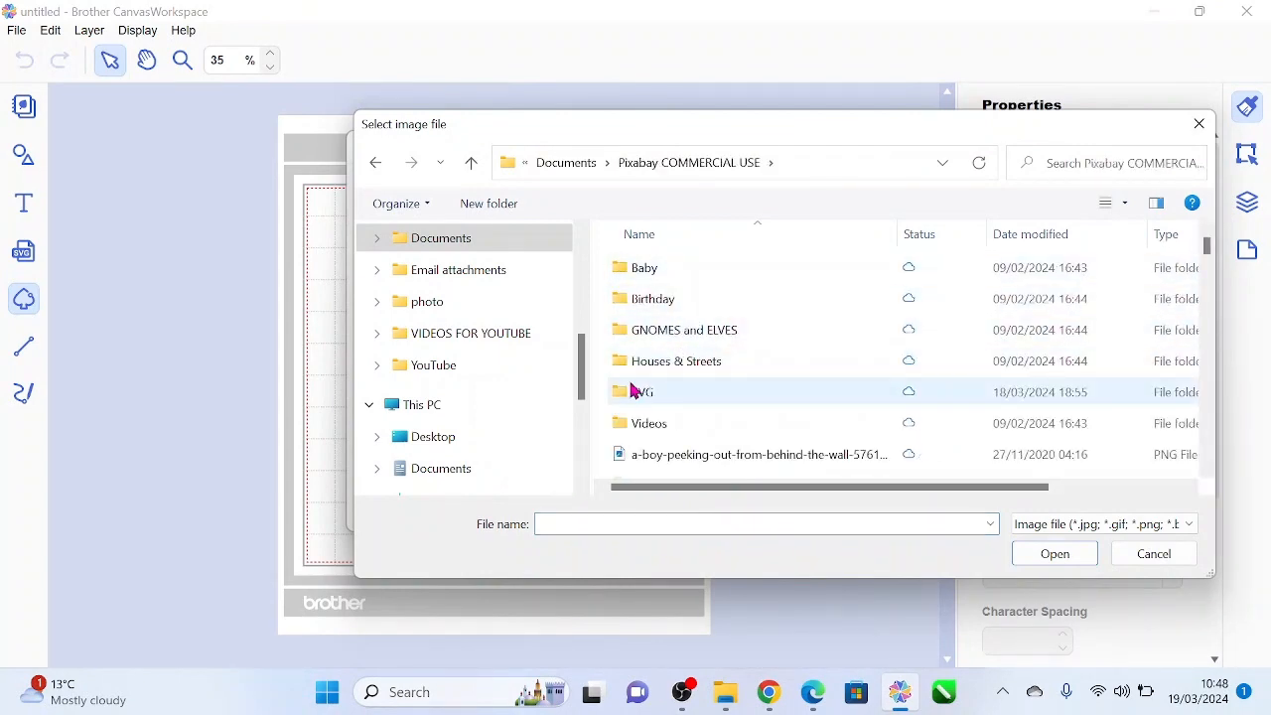
Load owl-47526_1280.png from the Pixabay COMMERCIAL USE folder as the image to trace.
{"action": "left_click", "coordinate": [636, 391]}
{"action": "scroll", "coordinate": [754, 397], "scroll_direction": "down", "scroll_amount": 6}
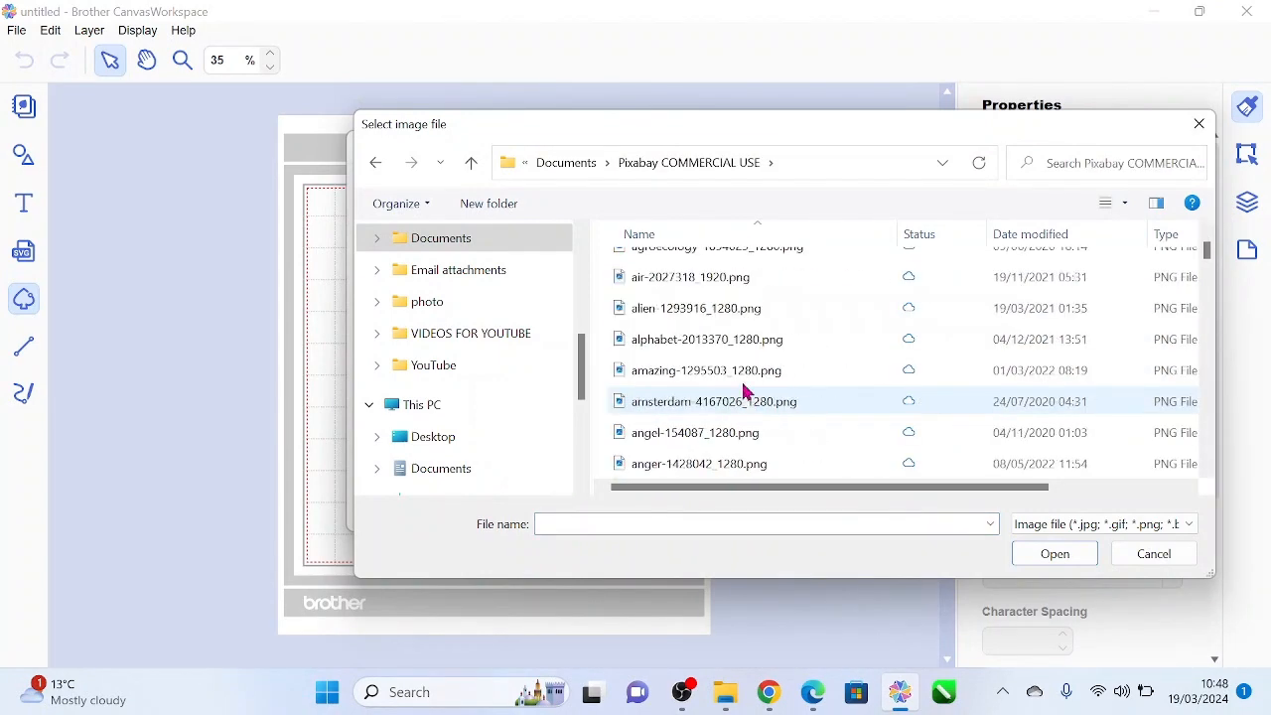
{"action": "scroll", "coordinate": [755, 415], "scroll_direction": "down", "scroll_amount": 3}
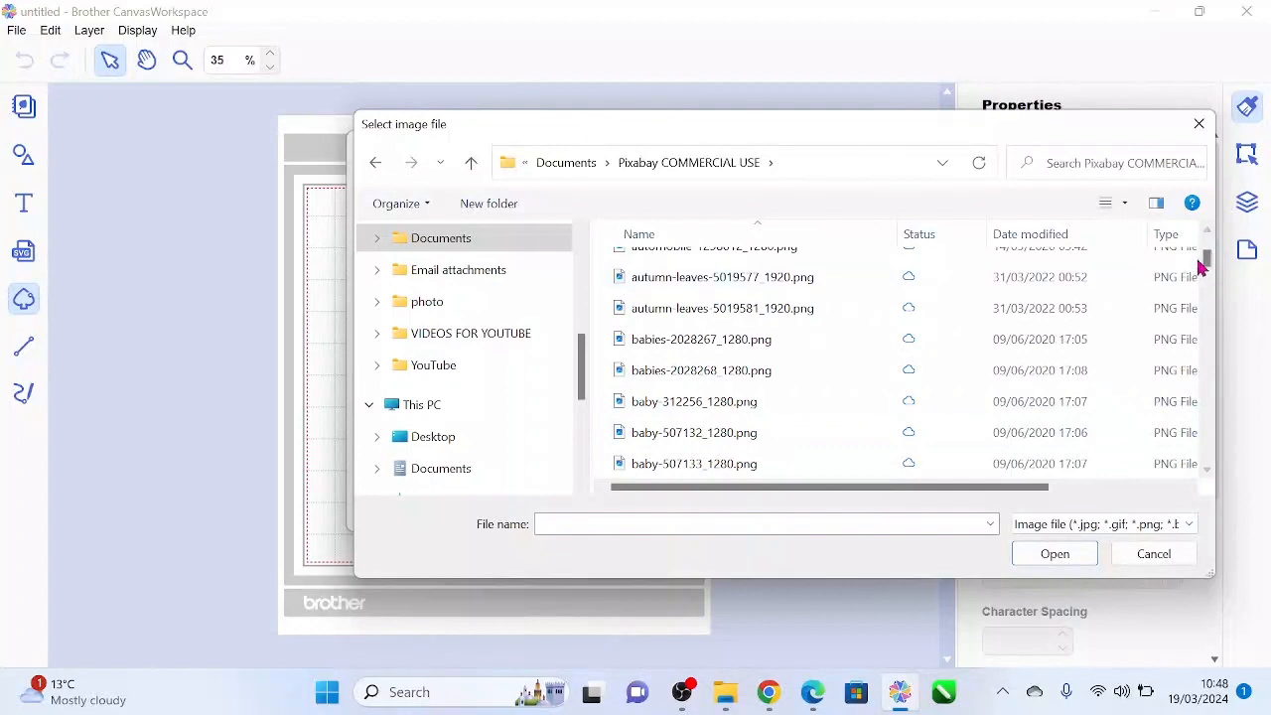
{"action": "left_click_drag", "start_coordinate": [1205, 263], "coordinate": [1209, 357]}
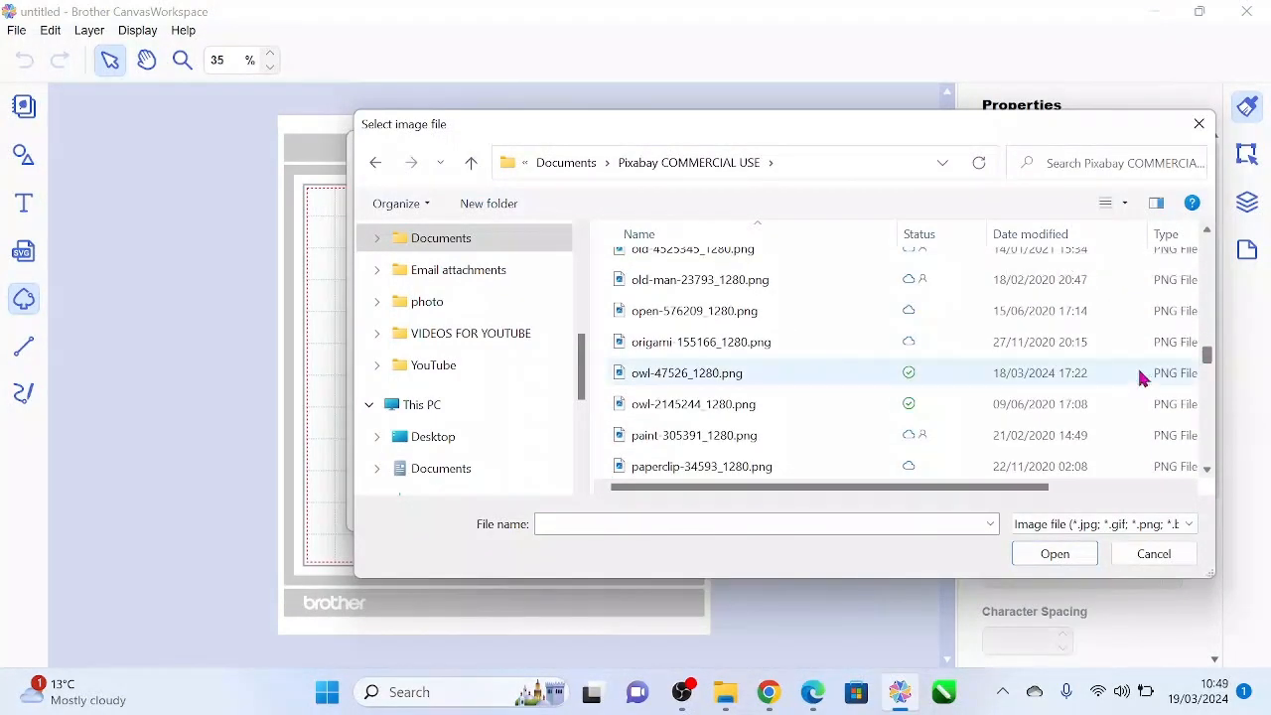
{"action": "left_click", "coordinate": [714, 372]}
{"action": "left_click", "coordinate": [1033, 553]}
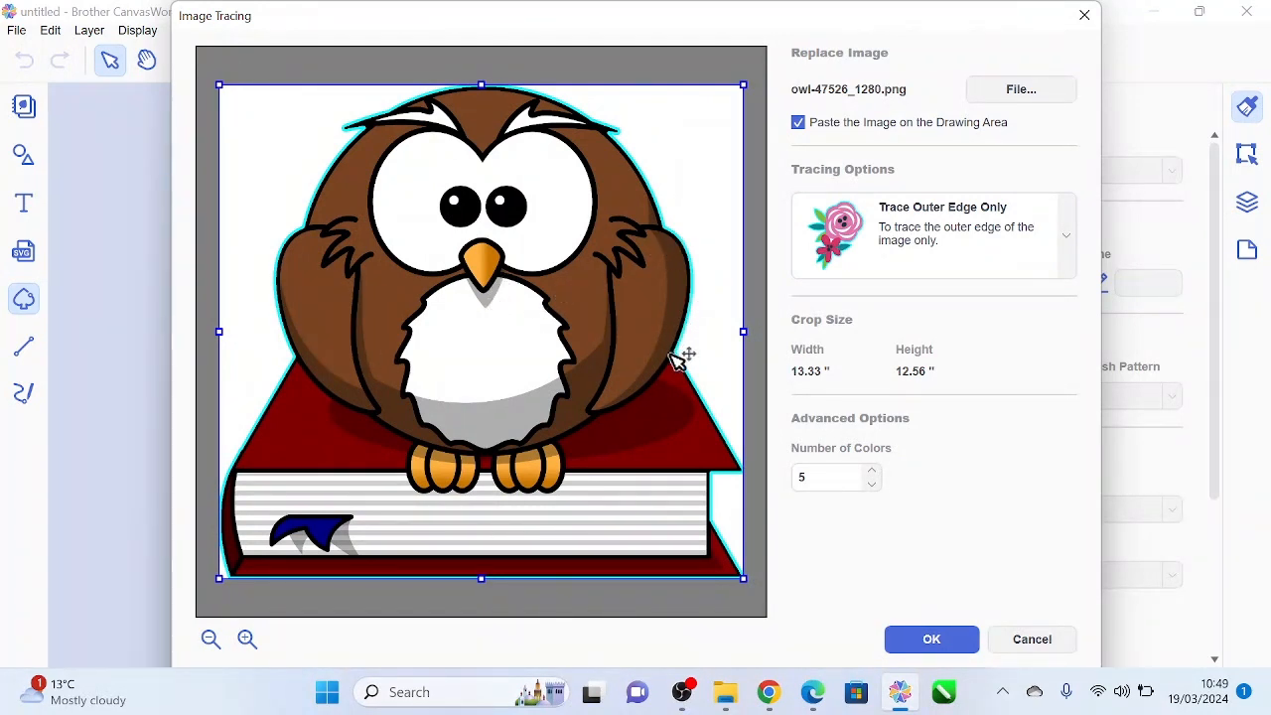
Switch the tracing option to Trace Areas by Color and preview the owl trace with 20 colors.
{"action": "left_click", "coordinate": [1062, 241]}
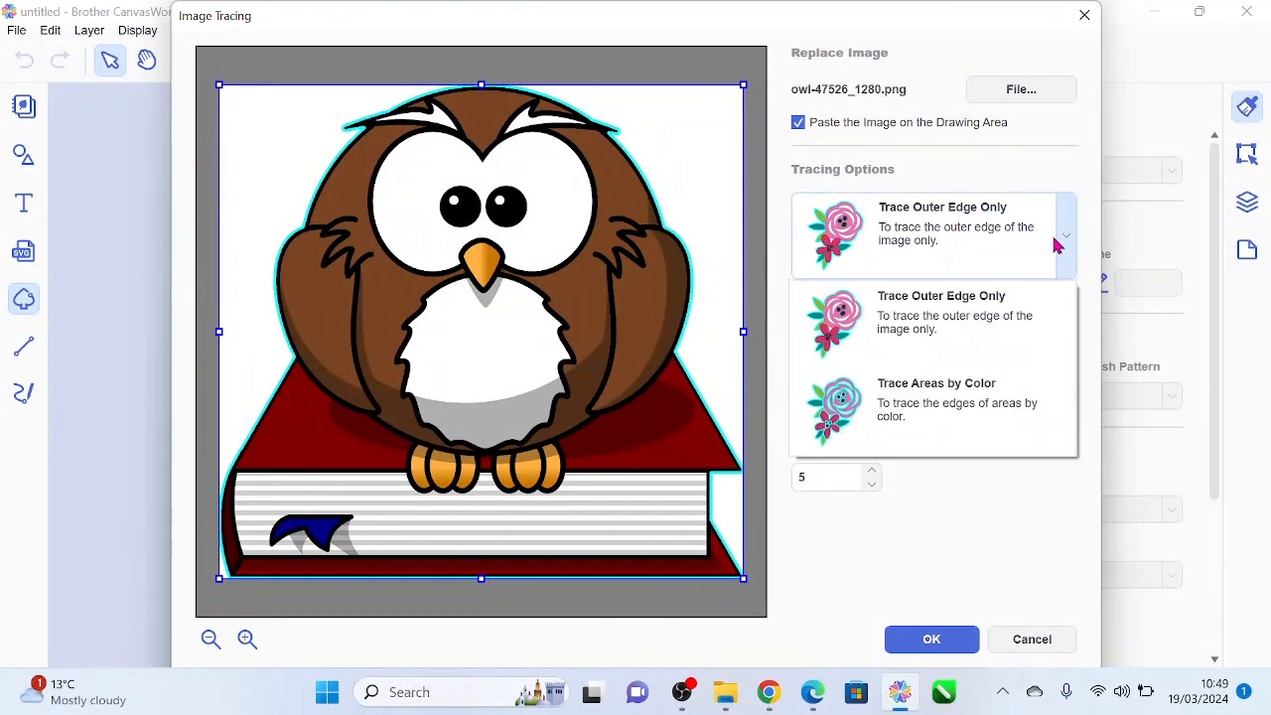
{"action": "left_click", "coordinate": [904, 399]}
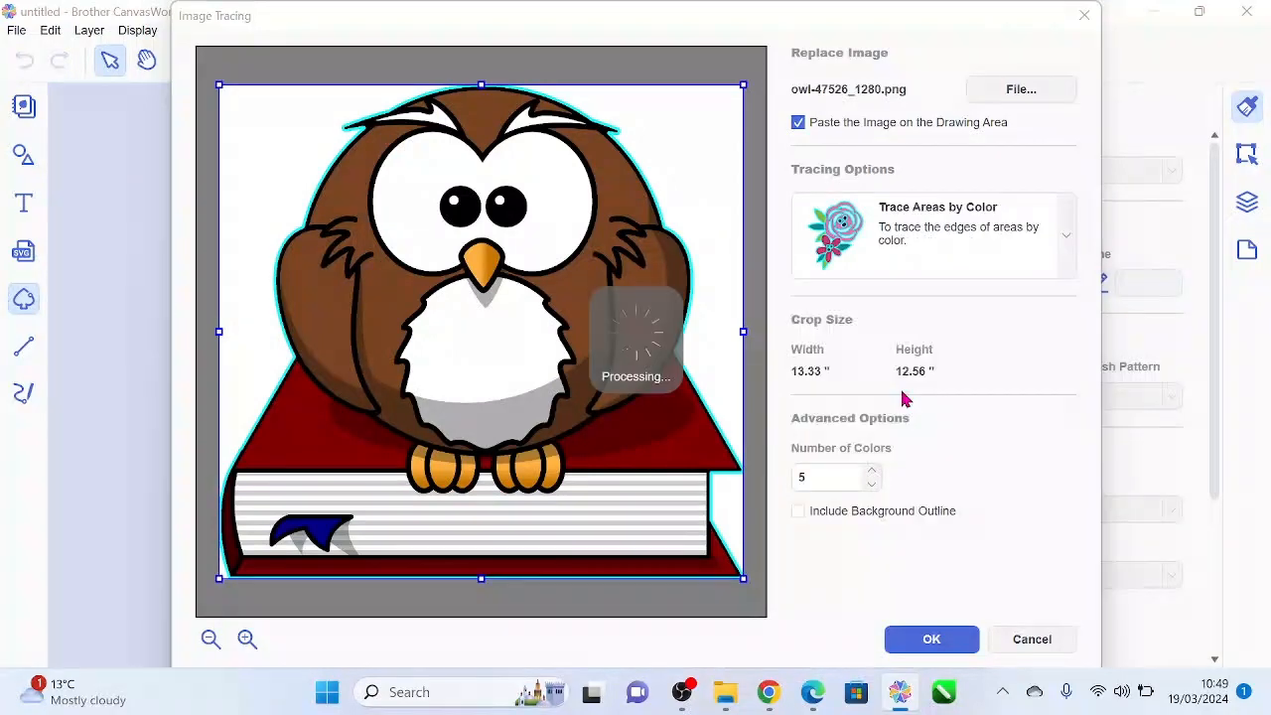
{"action": "left_click", "coordinate": [871, 472]}
{"action": "left_click", "coordinate": [870, 472]}
{"action": "left_click", "coordinate": [871, 471]}
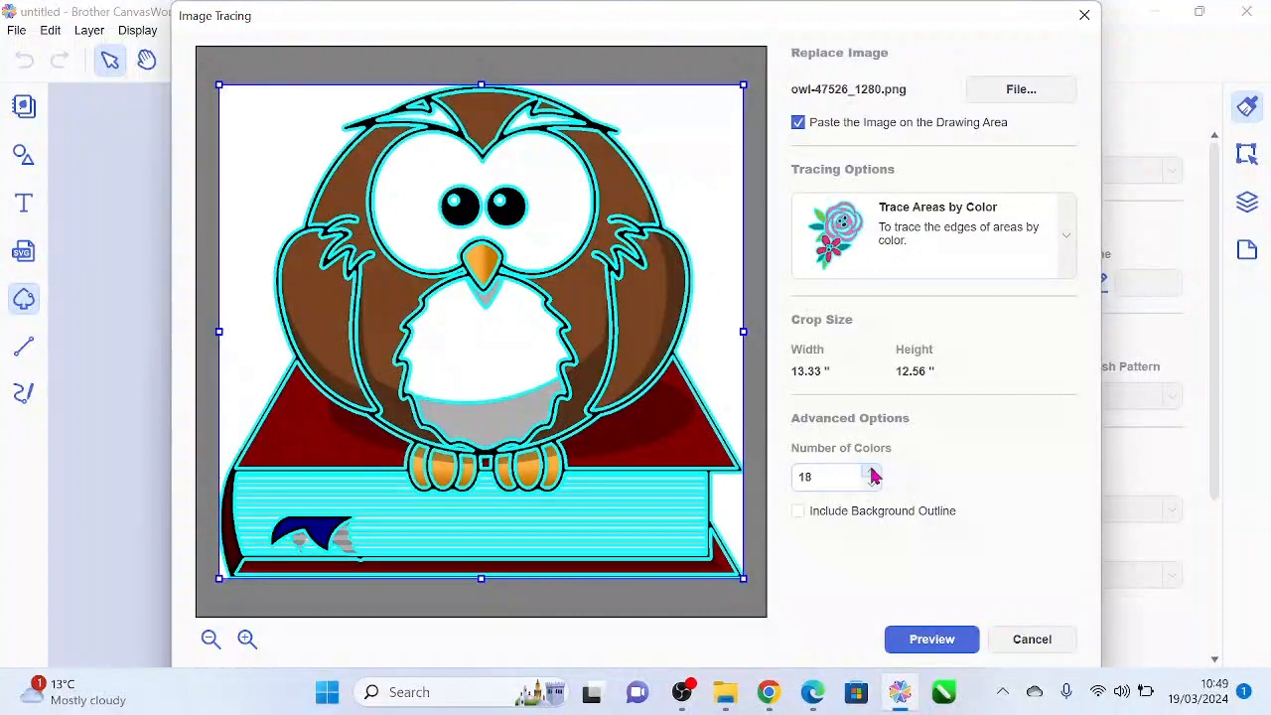
{"action": "left_click", "coordinate": [906, 640]}
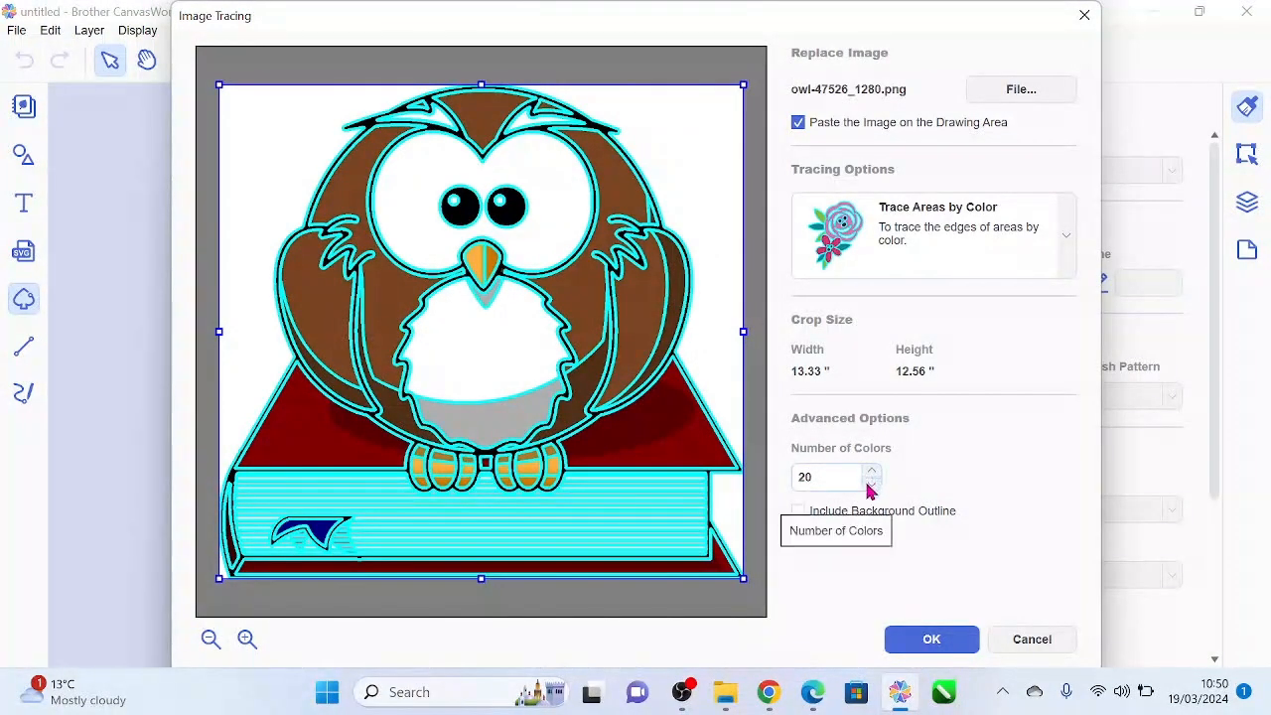
Set the number of colors for the owl trace to 5.
{"action": "double_click", "coordinate": [814, 477]}
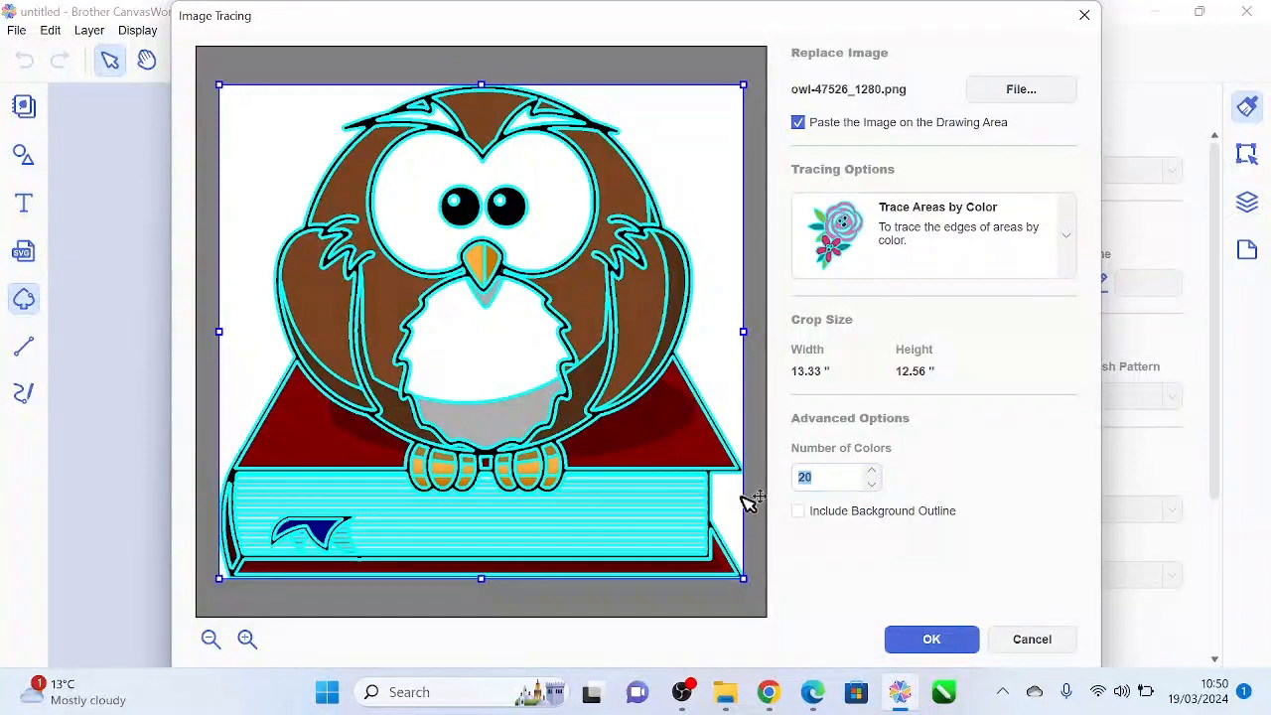
{"action": "type", "text": "5"}
{"action": "left_click", "coordinate": [872, 483]}
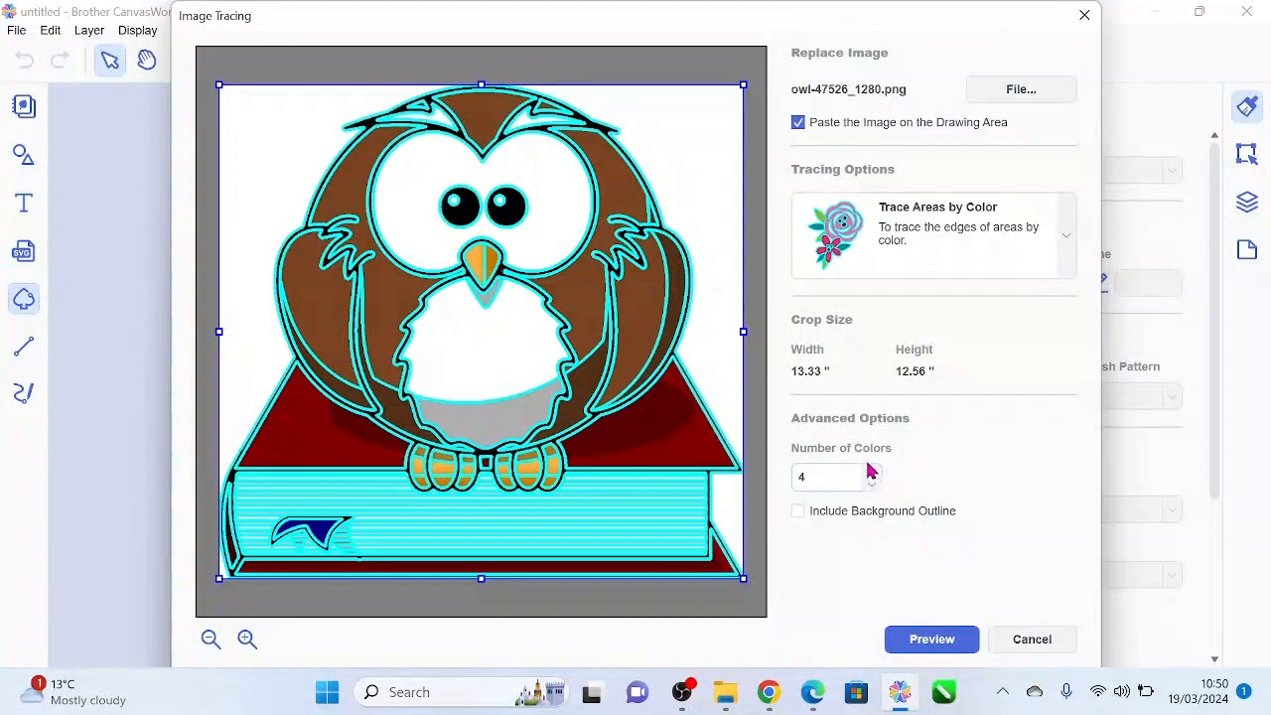
{"action": "left_click", "coordinate": [872, 472]}
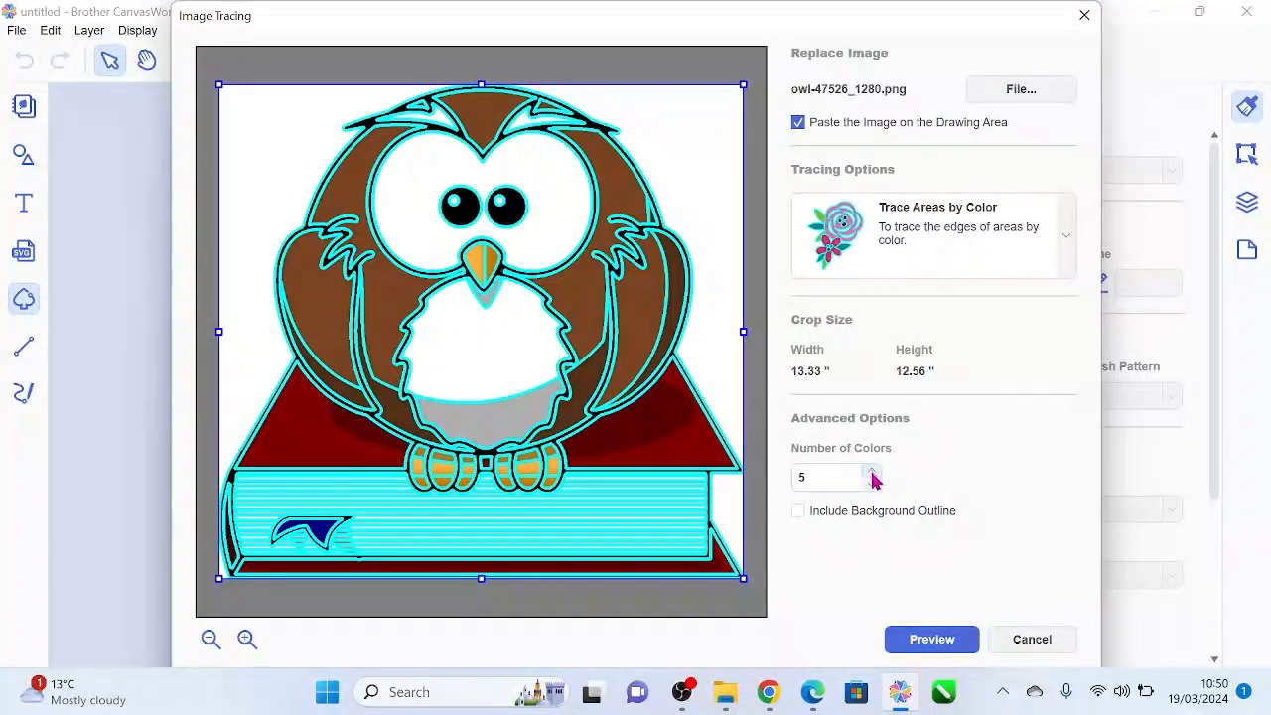
Apply the 5-color trace with the owl image pasted on the drawing area and move the result slightly upward on the mat.
{"action": "left_click", "coordinate": [931, 639]}
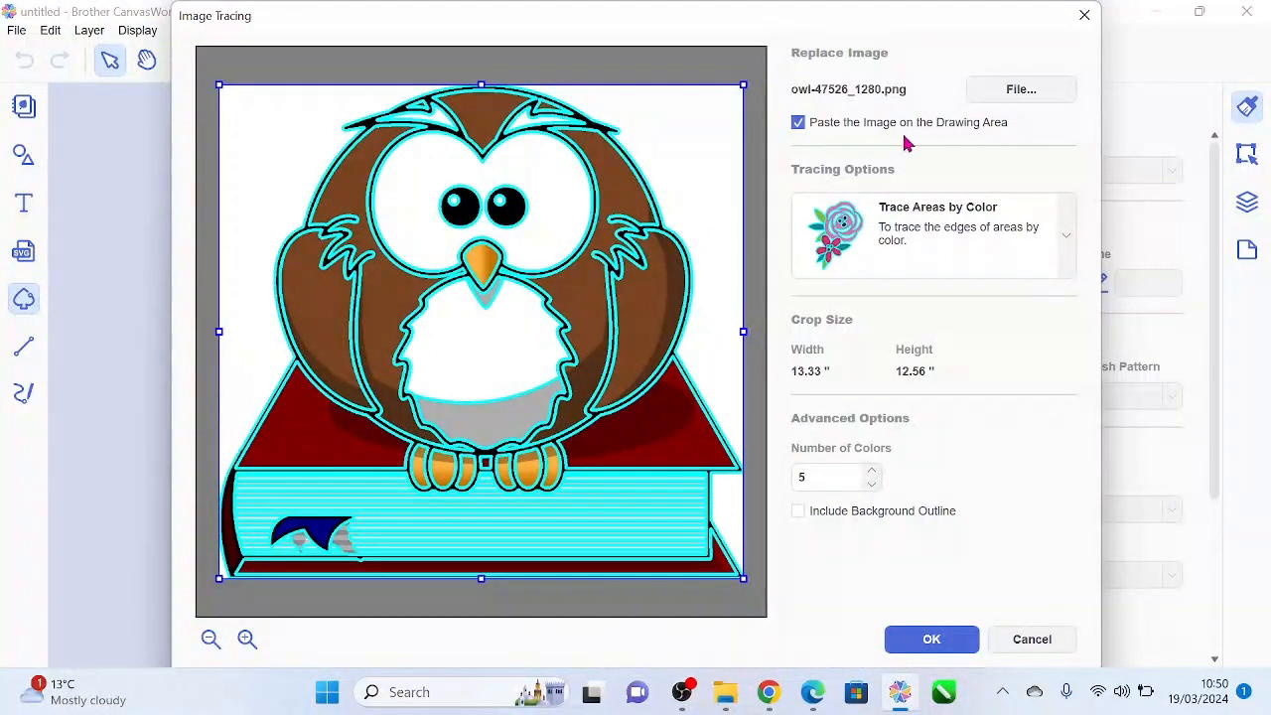
{"action": "left_click", "coordinate": [798, 126]}
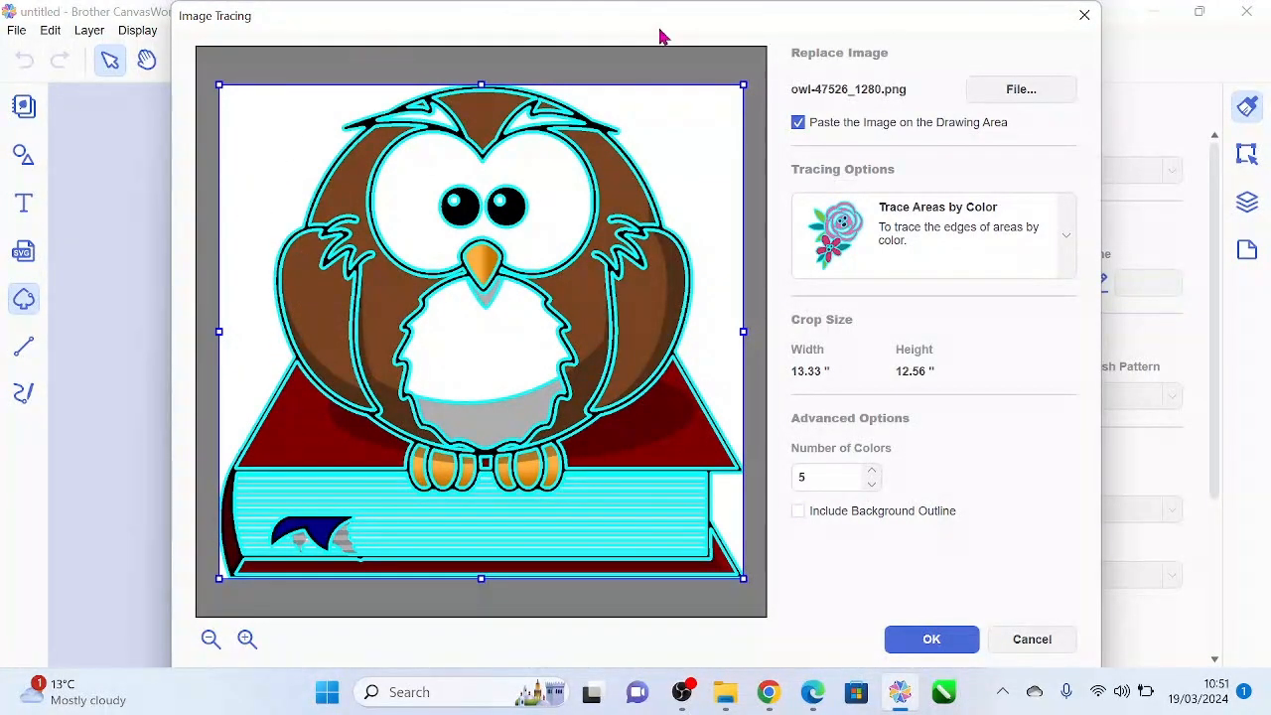
{"action": "left_click", "coordinate": [963, 641]}
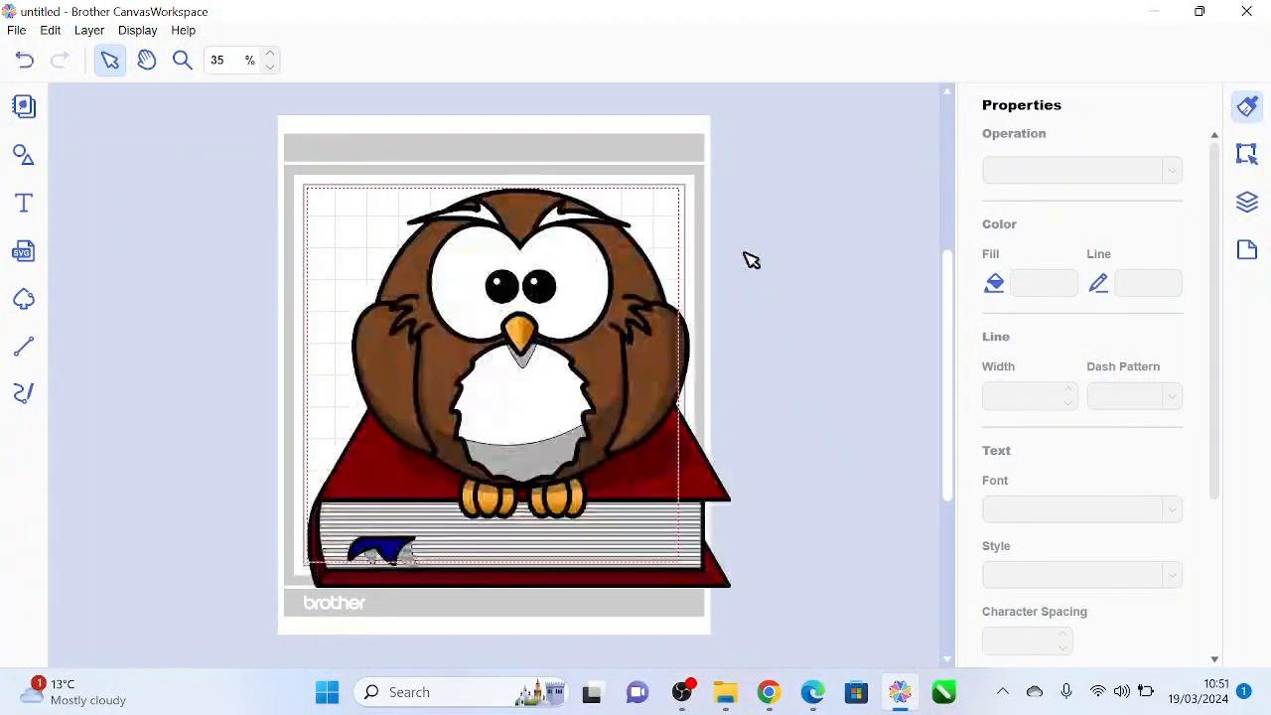
{"action": "left_click", "coordinate": [641, 400]}
{"action": "mouse_move", "coordinate": [559, 297]}
{"action": "left_mouse_down"}
{"action": "mouse_move", "coordinate": [556, 221]}
{"action": "mouse_move", "coordinate": [519, 233]}
{"action": "mouse_move", "coordinate": [547, 278]}
{"action": "left_mouse_up"}
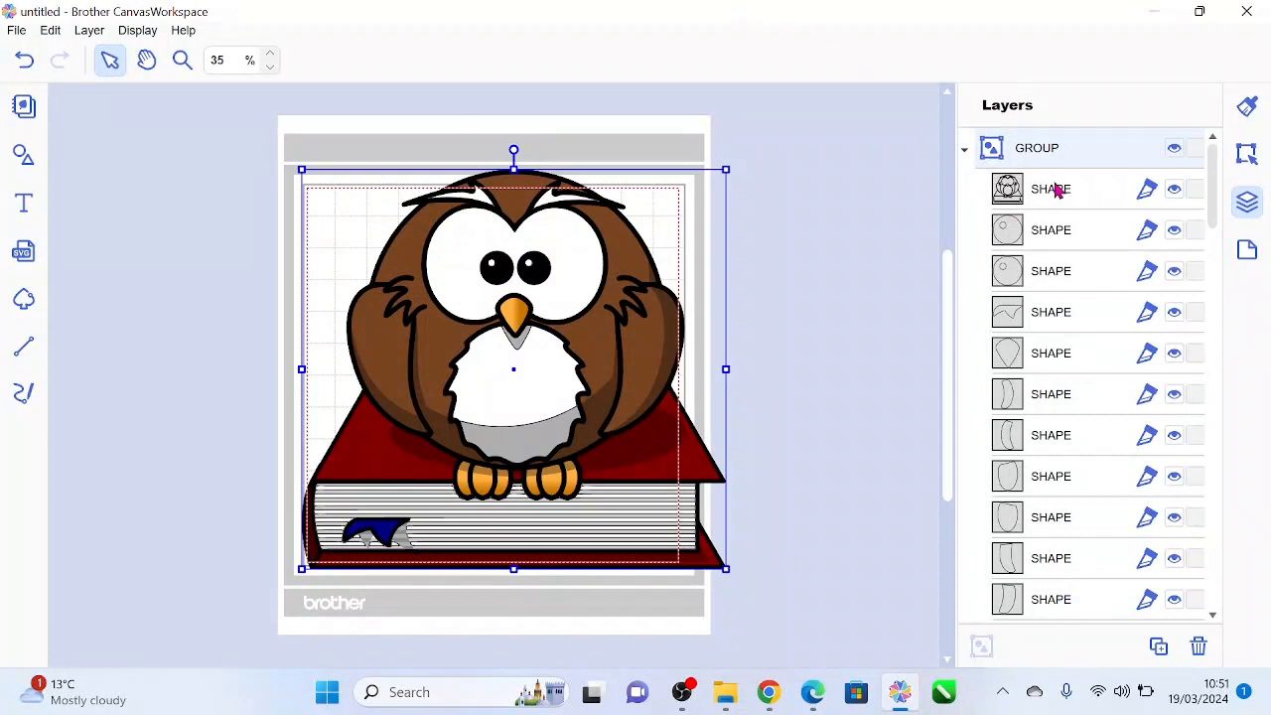
Examine the traced outlines by hiding the owl IMAGE layer at the end of the group and showing it again.
{"action": "left_click", "coordinate": [1086, 197]}
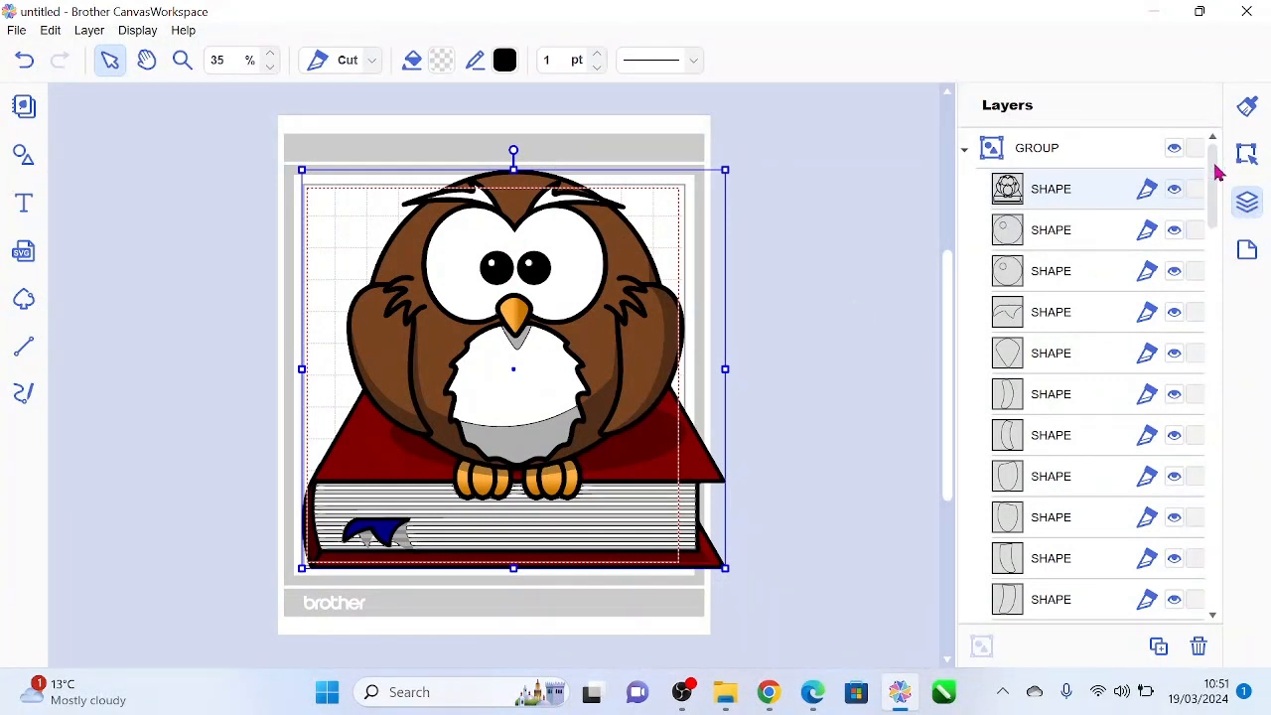
{"action": "left_click_drag", "start_coordinate": [1218, 171], "coordinate": [1263, 611]}
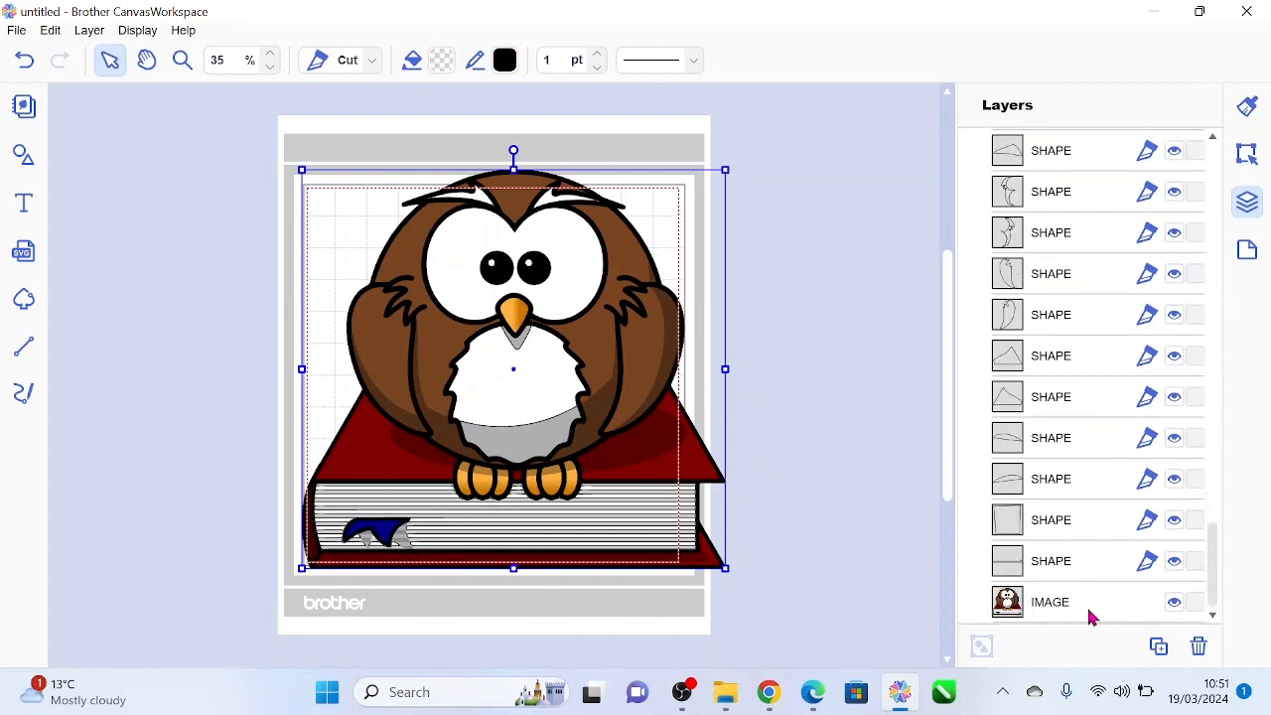
{"action": "left_click", "coordinate": [1173, 603]}
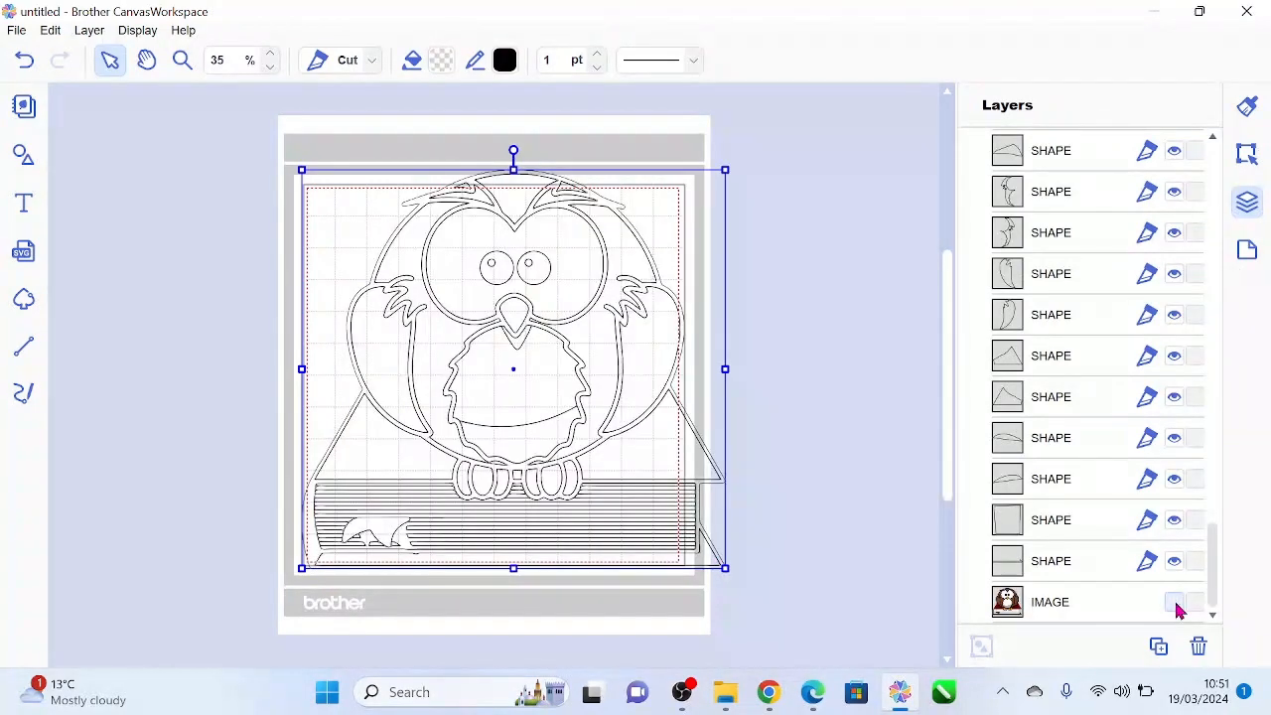
{"action": "left_click", "coordinate": [1173, 603]}
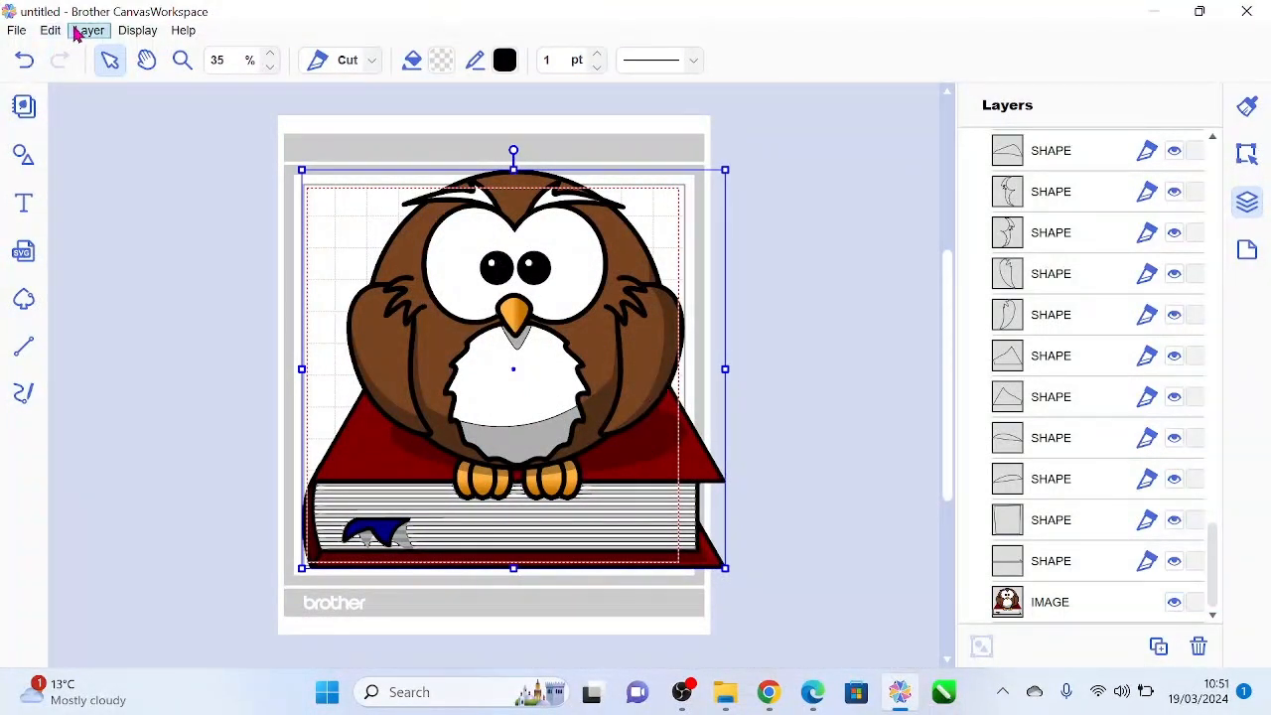
Scale the whole owl group down to 4.77 x 4.49 inches, placed near the mat's upper edge at X 3.93, Y 0.47.
{"action": "left_click_drag", "start_coordinate": [728, 165], "coordinate": [509, 374]}
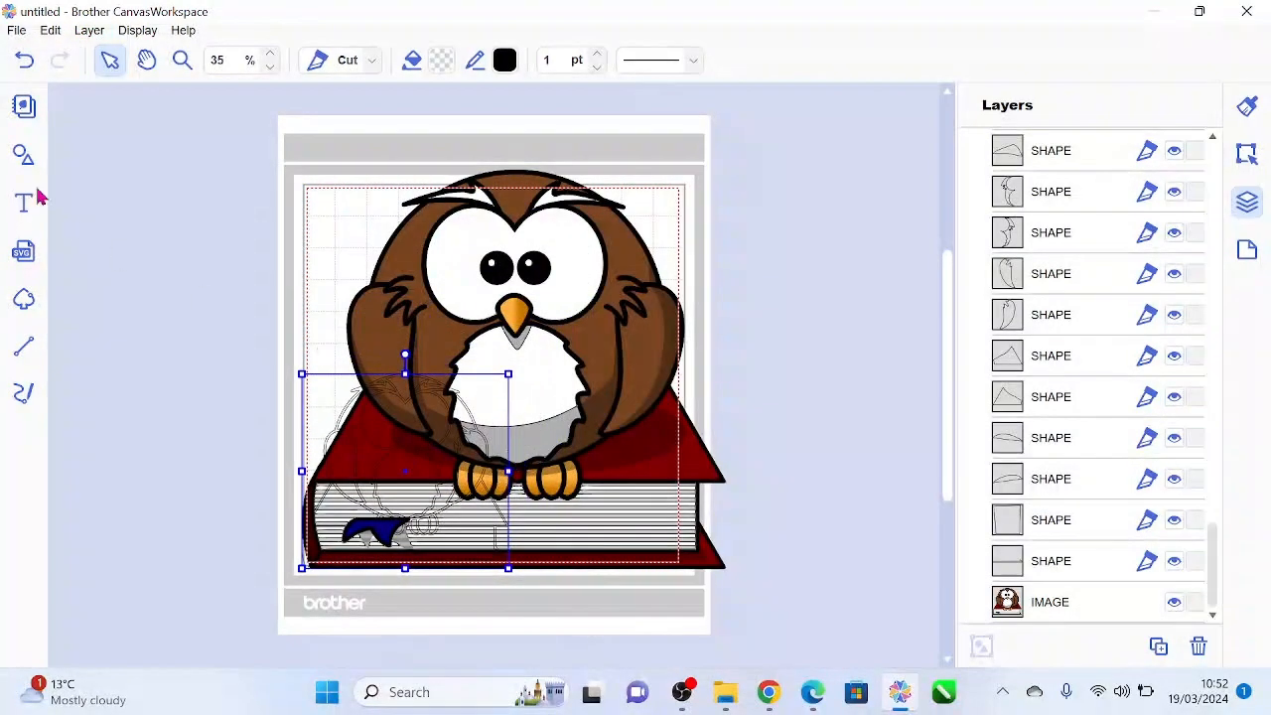
{"action": "key", "text": "ctrl+z"}
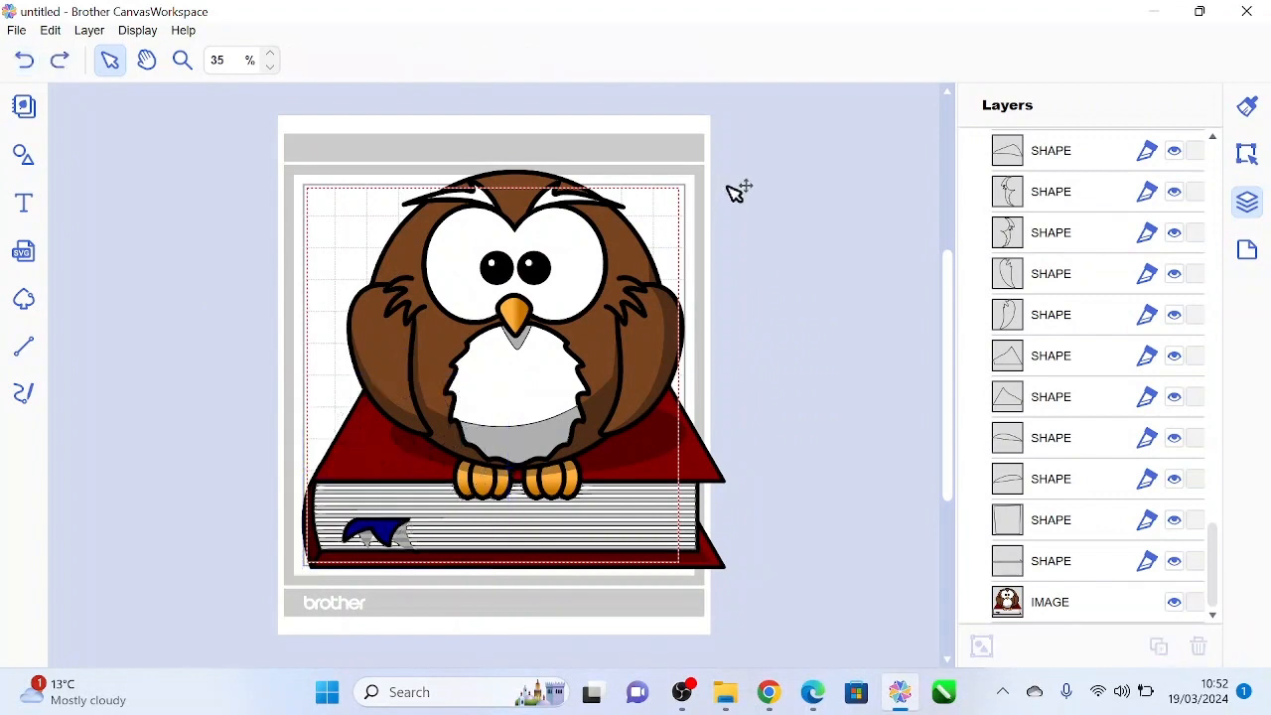
{"action": "left_click_drag", "start_coordinate": [744, 147], "coordinate": [220, 643]}
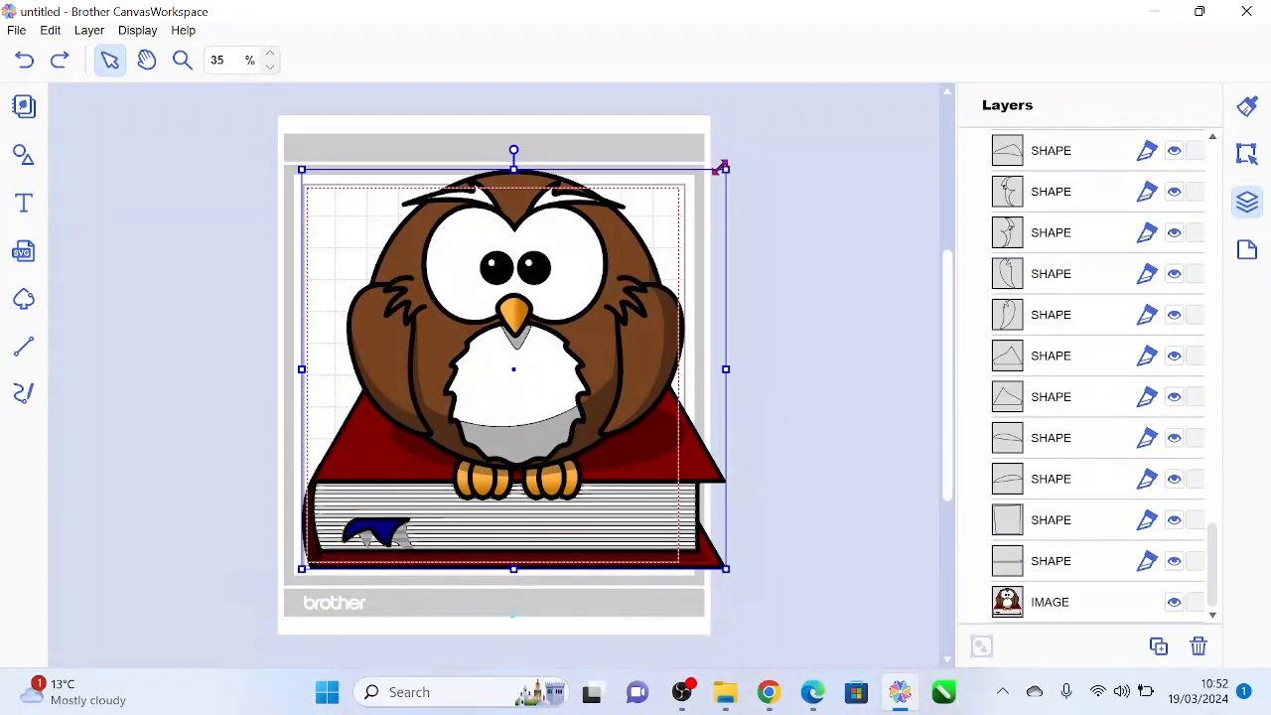
{"action": "left_click_drag", "start_coordinate": [722, 167], "coordinate": [535, 278]}
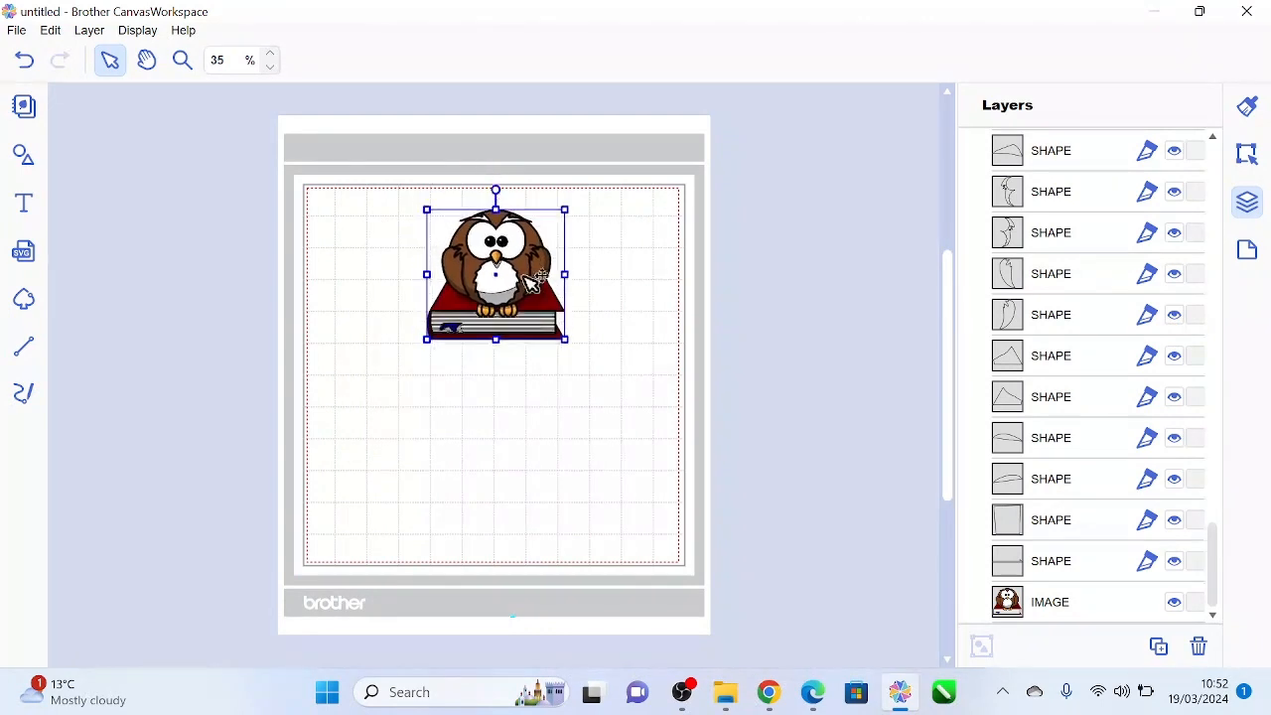
{"action": "left_click", "coordinate": [1247, 157]}
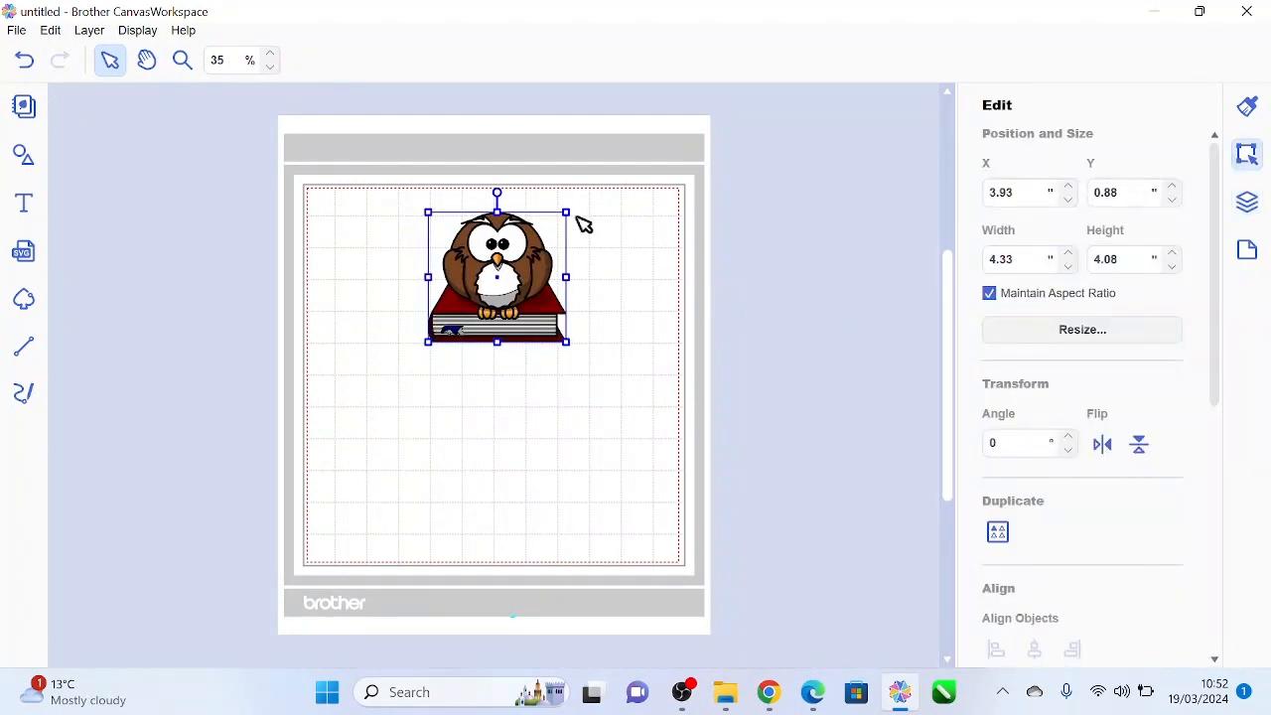
{"action": "mouse_move", "coordinate": [568, 203]}
{"action": "left_mouse_down"}
{"action": "mouse_move", "coordinate": [593, 184]}
{"action": "mouse_move", "coordinate": [579, 205]}
{"action": "left_mouse_up"}
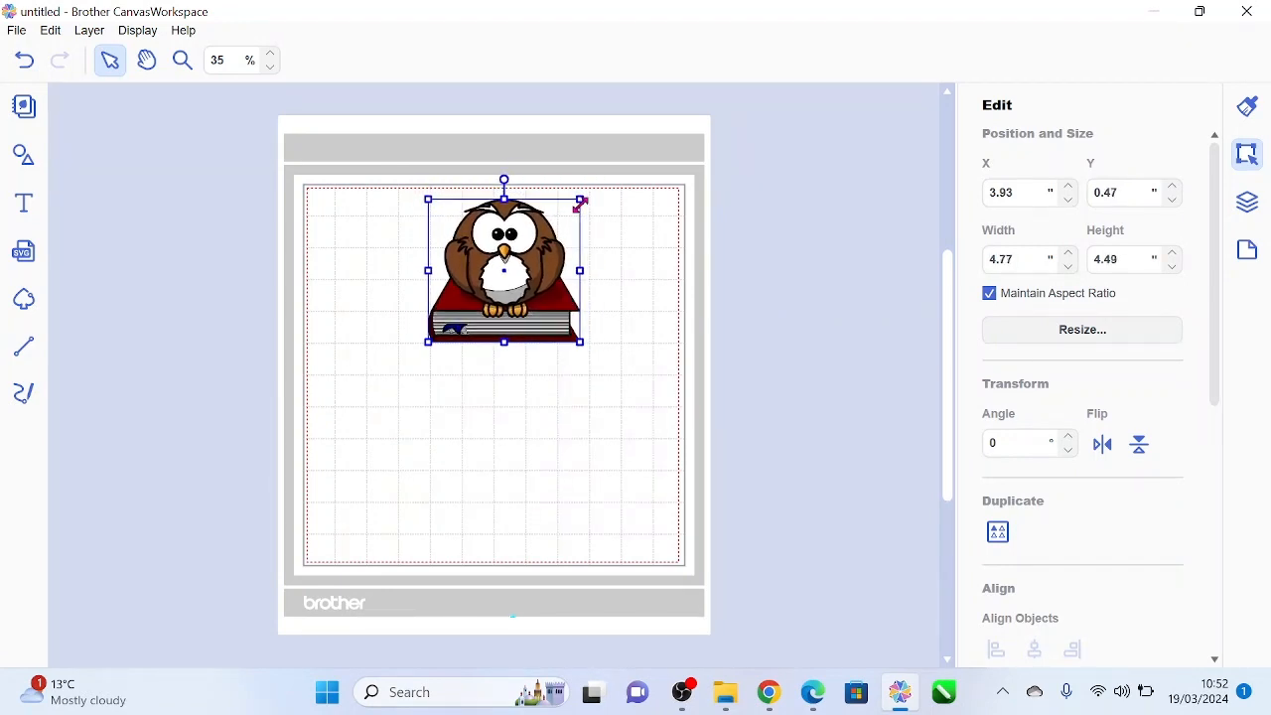
{"action": "left_click", "coordinate": [649, 252]}
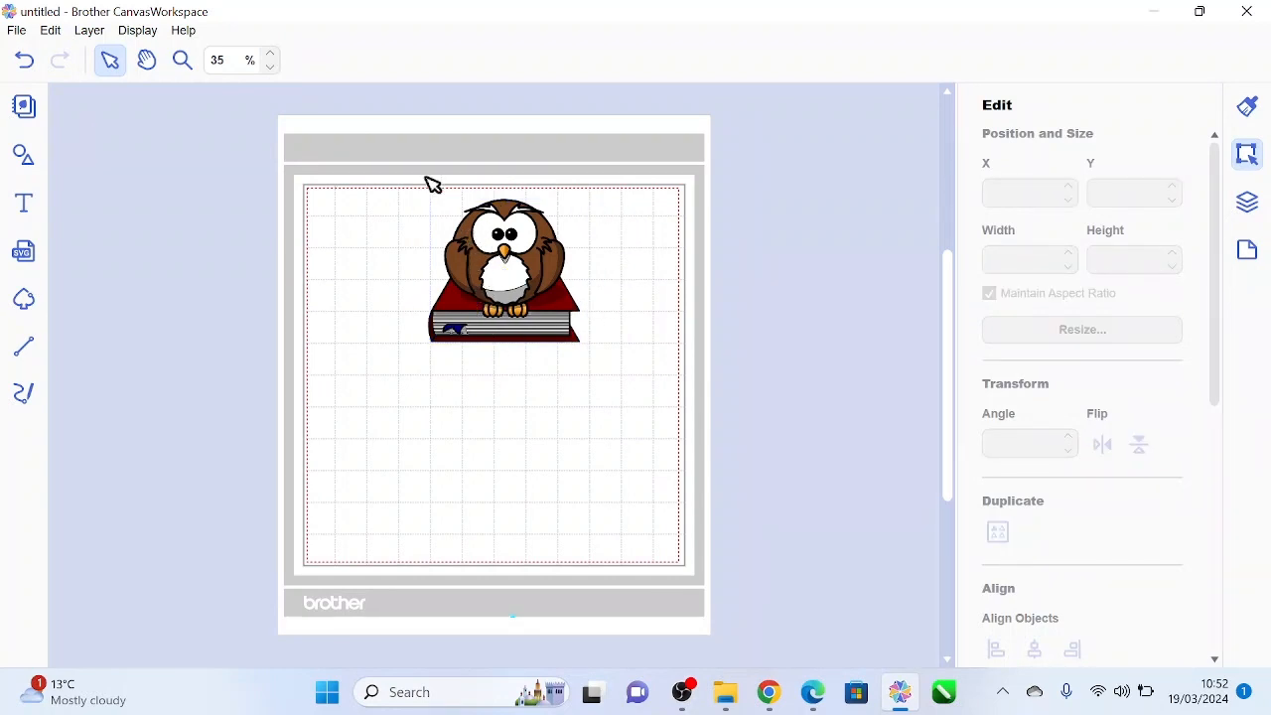
Ungroup the owl trace into its separate shapes and image.
{"action": "left_click", "coordinate": [89, 30]}
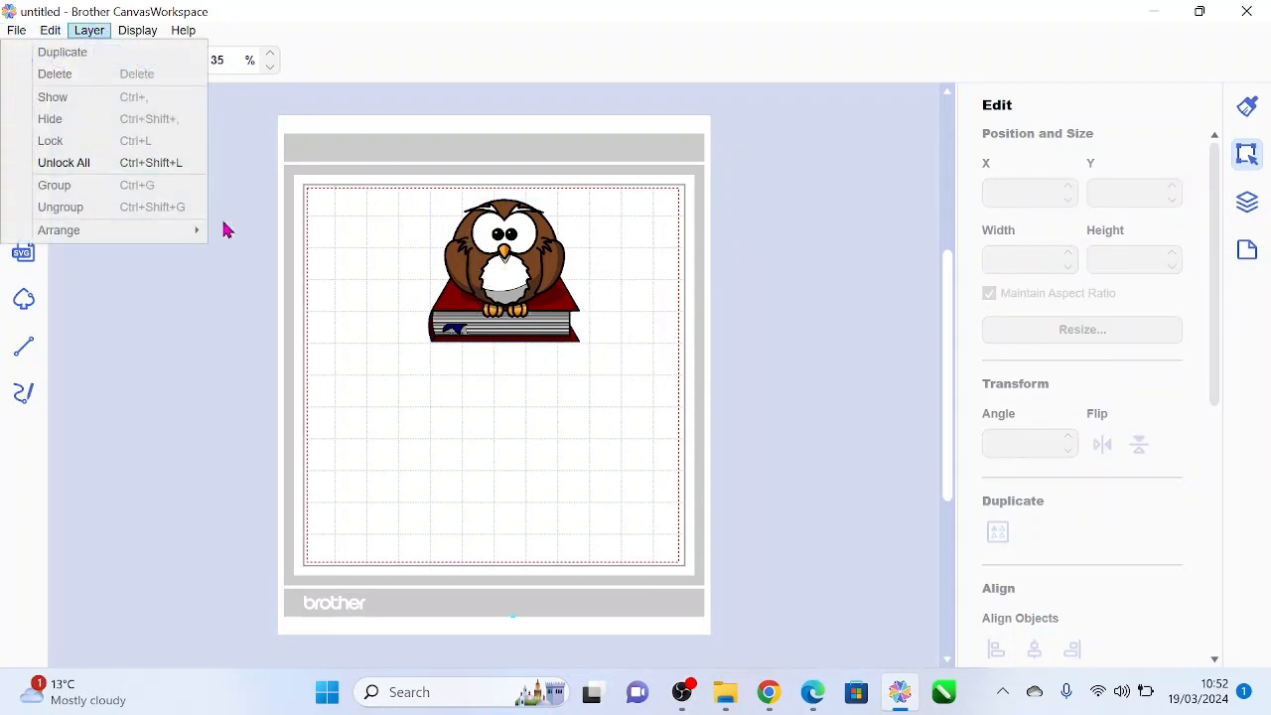
{"action": "left_click", "coordinate": [456, 268]}
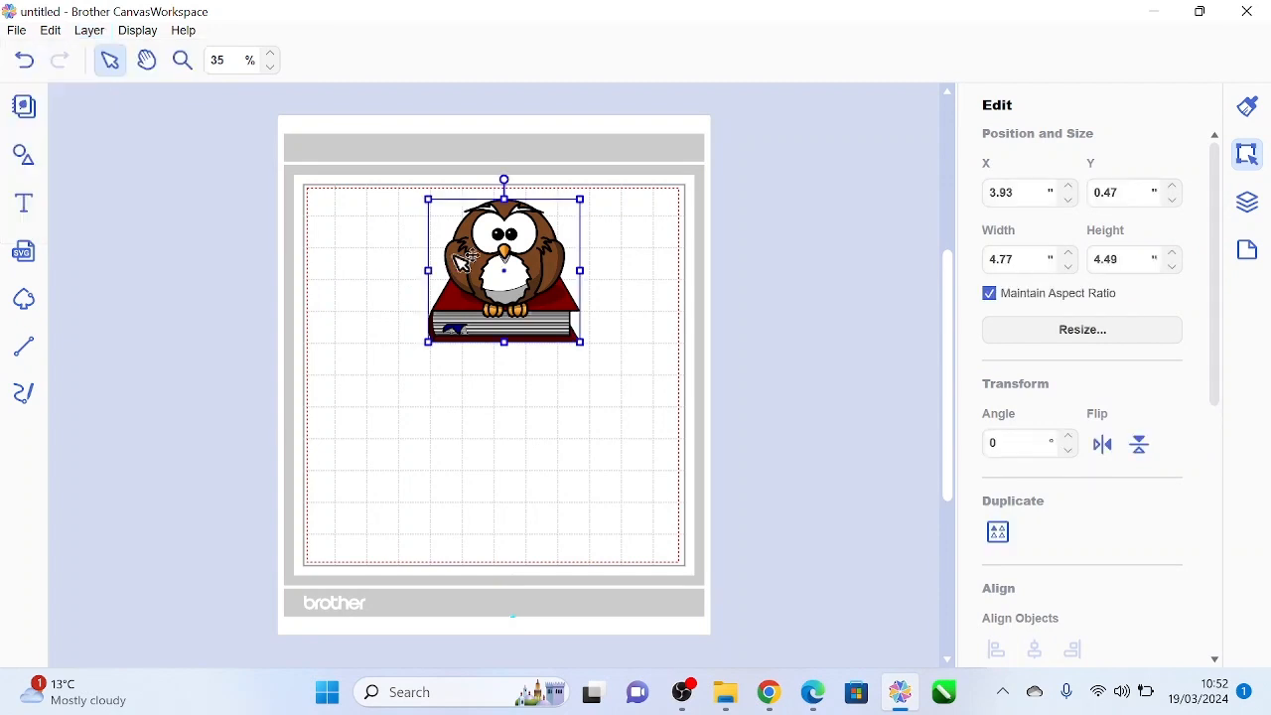
{"action": "left_click", "coordinate": [89, 31]}
{"action": "left_click", "coordinate": [102, 208]}
Inspect the ungrouped owl layers up close, checking the bookmark shape and the original IMAGE layer.
{"action": "left_click", "coordinate": [181, 60]}
{"action": "left_click_drag", "start_coordinate": [427, 199], "coordinate": [631, 368]}
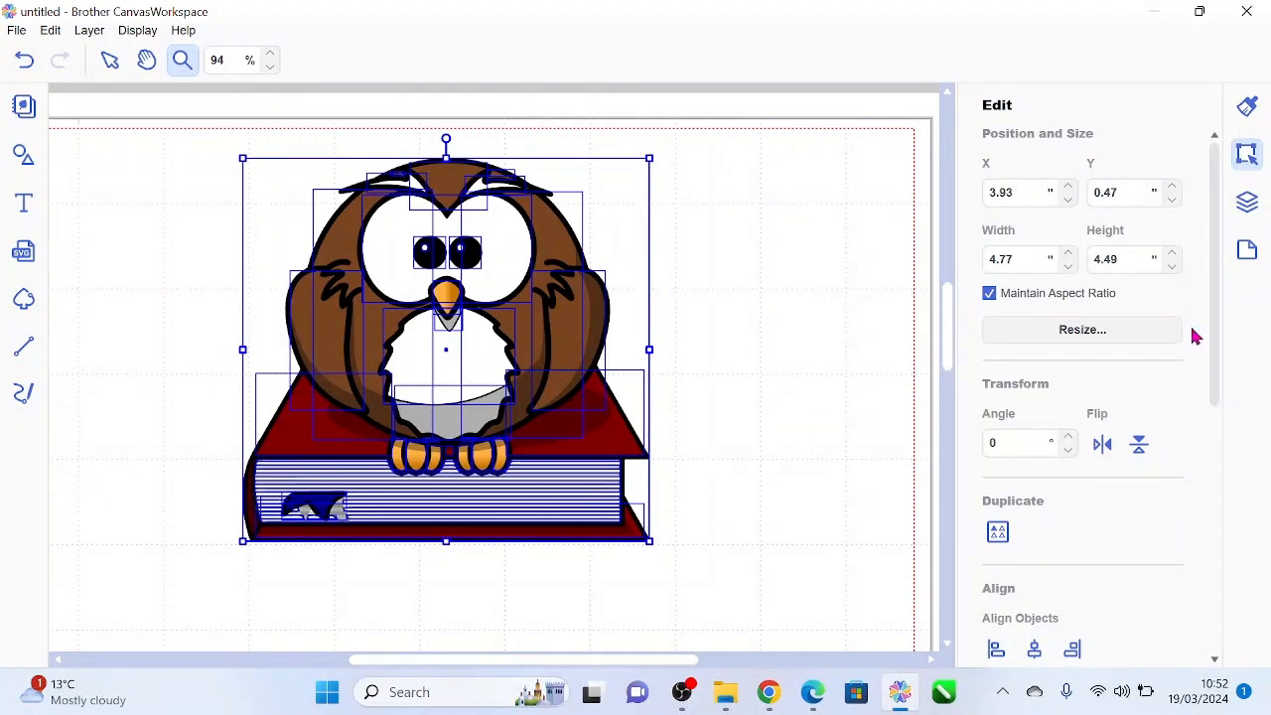
{"action": "left_click", "coordinate": [1243, 206]}
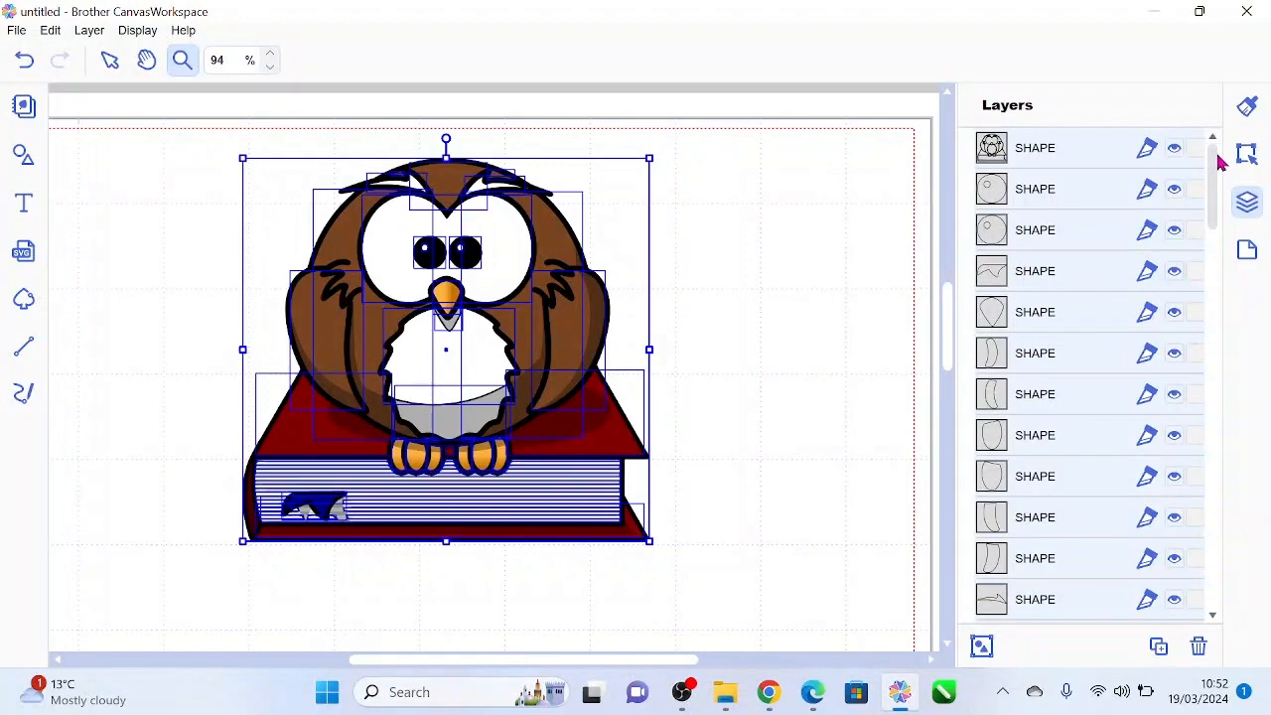
{"action": "mouse_move", "coordinate": [1212, 169]}
{"action": "left_mouse_down"}
{"action": "mouse_move", "coordinate": [1232, 593]}
{"action": "mouse_move", "coordinate": [1214, 497]}
{"action": "mouse_move", "coordinate": [1204, 157]}
{"action": "left_mouse_up"}
{"action": "left_click", "coordinate": [1067, 312]}
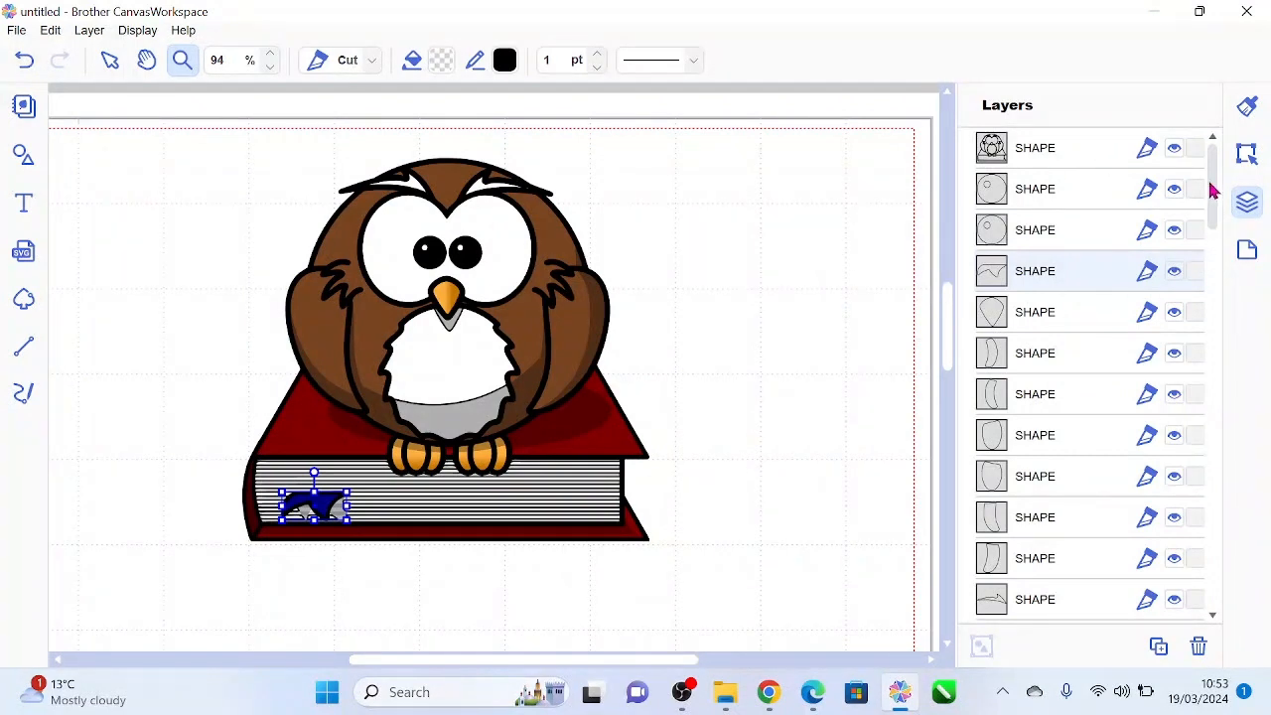
{"action": "left_click_drag", "start_coordinate": [1214, 179], "coordinate": [1213, 556]}
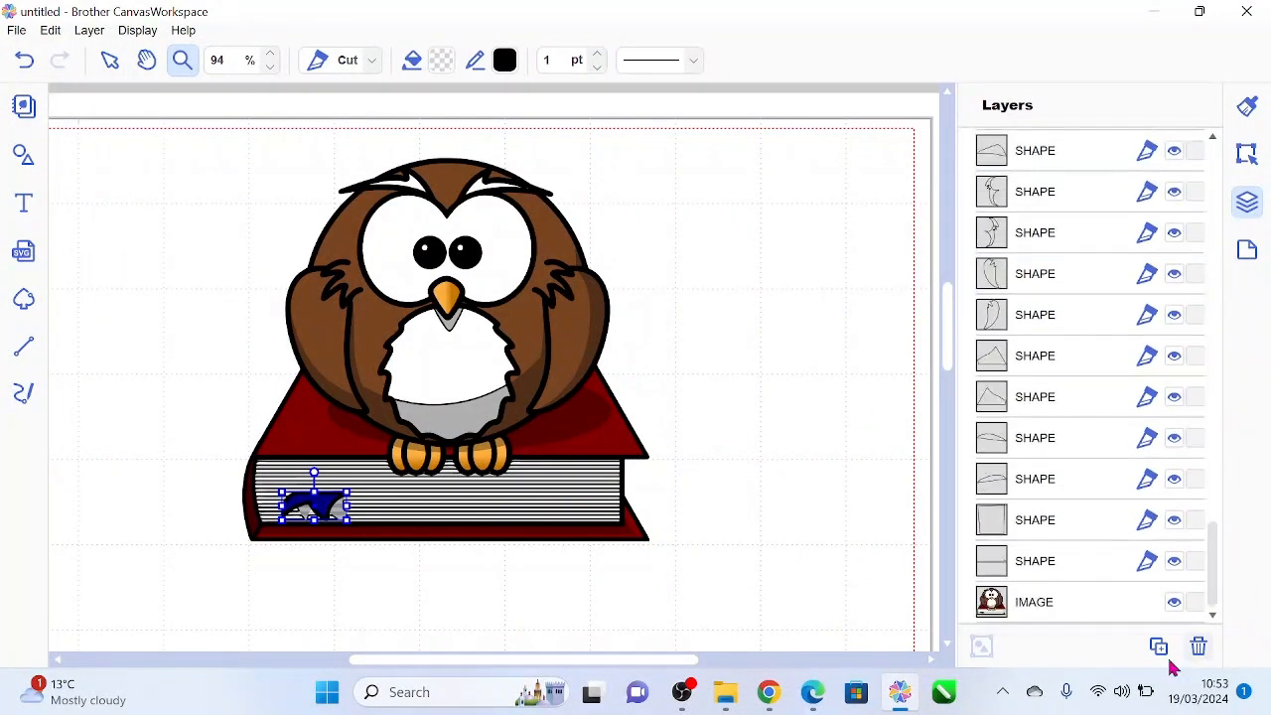
{"action": "left_click", "coordinate": [1079, 600]}
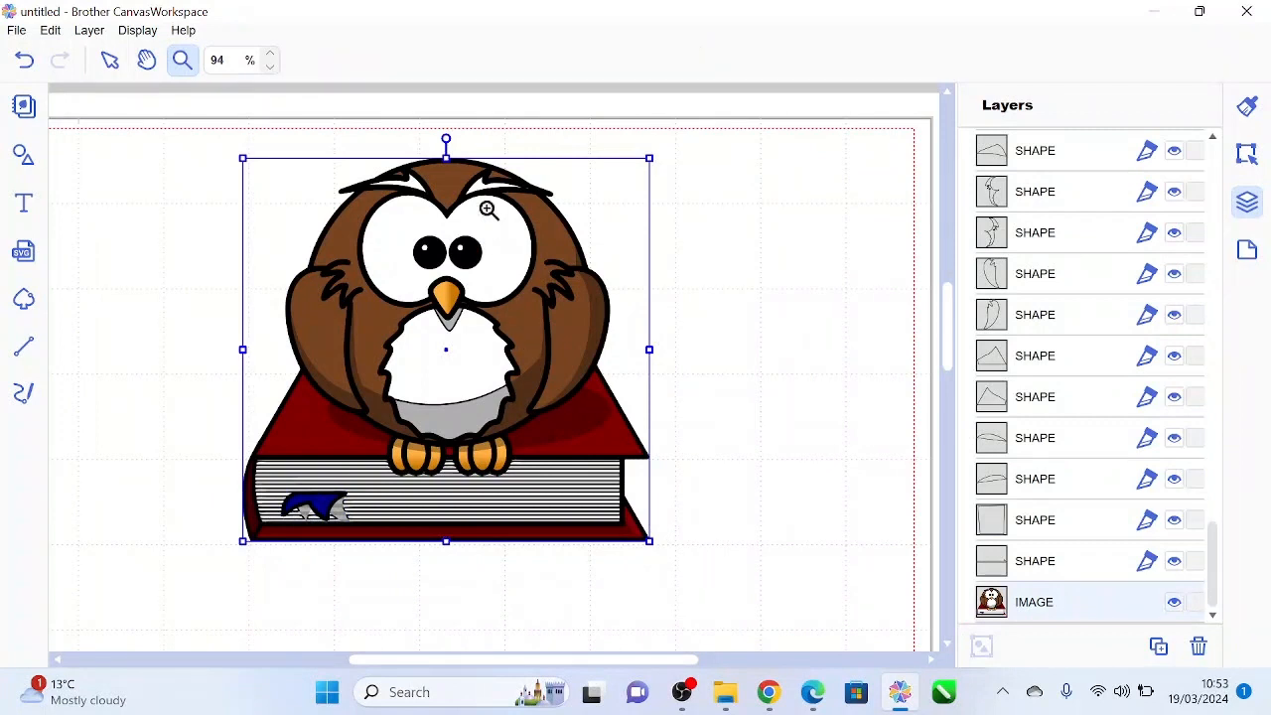
Try pulling the forehead shape off the owl, and move the complete black-outline shape to the right of the image.
{"action": "left_click", "coordinate": [108, 61]}
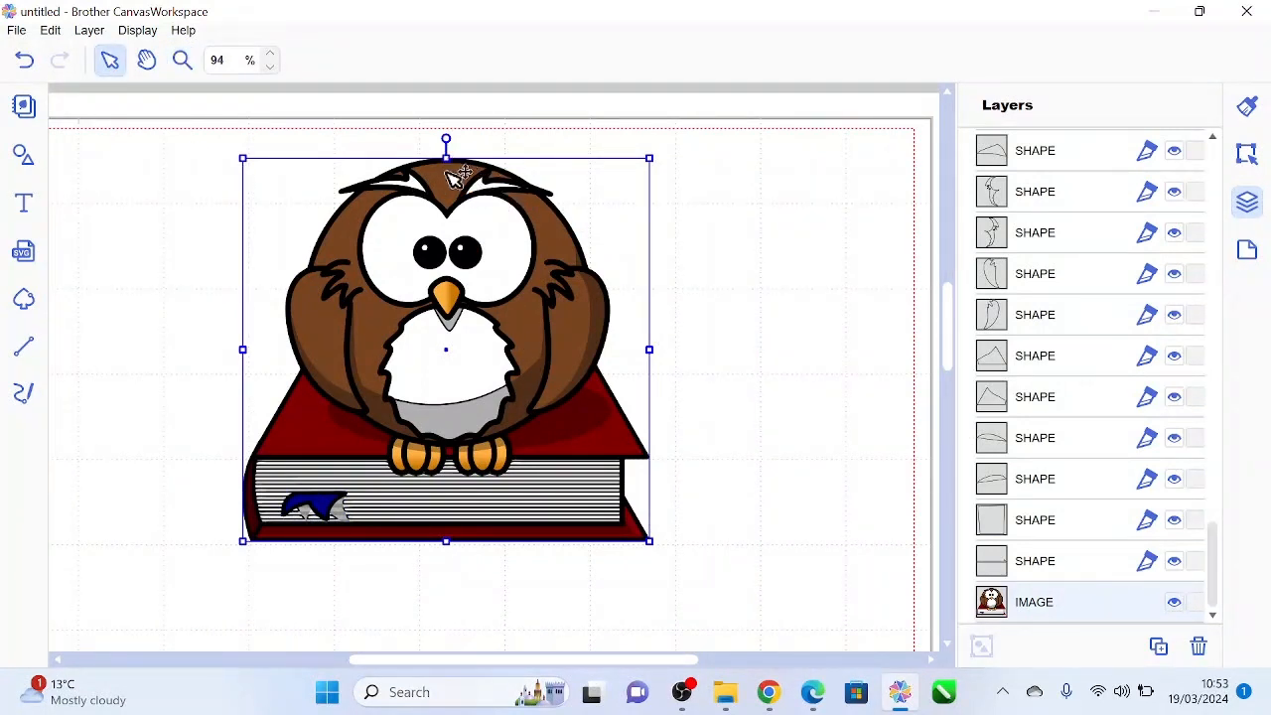
{"action": "left_click_drag", "start_coordinate": [459, 174], "coordinate": [621, 124]}
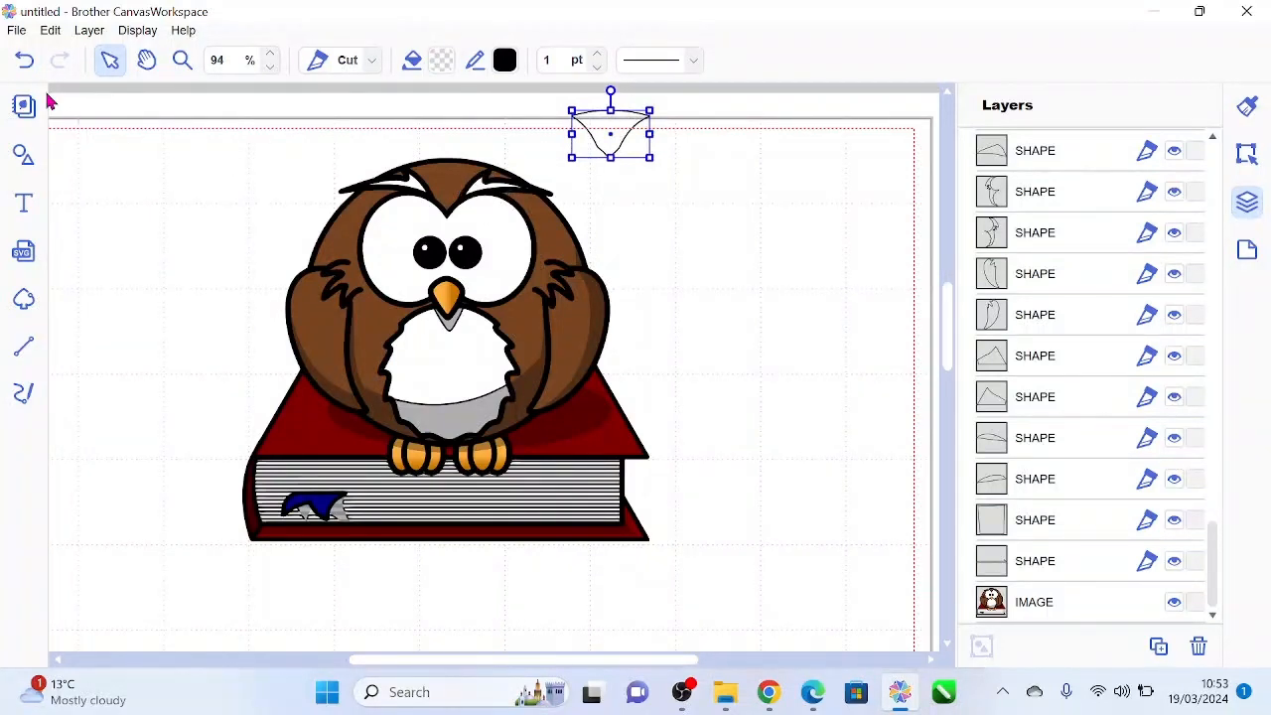
{"action": "left_click", "coordinate": [562, 218]}
{"action": "left_click_drag", "start_coordinate": [571, 220], "coordinate": [885, 208]}
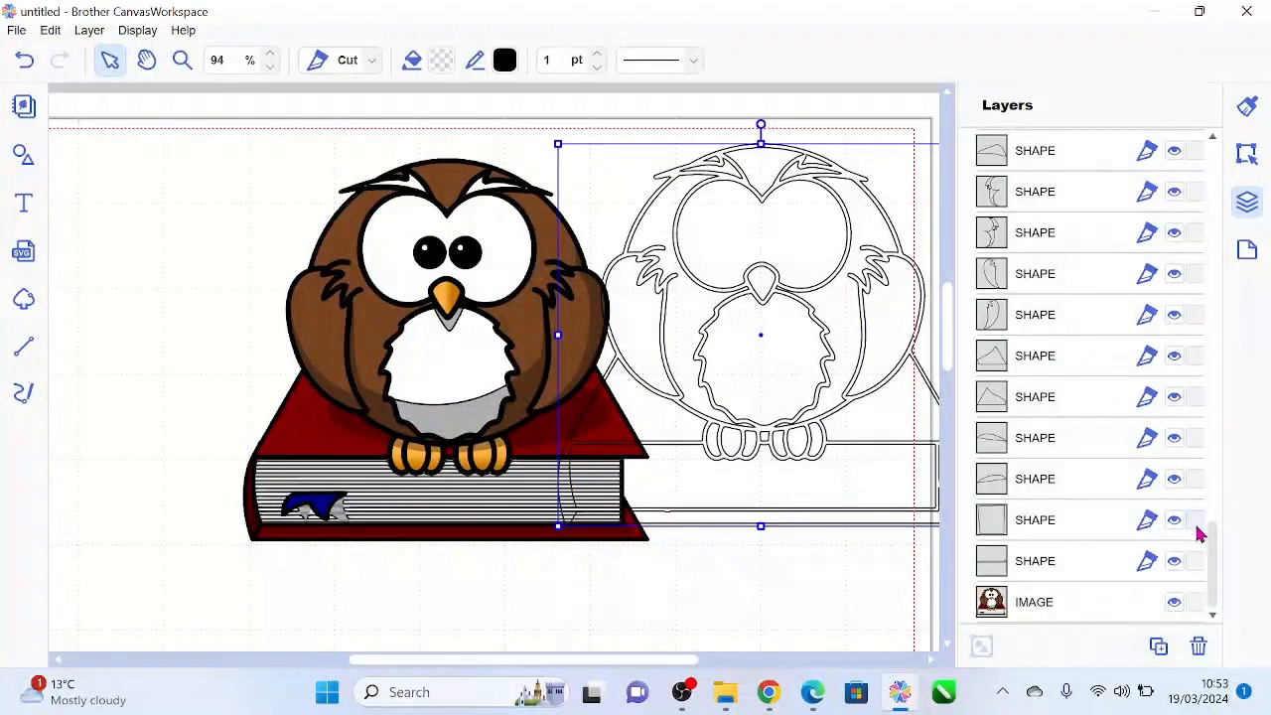
Move the original owl IMAGE layer to the left, clear of the traced shapes.
{"action": "left_click_drag", "start_coordinate": [1217, 534], "coordinate": [1171, 162]}
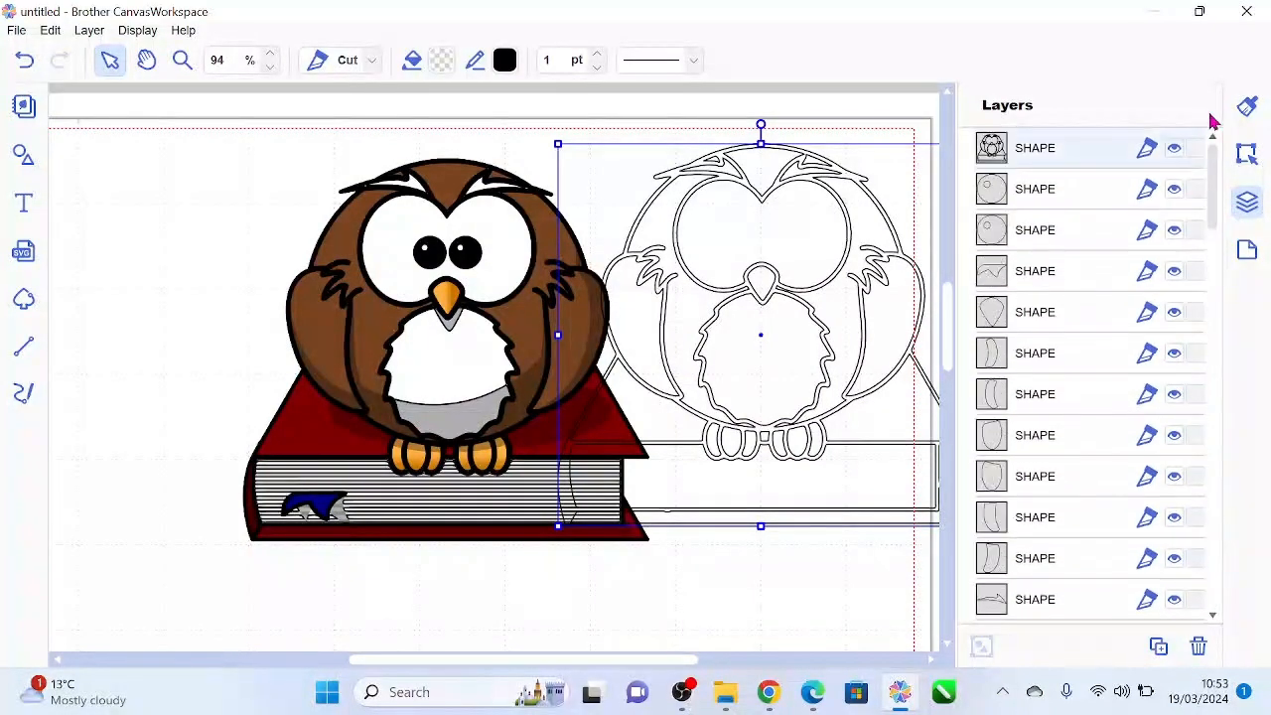
{"action": "double_click", "coordinate": [1087, 150]}
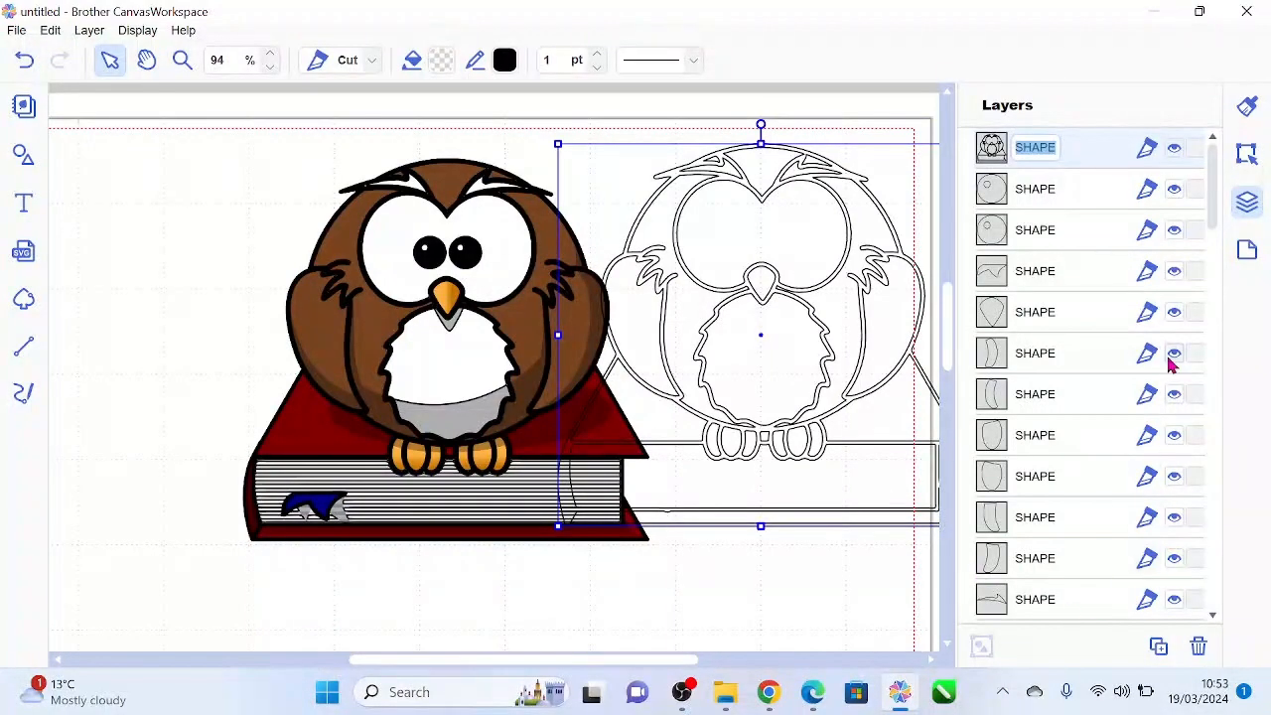
{"action": "left_click_drag", "start_coordinate": [1215, 227], "coordinate": [1249, 657]}
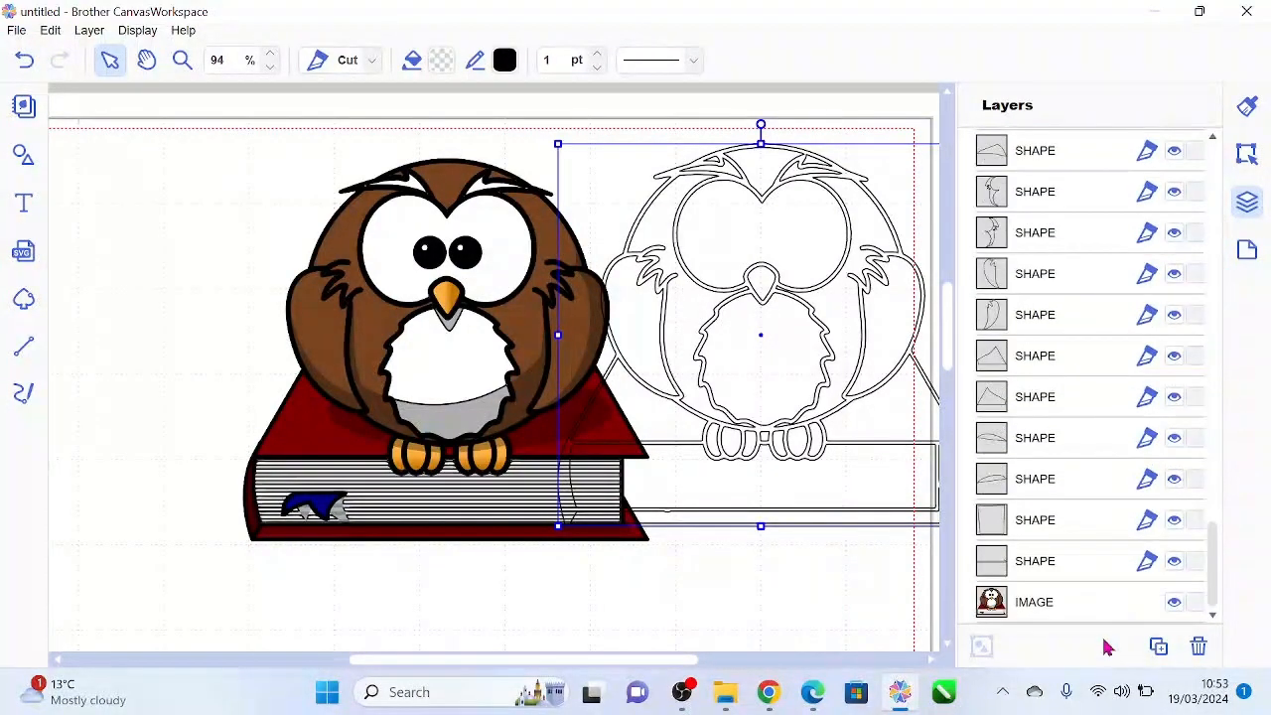
{"action": "left_click", "coordinate": [1095, 603]}
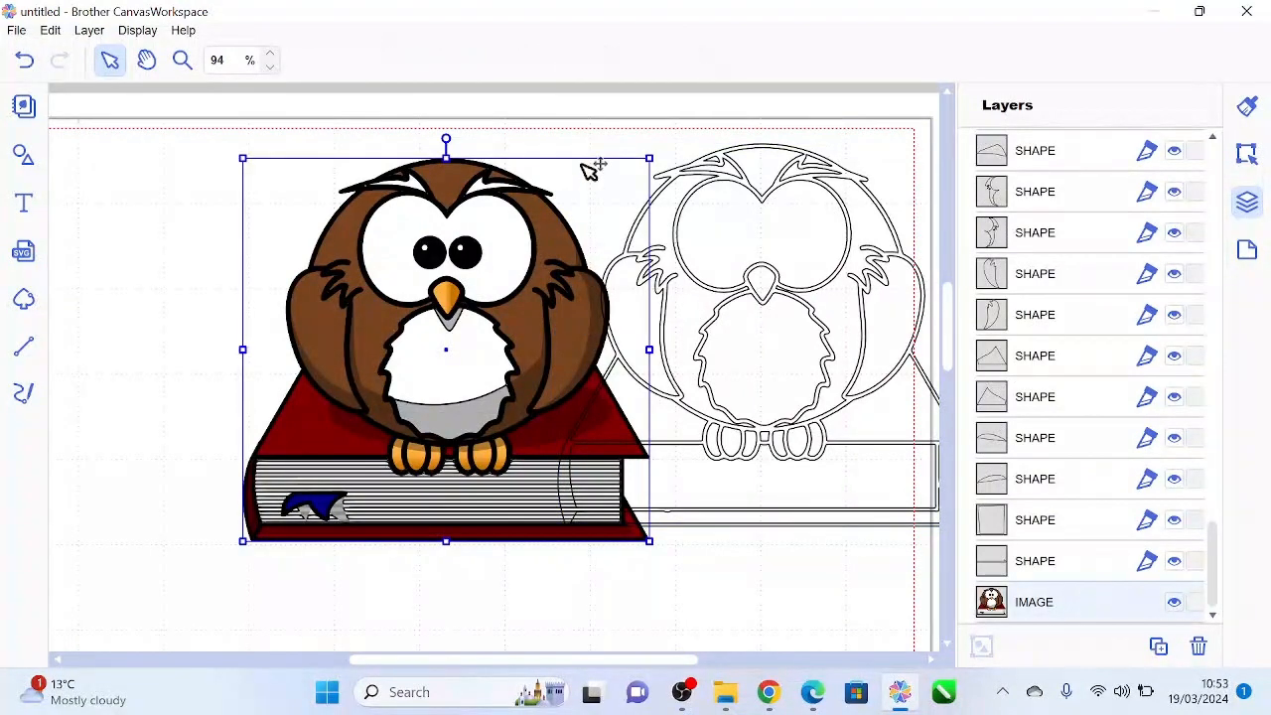
{"action": "left_click_drag", "start_coordinate": [589, 168], "coordinate": [163, 173]}
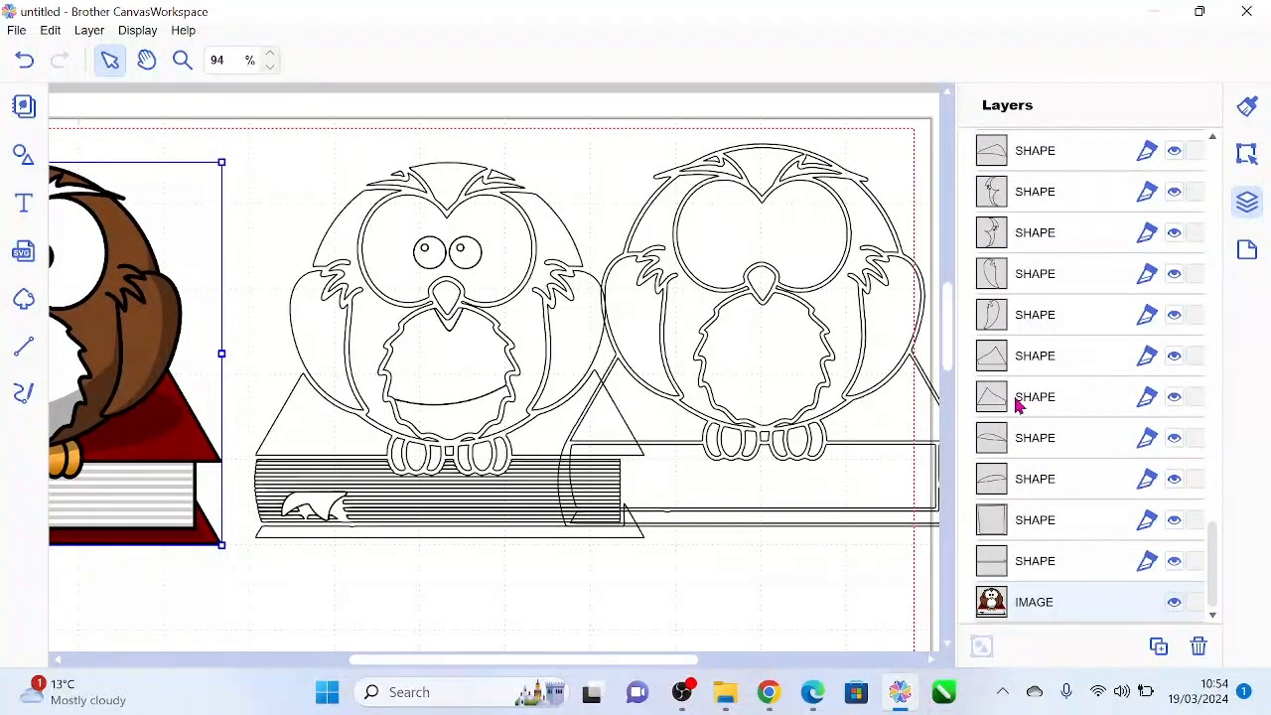
Fill the separated owl outline shape with black and move it down below the other traced shapes.
{"action": "left_click", "coordinate": [751, 150]}
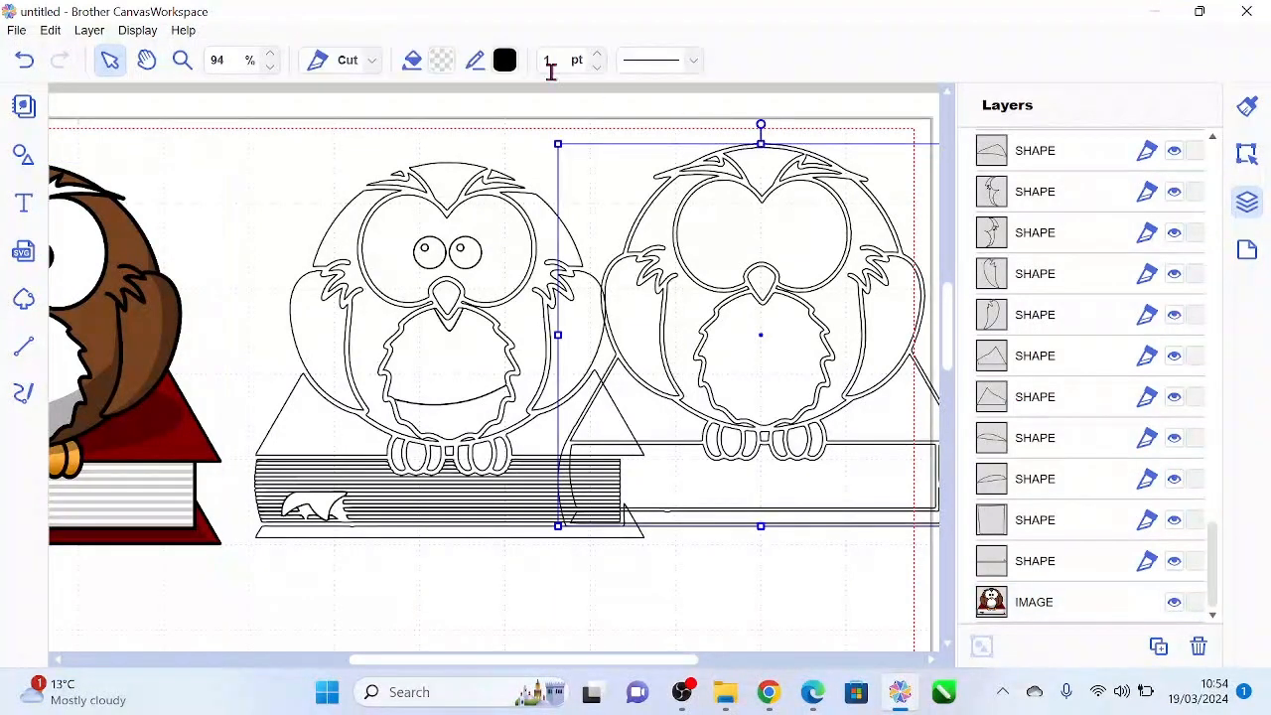
{"action": "left_click", "coordinate": [442, 62]}
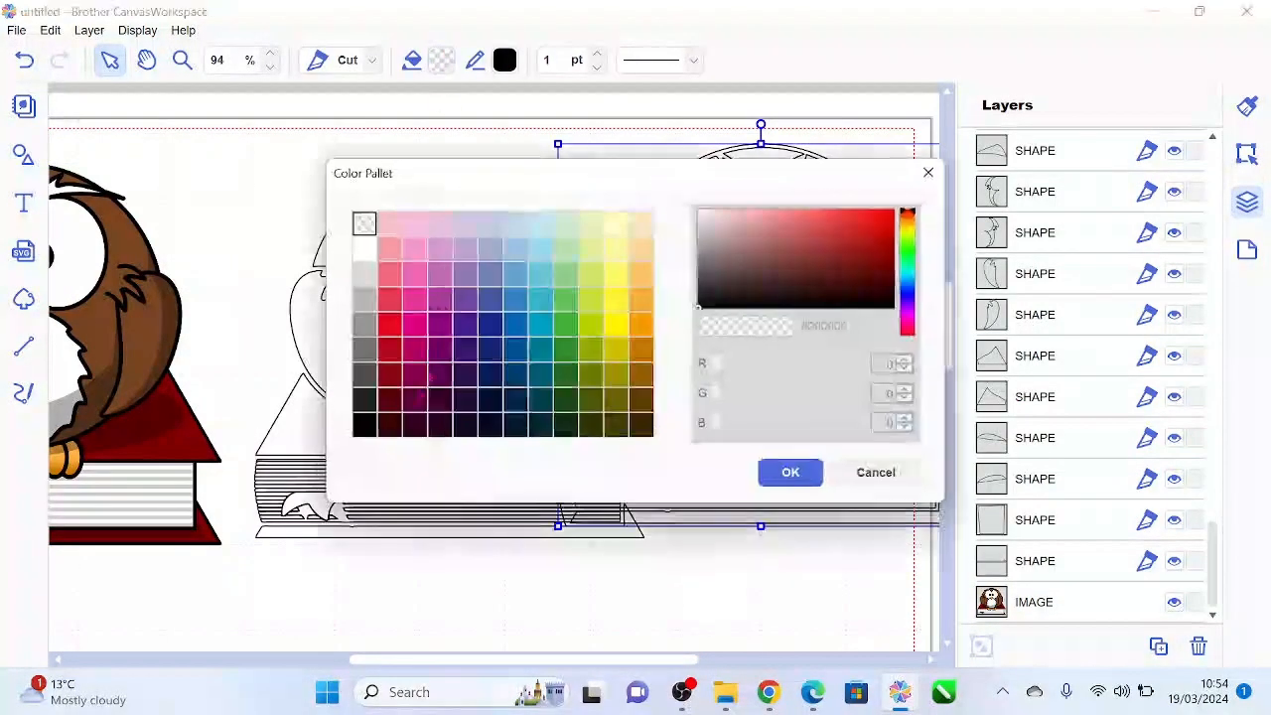
{"action": "left_click", "coordinate": [363, 429]}
{"action": "left_click", "coordinate": [792, 471]}
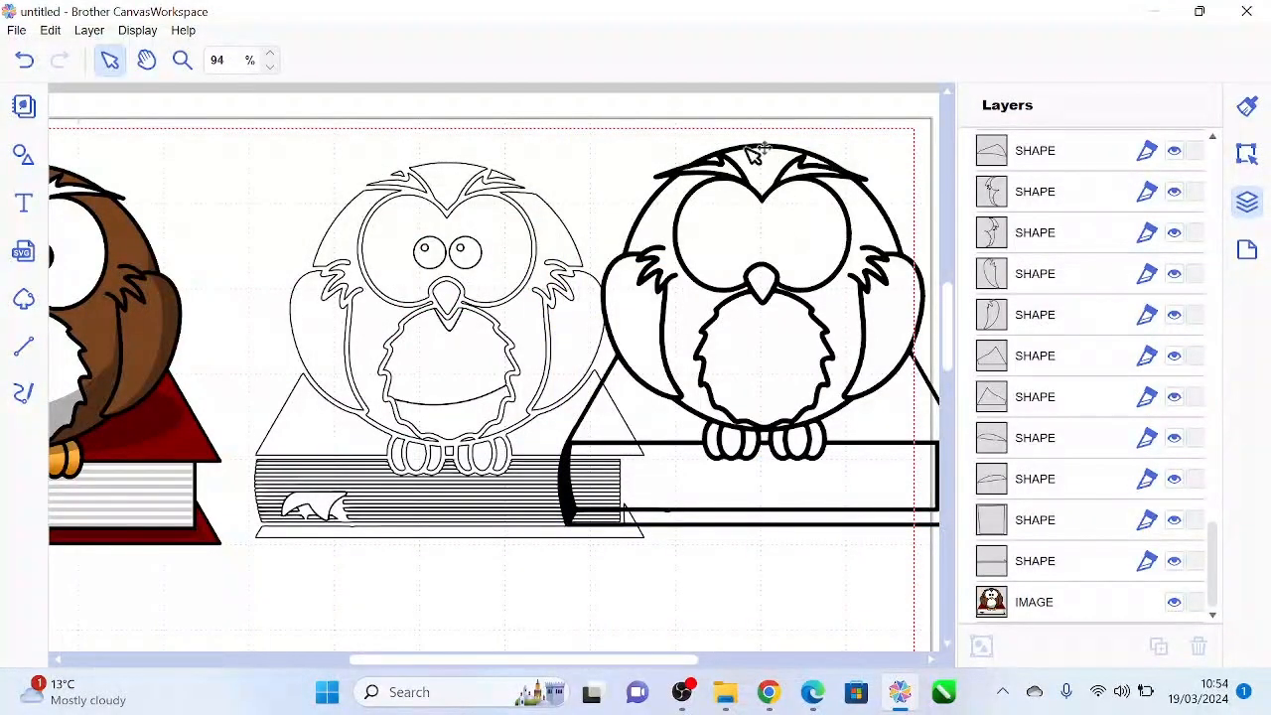
{"action": "left_click_drag", "start_coordinate": [757, 148], "coordinate": [699, 447]}
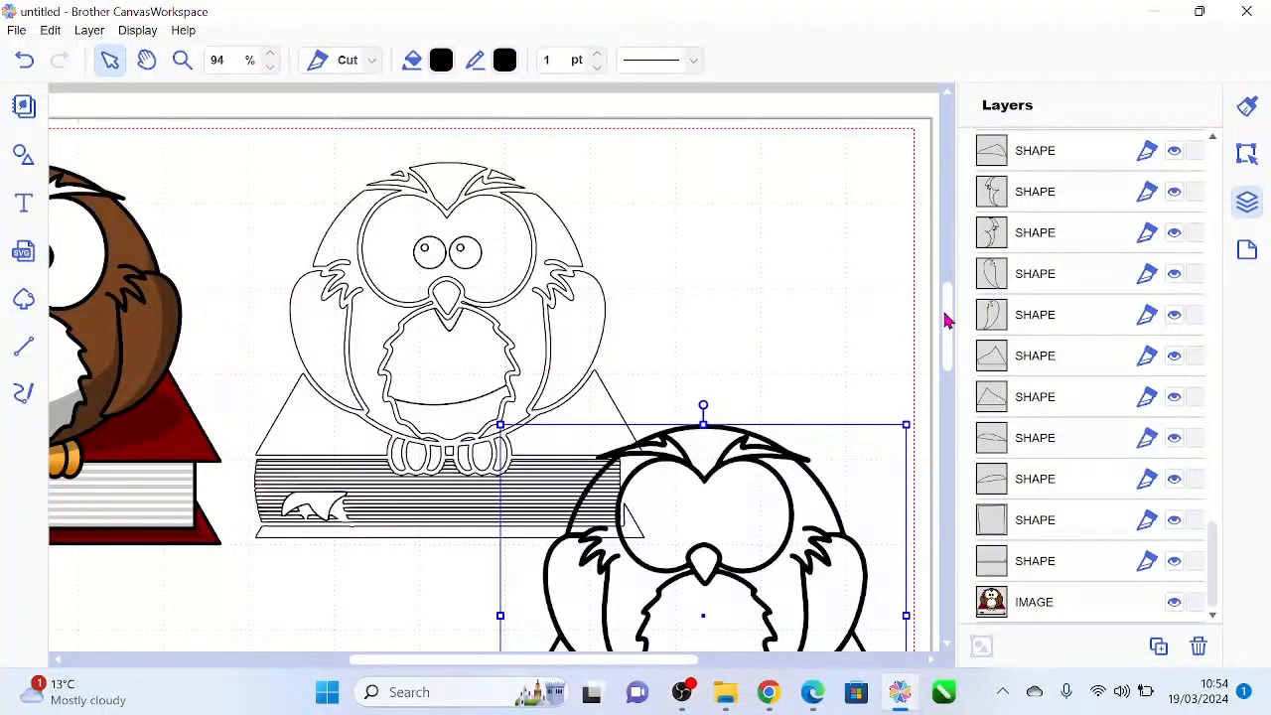
{"action": "left_click_drag", "start_coordinate": [946, 320], "coordinate": [962, 378]}
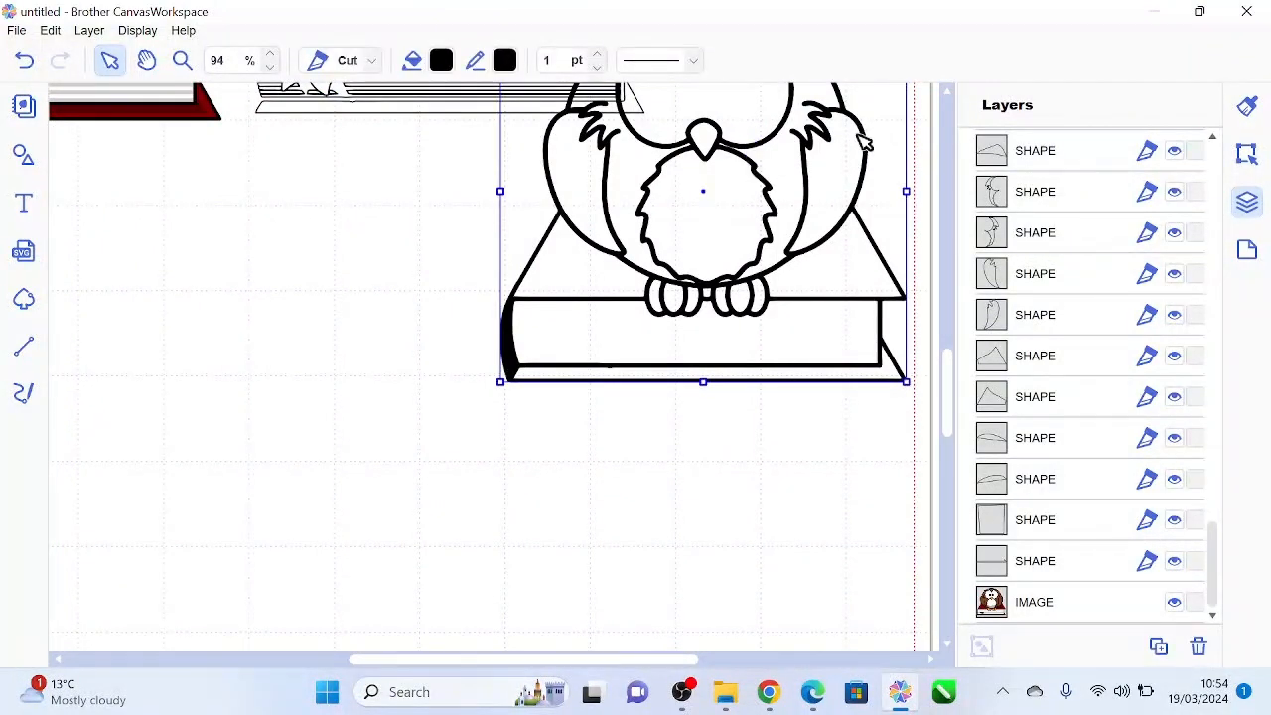
Move the black owl outline into clear space and create a 0.08-inch outward offset line with round corners around its outer edge only.
{"action": "left_click_drag", "start_coordinate": [865, 122], "coordinate": [755, 305]}
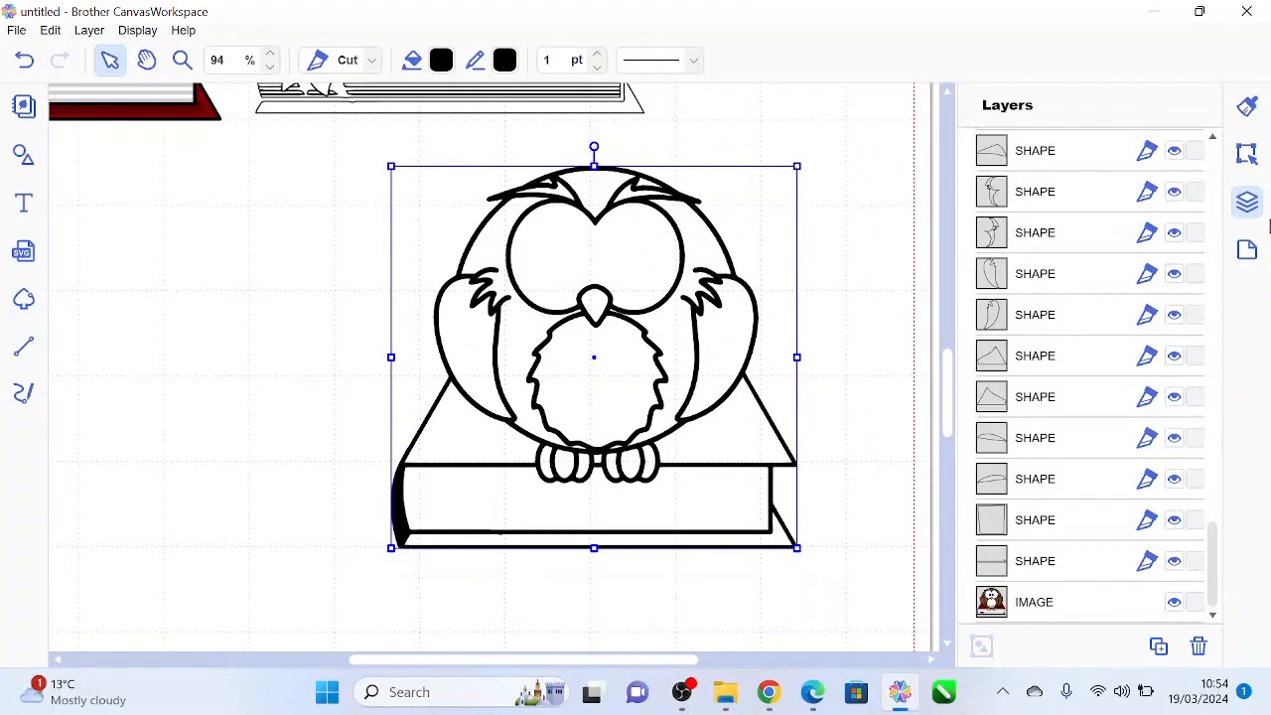
{"action": "left_click", "coordinate": [1246, 155]}
{"action": "left_click_drag", "start_coordinate": [1216, 188], "coordinate": [1246, 514]}
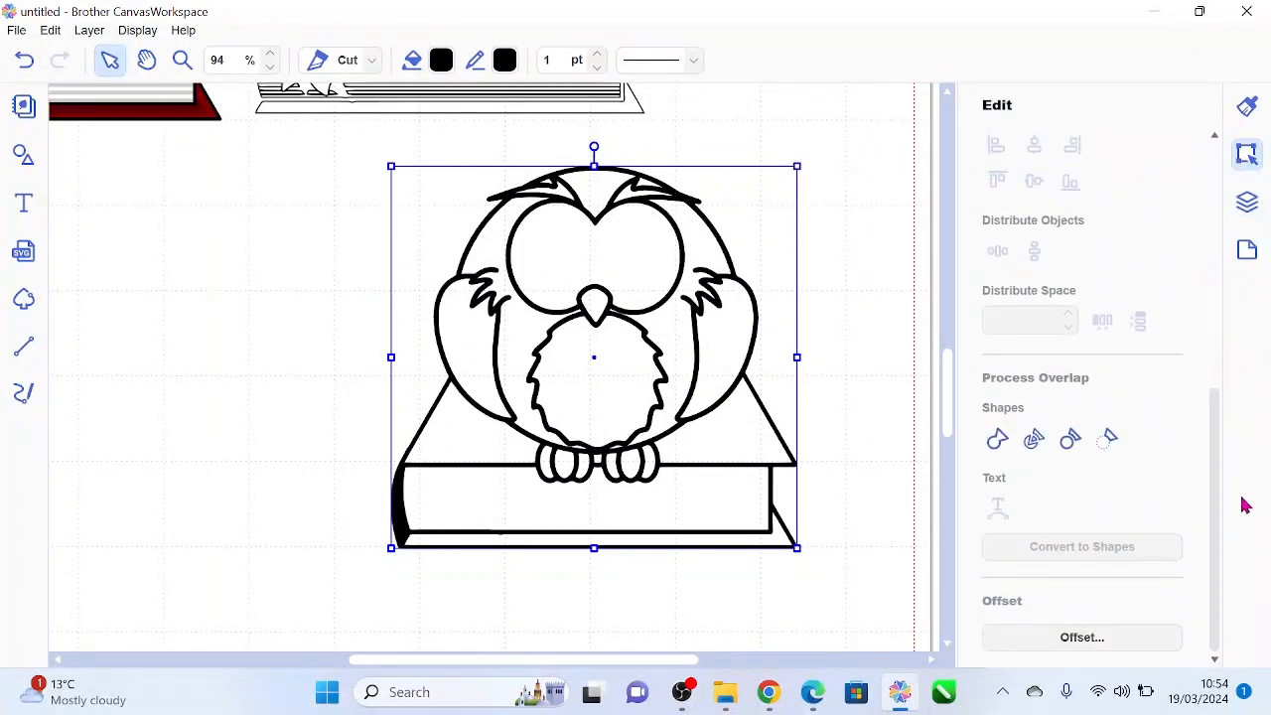
{"action": "left_click", "coordinate": [1106, 645]}
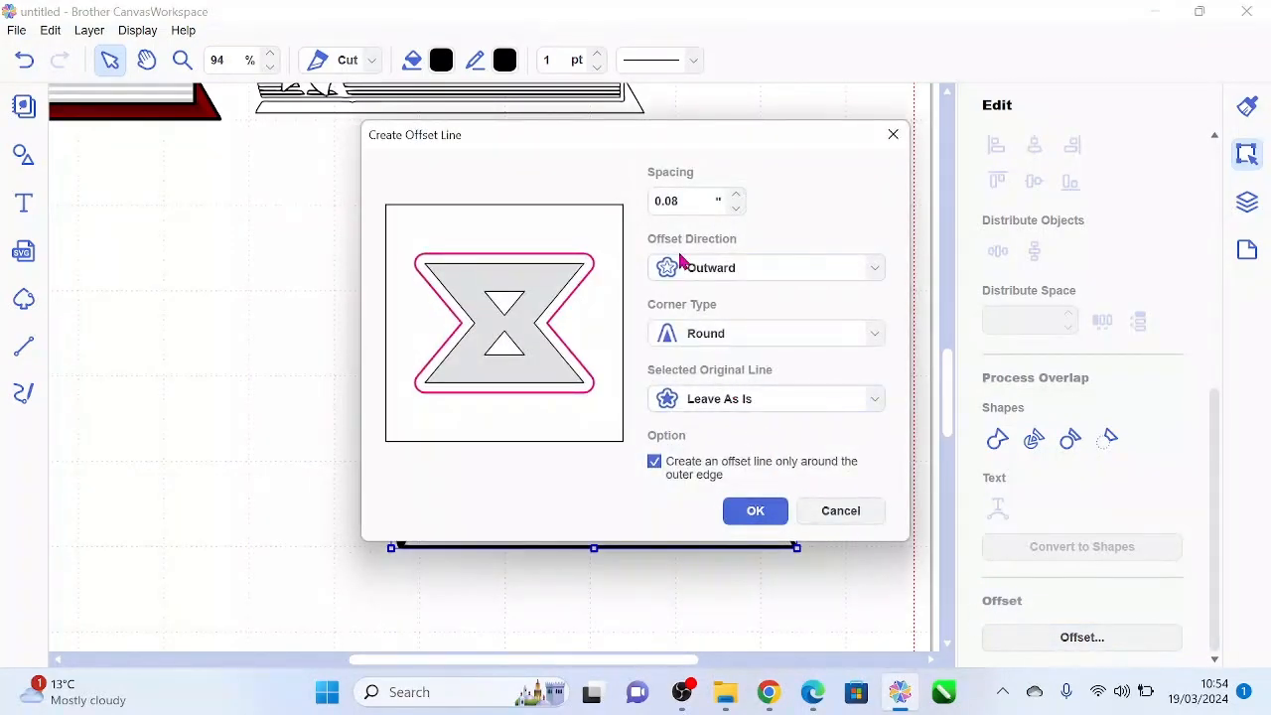
{"action": "left_click", "coordinate": [759, 511]}
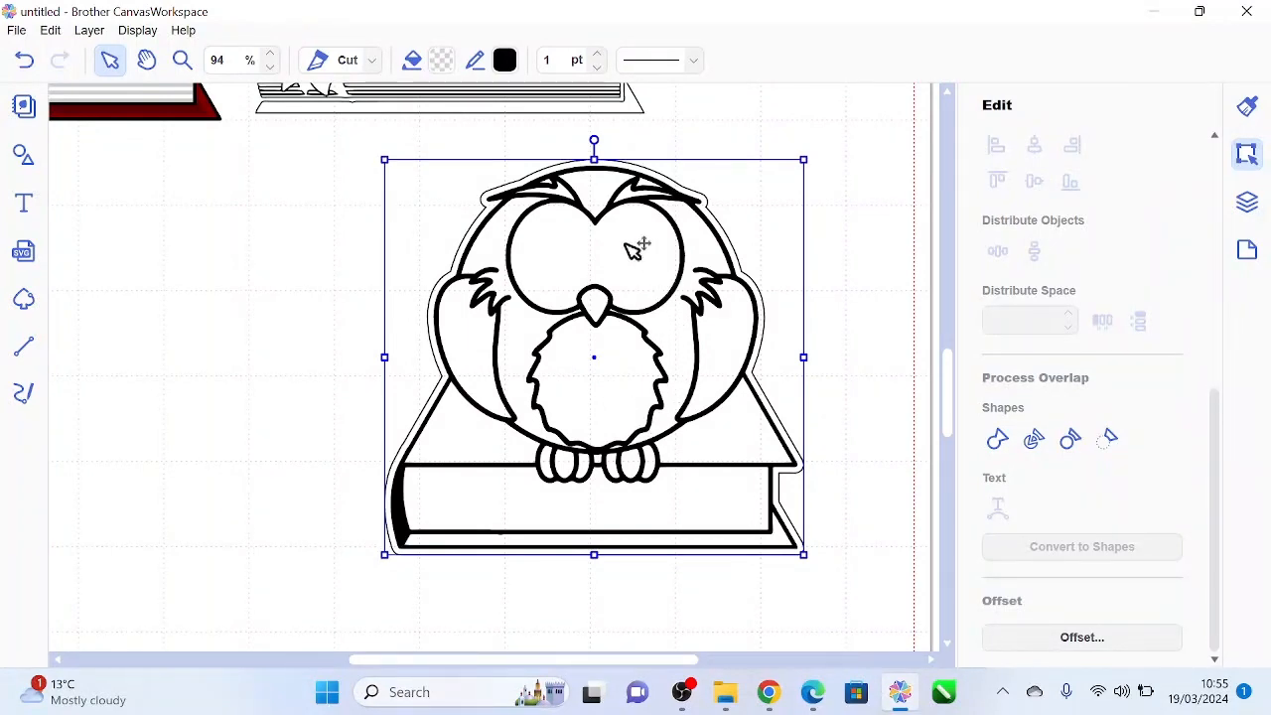
Fill the new offset silhouette with grey #B8B8B8 and move it to the left of the black owl outline.
{"action": "left_click", "coordinate": [446, 68]}
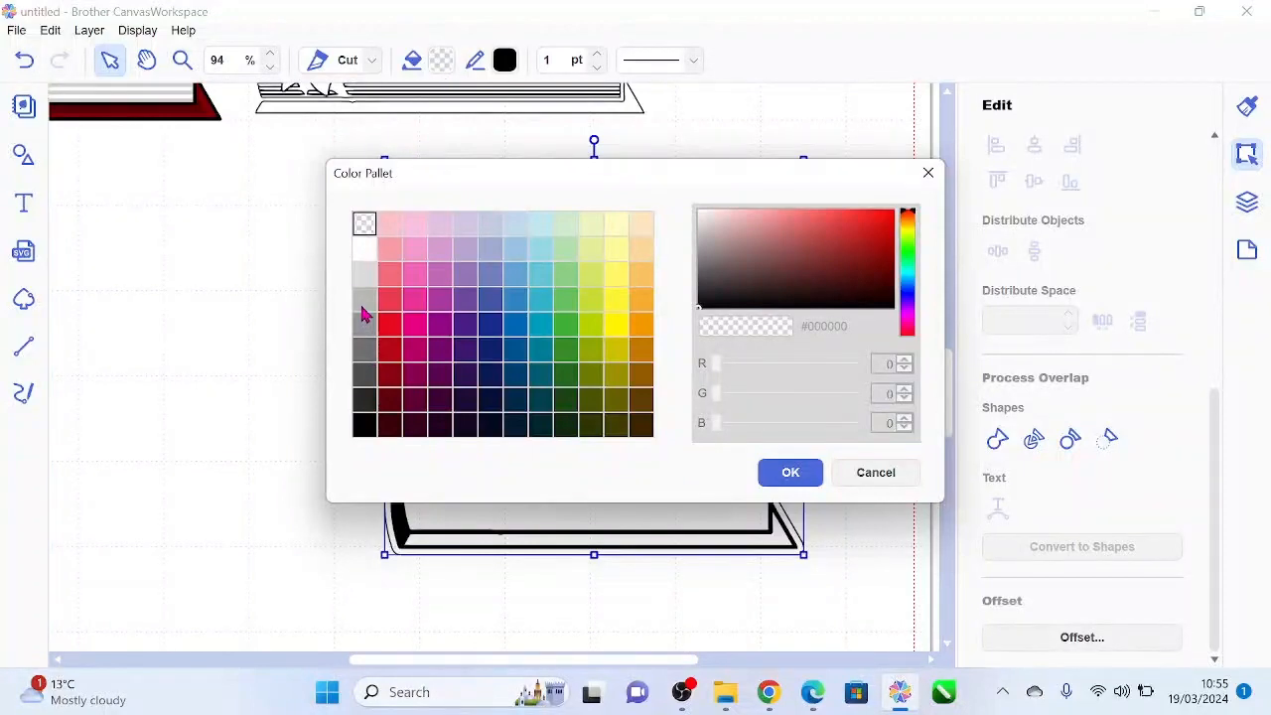
{"action": "left_click", "coordinate": [364, 302]}
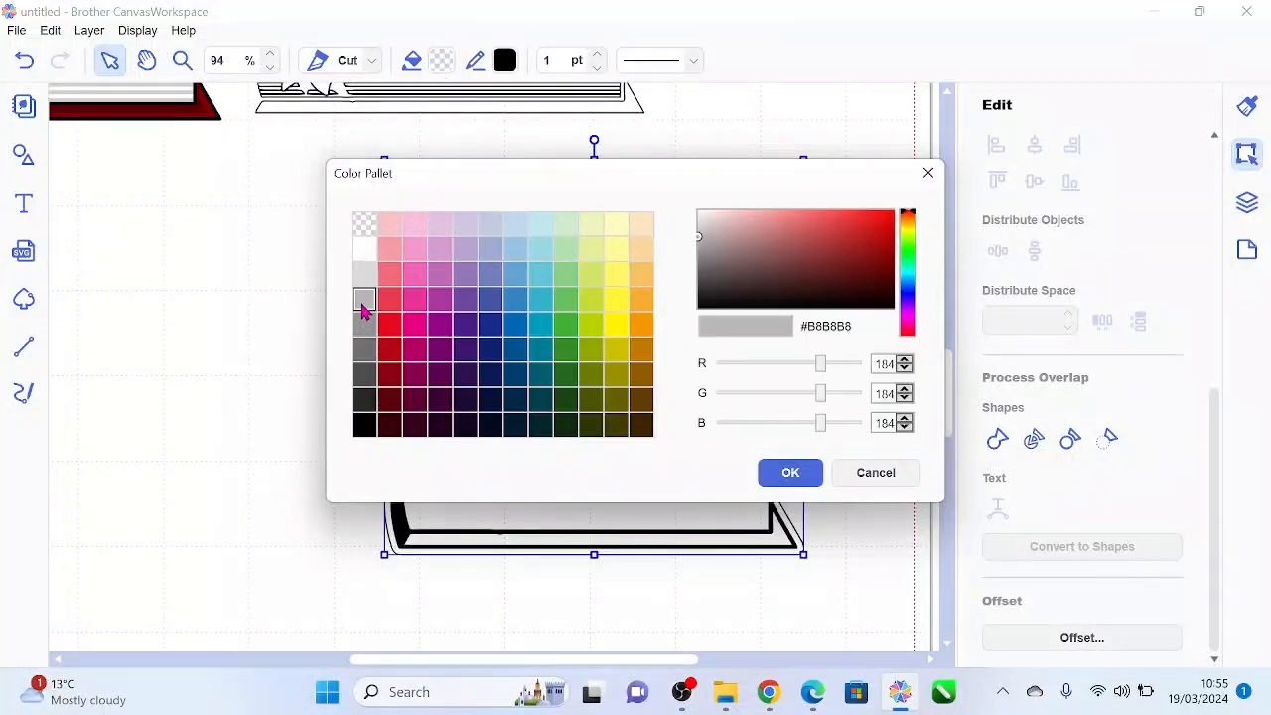
{"action": "left_click", "coordinate": [770, 473]}
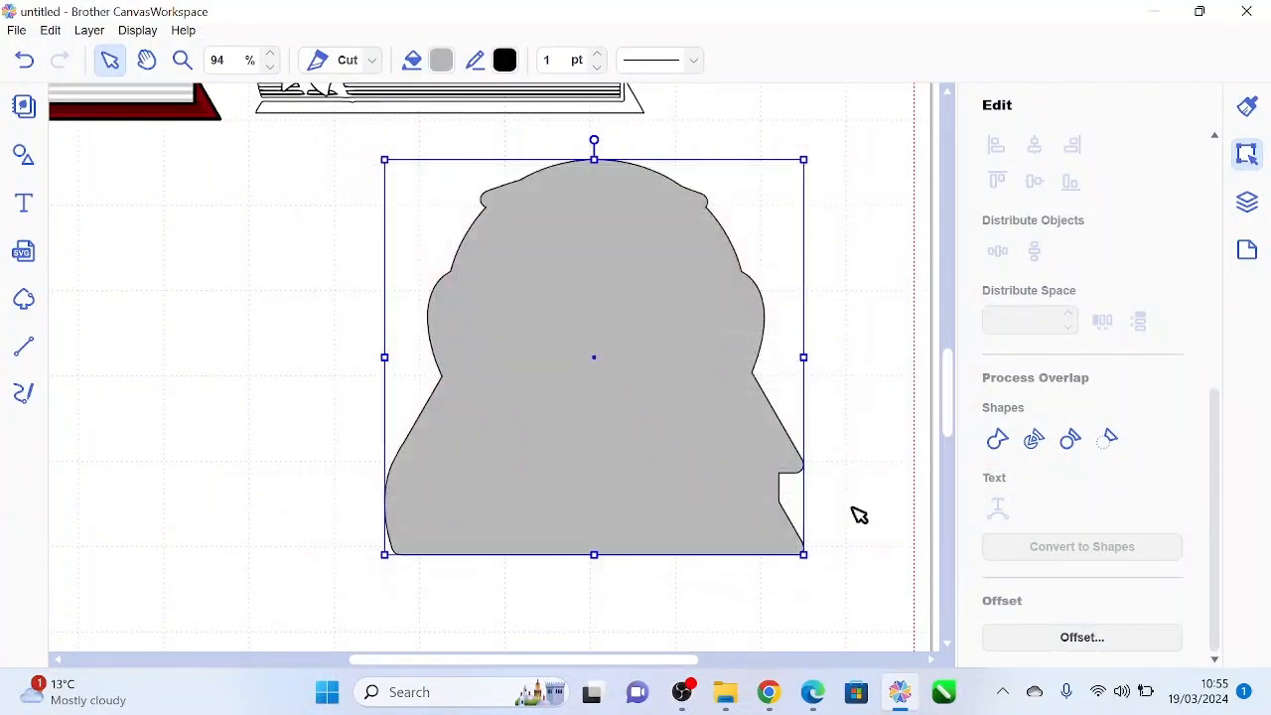
{"action": "mouse_move", "coordinate": [661, 258]}
{"action": "left_mouse_down"}
{"action": "mouse_move", "coordinate": [585, 380]}
{"action": "mouse_move", "coordinate": [164, 261]}
{"action": "mouse_move", "coordinate": [190, 272]}
{"action": "mouse_move", "coordinate": [235, 249]}
{"action": "mouse_move", "coordinate": [232, 269]}
{"action": "mouse_move", "coordinate": [231, 247]}
{"action": "left_mouse_up"}
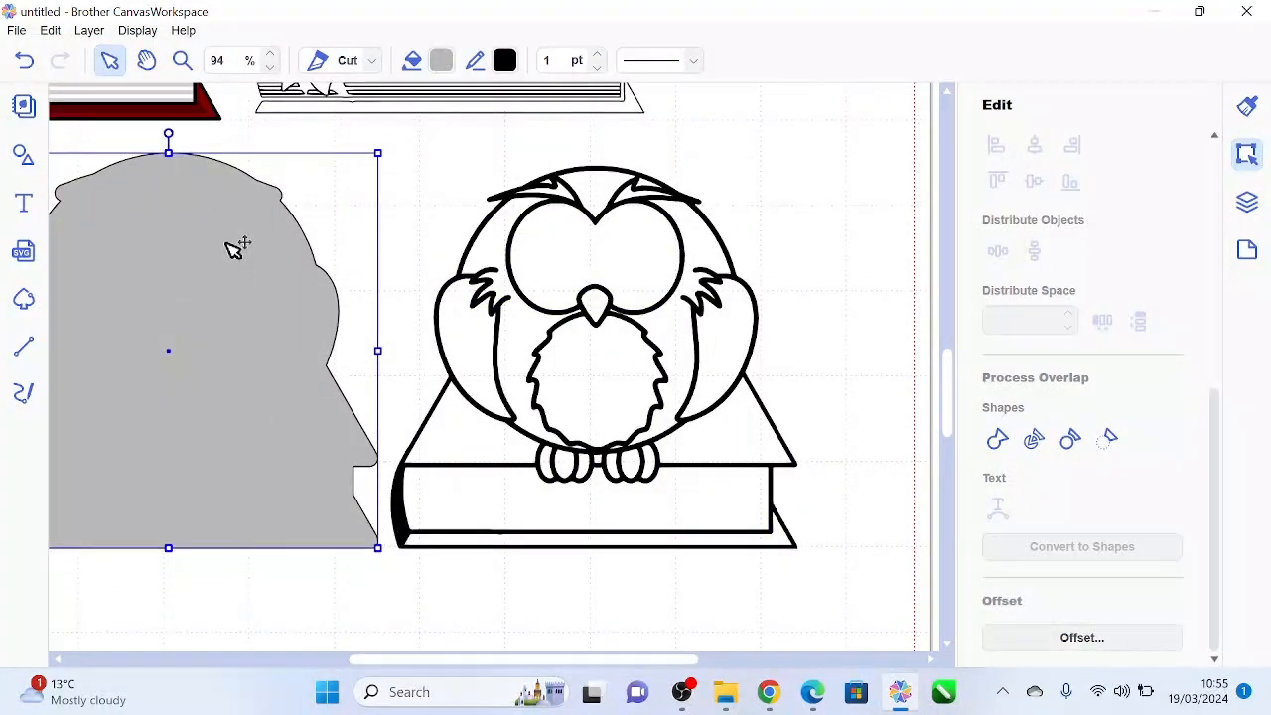
{"action": "left_click", "coordinate": [691, 238]}
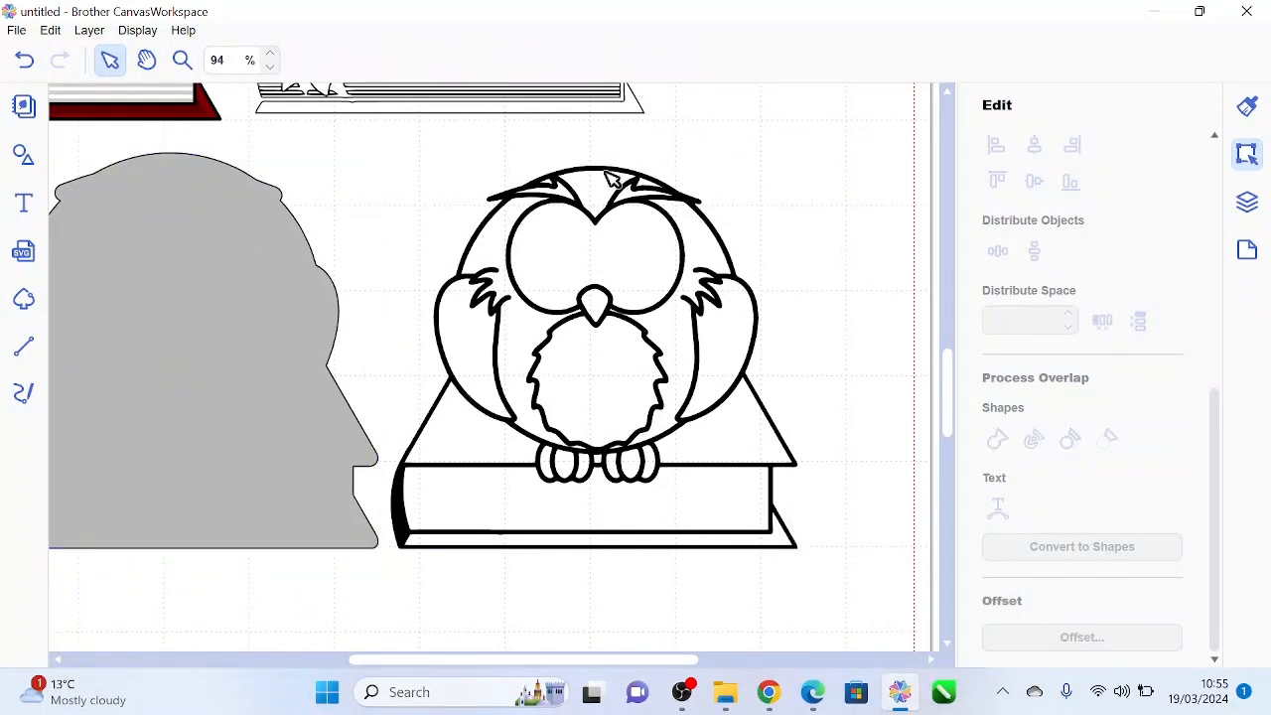
{"action": "left_click_drag", "start_coordinate": [183, 210], "coordinate": [161, 291]}
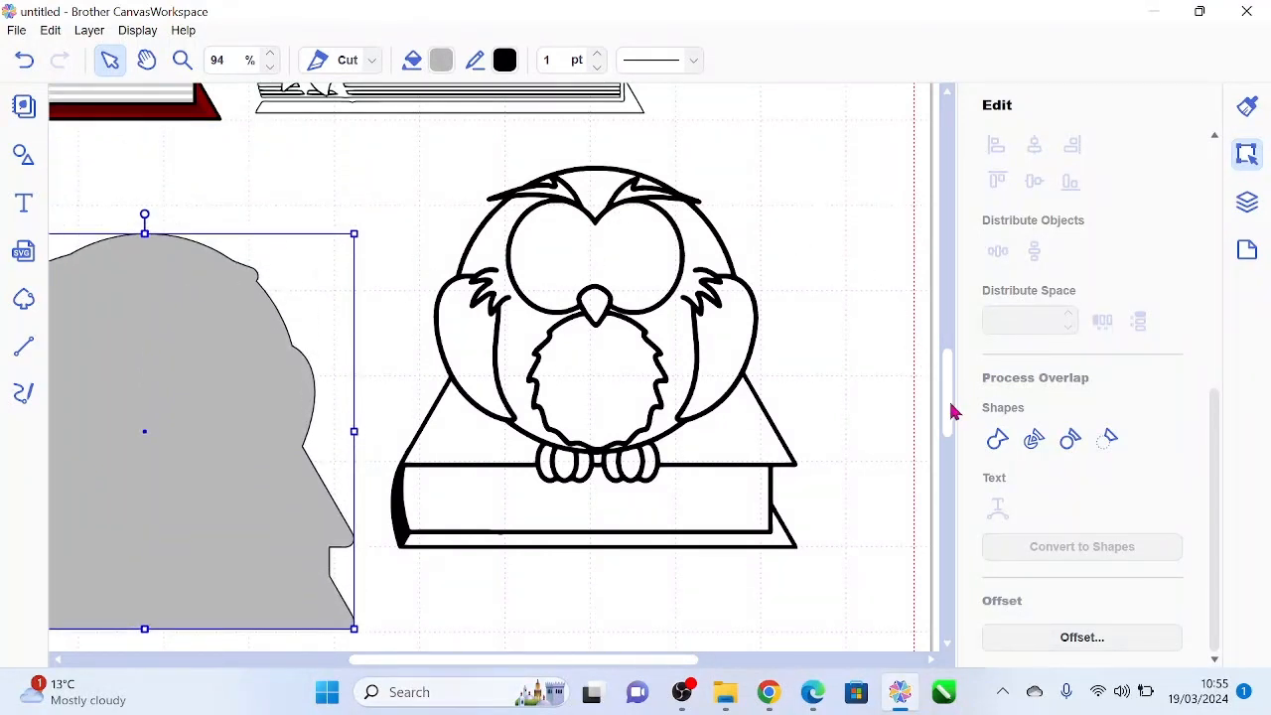
Move the eye mask, forehead and both large eyebrow shapes off the traced owl to the empty area on its right.
{"action": "left_click_drag", "start_coordinate": [948, 412], "coordinate": [944, 335]}
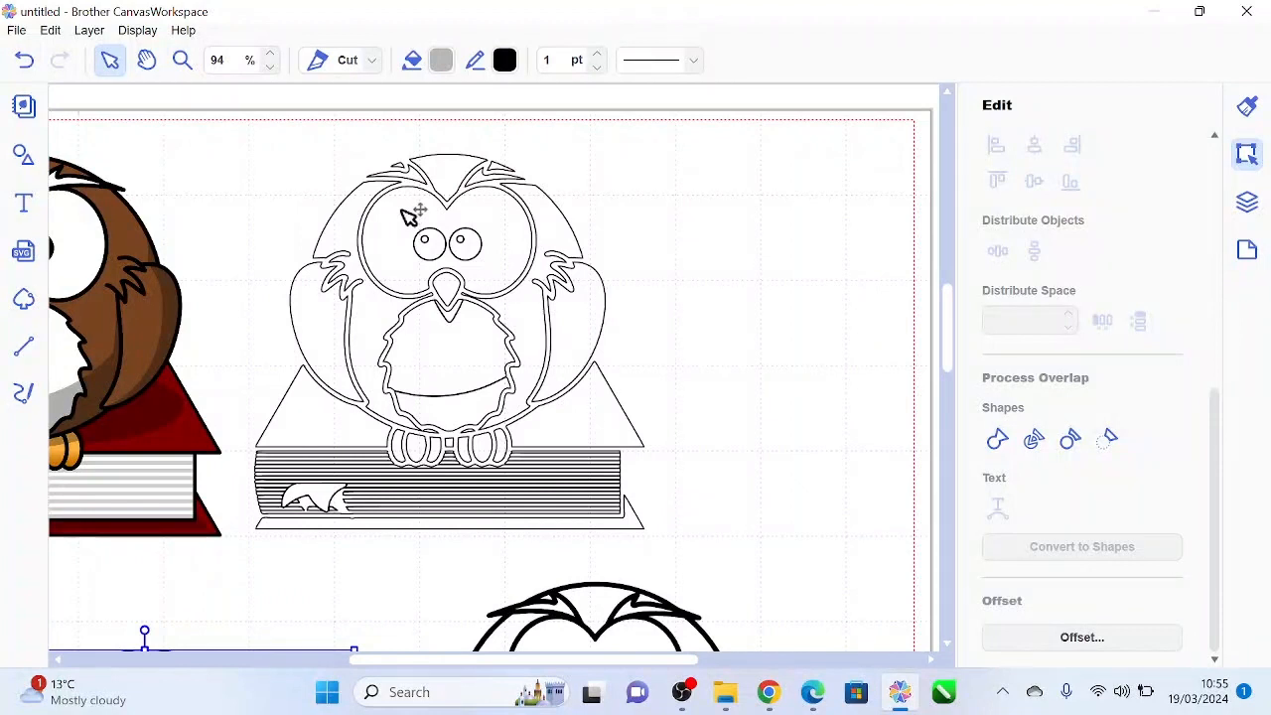
{"action": "left_click_drag", "start_coordinate": [407, 217], "coordinate": [726, 227]}
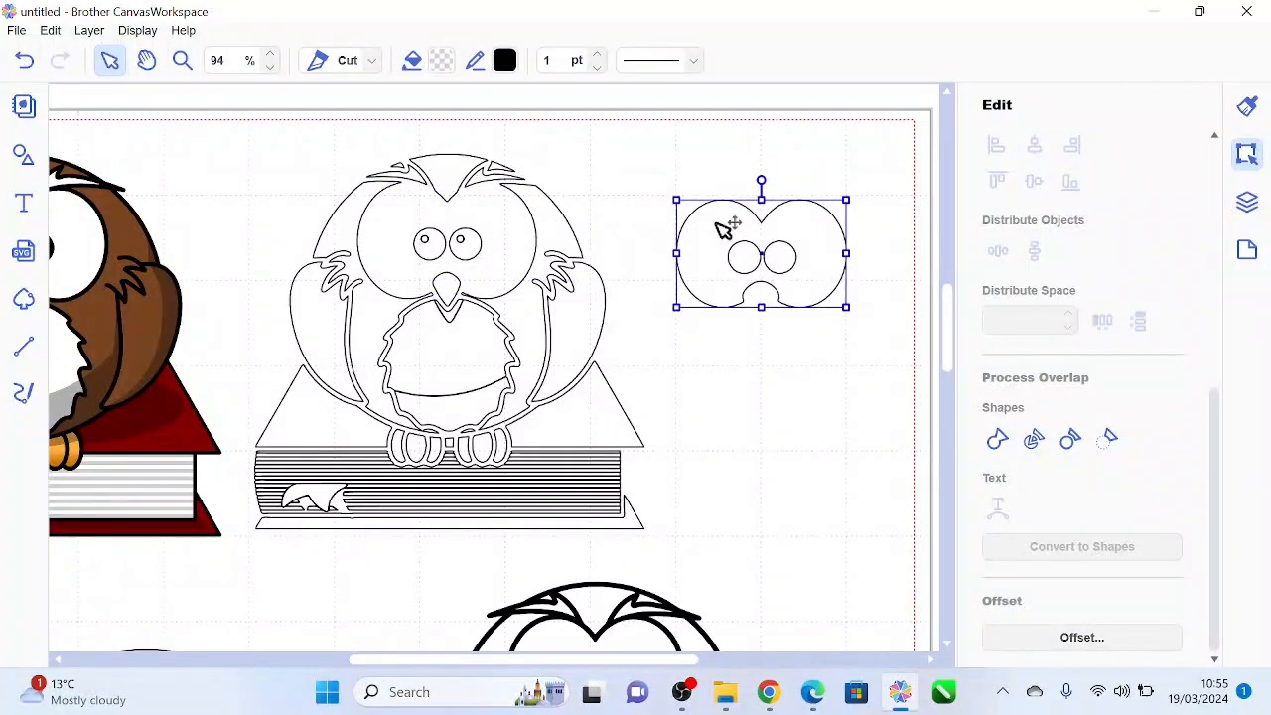
{"action": "left_click_drag", "start_coordinate": [457, 176], "coordinate": [773, 175]}
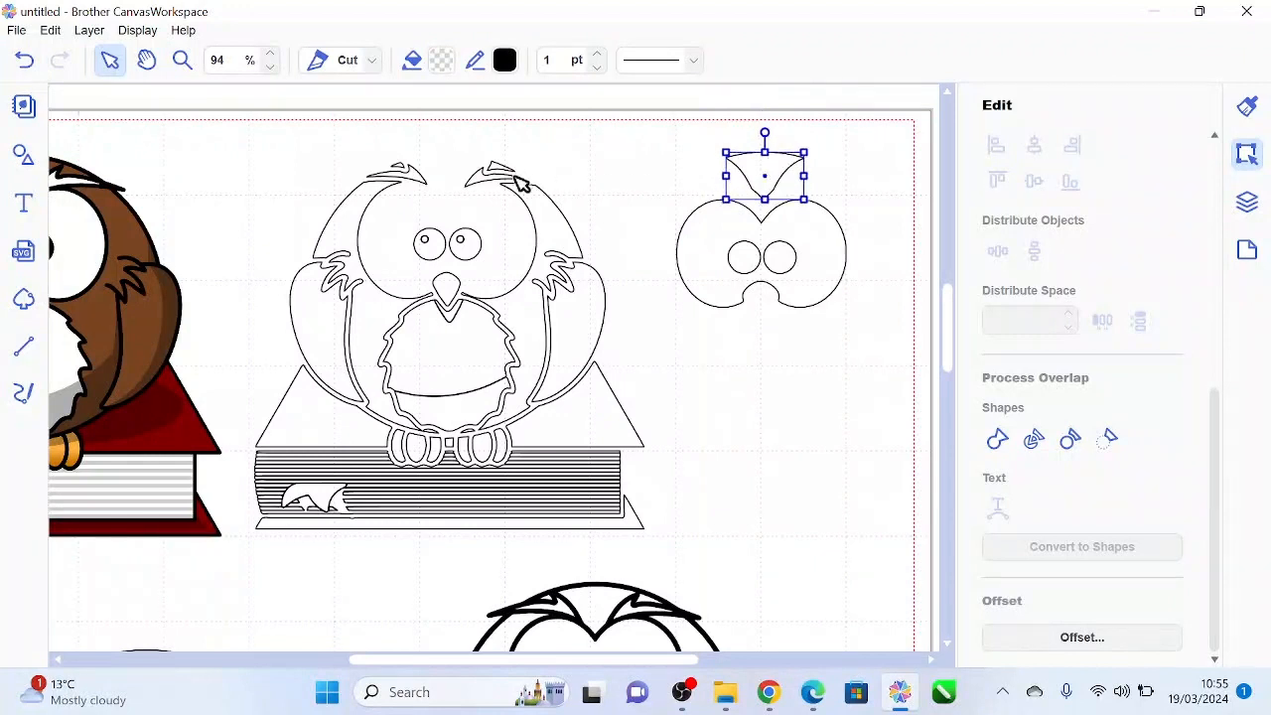
{"action": "left_click_drag", "start_coordinate": [487, 186], "coordinate": [840, 188]}
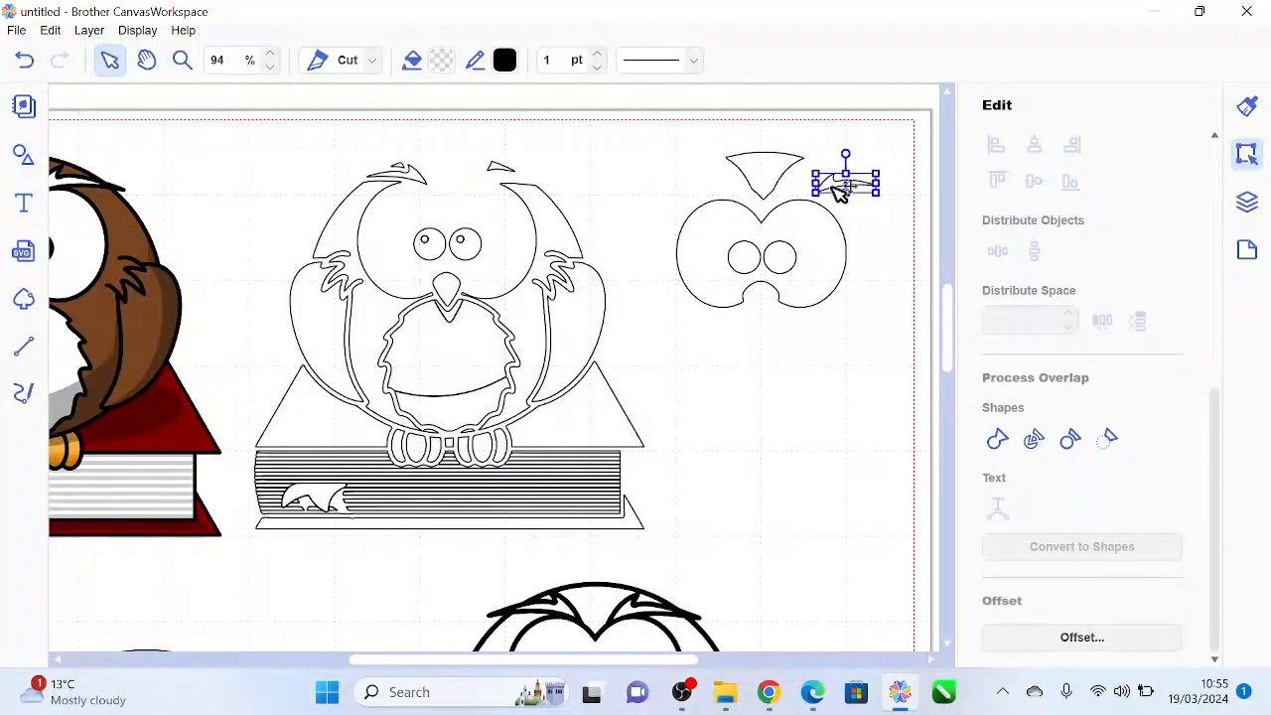
{"action": "left_click_drag", "start_coordinate": [415, 184], "coordinate": [712, 190]}
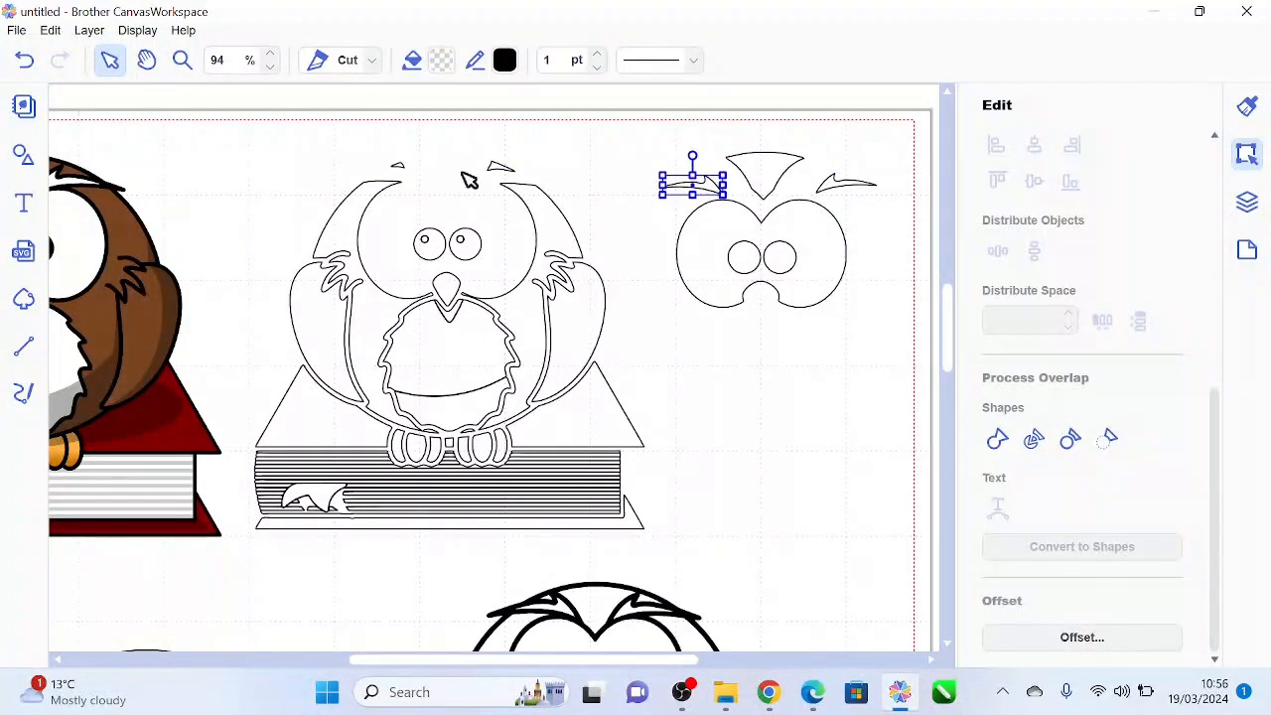
Delete the small left brow piece of the traced owl and make a horizontally flipped duplicate of the small right one.
{"action": "left_click", "coordinate": [402, 166]}
{"action": "key", "text": "Delete"}
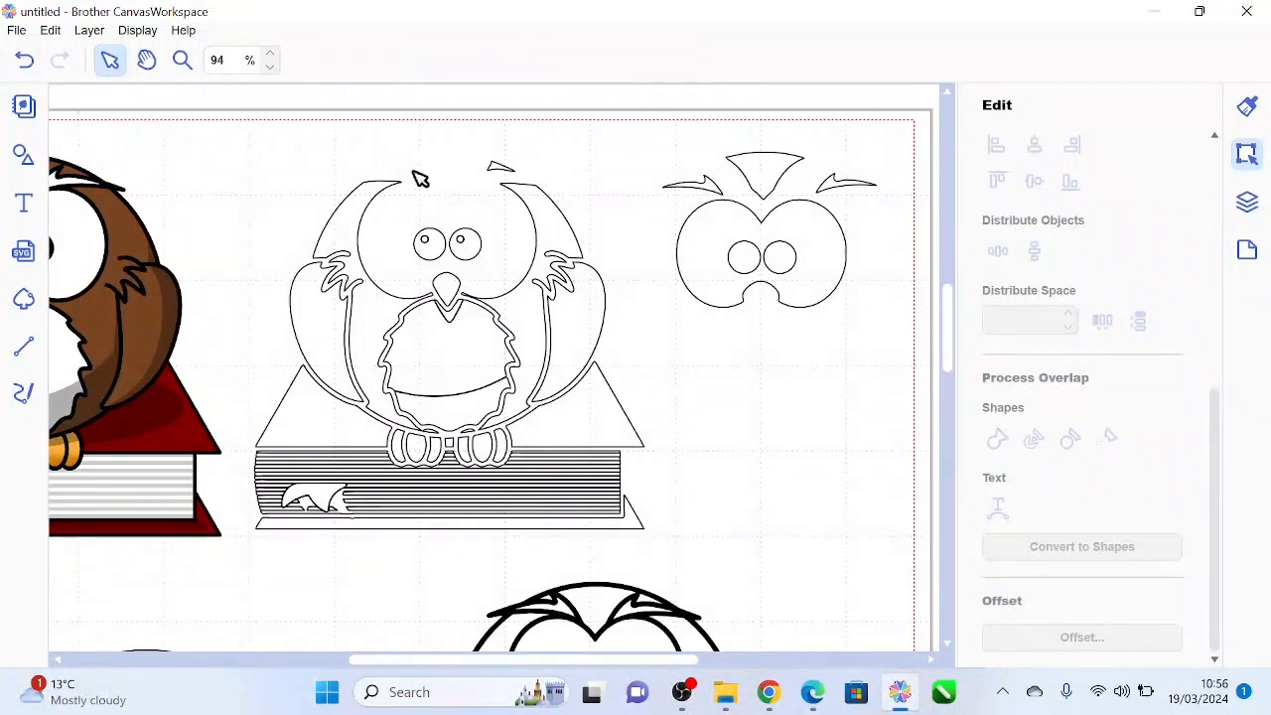
{"action": "left_click", "coordinate": [501, 169]}
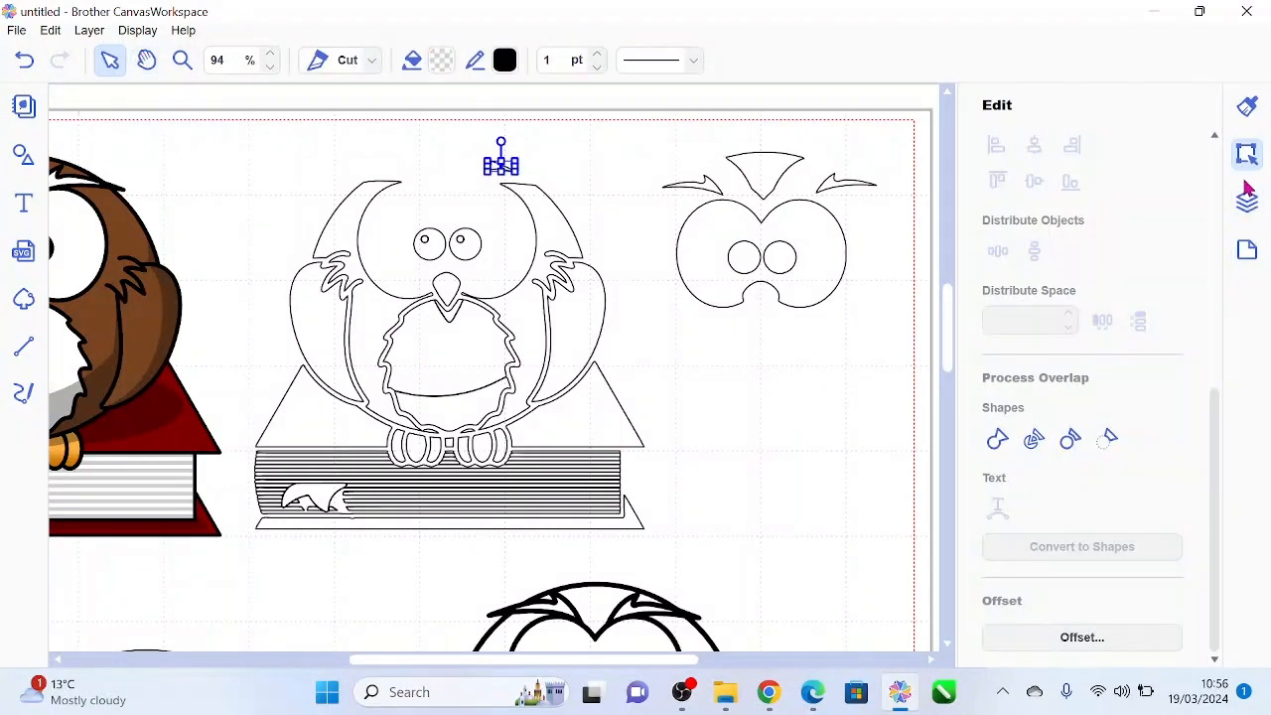
{"action": "scroll", "coordinate": [1221, 174], "scroll_direction": "up", "scroll_amount": 5}
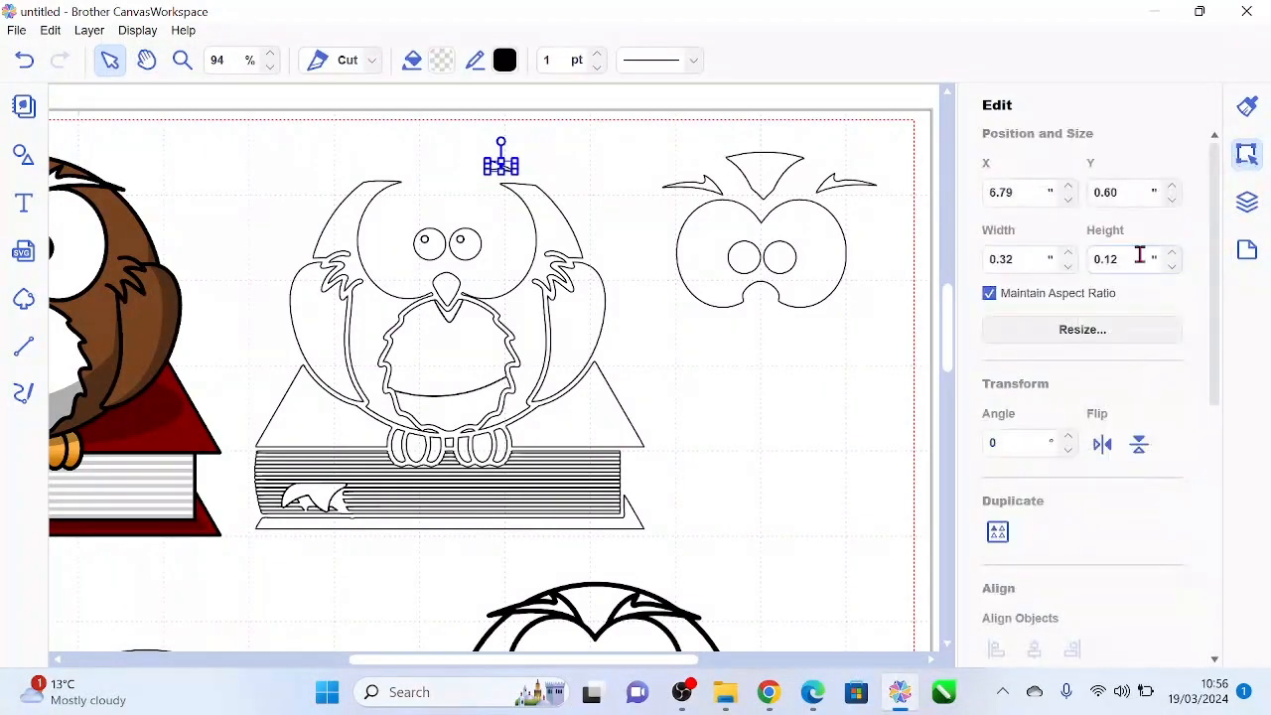
{"action": "left_click", "coordinate": [88, 29]}
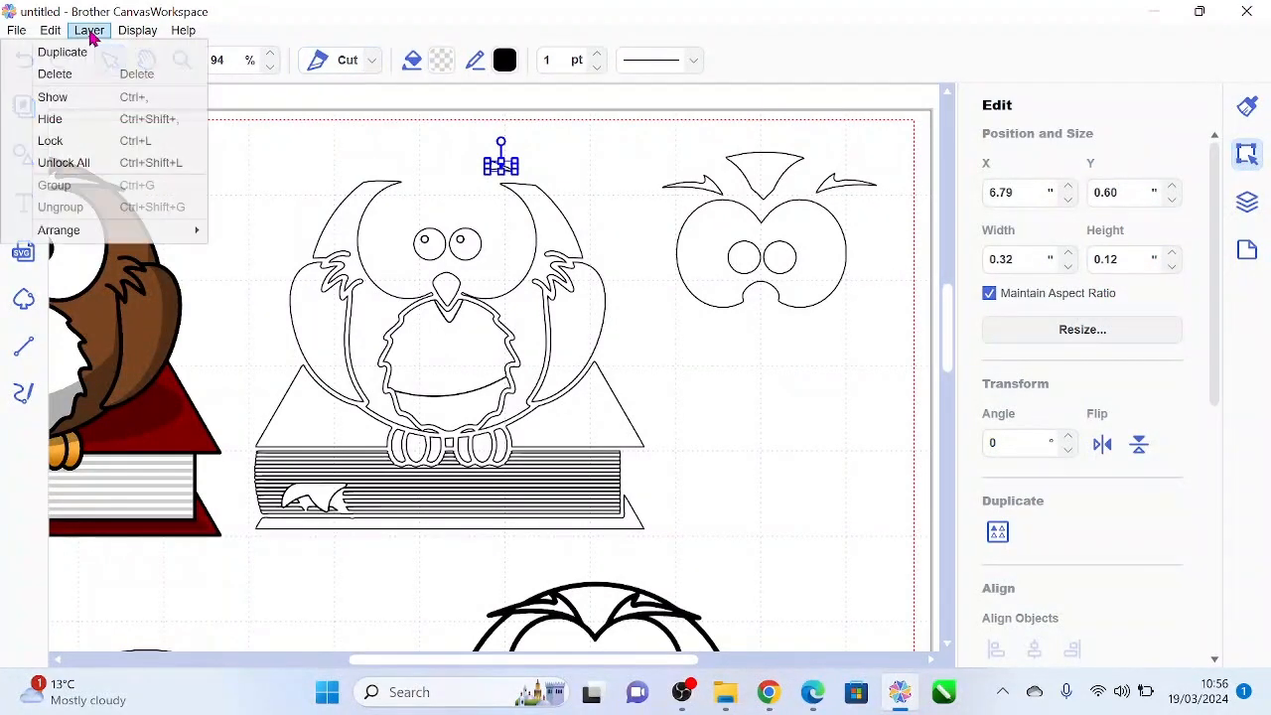
{"action": "left_click", "coordinate": [62, 52]}
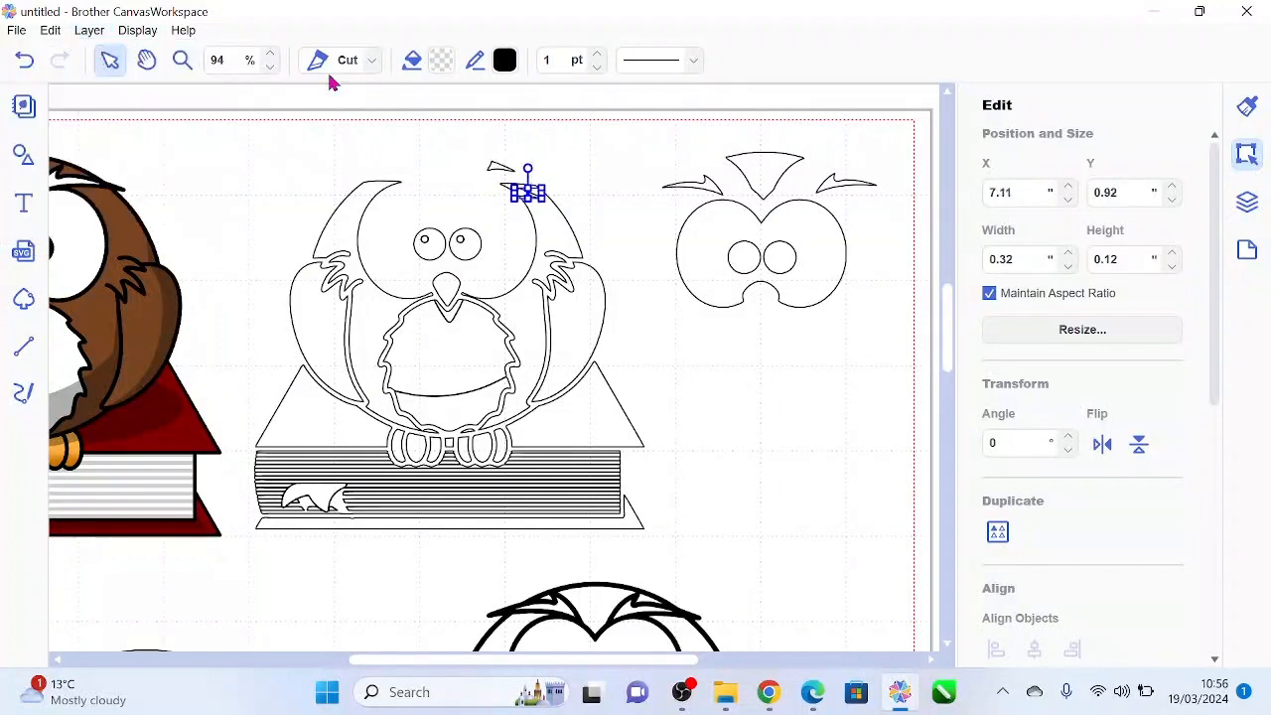
{"action": "left_click", "coordinate": [1102, 445]}
{"action": "left_click", "coordinate": [607, 186]}
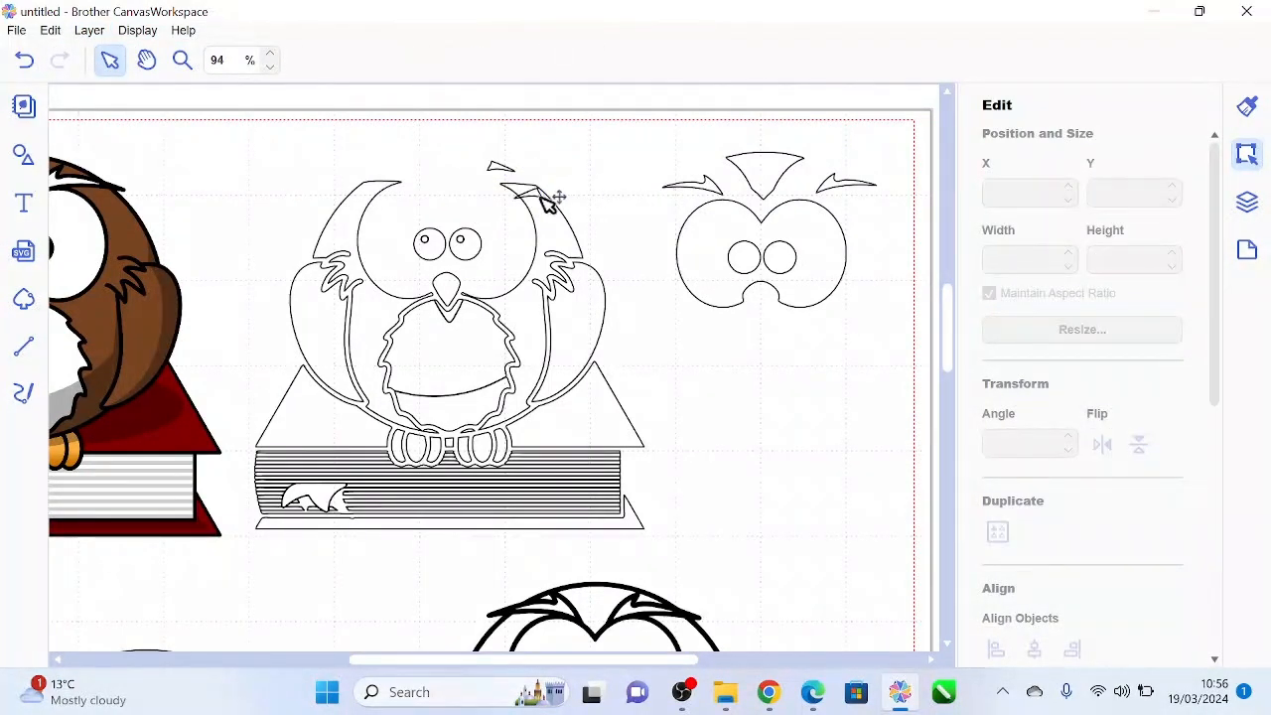
Place the two small brow pieces in the matching gaps of the black owl outline and fill the right one with pale peach.
{"action": "left_click_drag", "start_coordinate": [522, 194], "coordinate": [548, 603]}
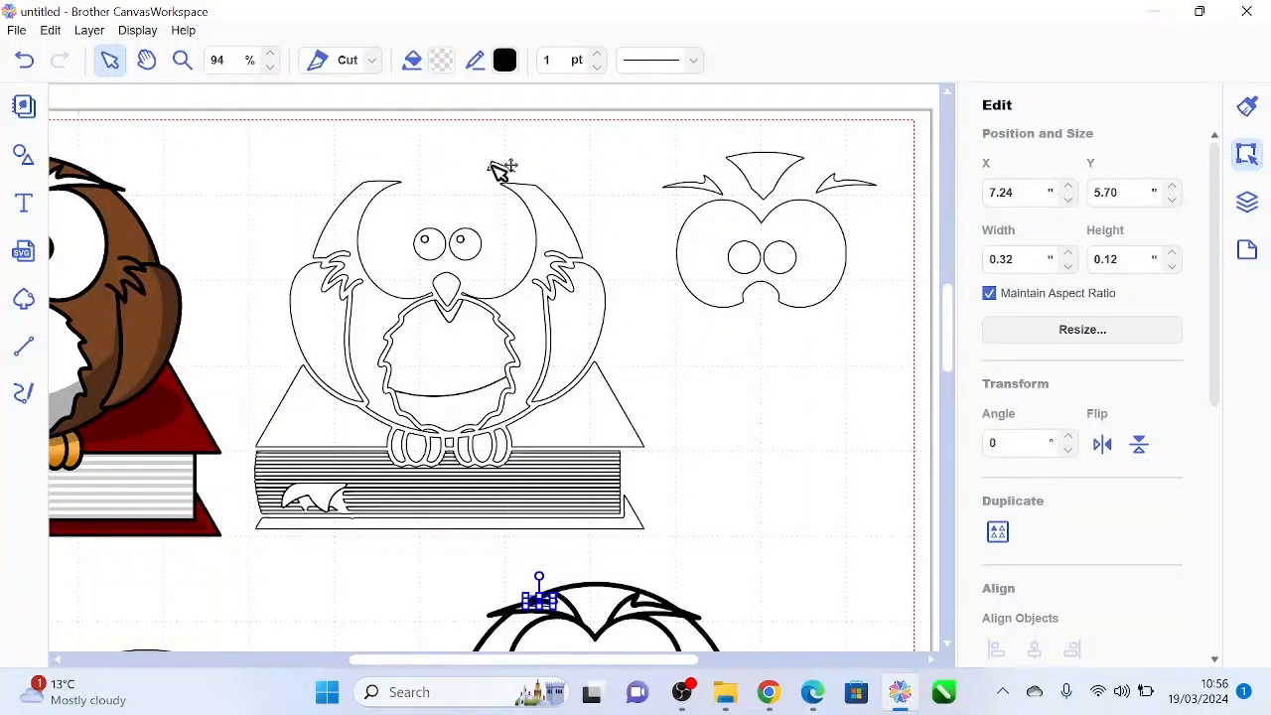
{"action": "left_click_drag", "start_coordinate": [504, 169], "coordinate": [653, 604]}
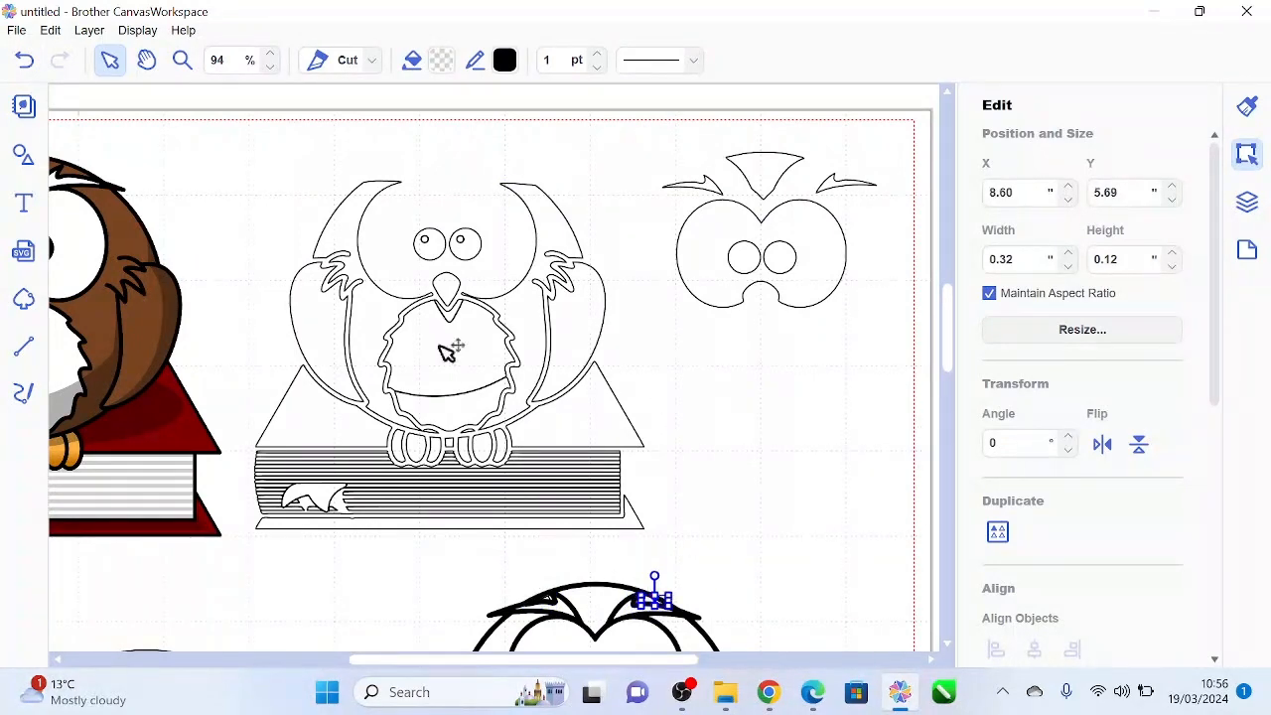
{"action": "left_click", "coordinate": [441, 62]}
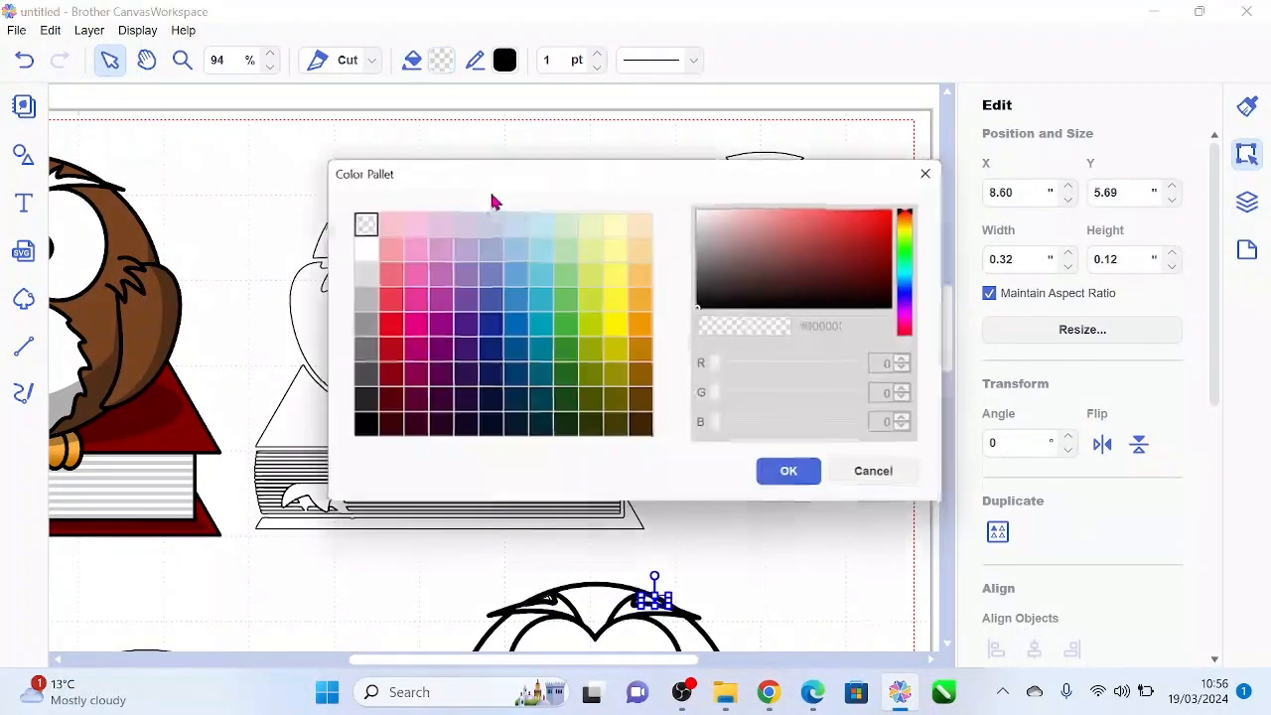
{"action": "left_click", "coordinate": [640, 227]}
{"action": "left_click", "coordinate": [786, 473]}
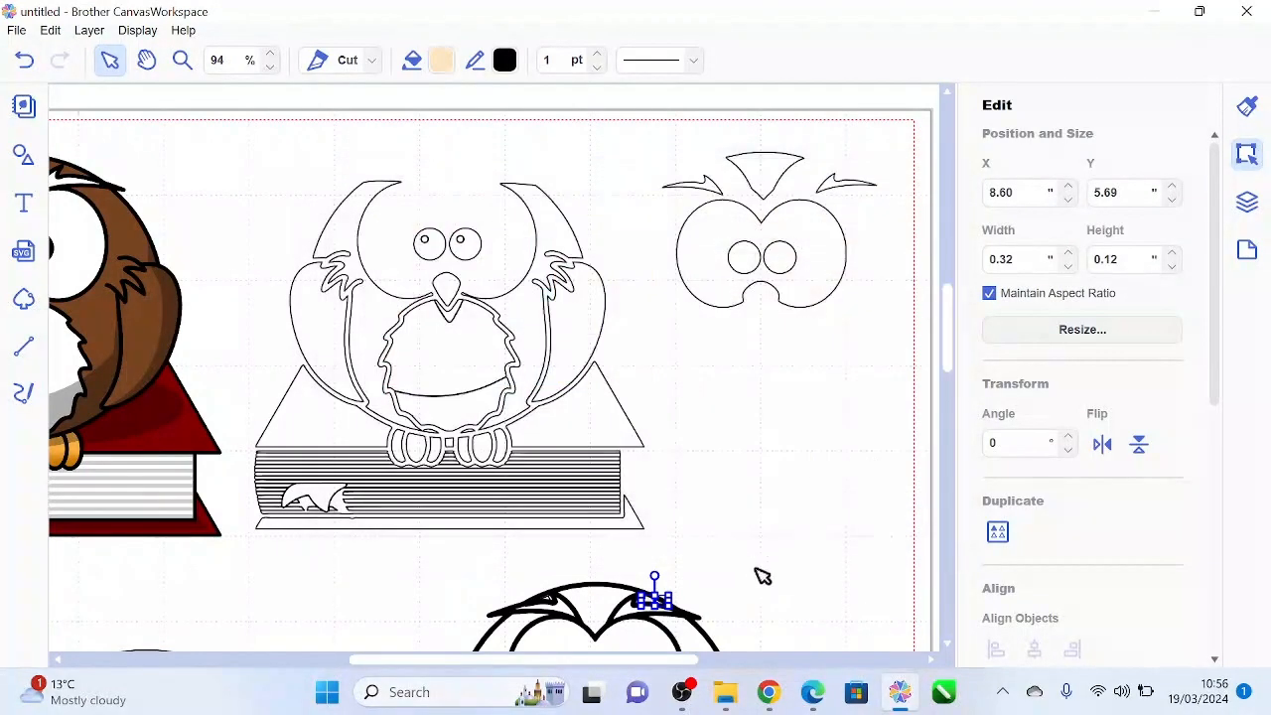
{"action": "left_click", "coordinate": [753, 581]}
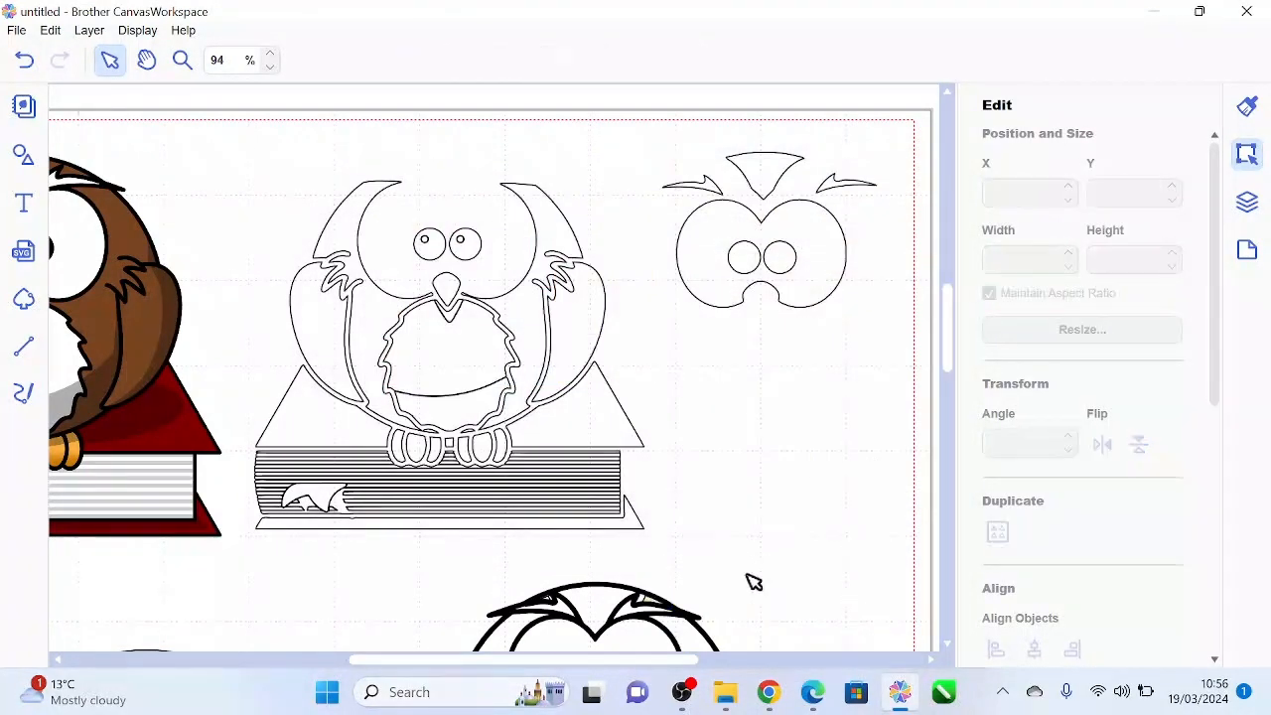
Fill the small left brow piece on the black outline with light orange #FAD699.
{"action": "left_click", "coordinate": [542, 599]}
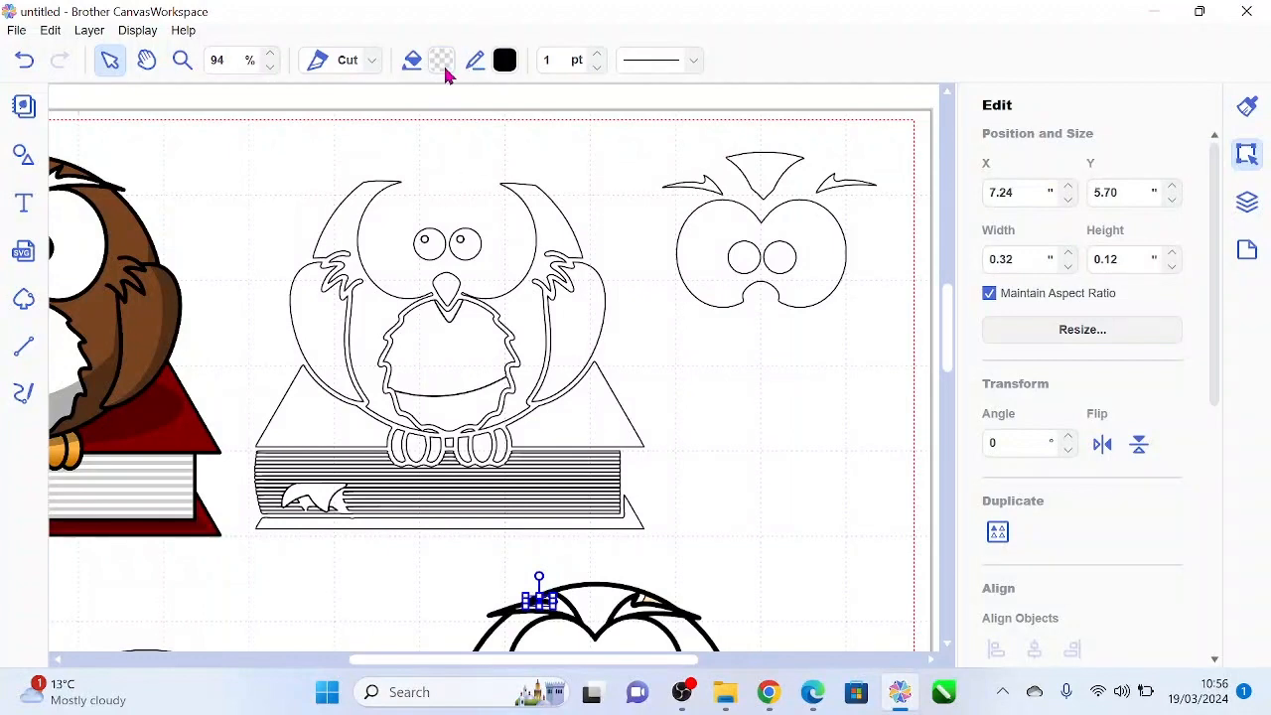
{"action": "left_click", "coordinate": [443, 63]}
{"action": "left_click", "coordinate": [640, 250]}
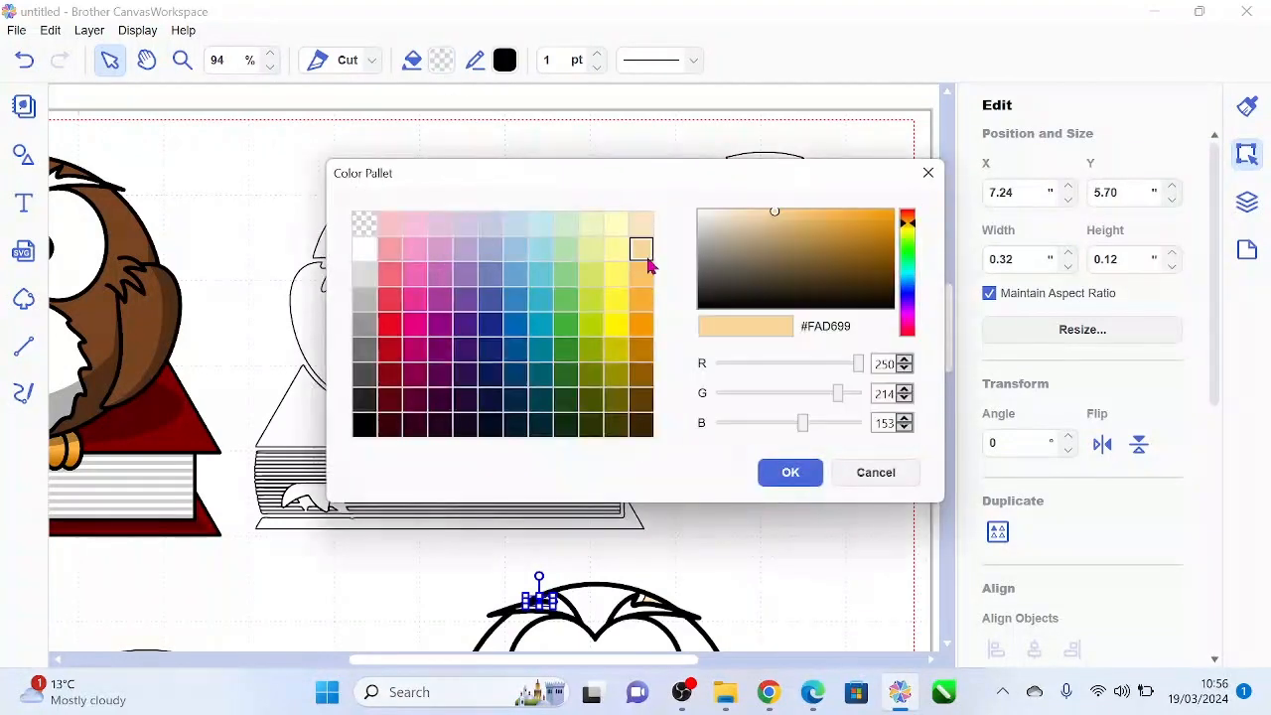
{"action": "left_click", "coordinate": [784, 475]}
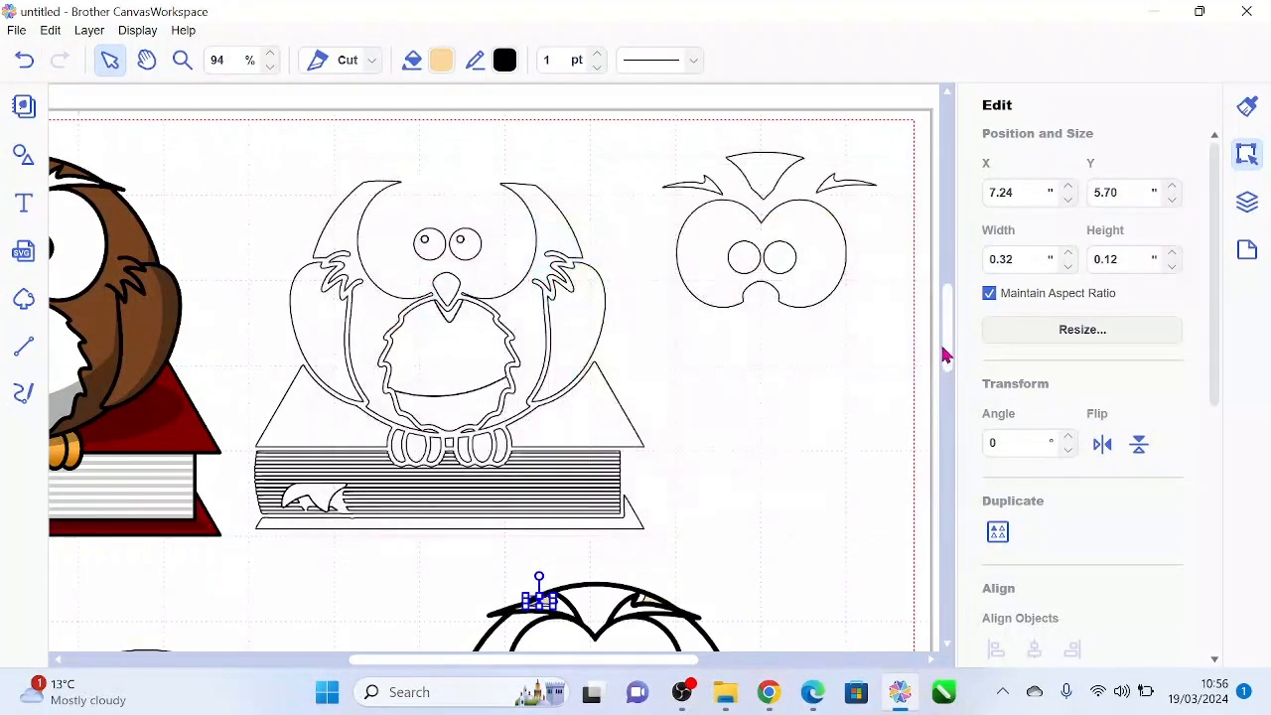
{"action": "scroll", "coordinate": [949, 334], "scroll_direction": "down", "scroll_amount": 2}
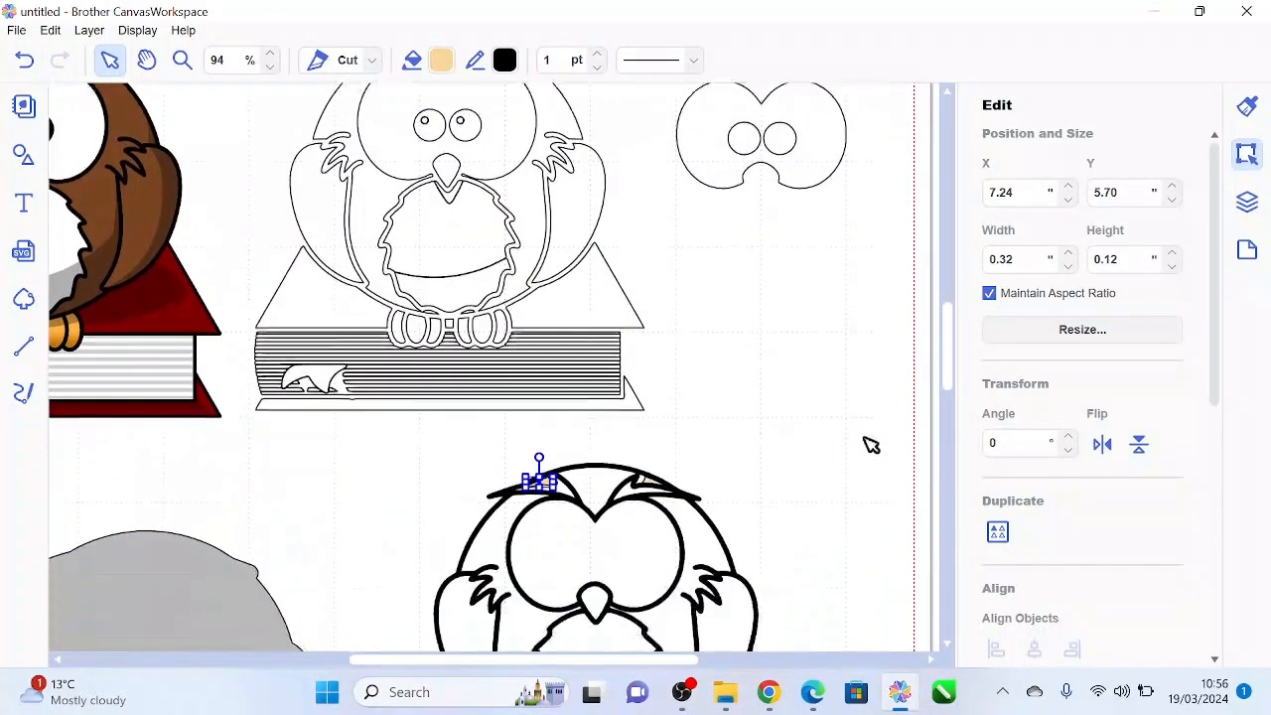
{"action": "left_click", "coordinate": [858, 446]}
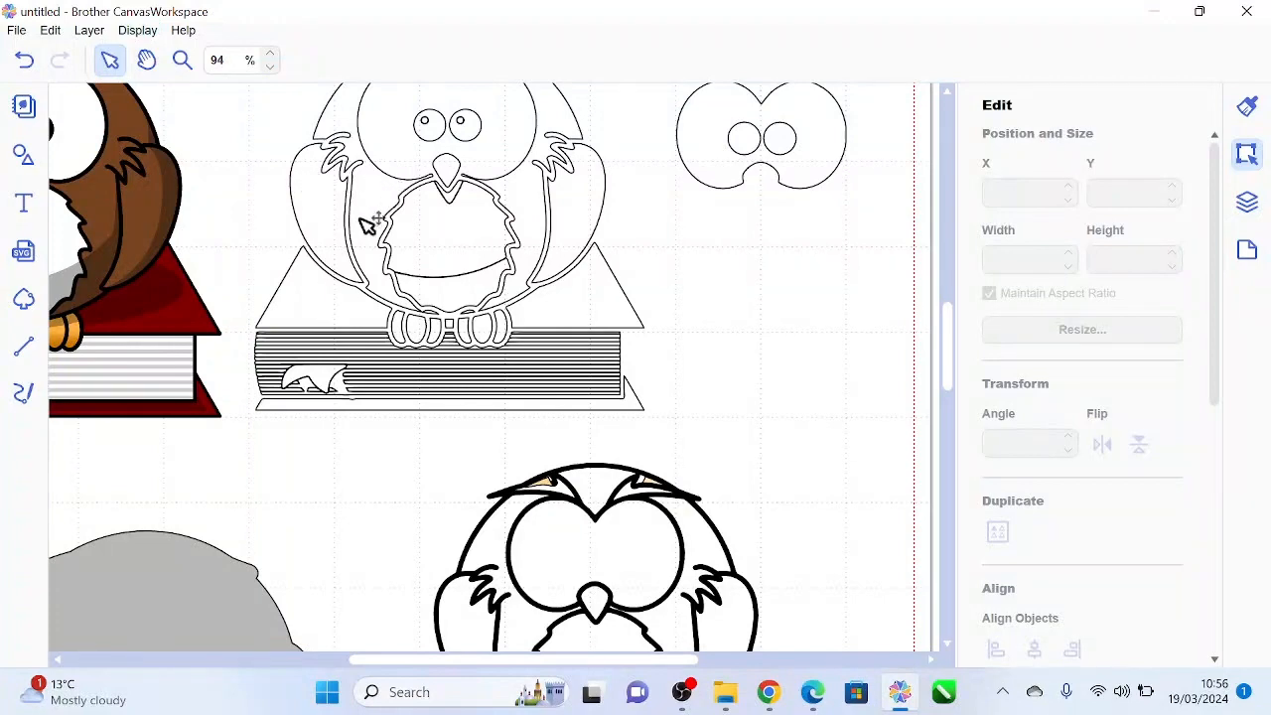
Move the traced owl's left wing onto the left wing of the black outline and fill it with brown #925B00.
{"action": "left_click", "coordinate": [315, 214]}
{"action": "left_click_drag", "start_coordinate": [316, 213], "coordinate": [463, 647]}
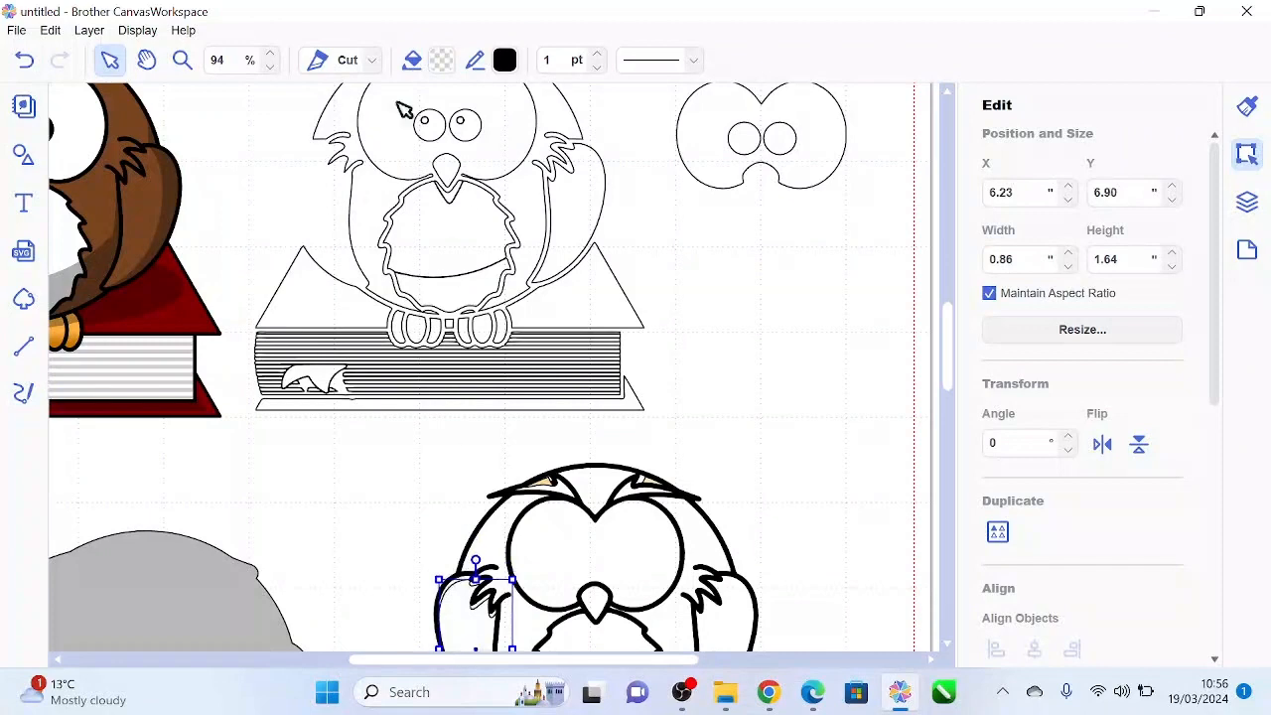
{"action": "left_click", "coordinate": [440, 62]}
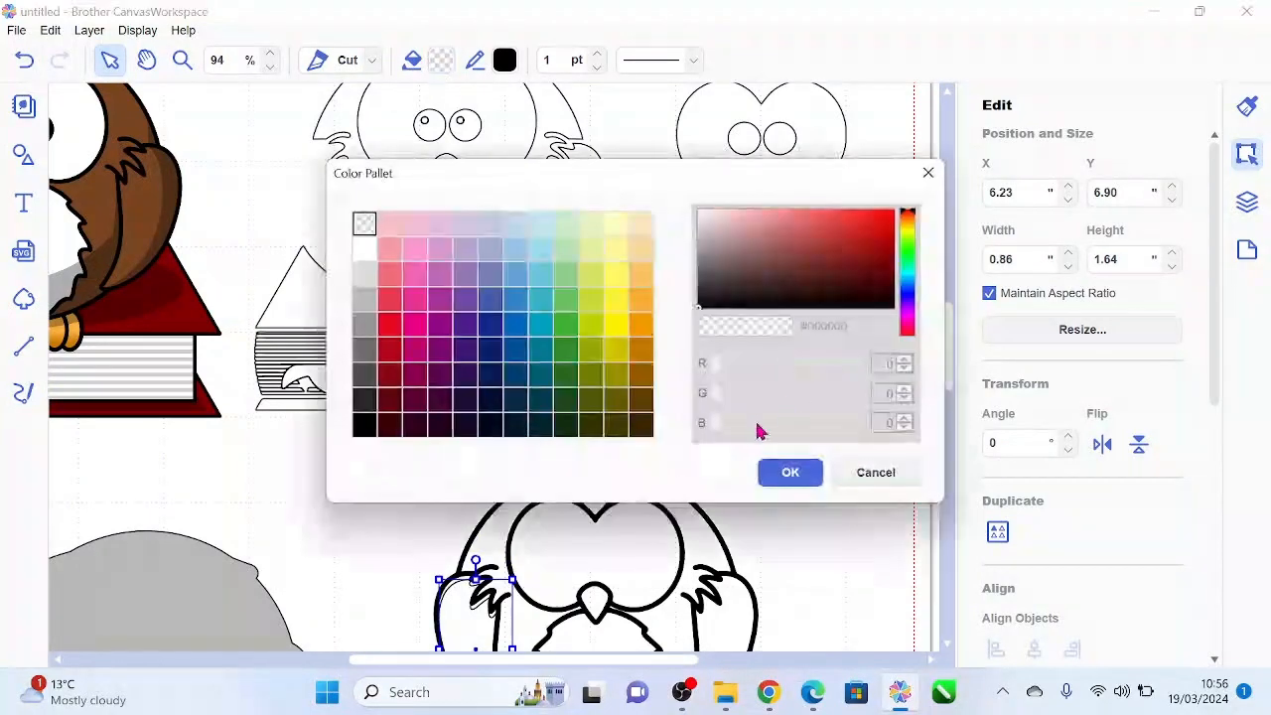
{"action": "left_click", "coordinate": [644, 383]}
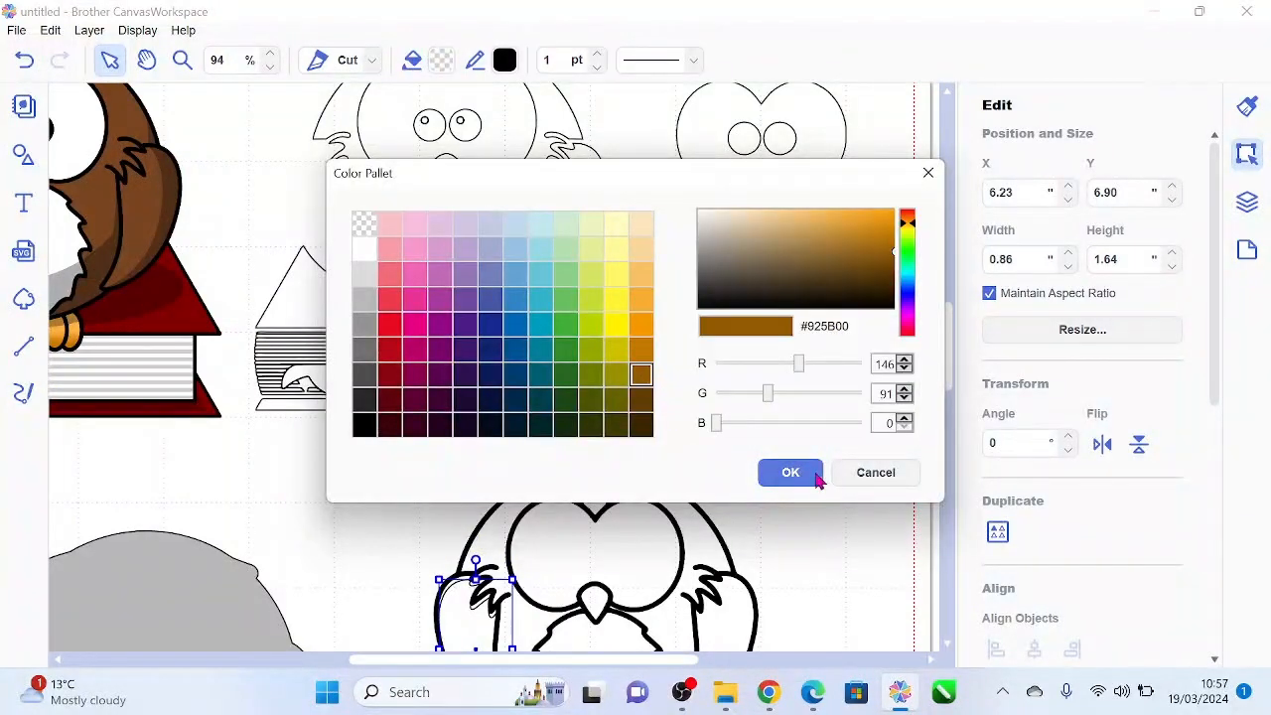
{"action": "left_click", "coordinate": [800, 473]}
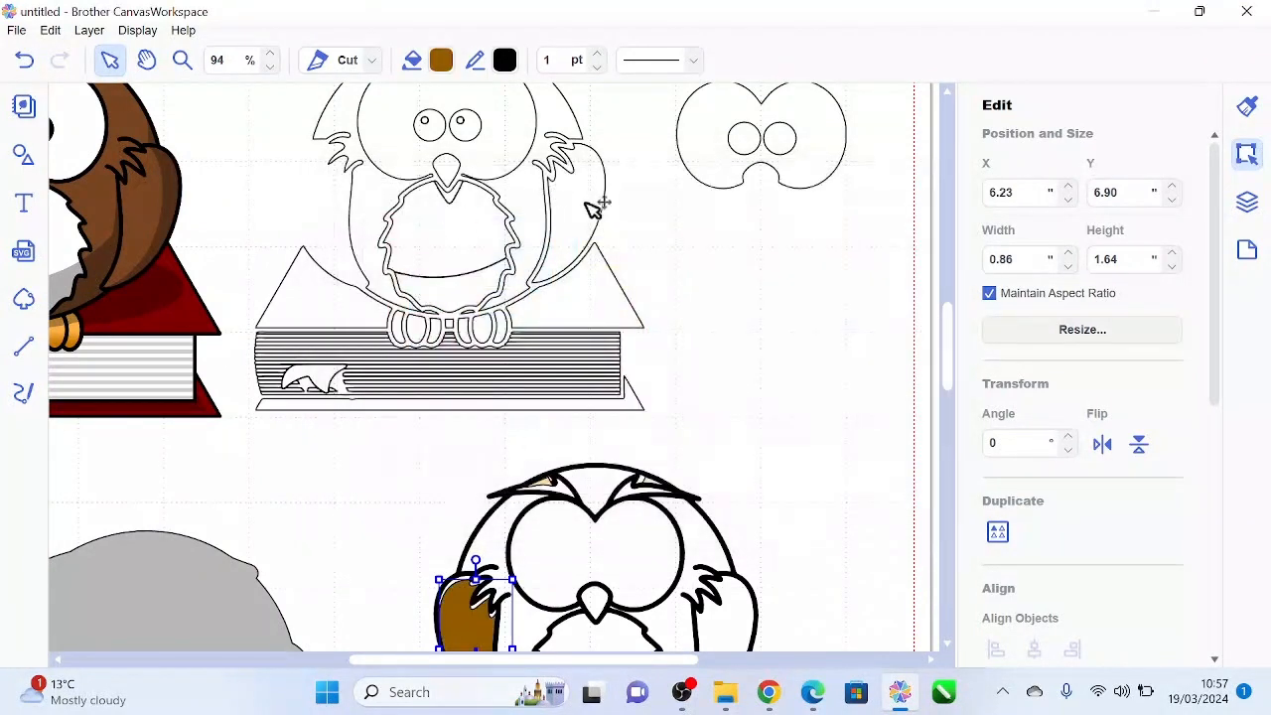
Move the traced owl's right wing onto the right wing of the black outline and fill it with brown #925B00.
{"action": "left_click_drag", "start_coordinate": [592, 206], "coordinate": [749, 641]}
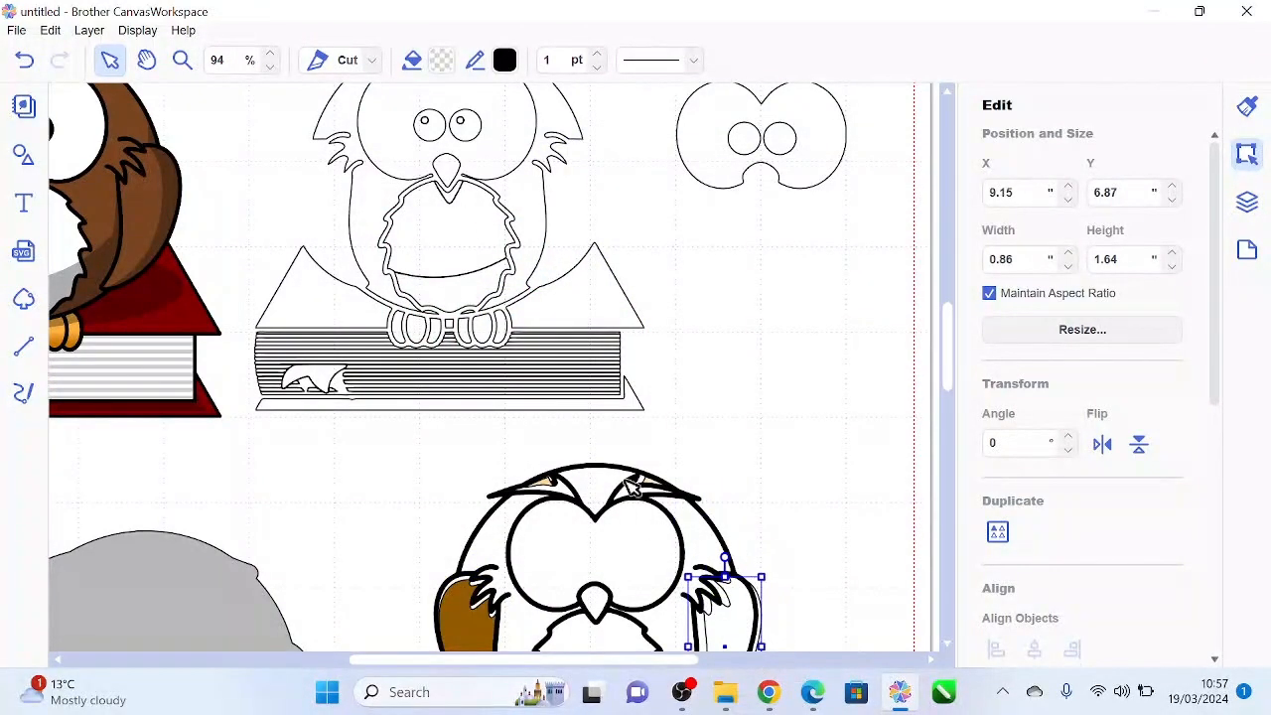
{"action": "left_click", "coordinate": [443, 62]}
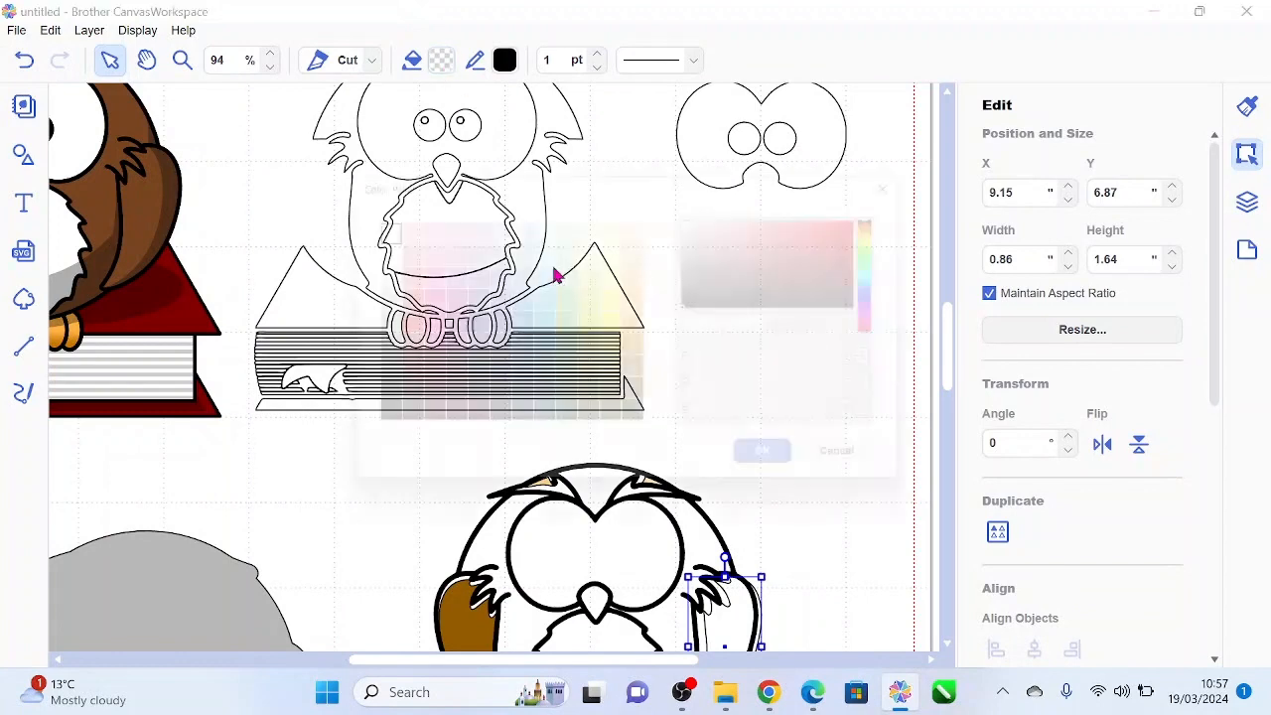
{"action": "left_click", "coordinate": [641, 375]}
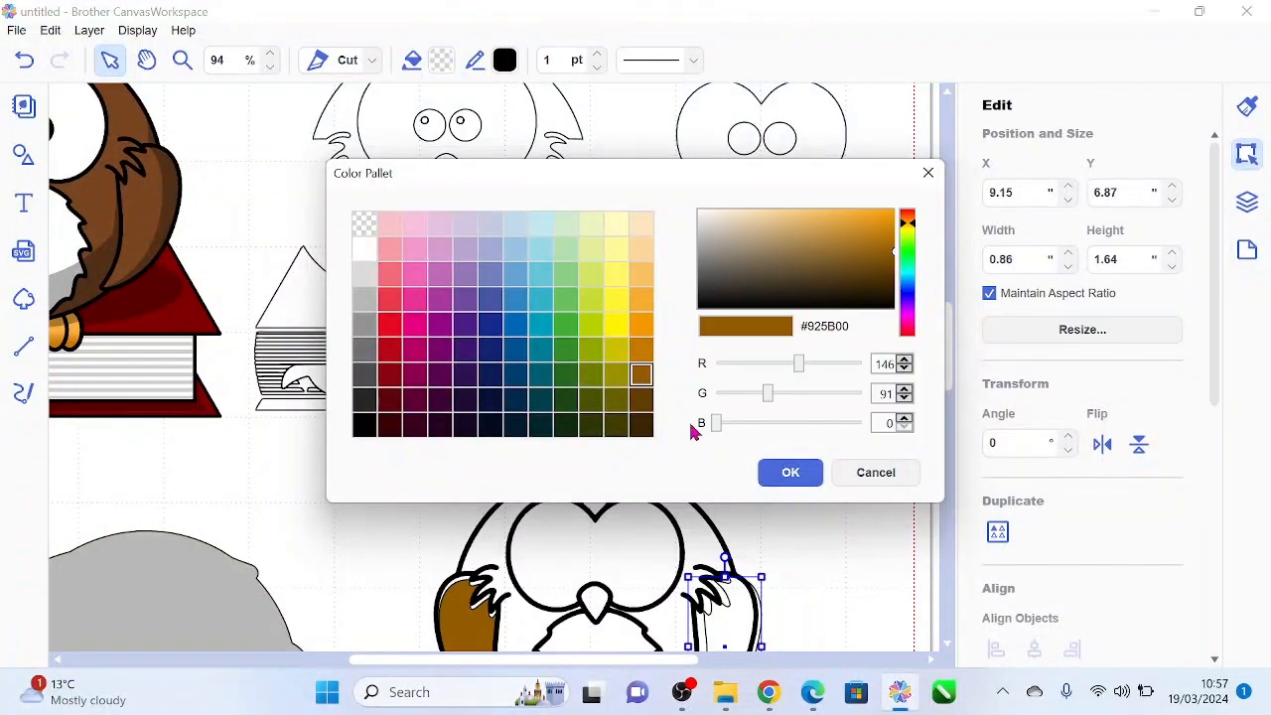
{"action": "left_click", "coordinate": [794, 473]}
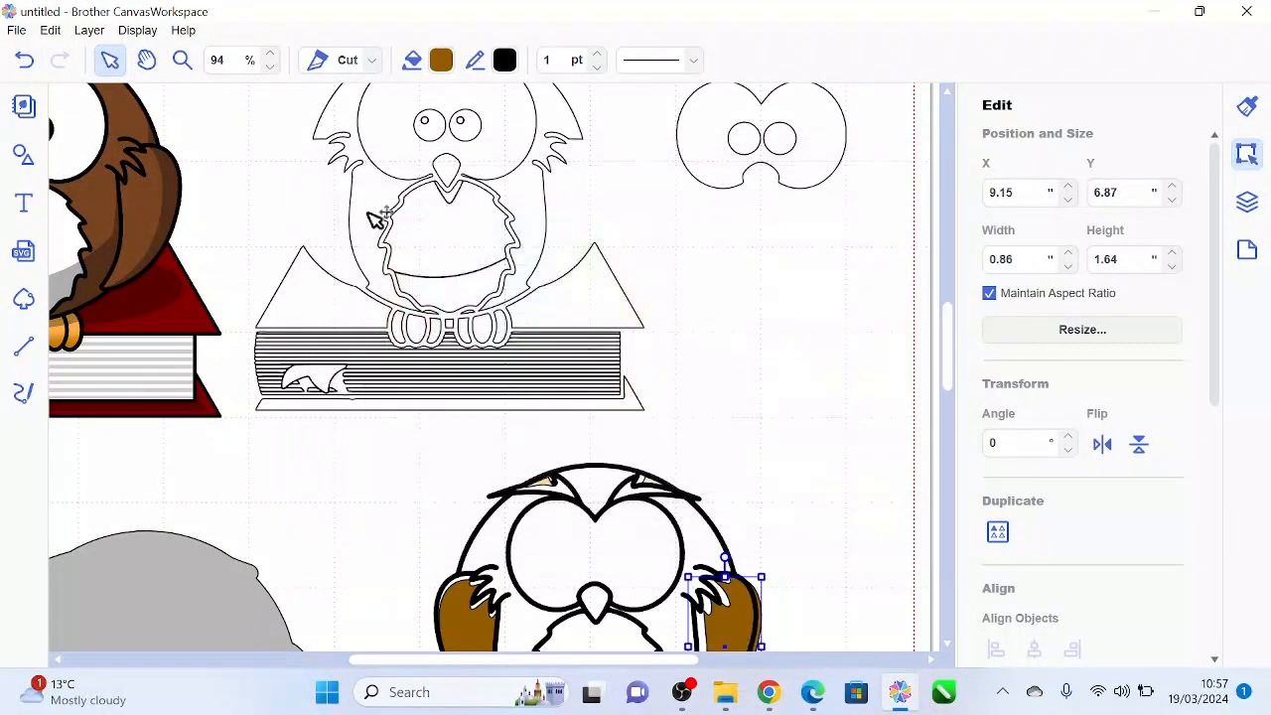
Move the traced owl's left and right body halves onto the black outline and fill the right half with orange-brown #C27A00.
{"action": "left_click_drag", "start_coordinate": [355, 165], "coordinate": [498, 543]}
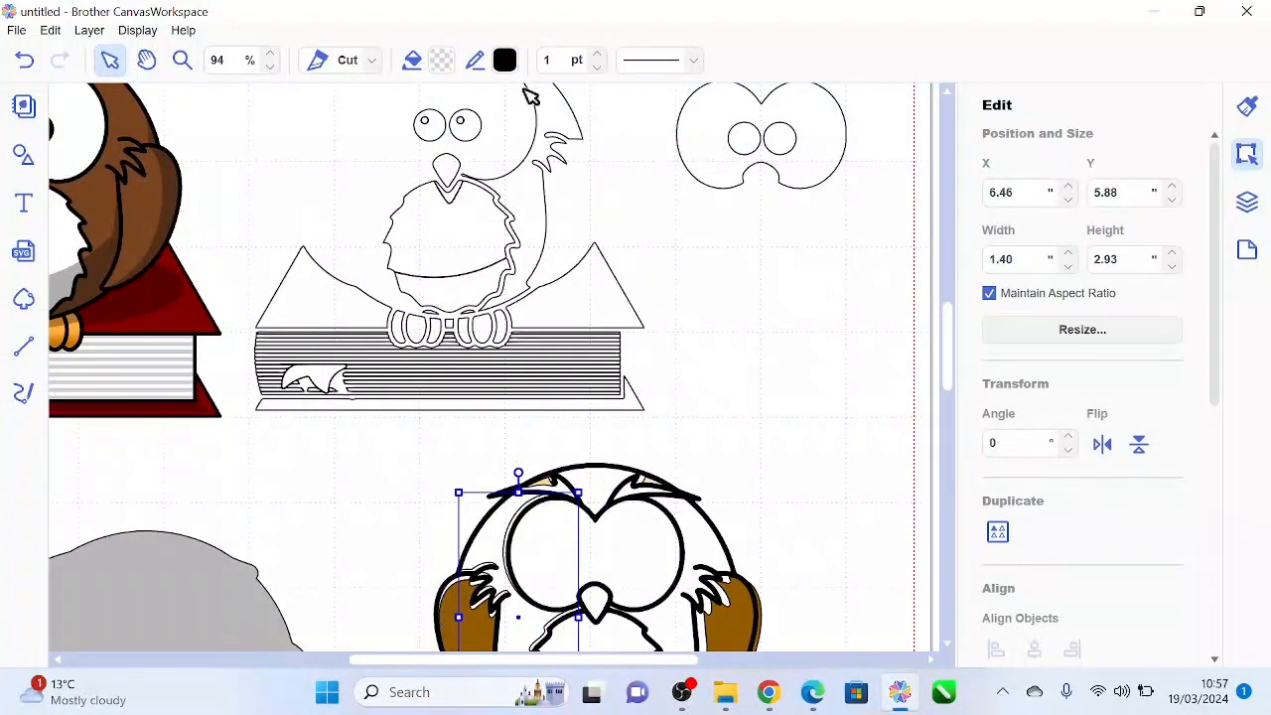
{"action": "left_click_drag", "start_coordinate": [559, 113], "coordinate": [738, 530]}
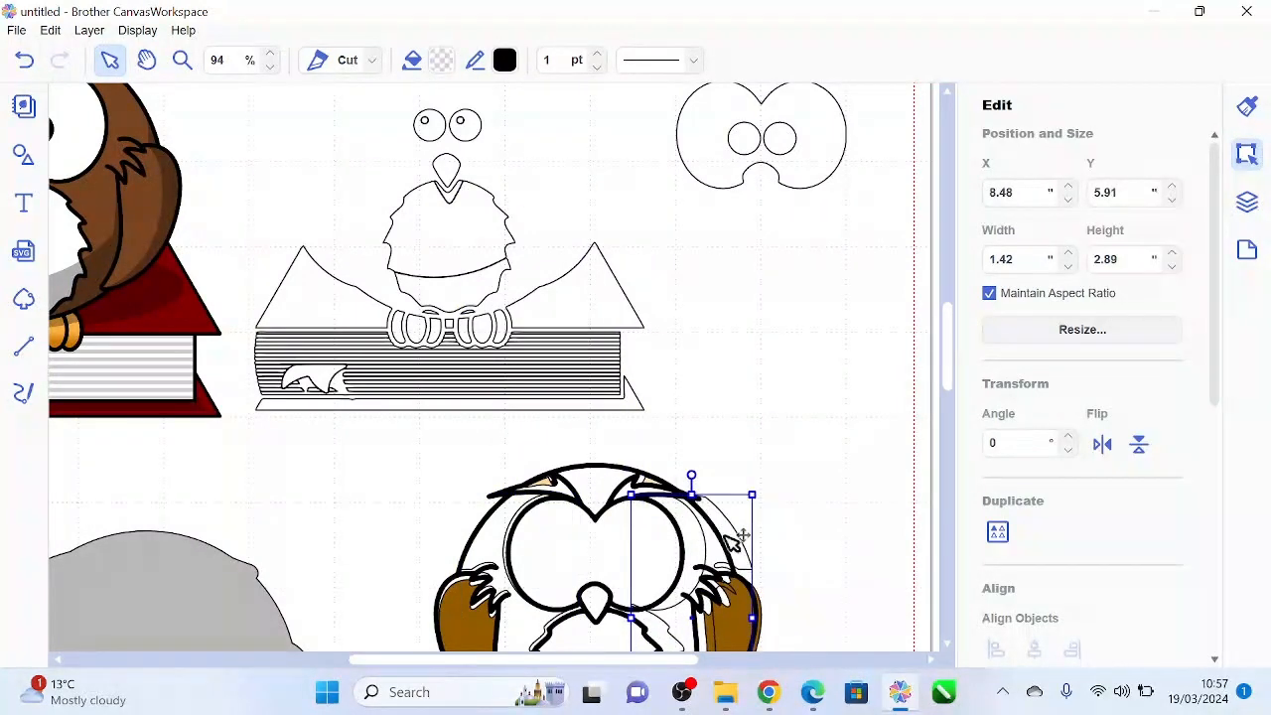
{"action": "left_click", "coordinate": [441, 61]}
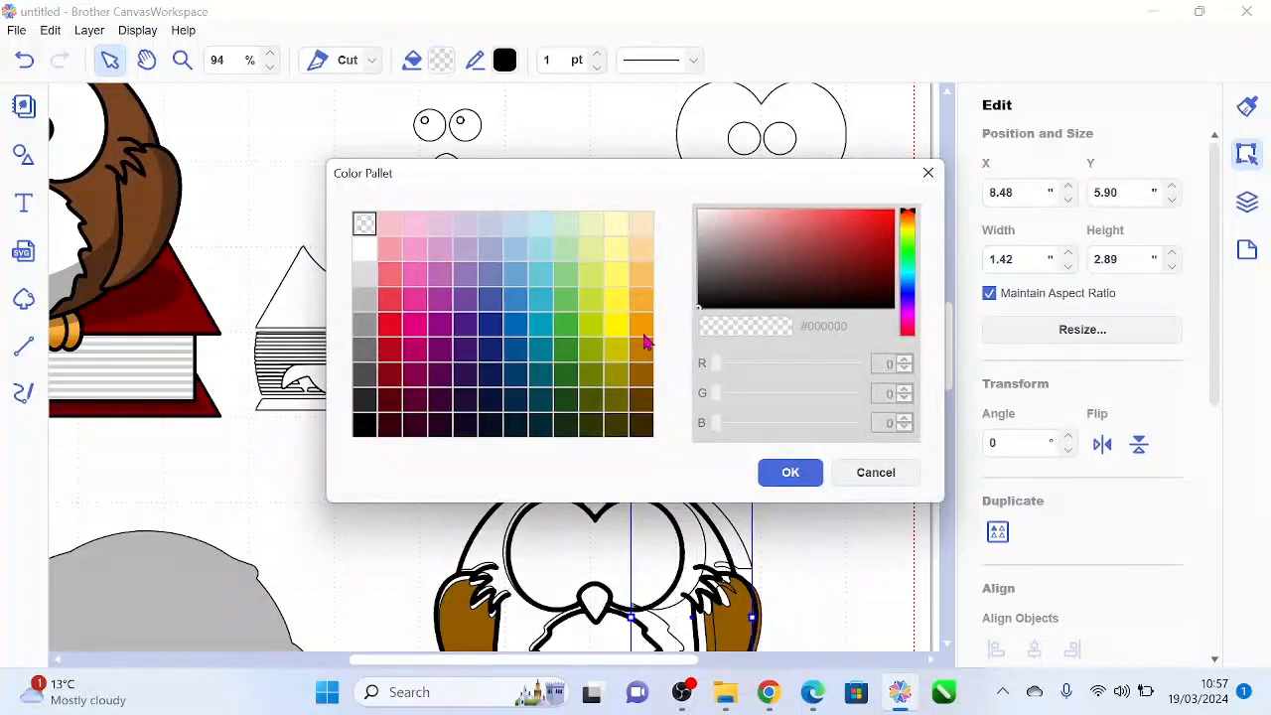
{"action": "left_click", "coordinate": [641, 359]}
{"action": "left_click", "coordinate": [781, 471]}
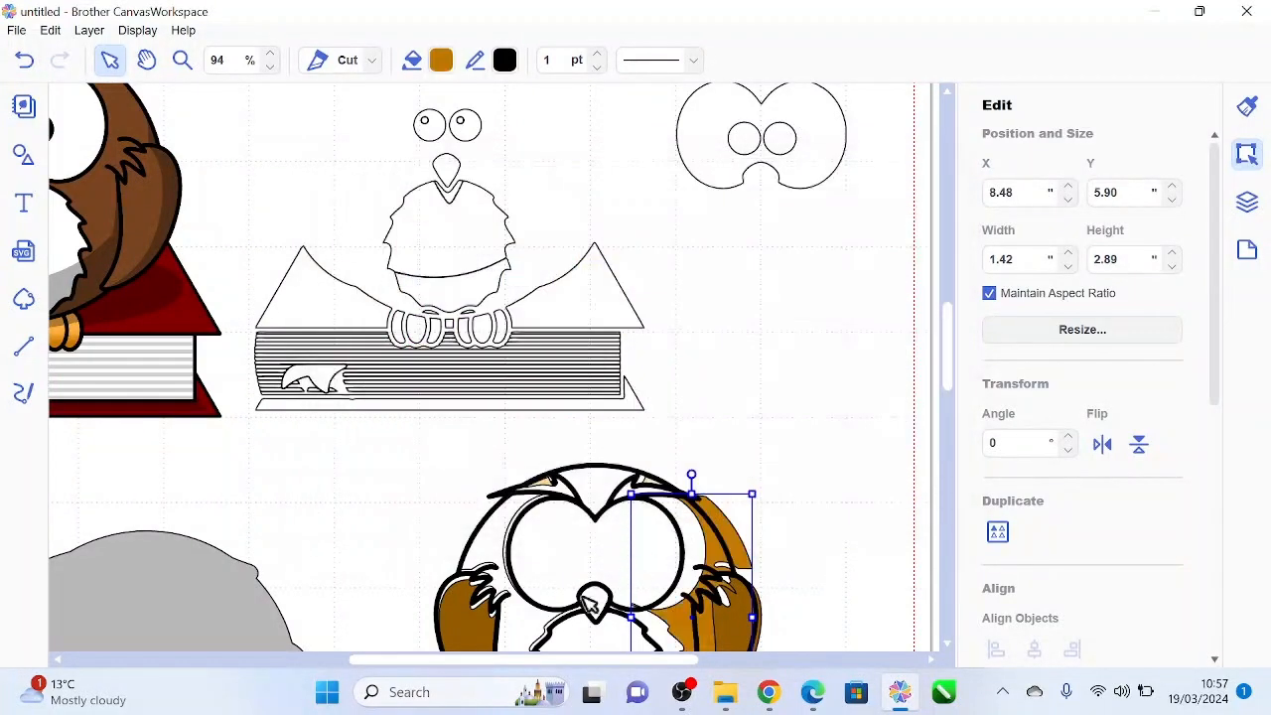
Fill the left body half on the black outline with orange #F39800.
{"action": "left_click", "coordinate": [517, 508]}
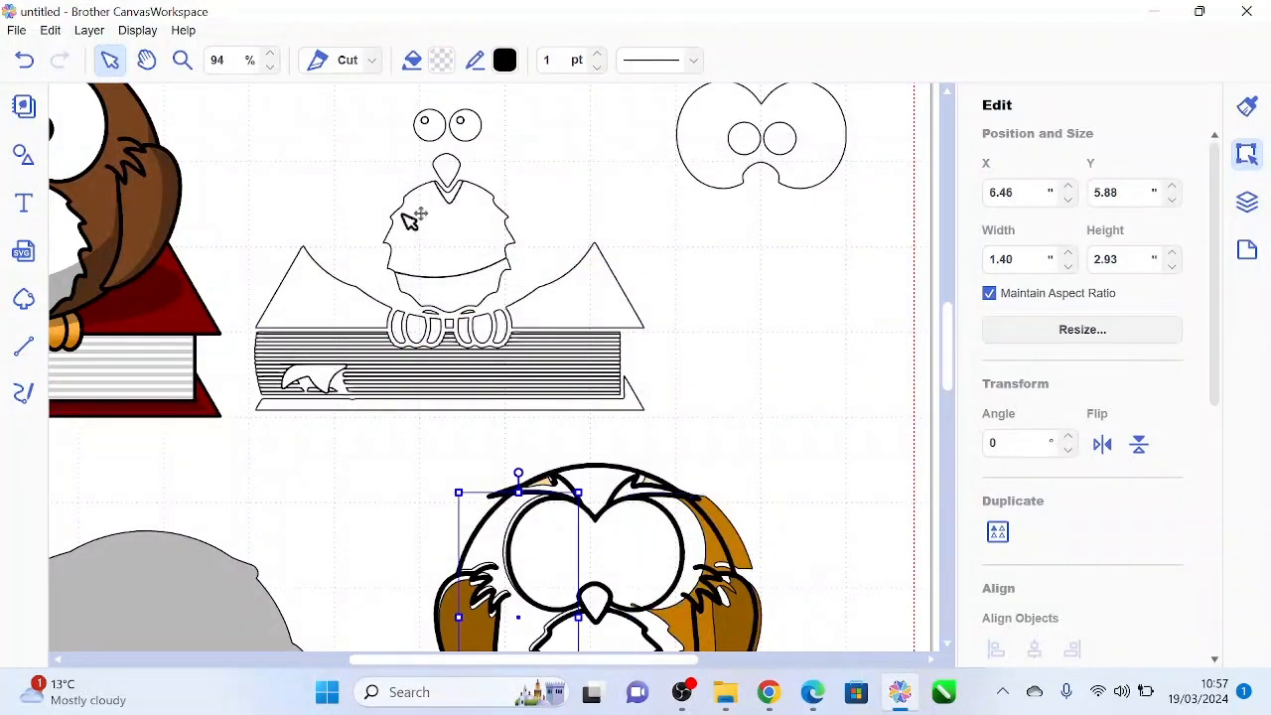
{"action": "left_click", "coordinate": [443, 61]}
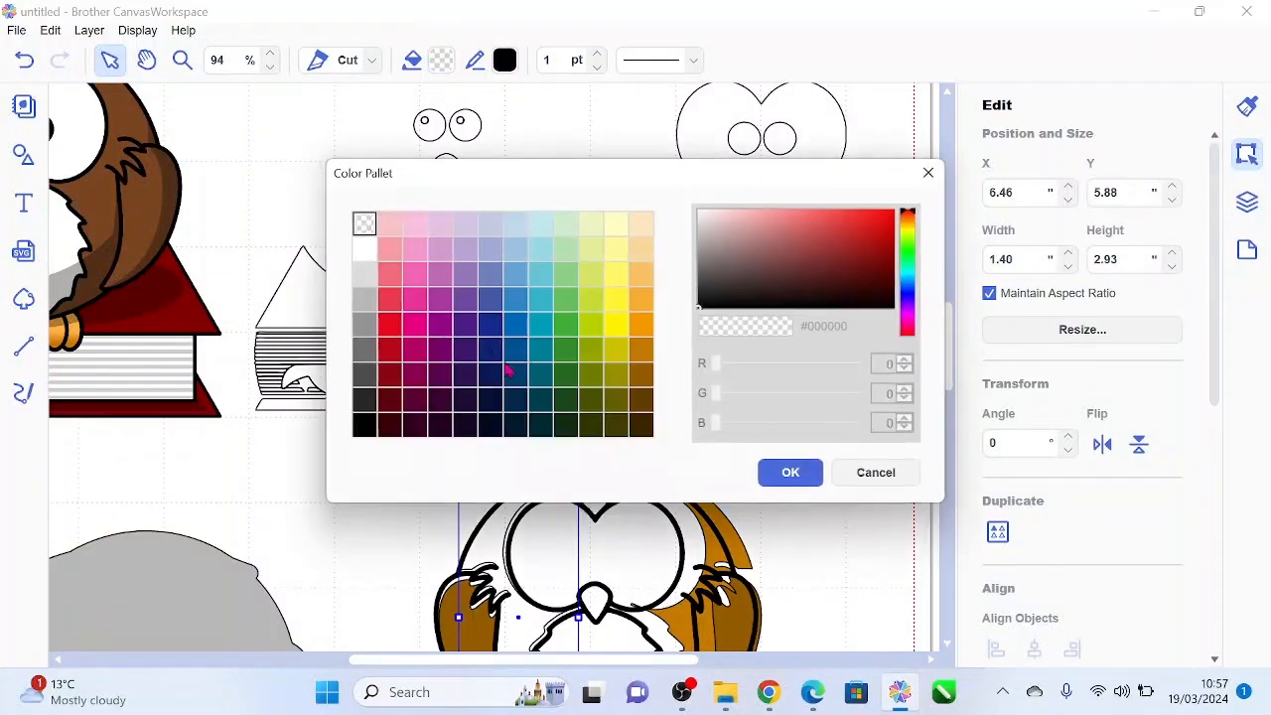
{"action": "left_click", "coordinate": [641, 327]}
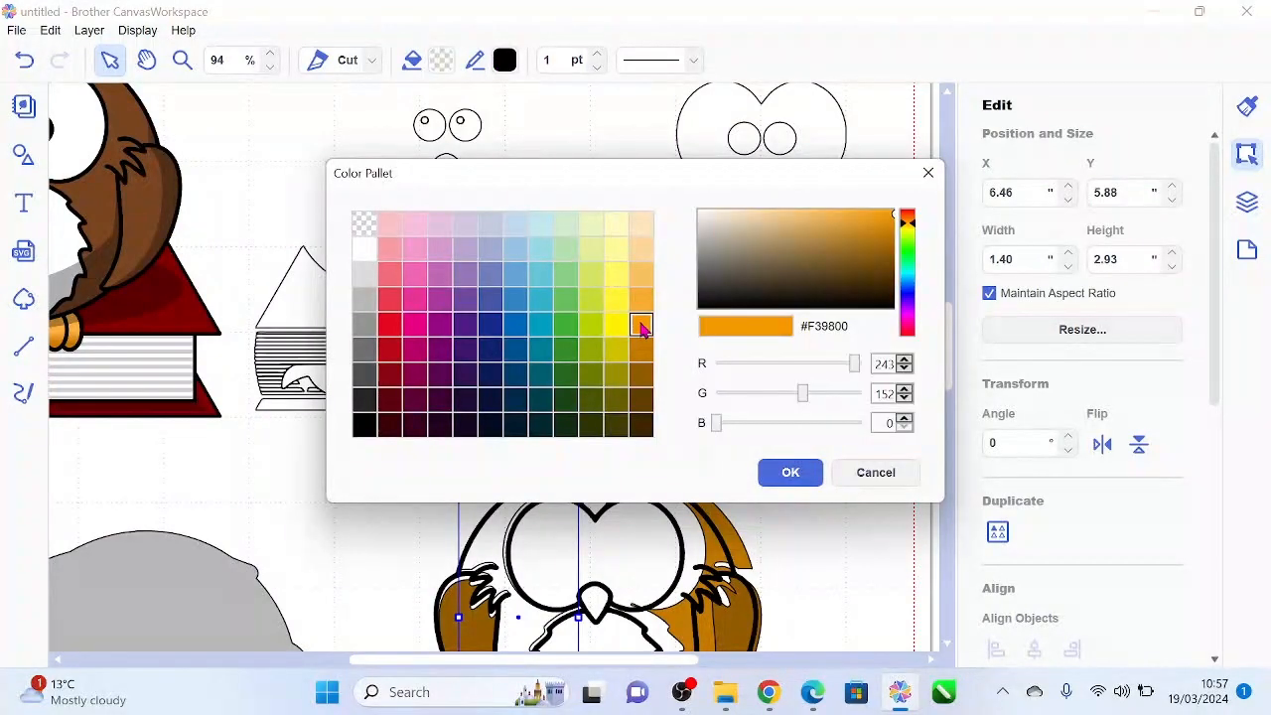
{"action": "left_click", "coordinate": [788, 473]}
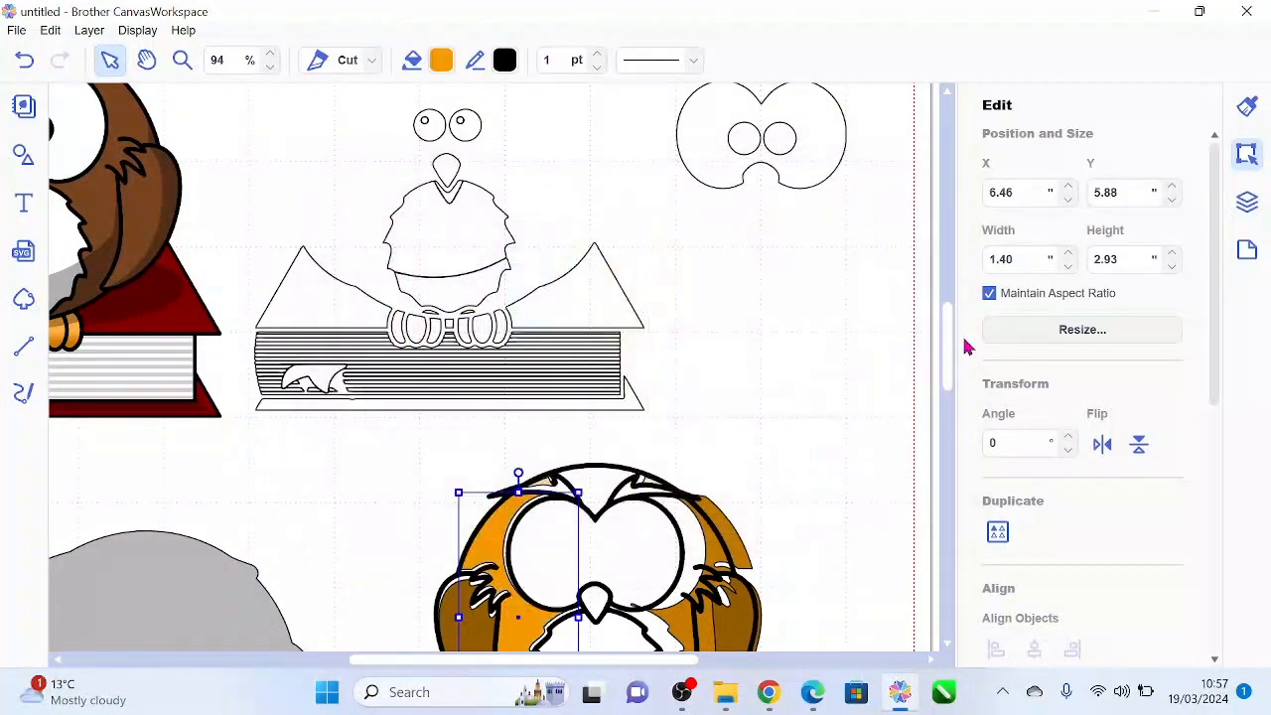
Nudge the right and left body halves so they sit within the owl's black outline.
{"action": "scroll", "coordinate": [948, 365], "scroll_direction": "down", "scroll_amount": 5}
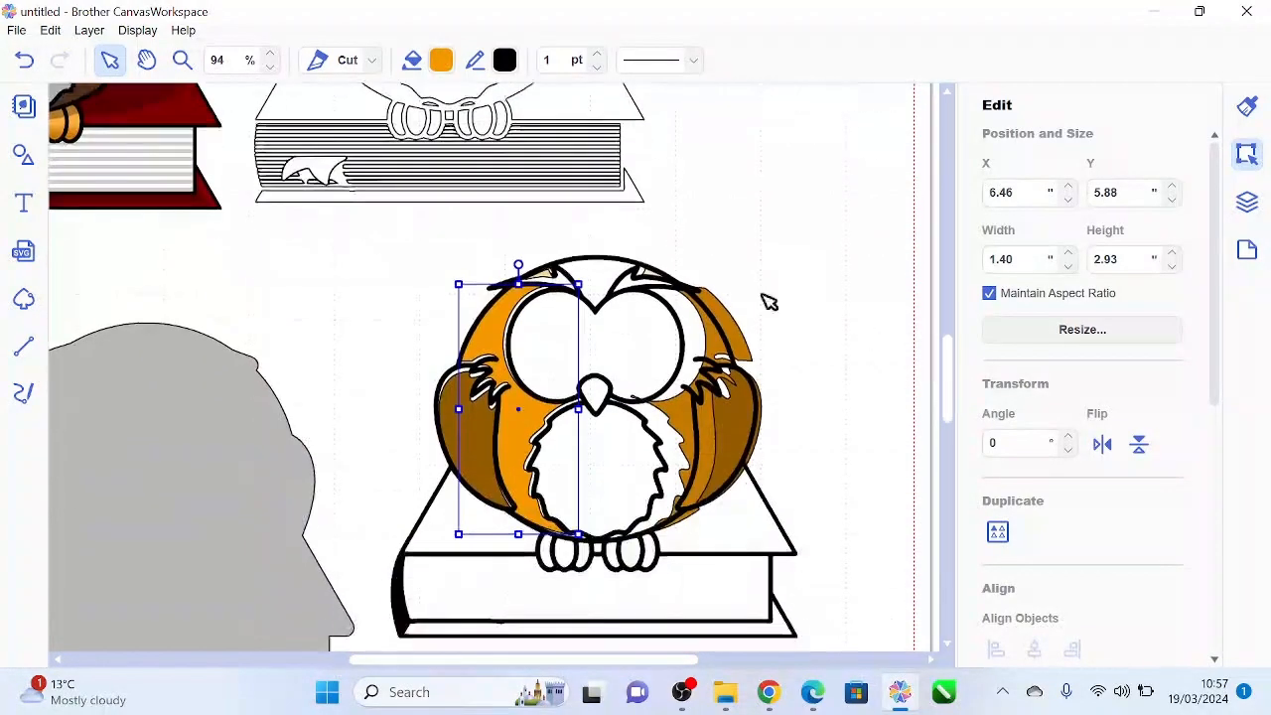
{"action": "left_click", "coordinate": [726, 332]}
{"action": "left_click_drag", "start_coordinate": [726, 333], "coordinate": [708, 331]}
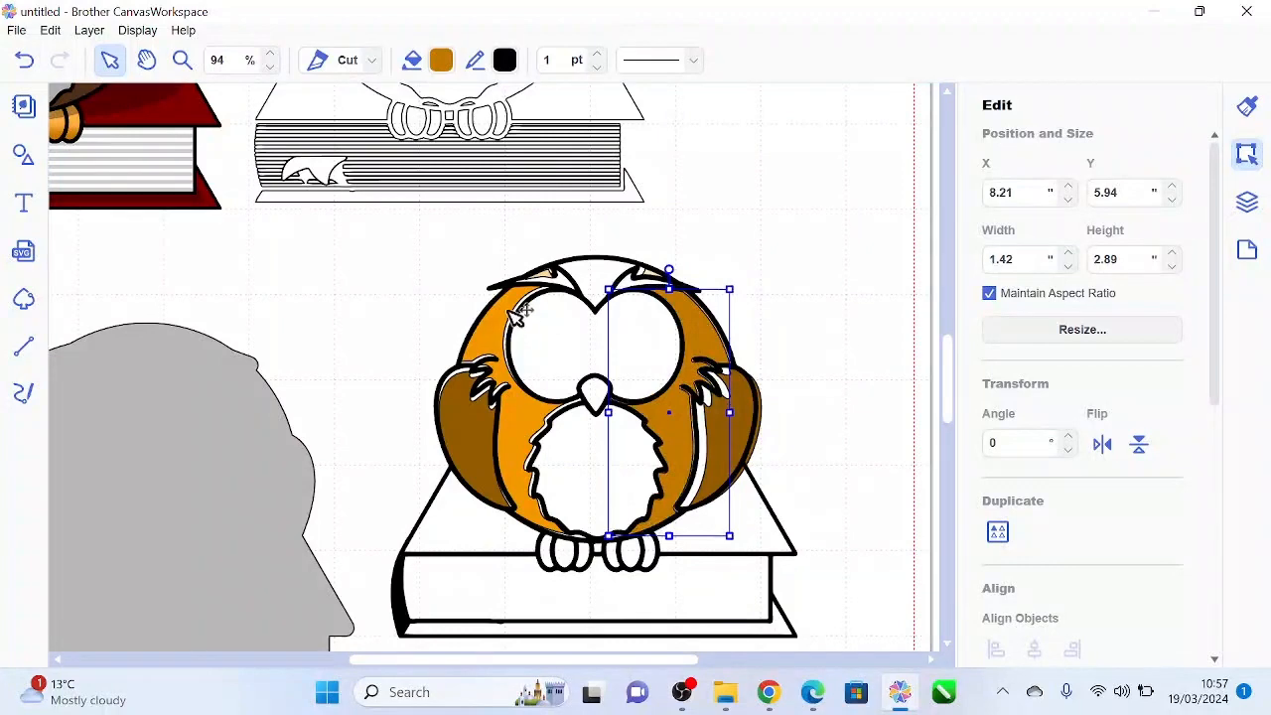
{"action": "left_click_drag", "start_coordinate": [519, 312], "coordinate": [513, 317]}
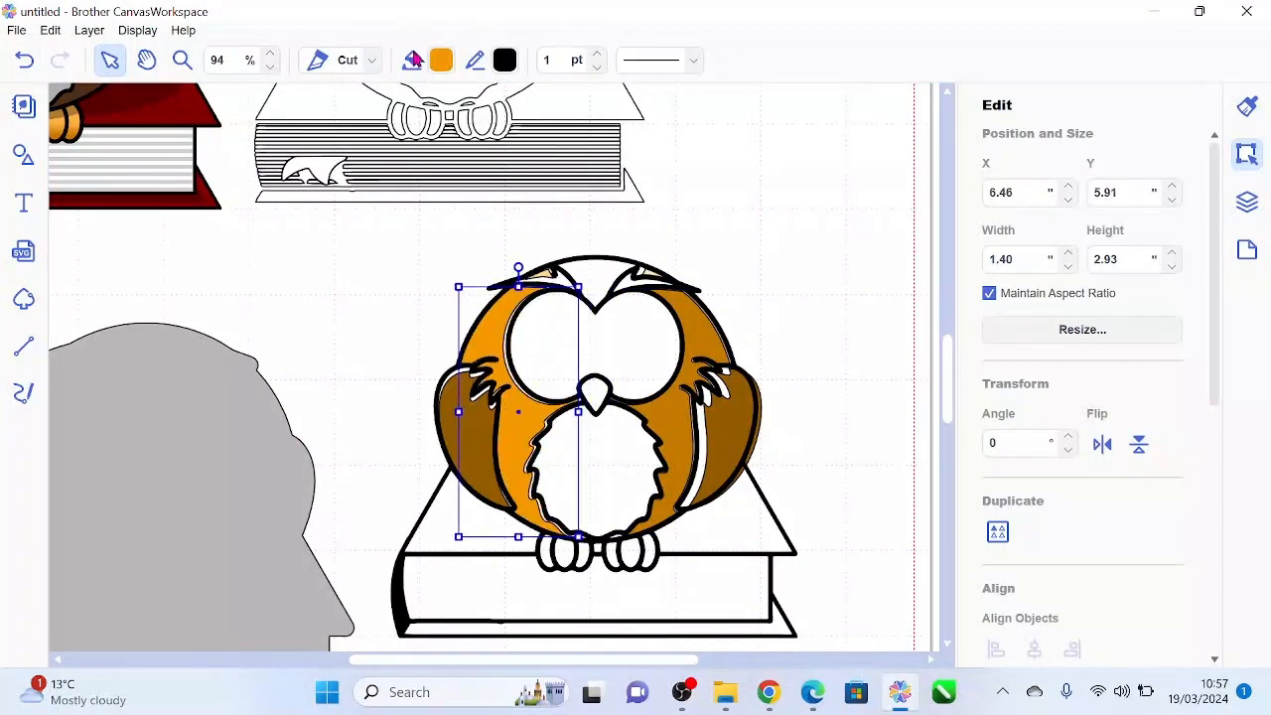
Change the left body half's fill to orange-brown #C27A00, matching the right half.
{"action": "left_click", "coordinate": [442, 63]}
{"action": "left_click", "coordinate": [640, 349]}
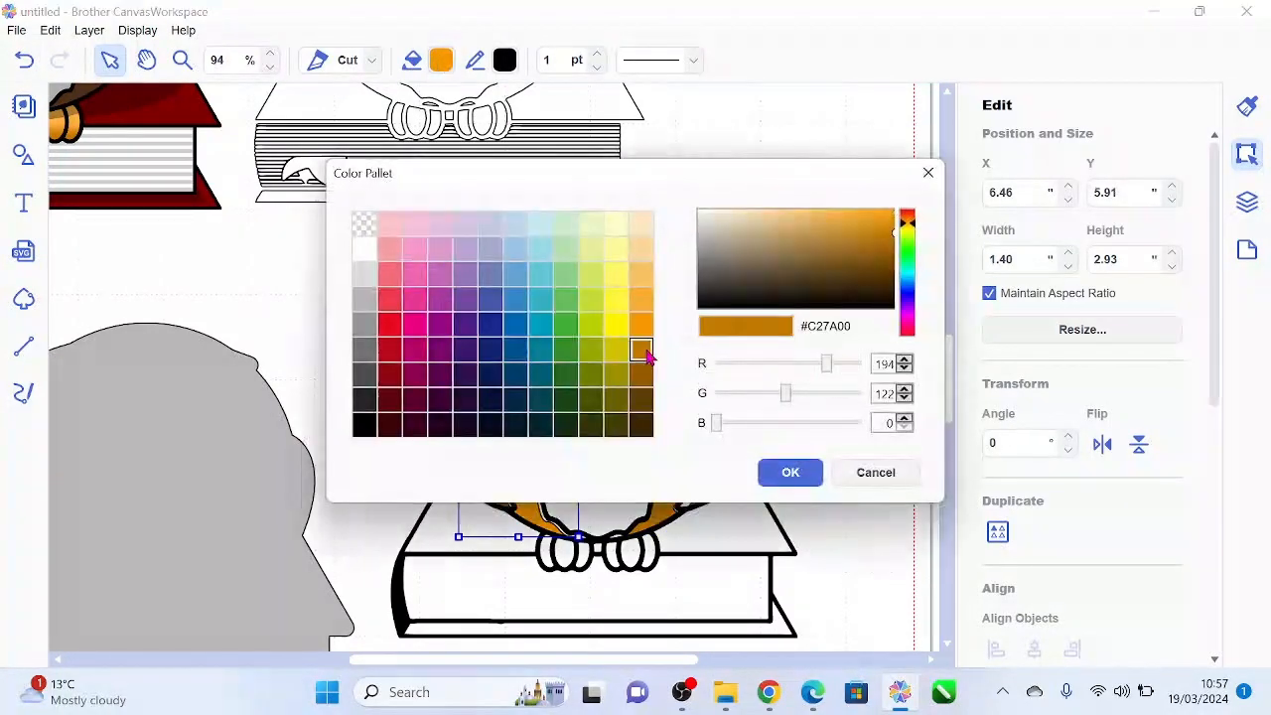
{"action": "left_click", "coordinate": [786, 474]}
{"action": "left_click", "coordinate": [805, 246]}
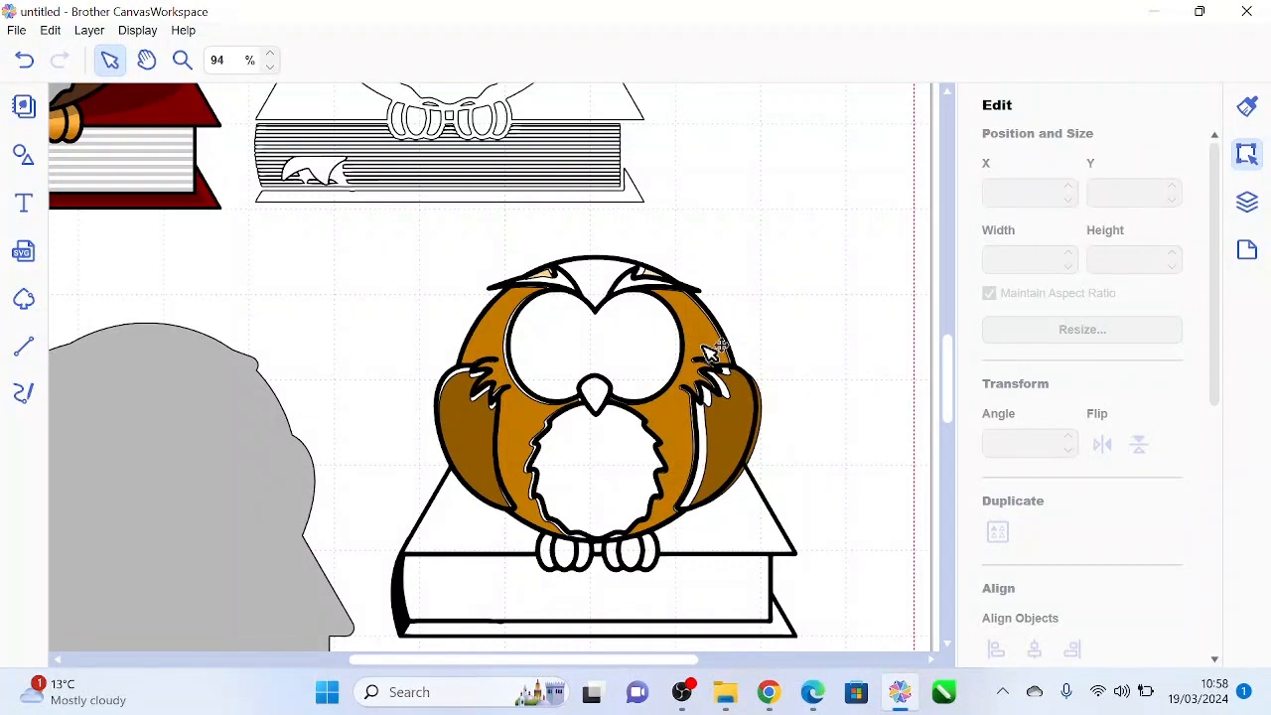
Shift the brown right wing slightly so it fits inside the black wing outline.
{"action": "left_click", "coordinate": [731, 423]}
{"action": "left_click_drag", "start_coordinate": [726, 423], "coordinate": [726, 416]}
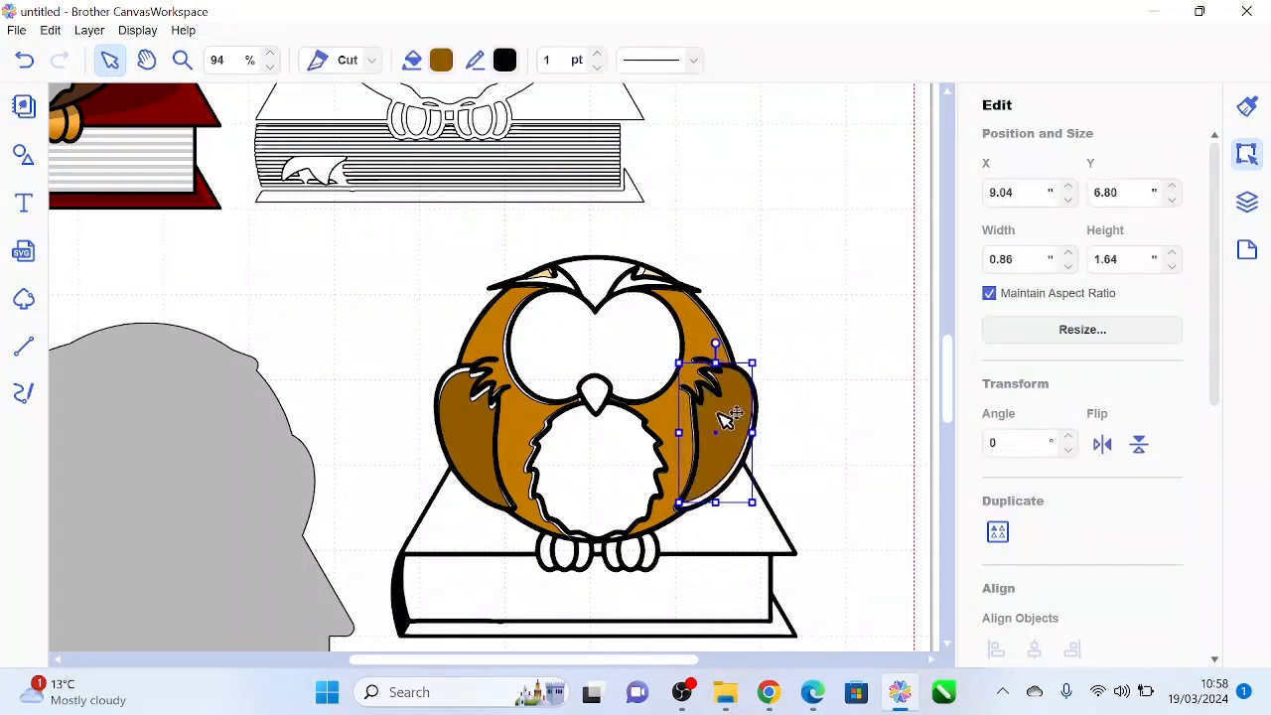
{"action": "left_click", "coordinate": [791, 255]}
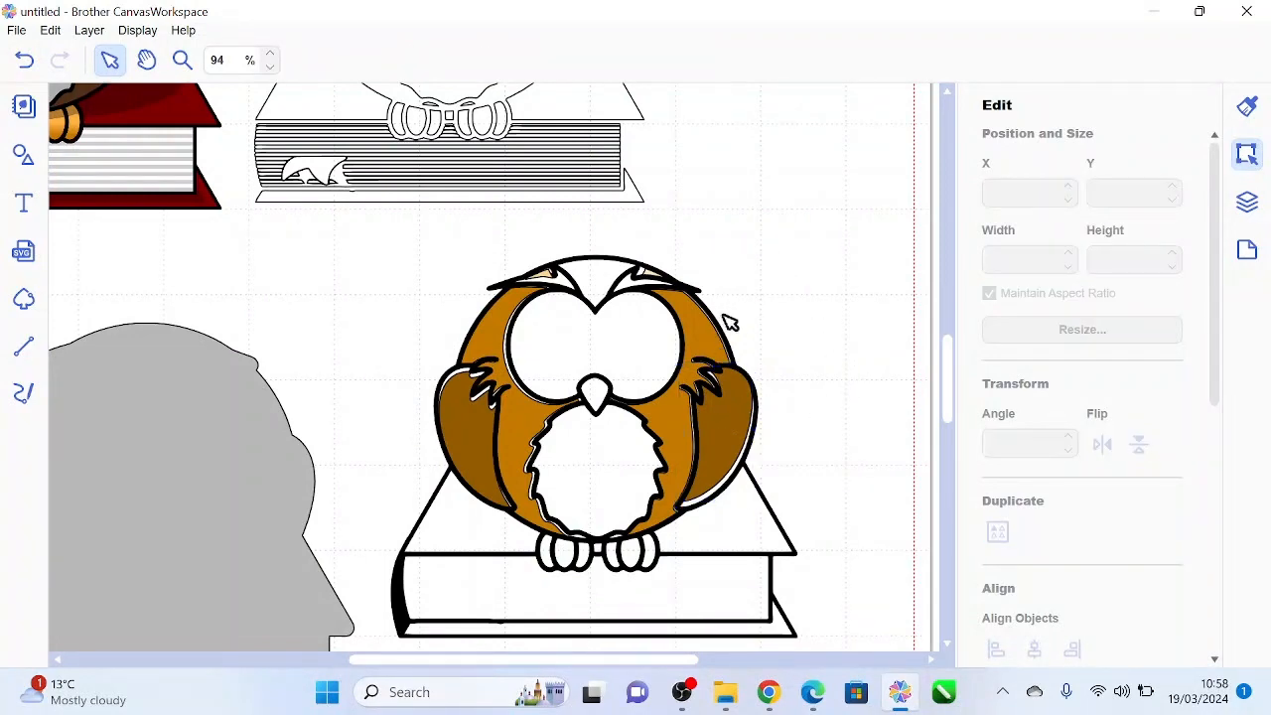
Move the traced book's left and right upper cover pieces into the empty space on either side of the outlined owl.
{"action": "left_click_drag", "start_coordinate": [949, 346], "coordinate": [945, 314]}
{"action": "left_click_drag", "start_coordinate": [325, 253], "coordinate": [377, 483]}
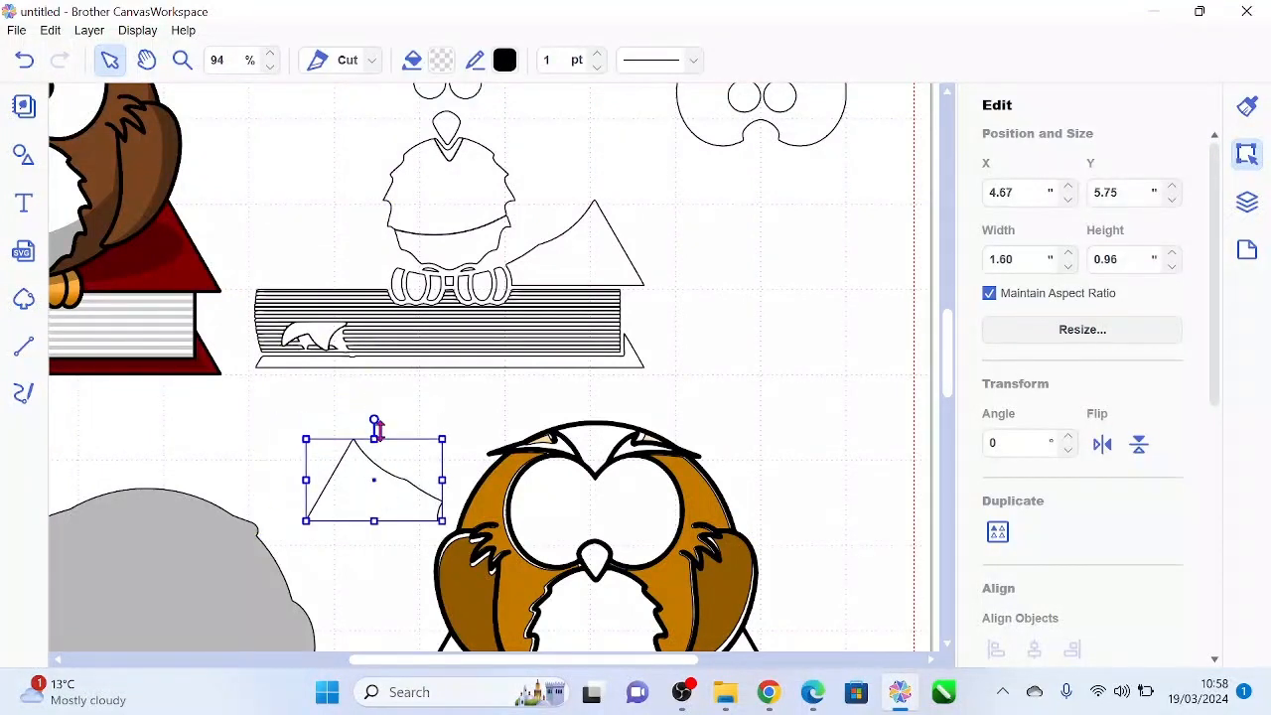
{"action": "left_click_drag", "start_coordinate": [594, 256], "coordinate": [809, 485]}
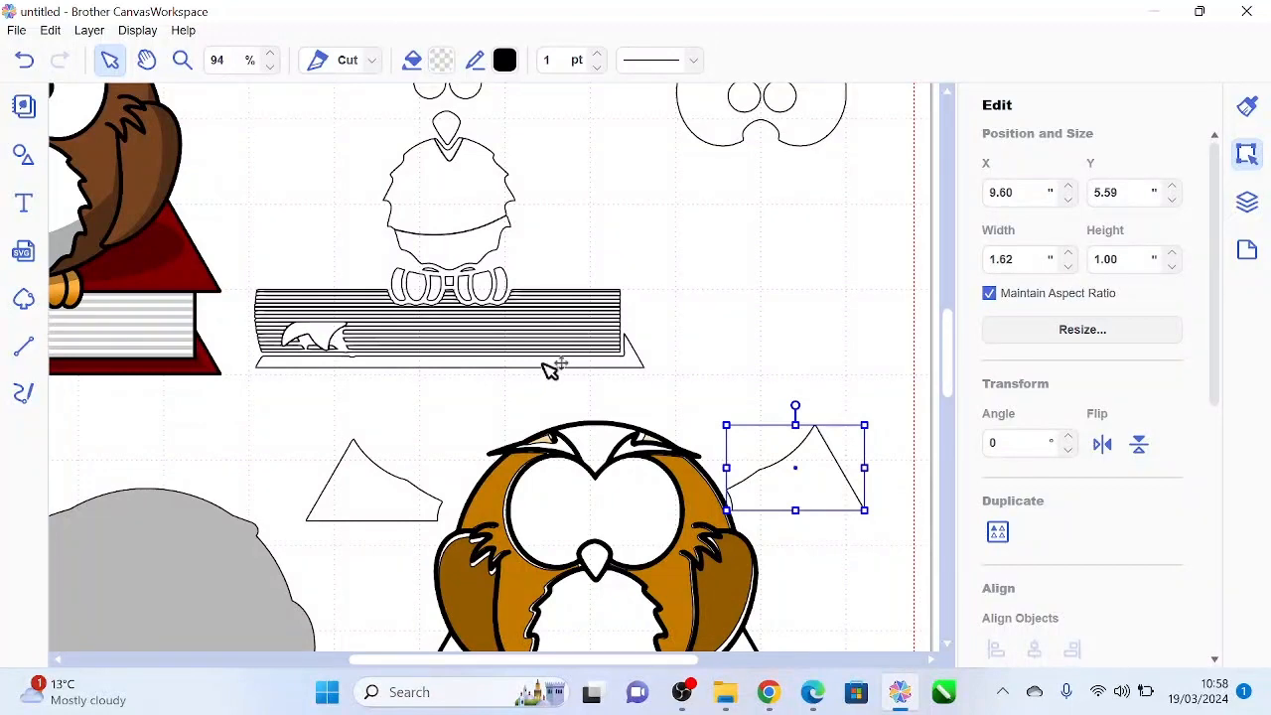
Place the traced lower book cover strip along the bottom of the outlined book and fill it with light orange.
{"action": "left_click_drag", "start_coordinate": [549, 369], "coordinate": [761, 642]}
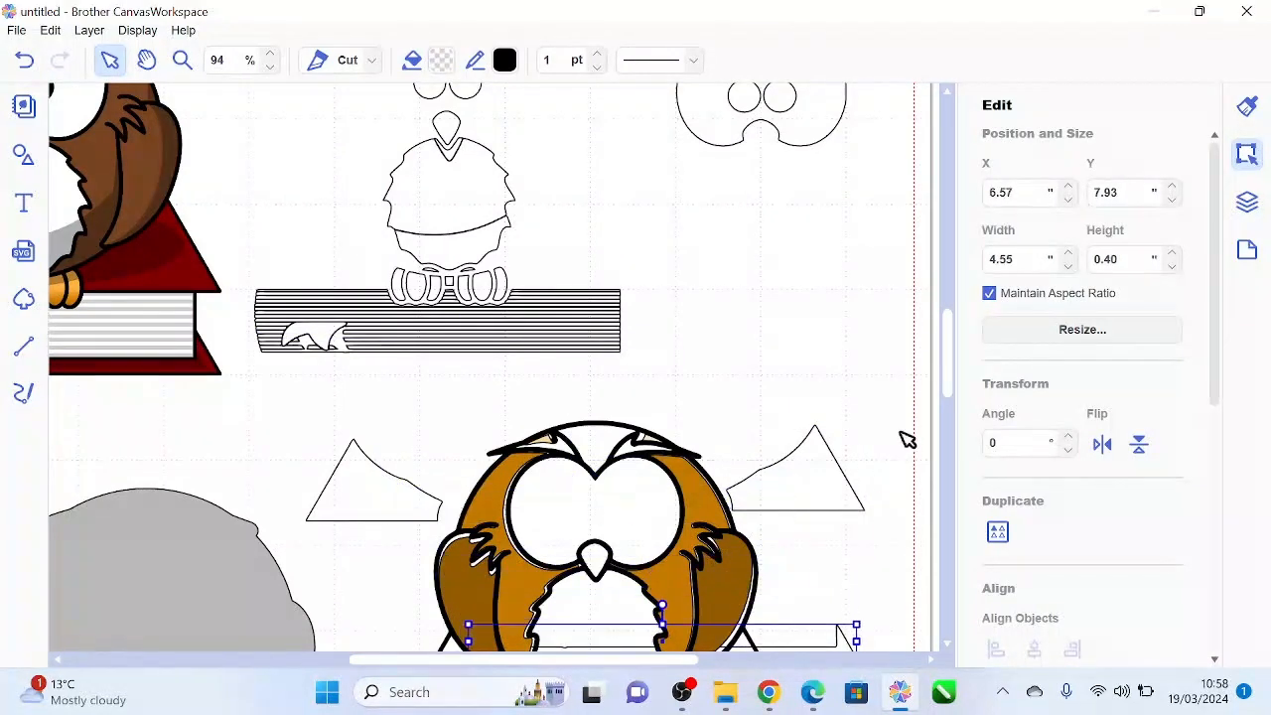
{"action": "left_click_drag", "start_coordinate": [948, 335], "coordinate": [964, 397]}
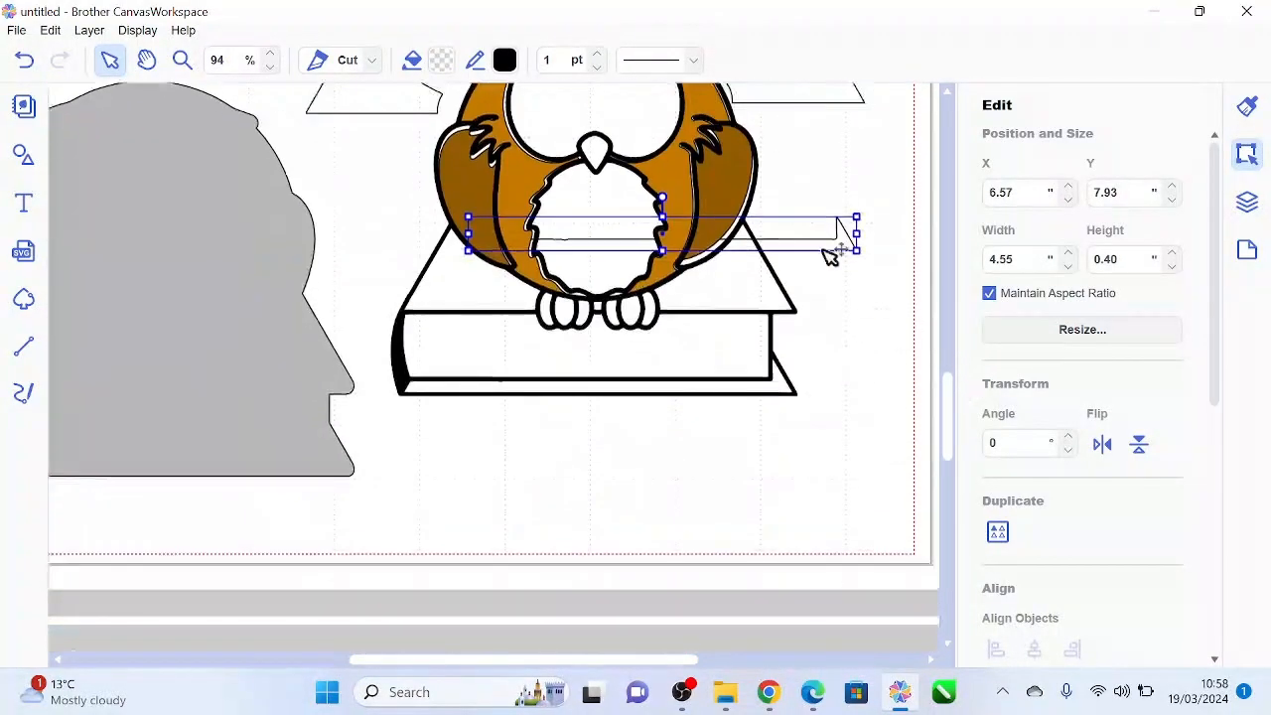
{"action": "left_click_drag", "start_coordinate": [831, 249], "coordinate": [757, 394]}
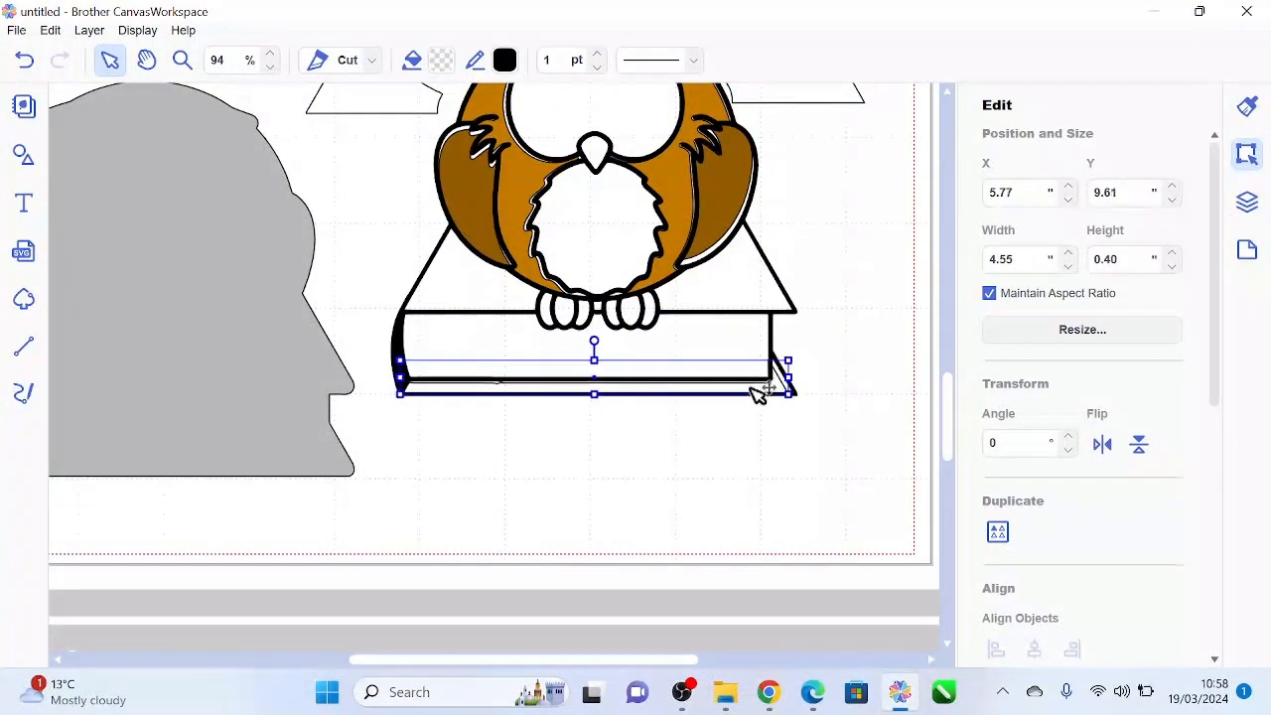
{"action": "left_click", "coordinate": [441, 61]}
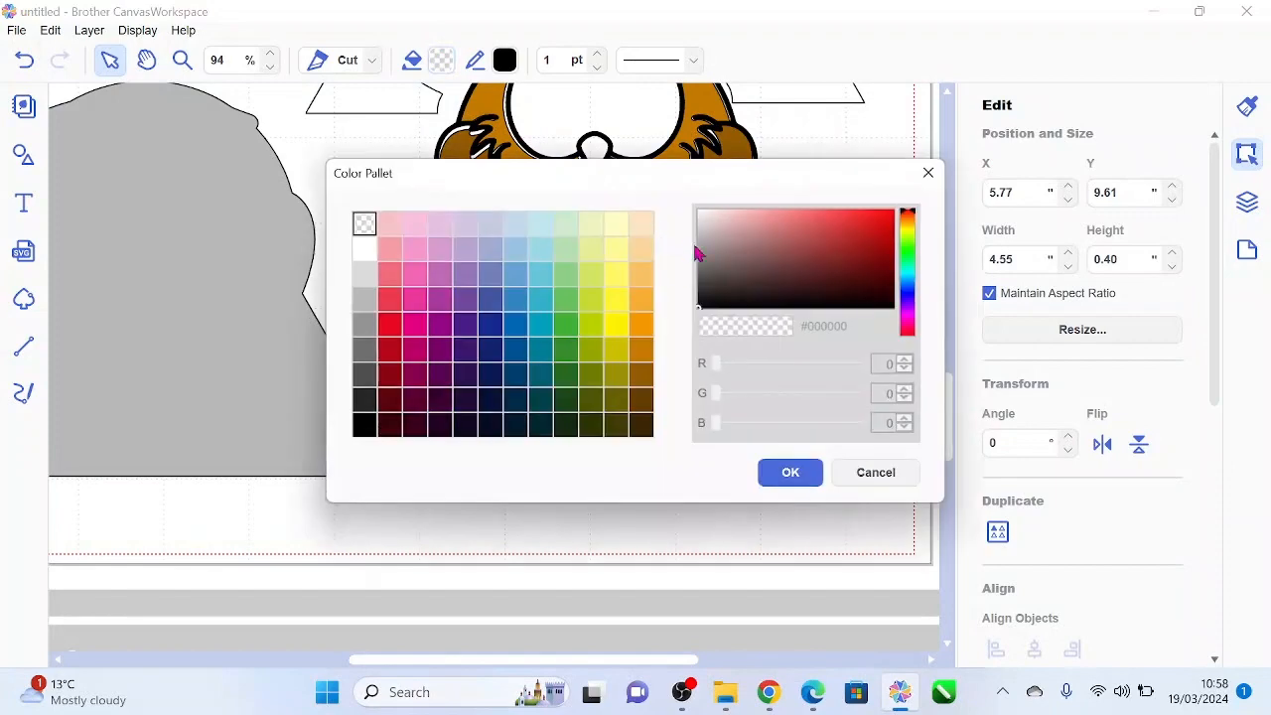
{"action": "left_click", "coordinate": [642, 274]}
{"action": "left_click", "coordinate": [789, 471]}
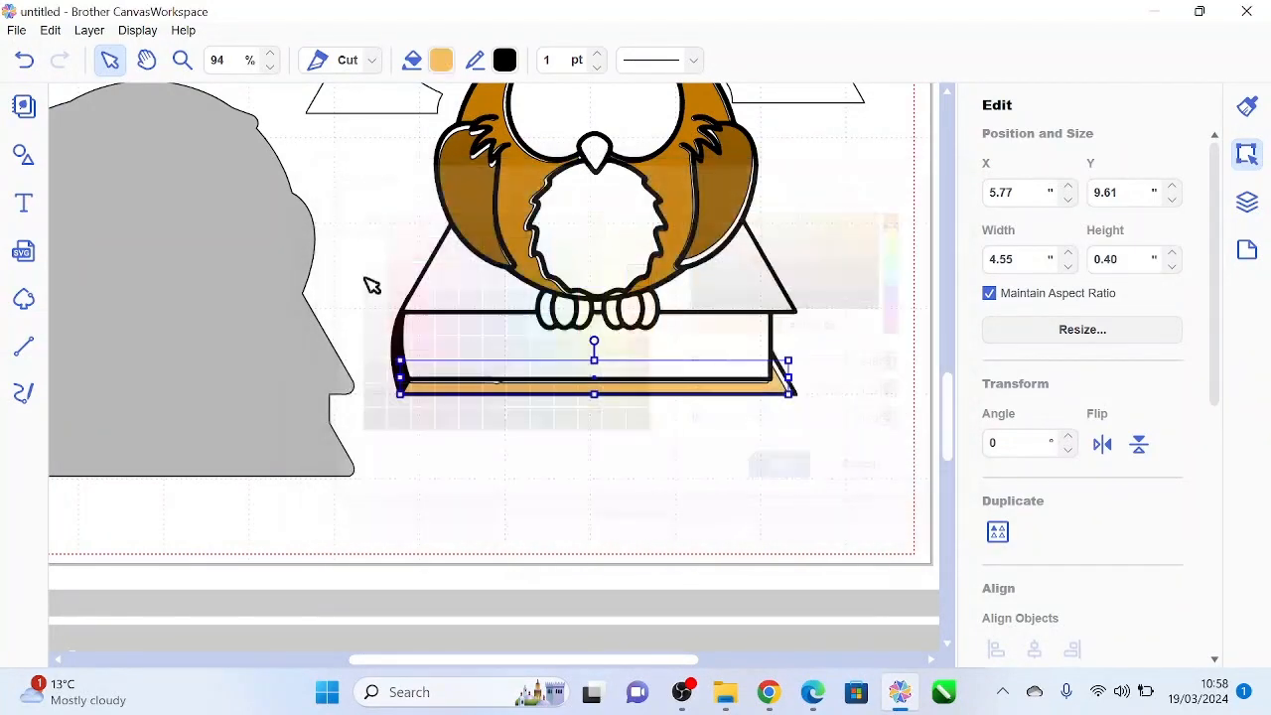
Place the left and right upper cover pieces on the outlined book and fill the right one with bright pink.
{"action": "left_click_drag", "start_coordinate": [358, 114], "coordinate": [467, 310]}
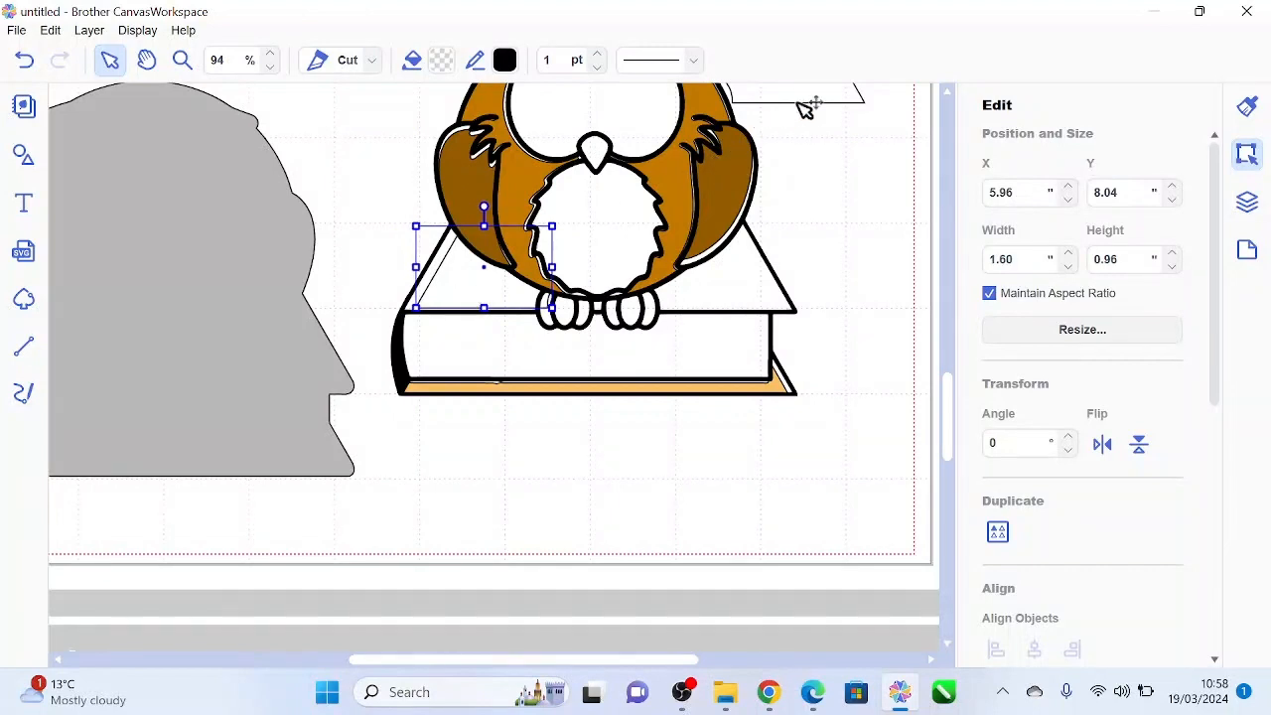
{"action": "left_click_drag", "start_coordinate": [809, 105], "coordinate": [734, 308]}
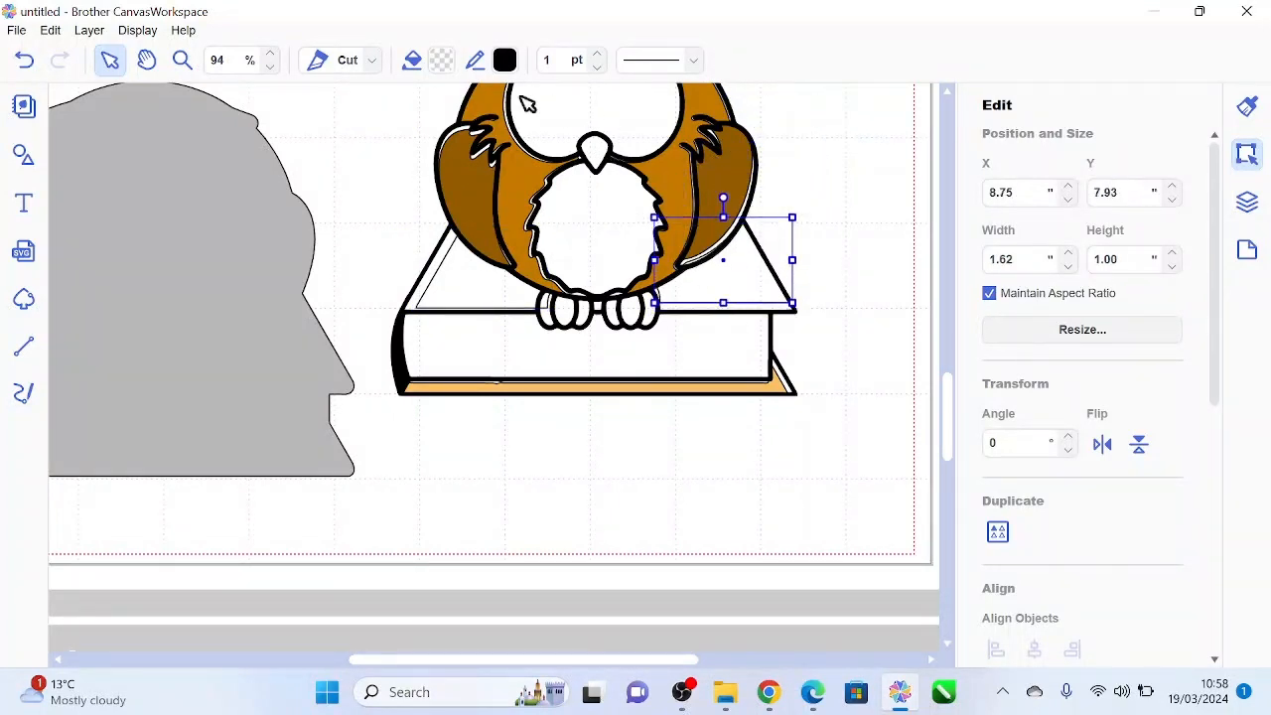
{"action": "left_click", "coordinate": [444, 61]}
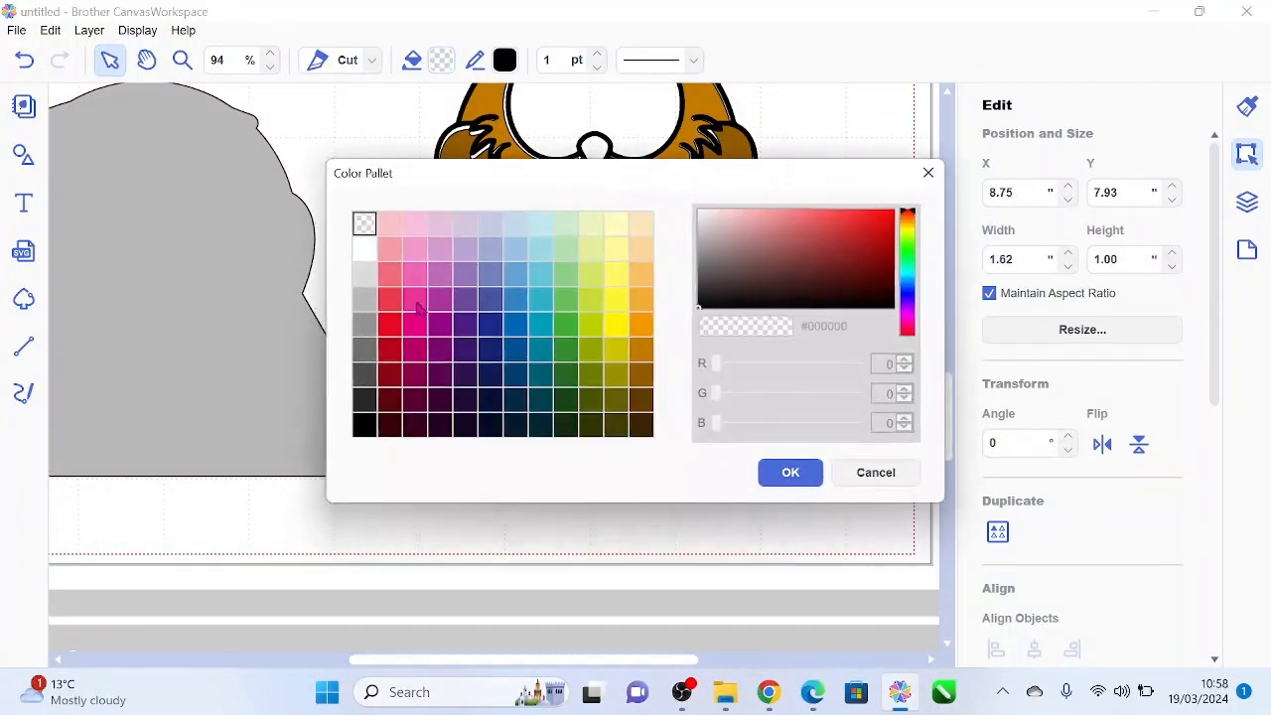
{"action": "left_click", "coordinate": [416, 302]}
{"action": "left_click", "coordinate": [784, 470]}
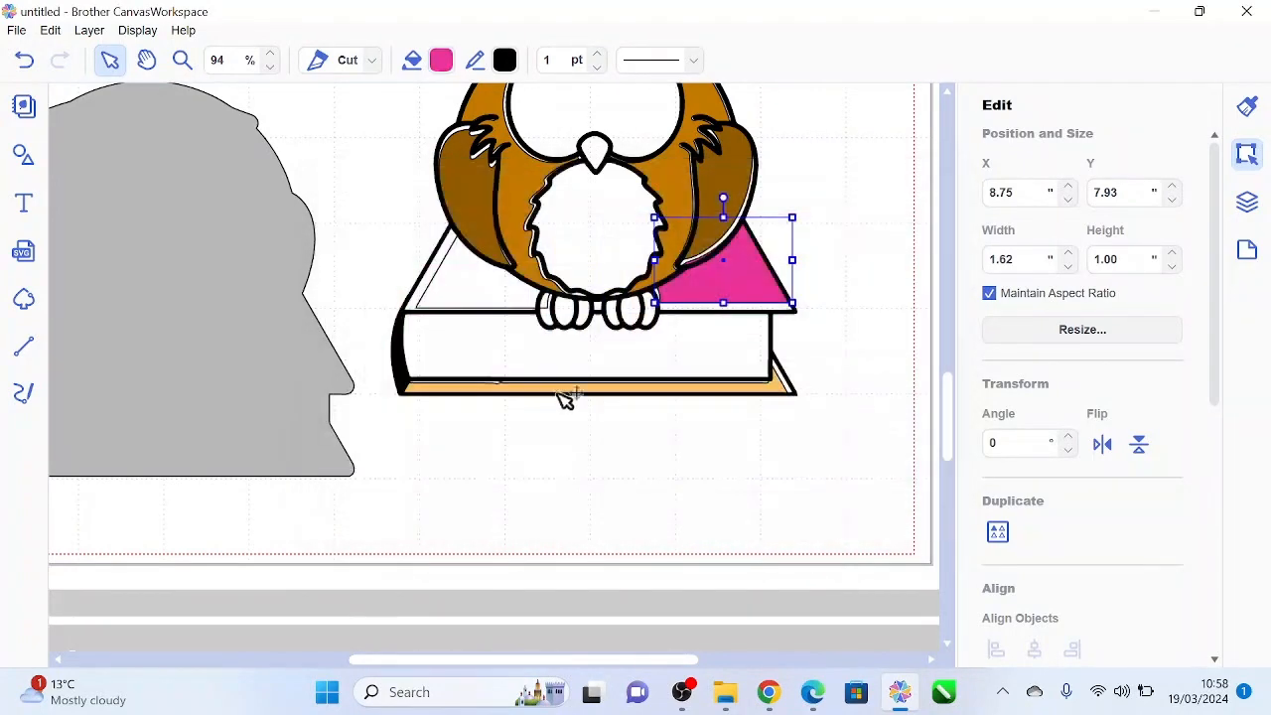
Fill the left upper cover piece of the outlined book with light pink #F499CC.
{"action": "left_click", "coordinate": [483, 299]}
{"action": "left_click", "coordinate": [443, 61]}
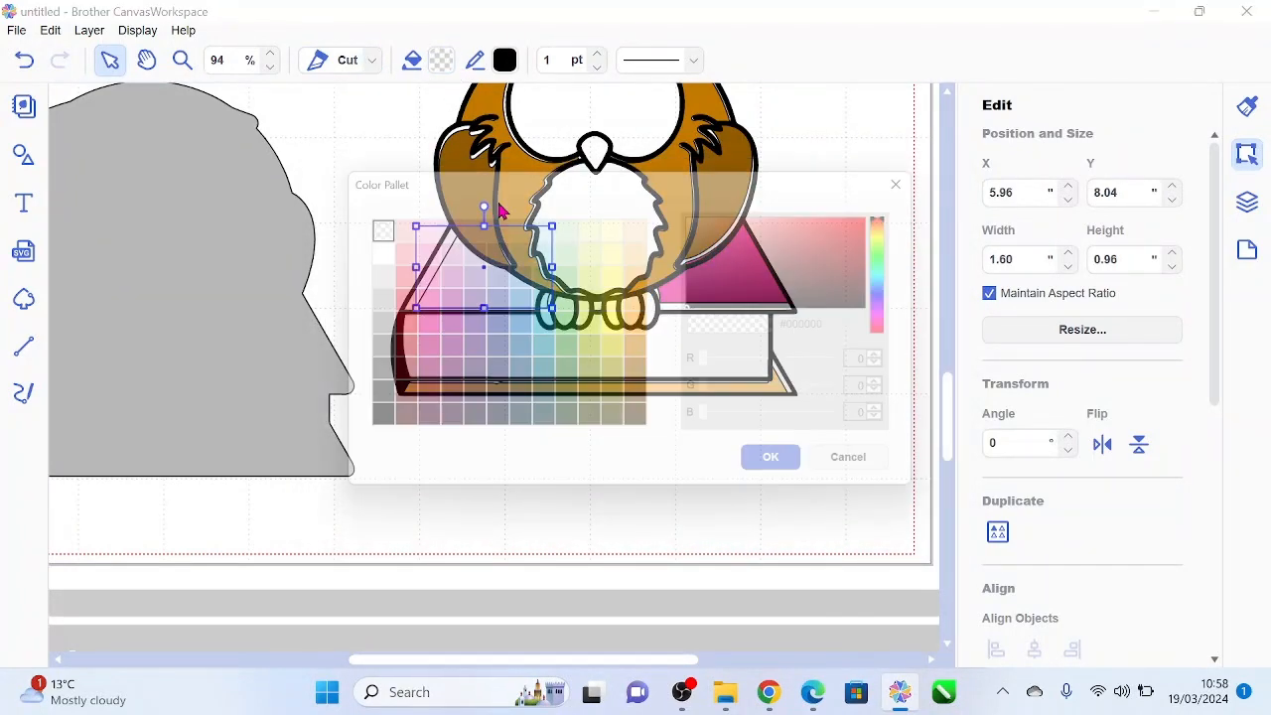
{"action": "left_click", "coordinate": [407, 254]}
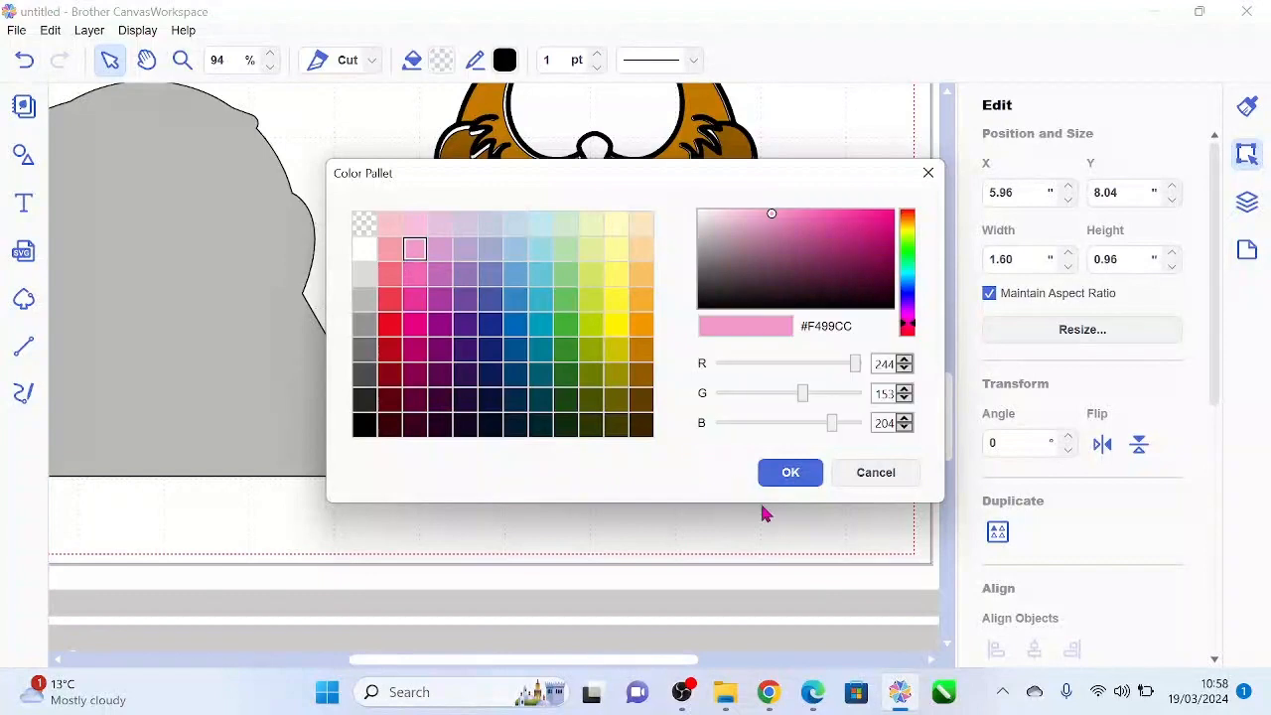
{"action": "left_click", "coordinate": [790, 471]}
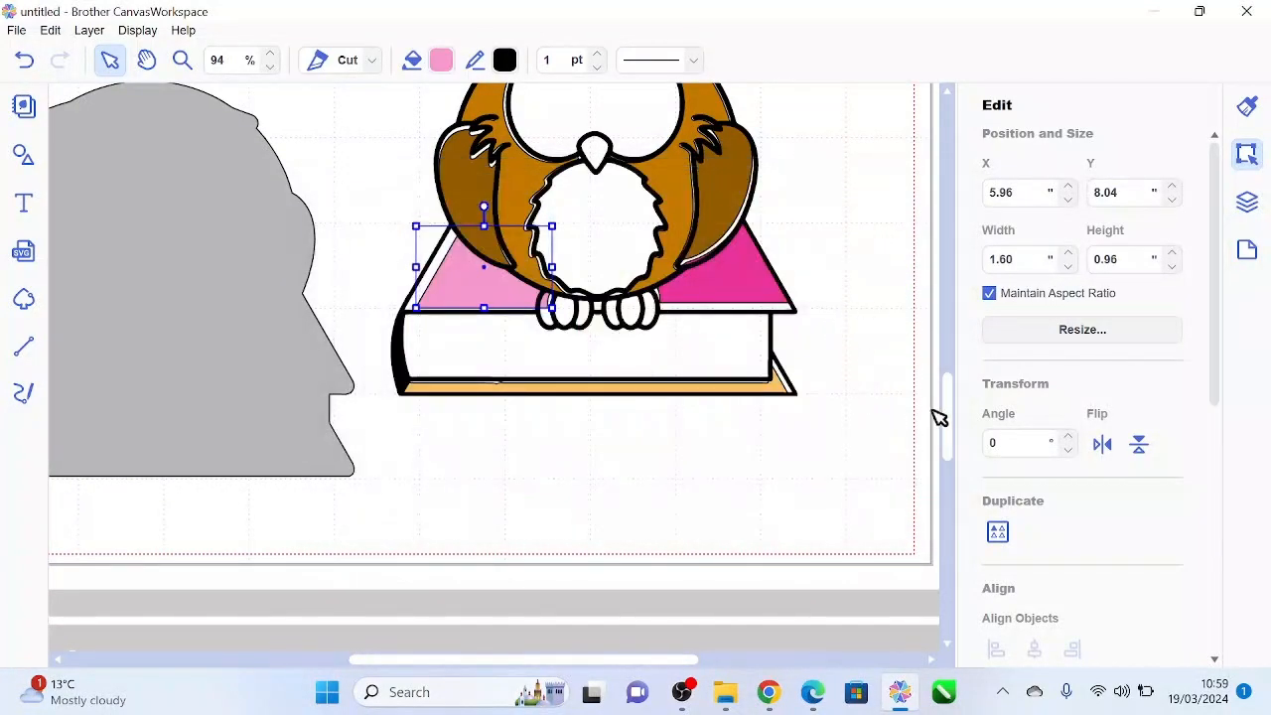
{"action": "left_click_drag", "start_coordinate": [947, 386], "coordinate": [952, 341]}
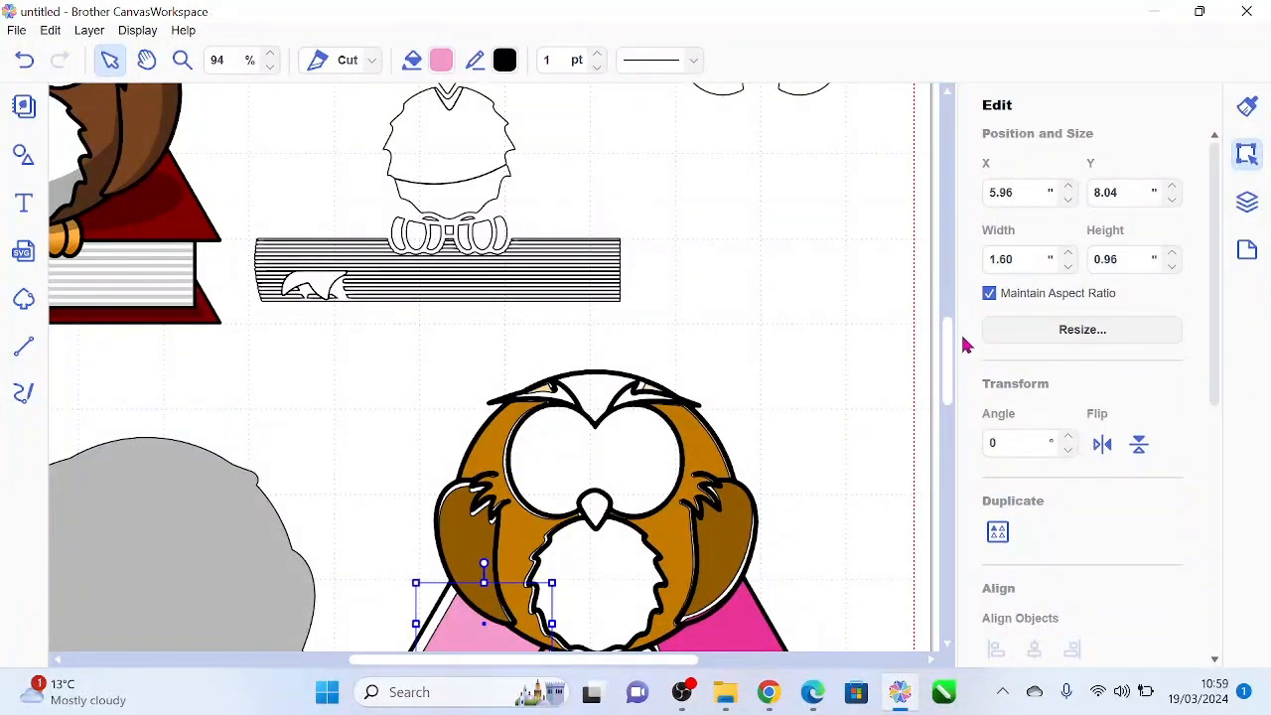
{"action": "left_click_drag", "start_coordinate": [948, 365], "coordinate": [950, 411]}
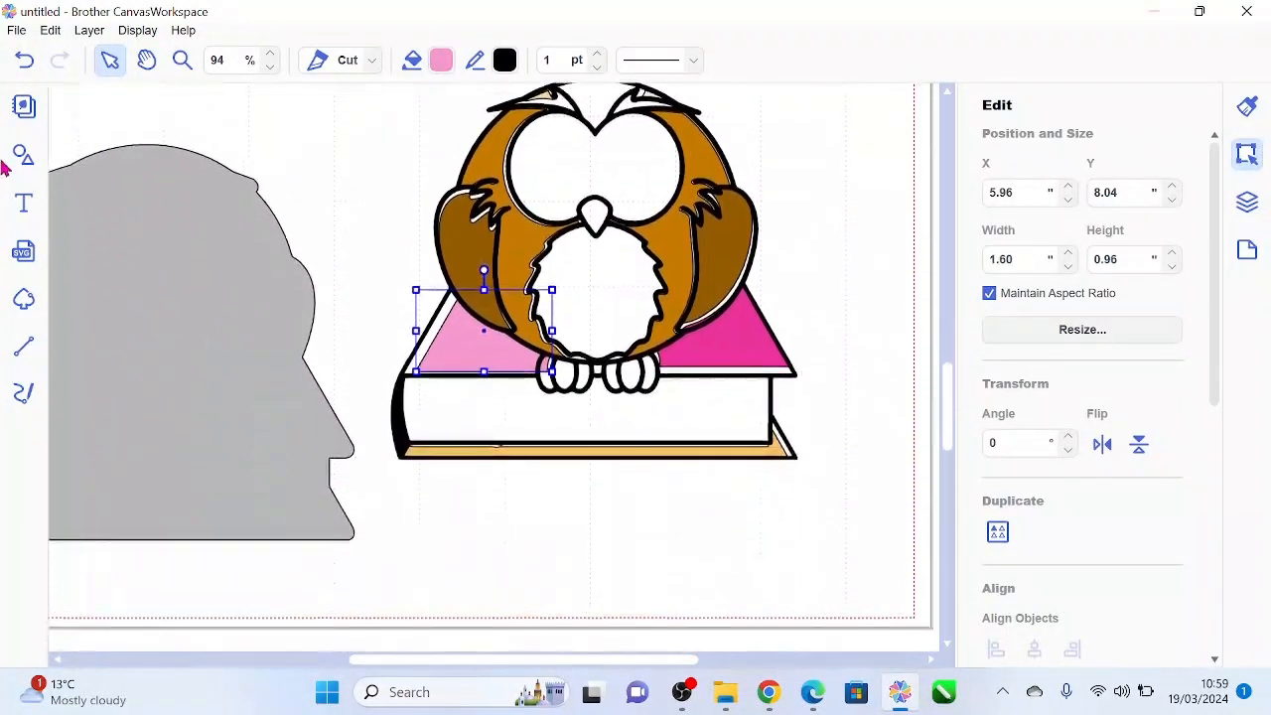
Insert a square, flatten it to about 0.82 inches high and place it over the outlined book's page block.
{"action": "left_click", "coordinate": [21, 156]}
{"action": "left_click_drag", "start_coordinate": [140, 181], "coordinate": [768, 402]}
{"action": "left_click", "coordinate": [30, 167]}
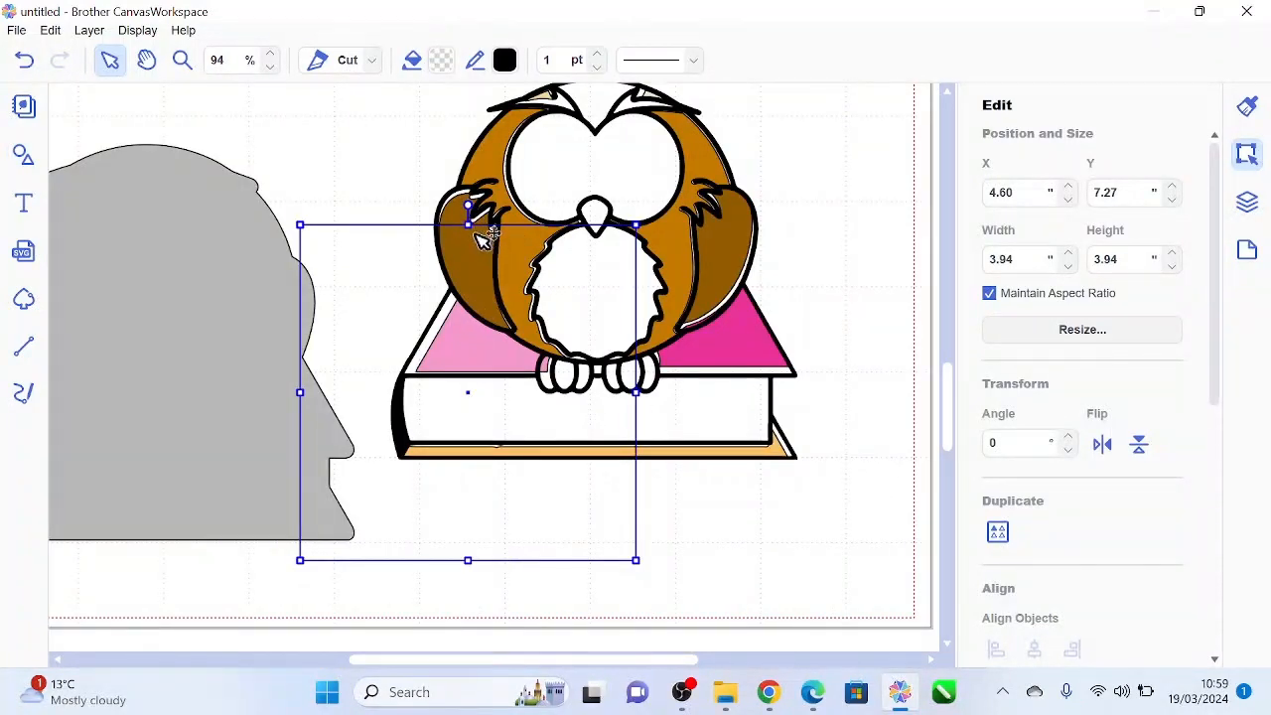
{"action": "left_click_drag", "start_coordinate": [467, 226], "coordinate": [486, 496]}
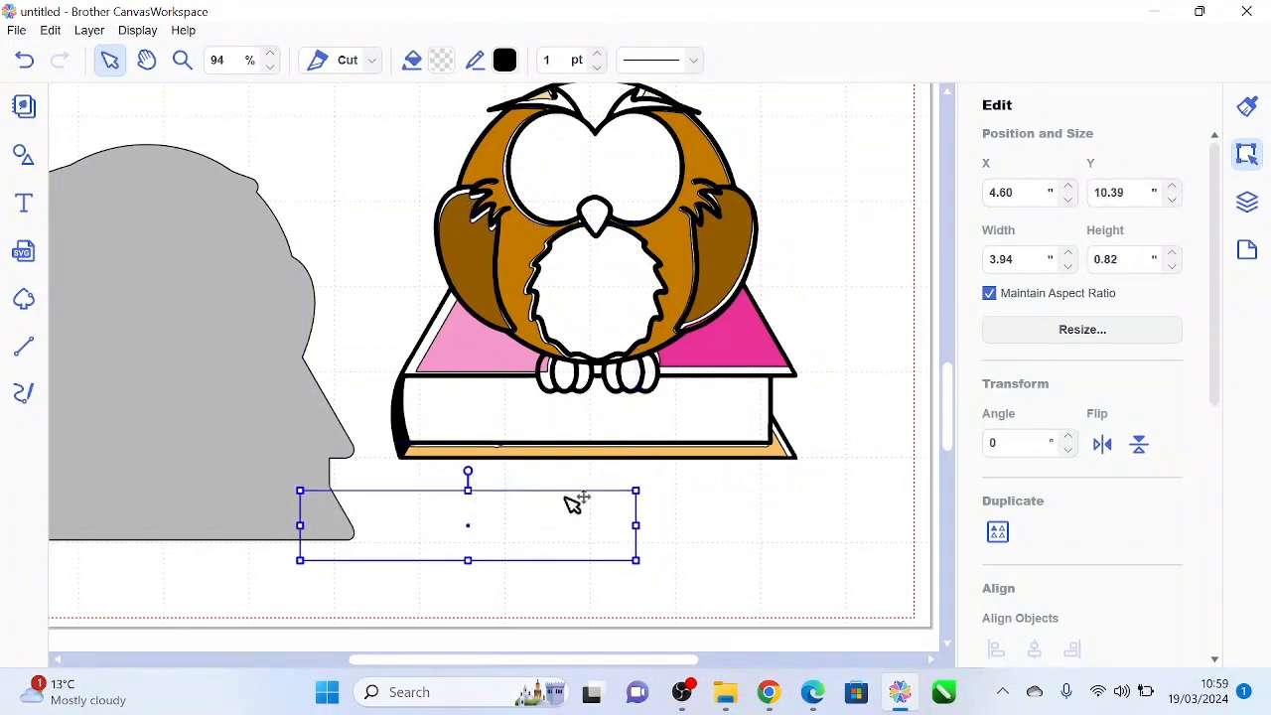
{"action": "left_click_drag", "start_coordinate": [570, 503], "coordinate": [656, 420]}
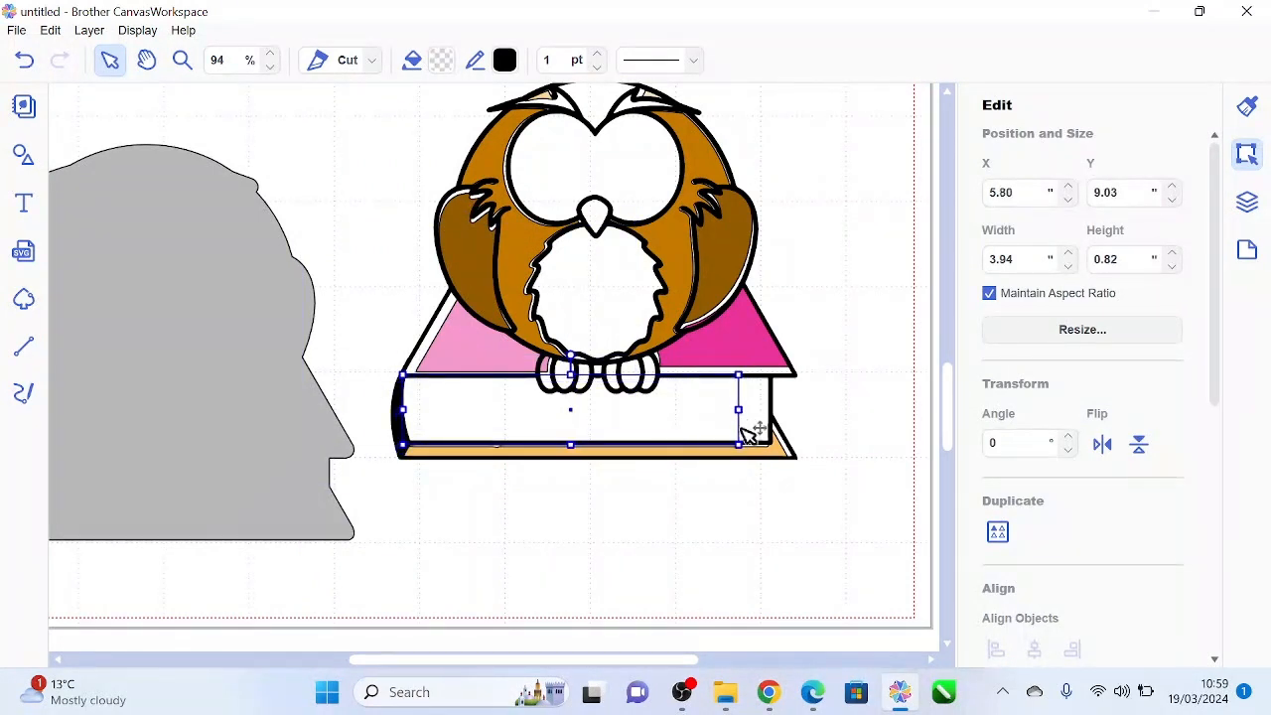
Stretch the rectangle to about 4.29 by 0.85 inches so it covers the outlined book's page block.
{"action": "left_click_drag", "start_coordinate": [733, 408], "coordinate": [770, 408]}
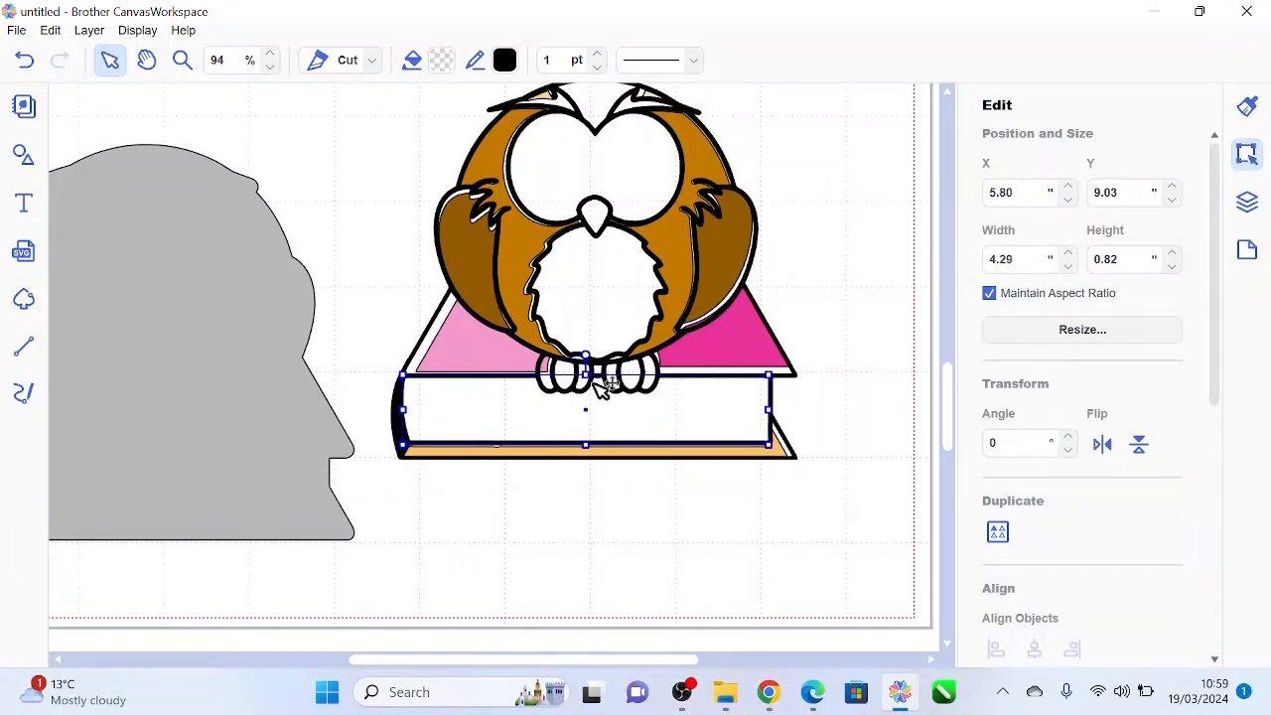
{"action": "left_click_drag", "start_coordinate": [586, 377], "coordinate": [587, 374]}
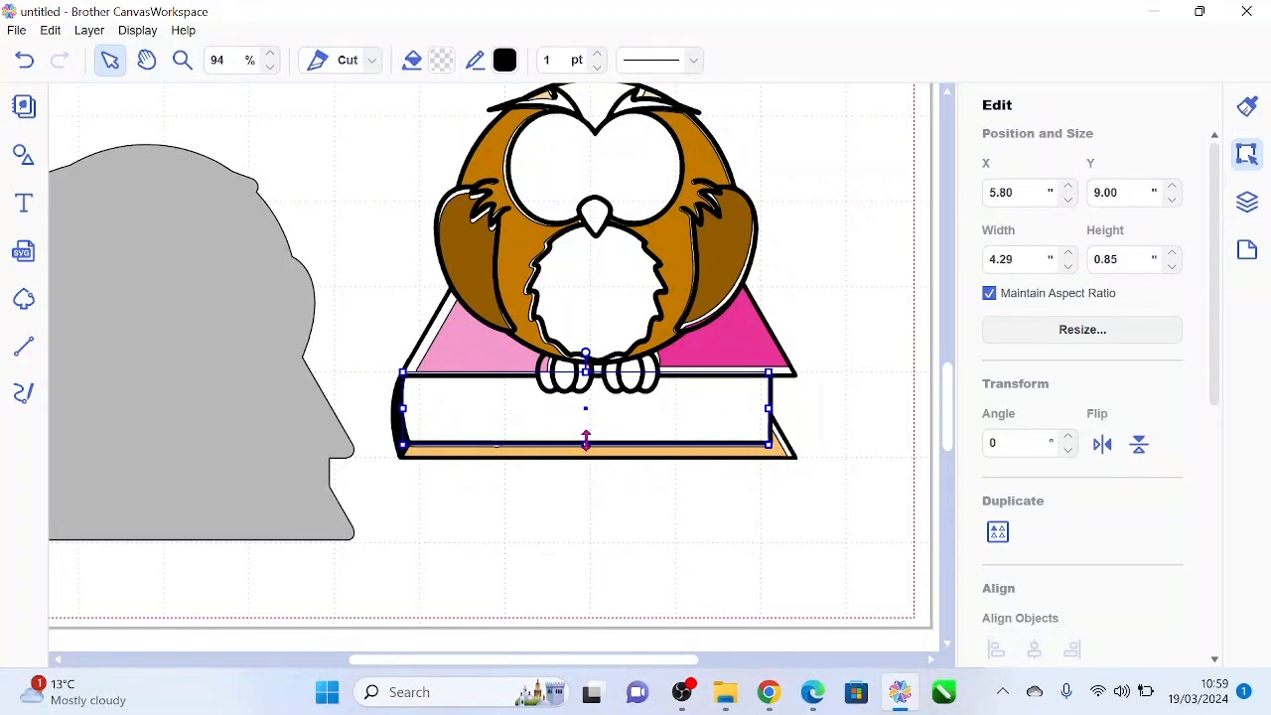
{"action": "left_click_drag", "start_coordinate": [587, 441], "coordinate": [591, 446]}
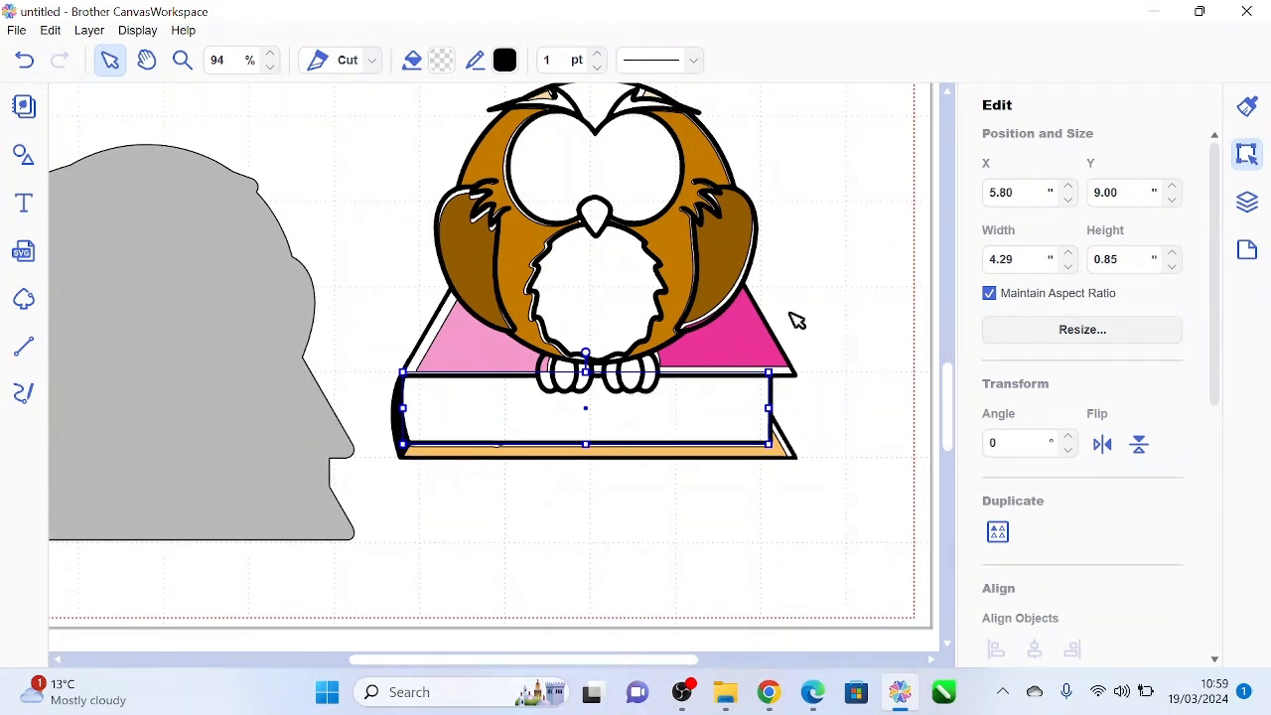
Fill the page block rectangle with orange #F5AD33.
{"action": "left_click", "coordinate": [440, 60]}
{"action": "left_click", "coordinate": [640, 301]}
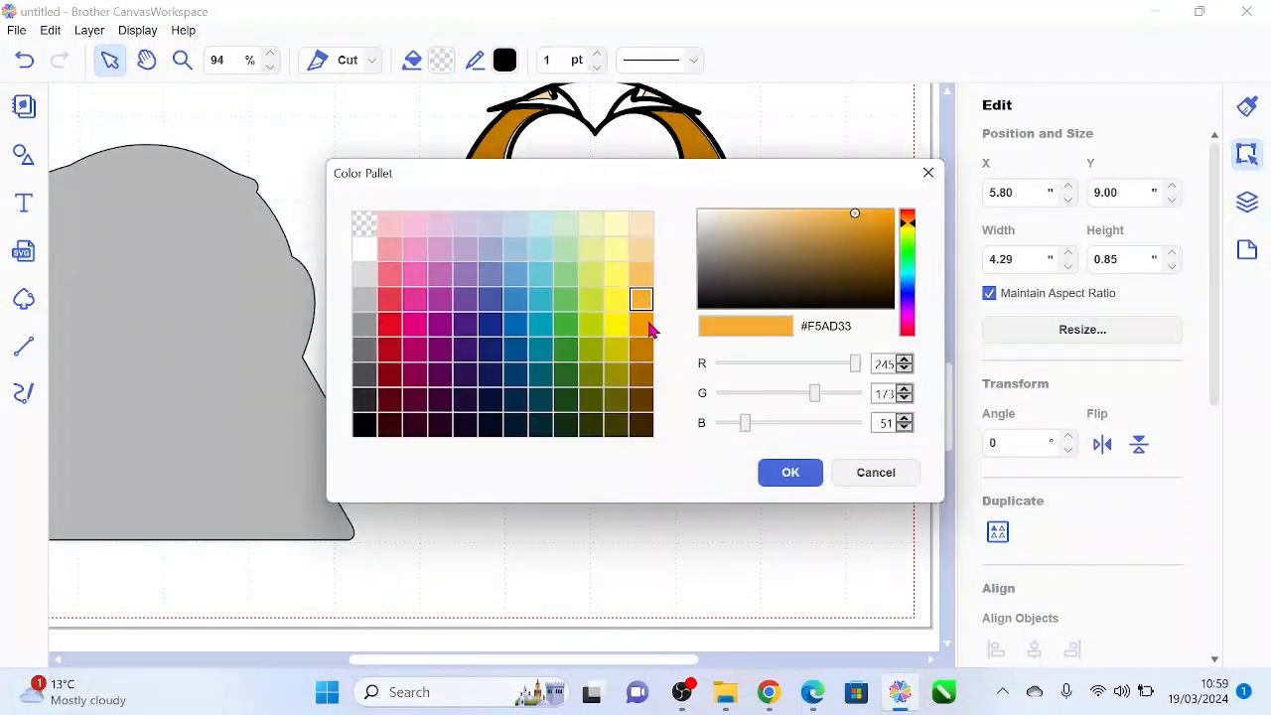
{"action": "left_click", "coordinate": [784, 472]}
{"action": "left_click", "coordinate": [633, 572]}
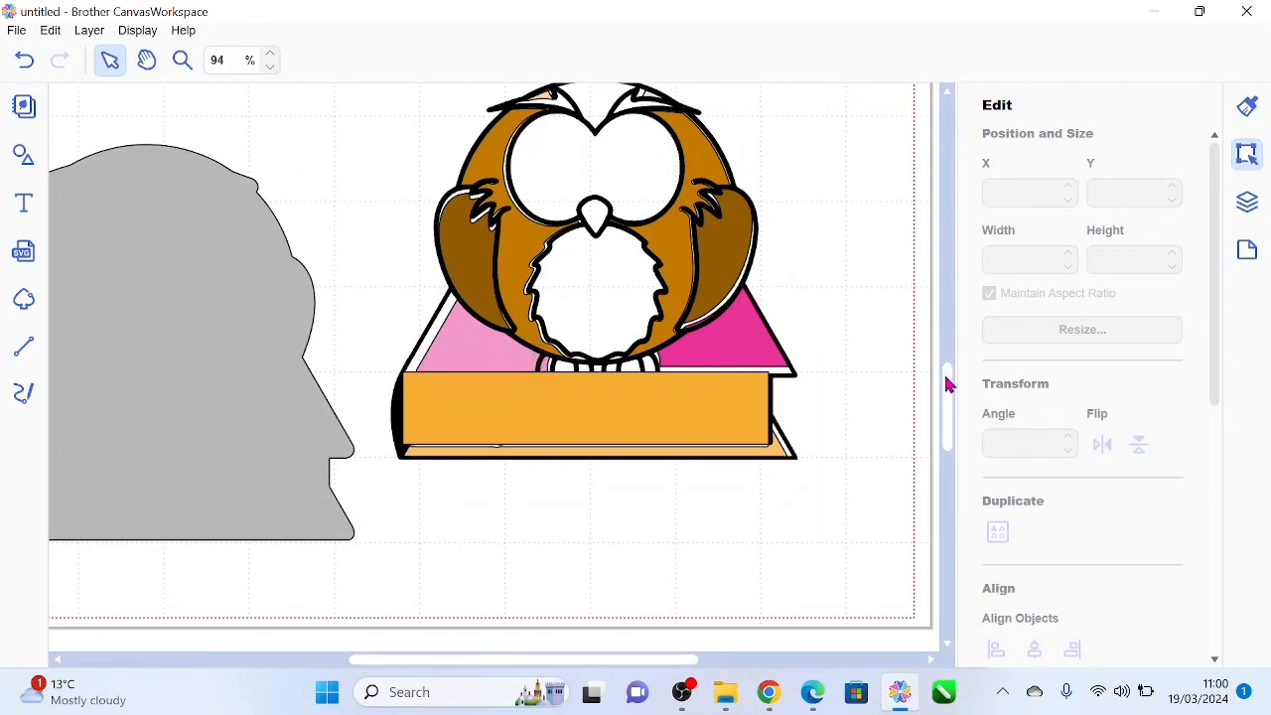
Move the traced left pupil into the empty space beside the owl's chest and lower the eye piece next to it.
{"action": "left_click_drag", "start_coordinate": [947, 382], "coordinate": [941, 331]}
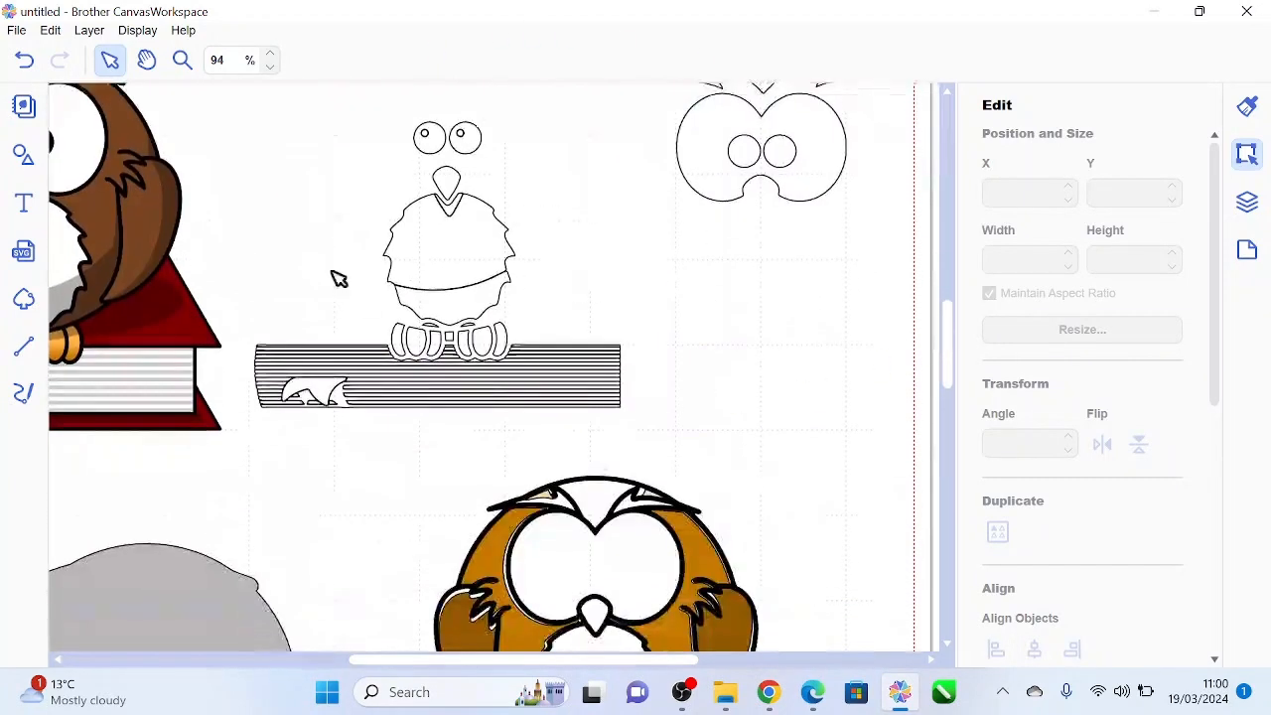
{"action": "left_click_drag", "start_coordinate": [430, 140], "coordinate": [632, 225]}
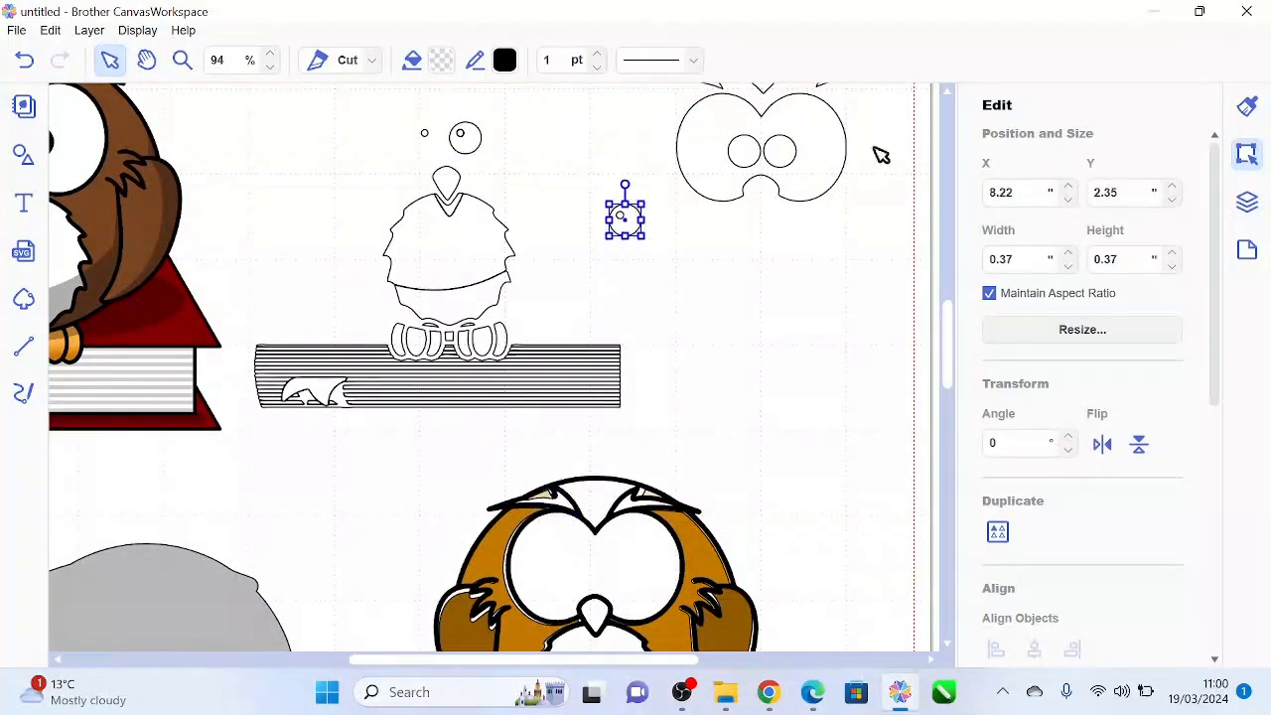
{"action": "left_click_drag", "start_coordinate": [828, 156], "coordinate": [825, 276]}
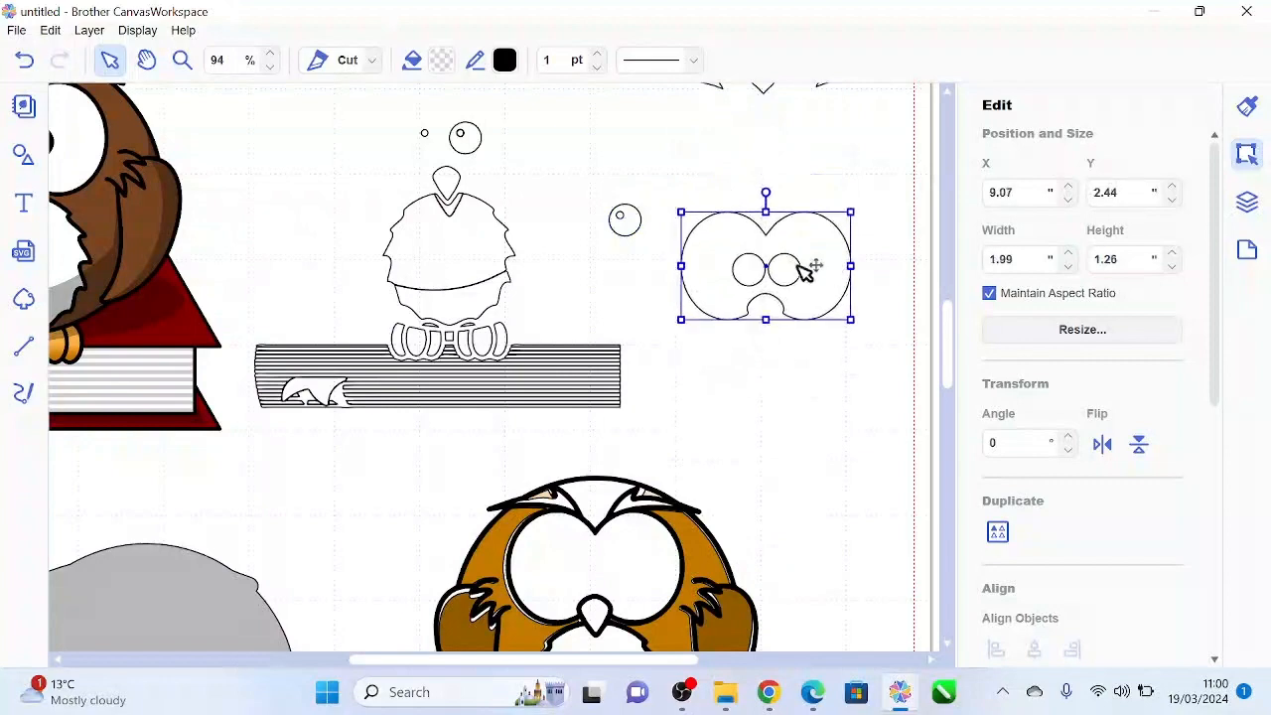
Fill the separated pupil with black #000000.
{"action": "left_click_drag", "start_coordinate": [563, 189], "coordinate": [637, 256]}
{"action": "left_click", "coordinate": [444, 61]}
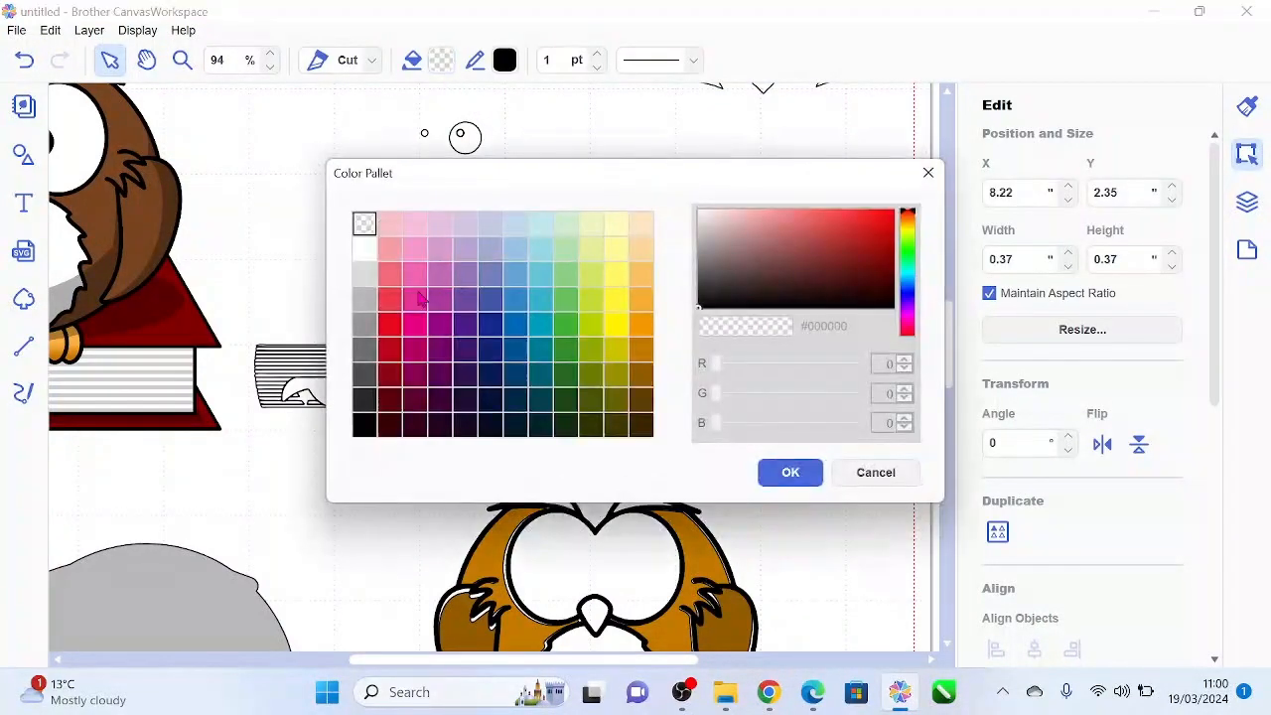
{"action": "left_click", "coordinate": [366, 424]}
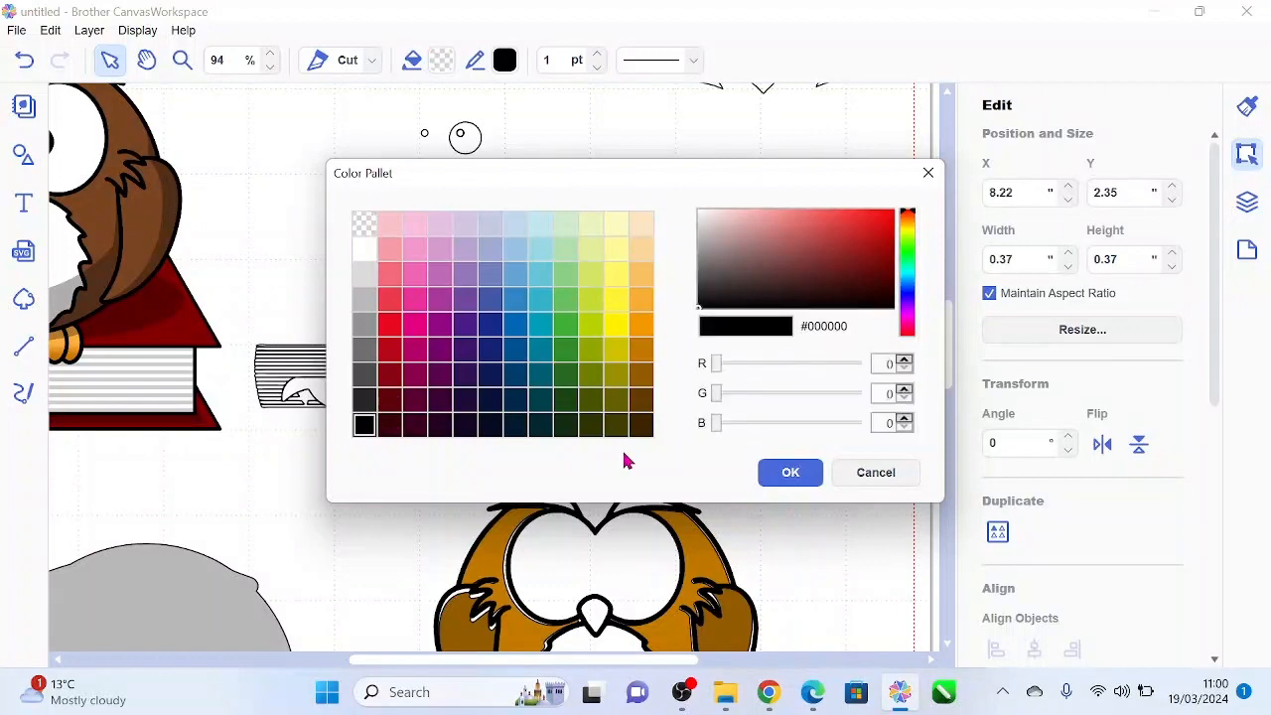
{"action": "left_click", "coordinate": [790, 472]}
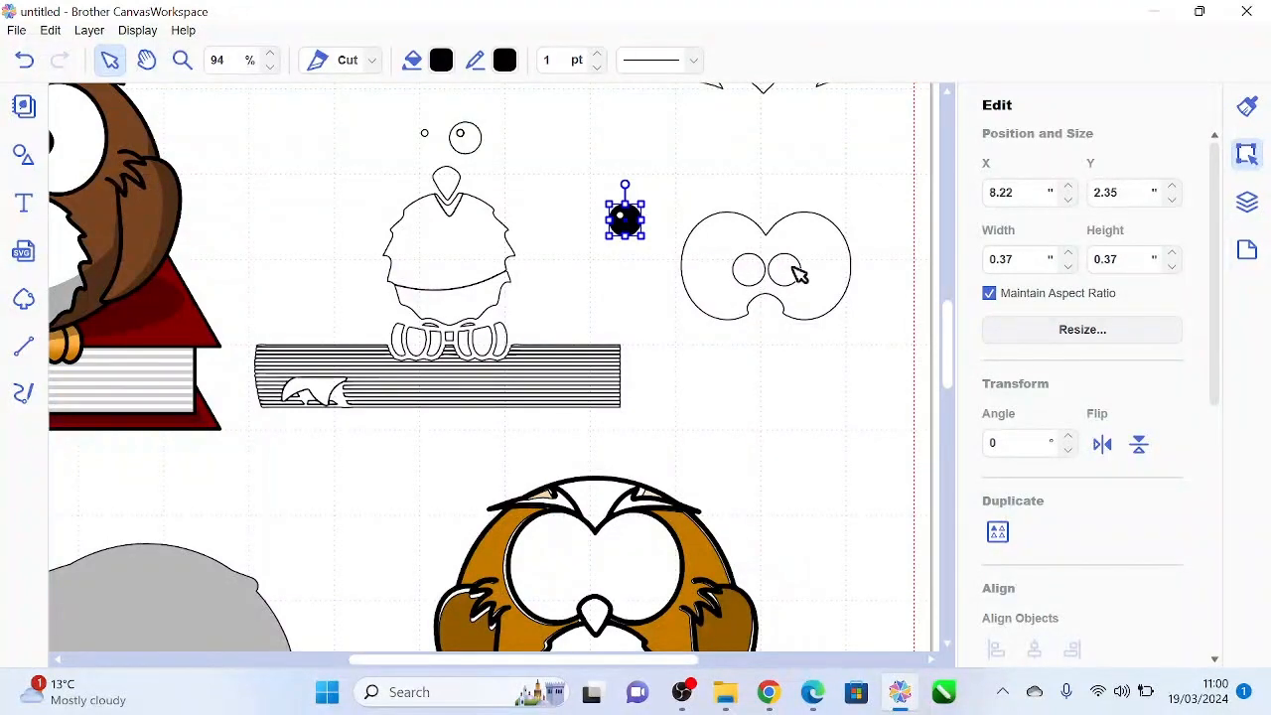
{"action": "left_click", "coordinate": [666, 235]}
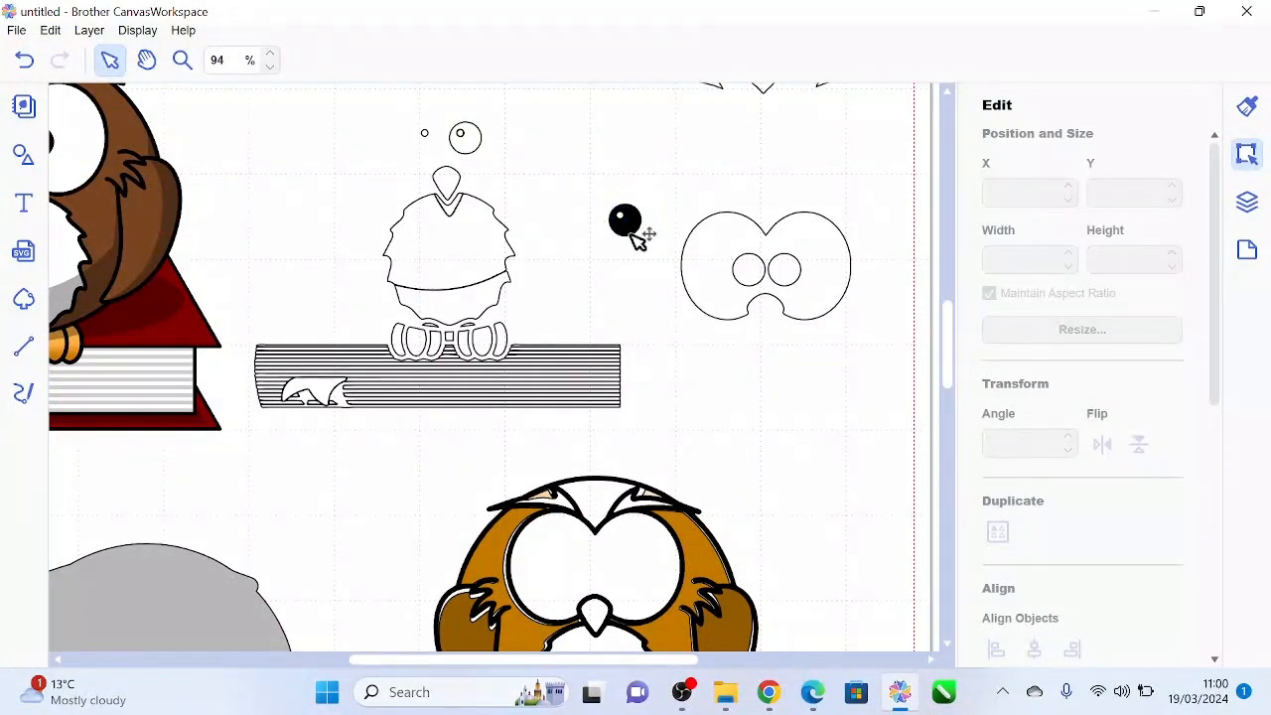
Try the black pupil over the right eye hole of the eye piece and move it back out beside the piece.
{"action": "left_click_drag", "start_coordinate": [638, 230], "coordinate": [795, 280]}
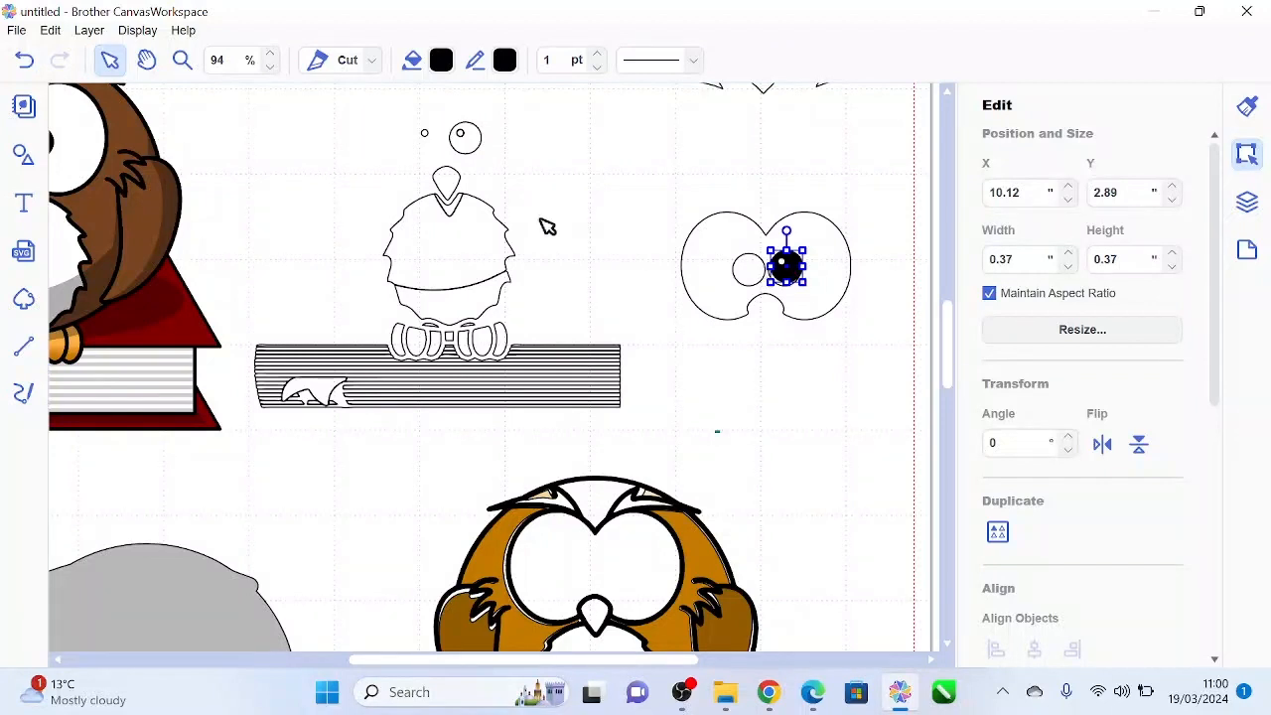
{"action": "left_click", "coordinate": [844, 174]}
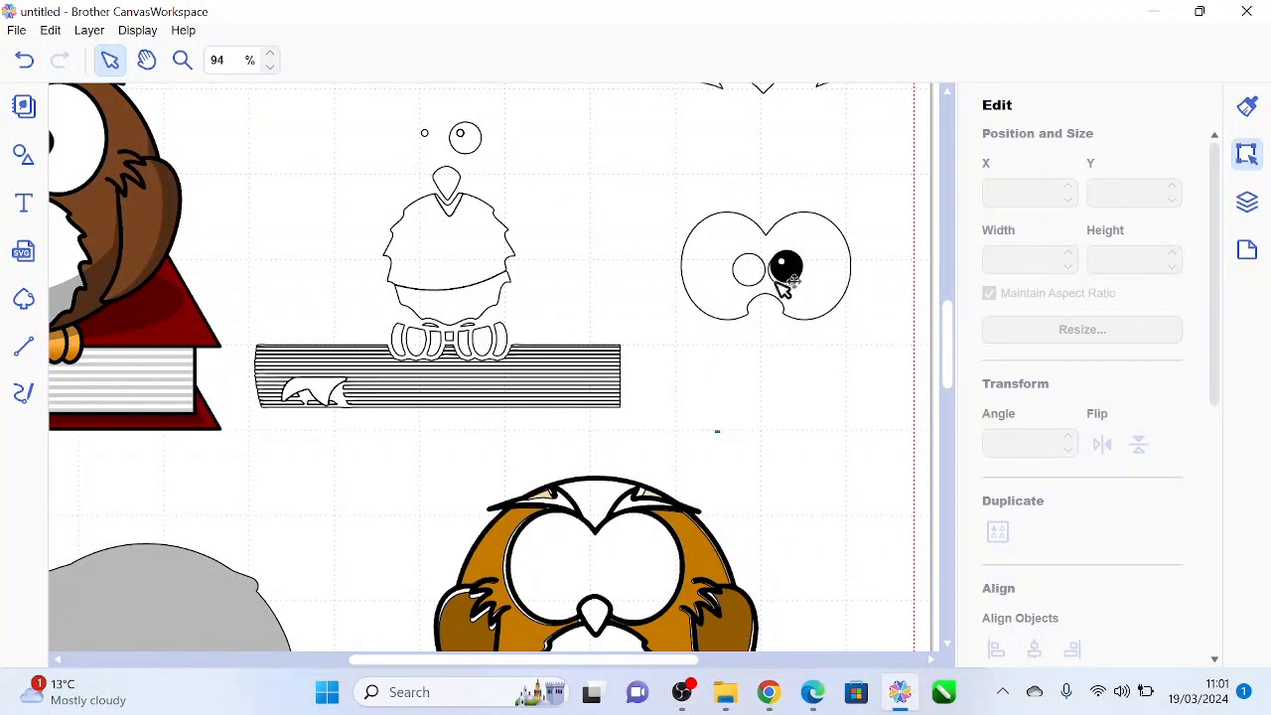
{"action": "left_click_drag", "start_coordinate": [791, 277], "coordinate": [767, 369]}
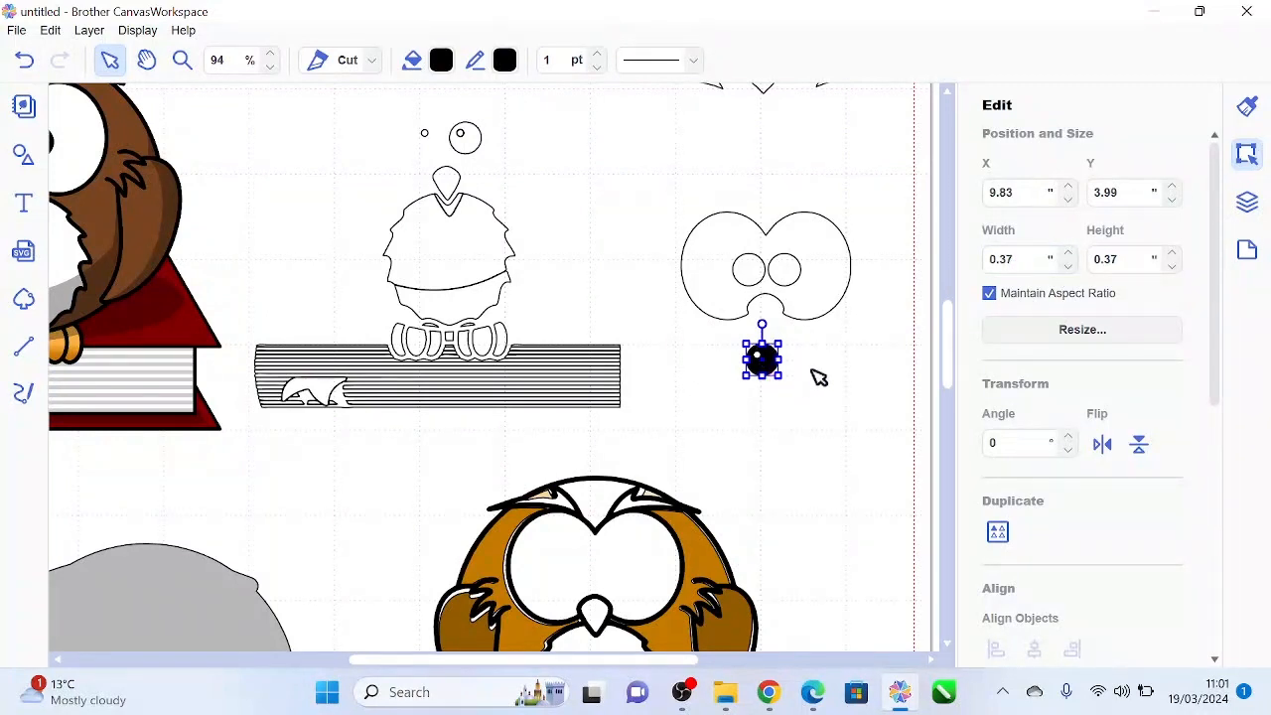
{"action": "left_click", "coordinate": [822, 400]}
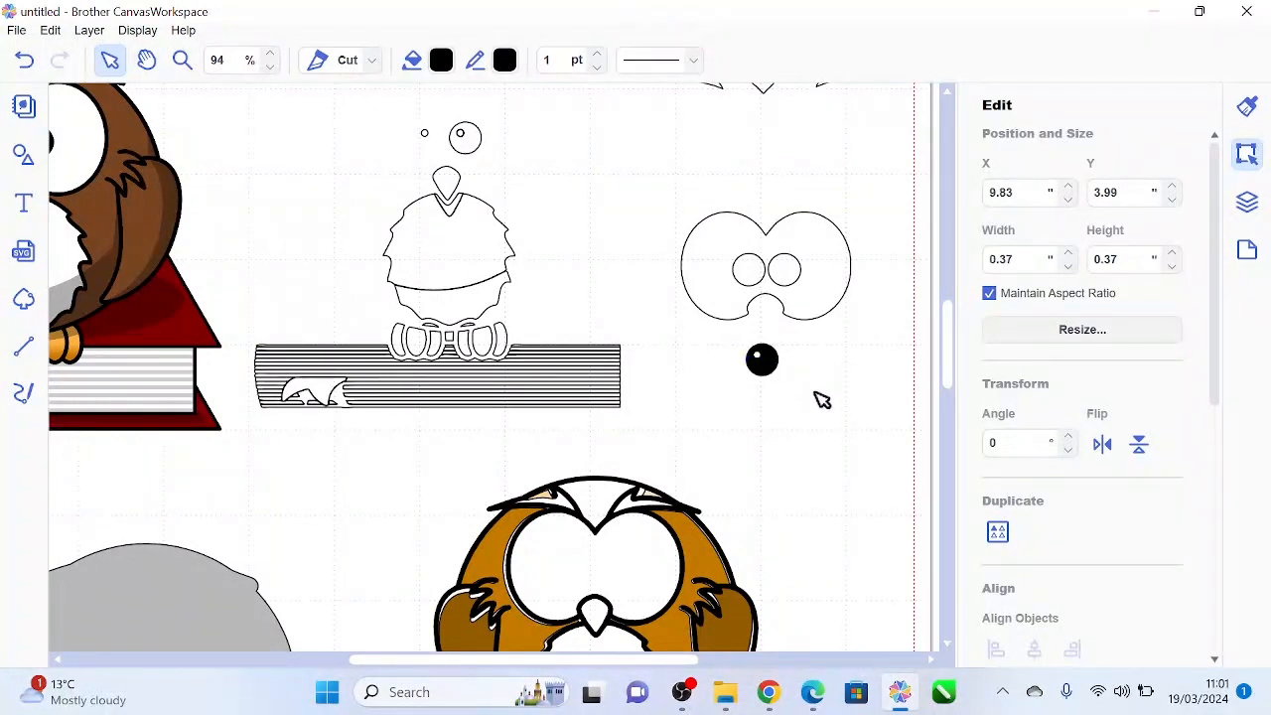
{"action": "left_click_drag", "start_coordinate": [778, 364], "coordinate": [647, 212]}
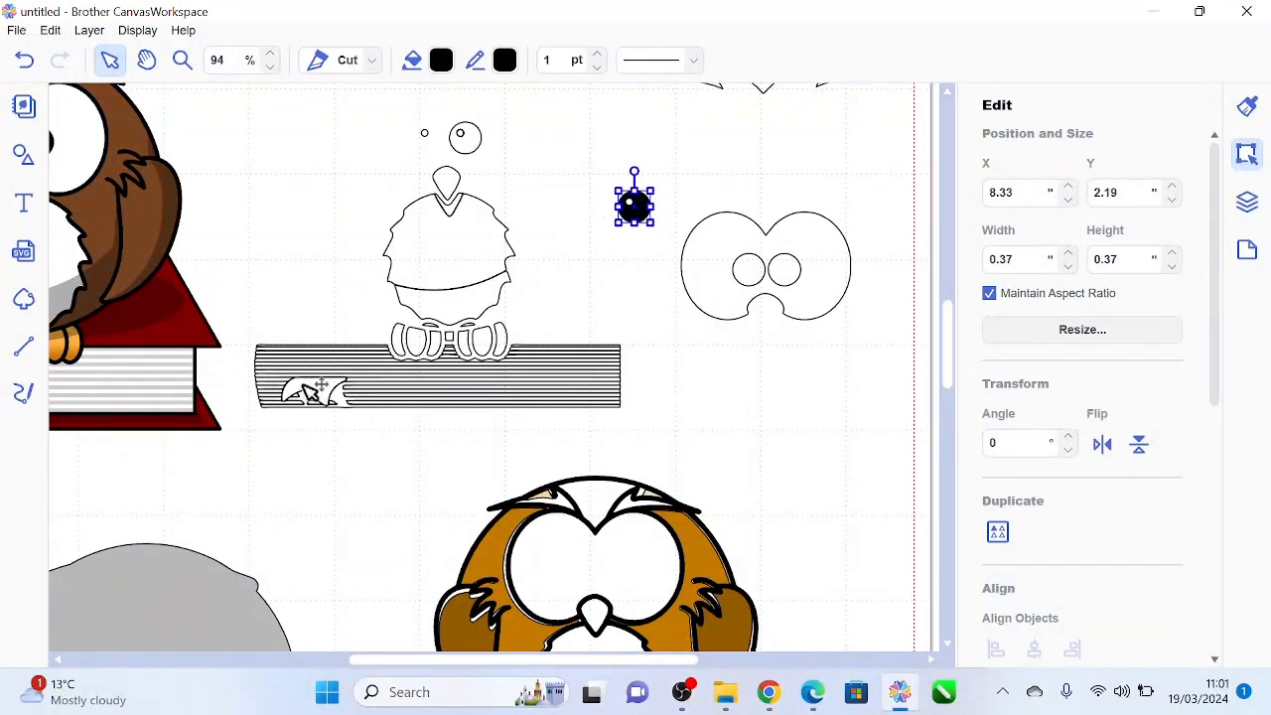
Move the small feather-shaped piece out of the traced page stripes to beside the outlined owl and fill it with dark blue.
{"action": "left_click_drag", "start_coordinate": [308, 395], "coordinate": [358, 572]}
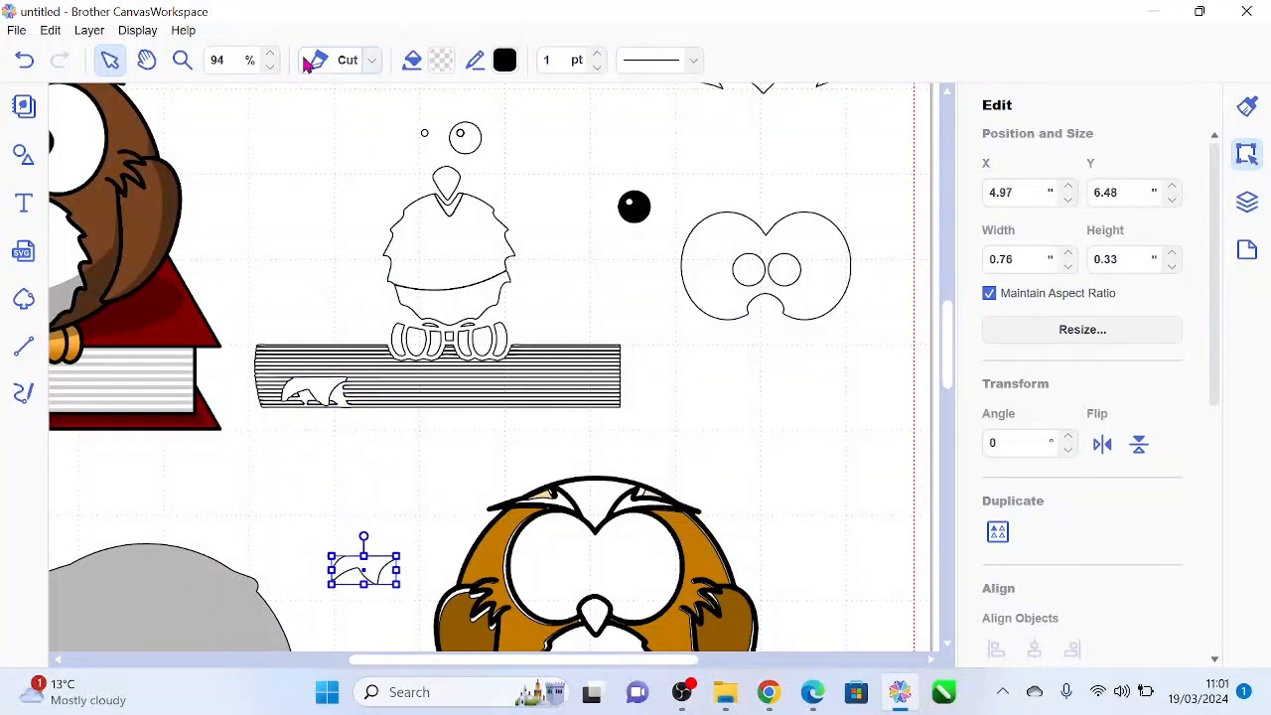
{"action": "left_click", "coordinate": [443, 62]}
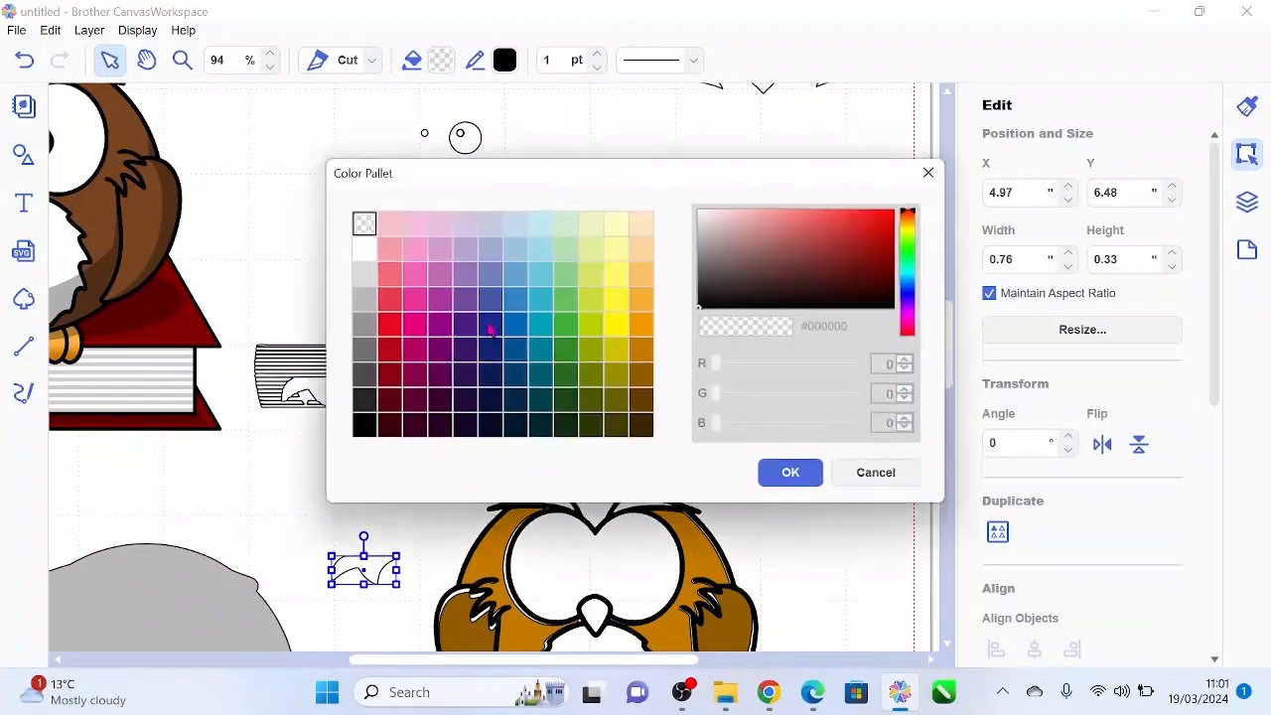
{"action": "left_click", "coordinate": [502, 321]}
{"action": "left_click", "coordinate": [790, 475]}
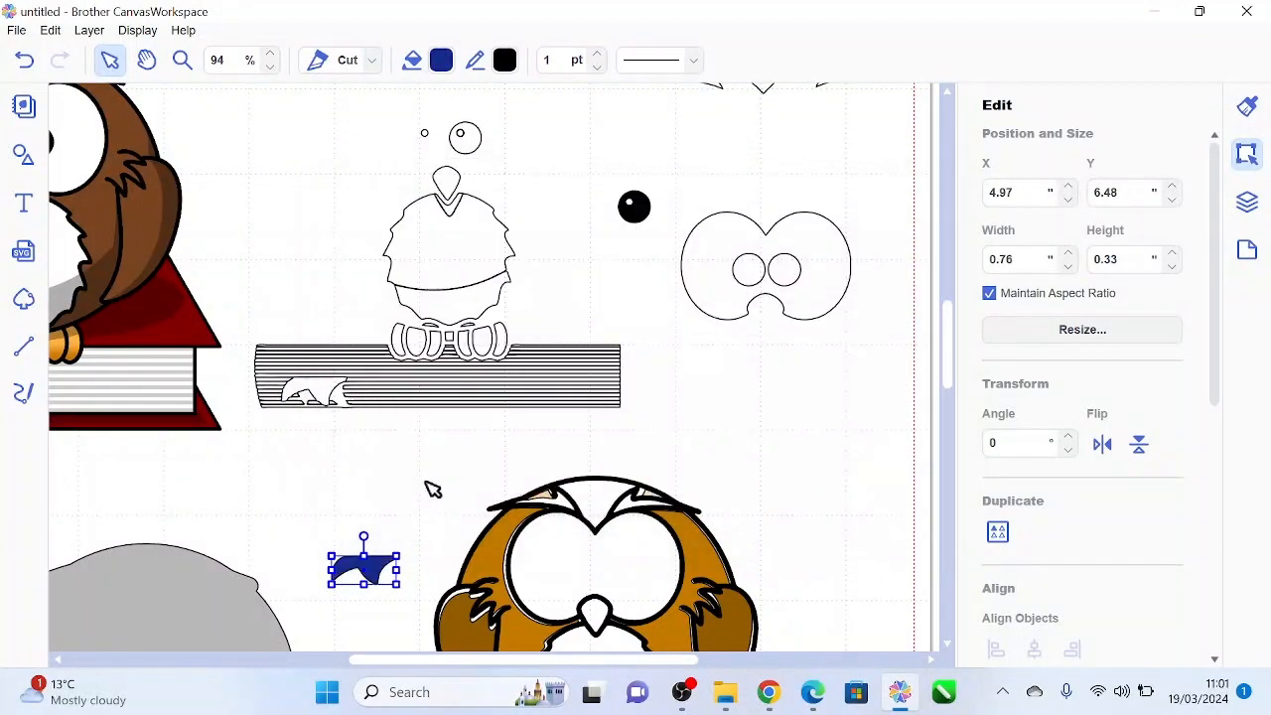
{"action": "left_click", "coordinate": [412, 491]}
Delete the traced page stripes reaching the book's left edge and the small slivers above the owl's feet.
{"action": "left_click", "coordinate": [264, 352]}
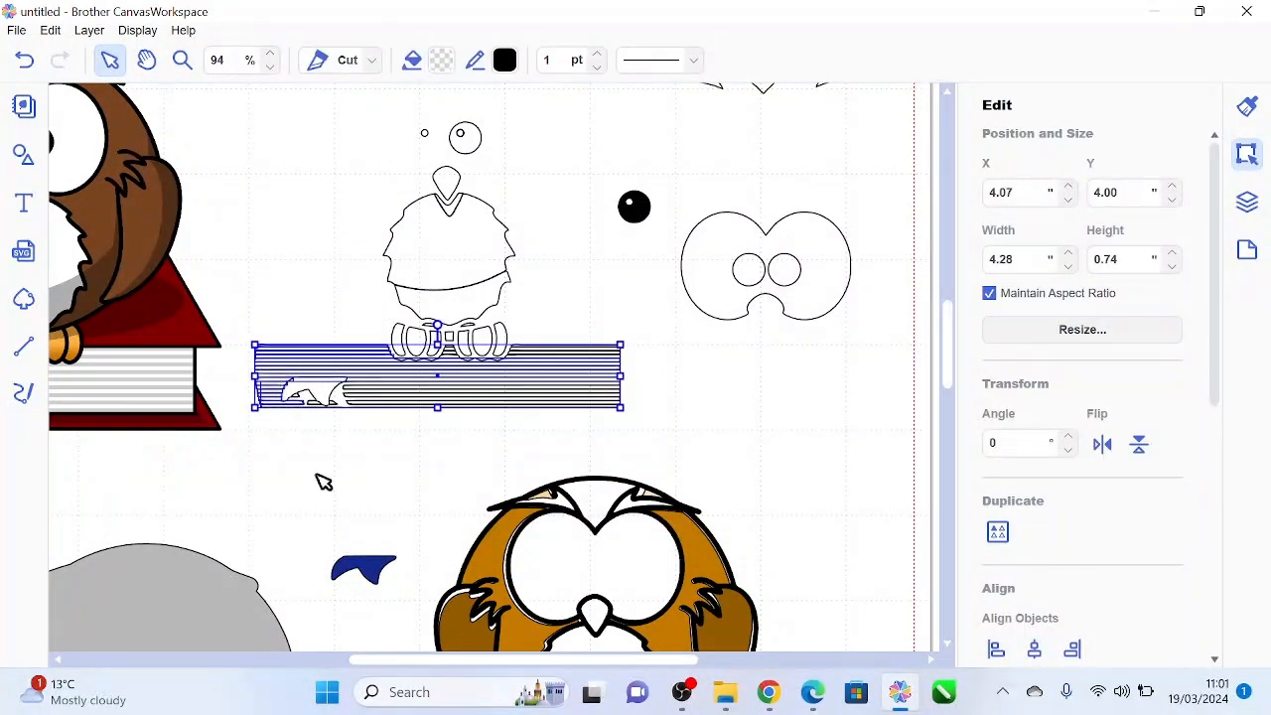
{"action": "left_click", "coordinate": [334, 448]}
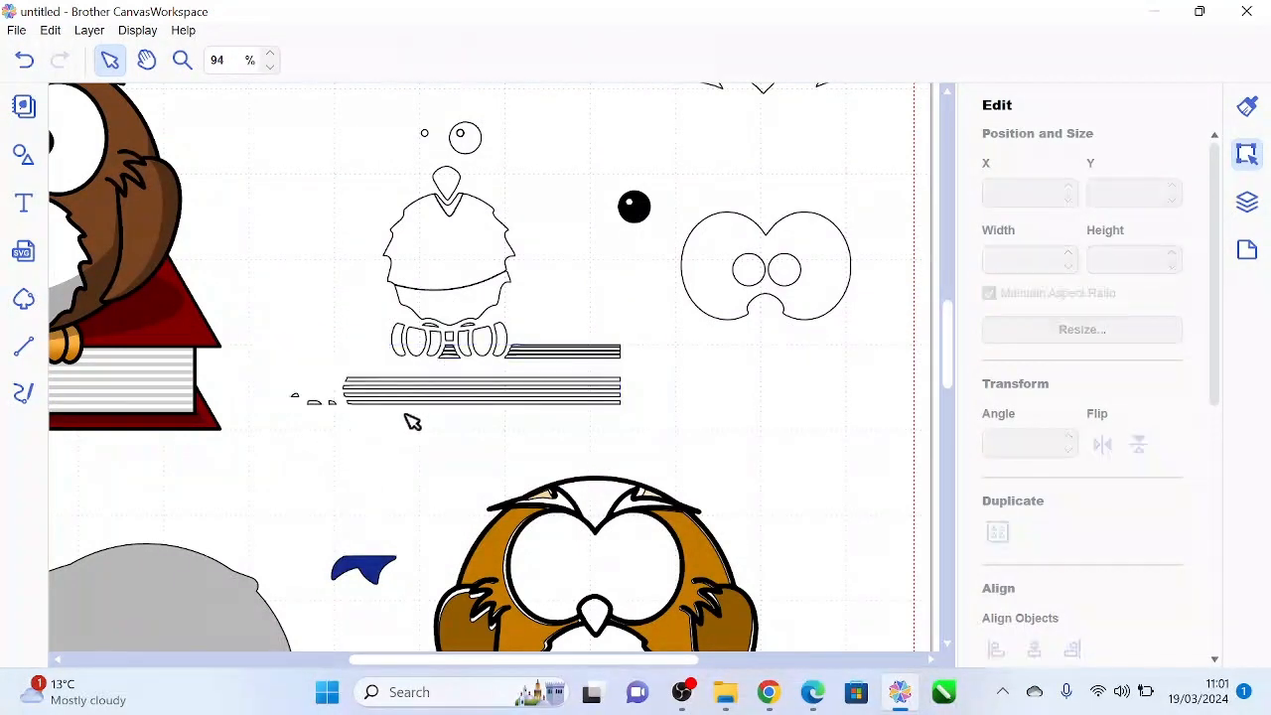
{"action": "left_click", "coordinate": [432, 325]}
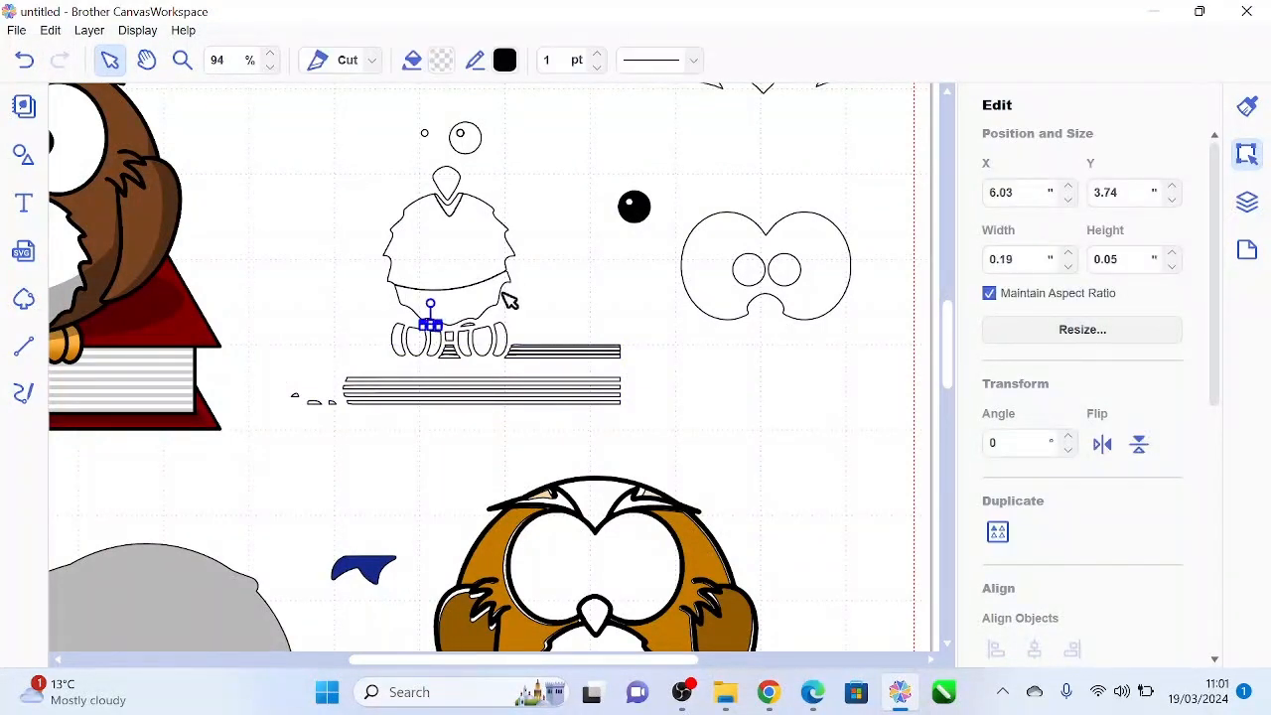
{"action": "left_click", "coordinate": [509, 300]}
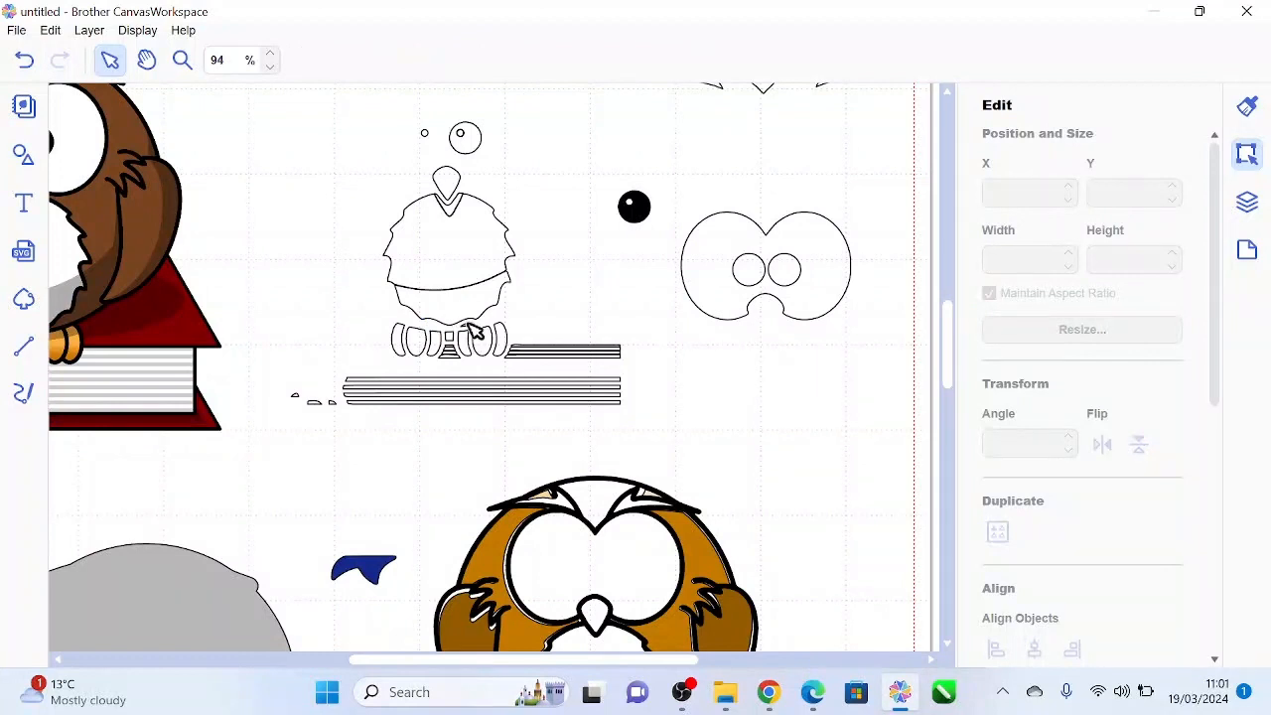
{"action": "left_click", "coordinate": [476, 330]}
Delete the leftover scraps between the owl's feet and the upper page stripes beside and below them.
{"action": "left_click", "coordinate": [455, 375]}
{"action": "left_click", "coordinate": [449, 357]}
{"action": "left_click", "coordinate": [457, 389]}
{"action": "left_click", "coordinate": [449, 340]}
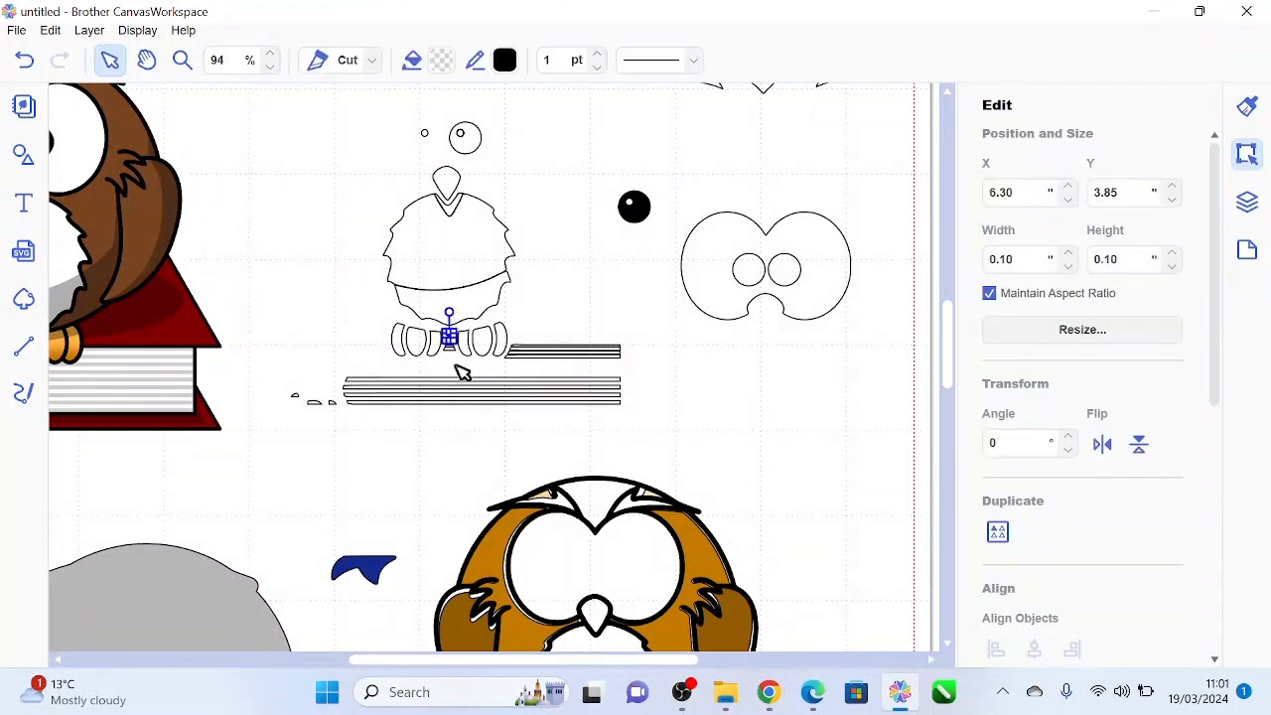
{"action": "left_click", "coordinate": [462, 372]}
{"action": "left_click", "coordinate": [455, 352]}
{"action": "left_click", "coordinate": [452, 373]}
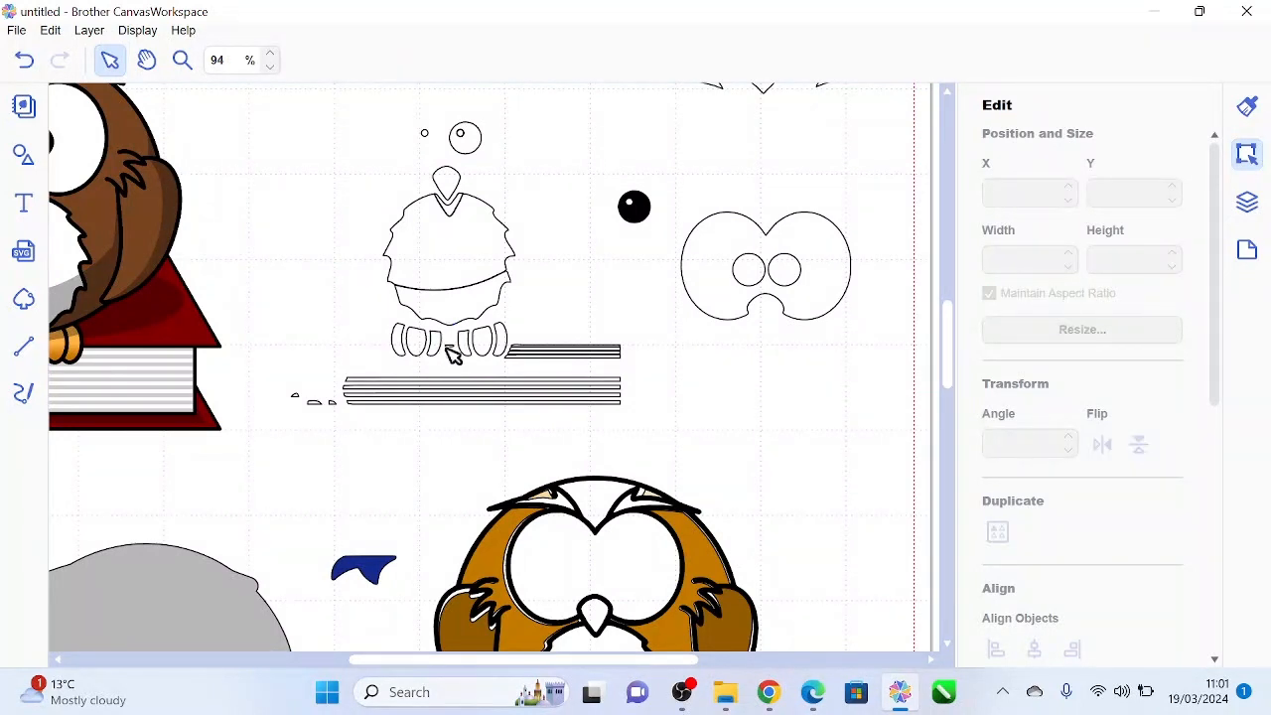
{"action": "left_click", "coordinate": [456, 350]}
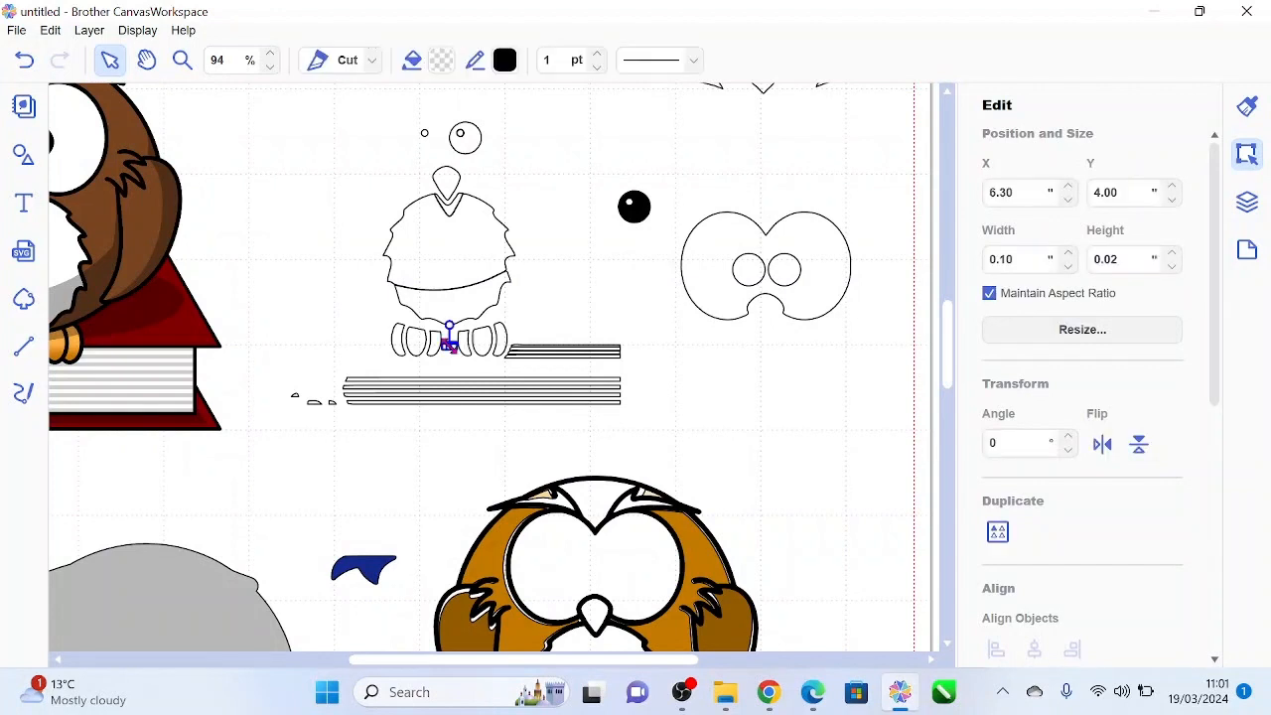
{"action": "left_click", "coordinate": [449, 377]}
{"action": "left_click", "coordinate": [568, 377]}
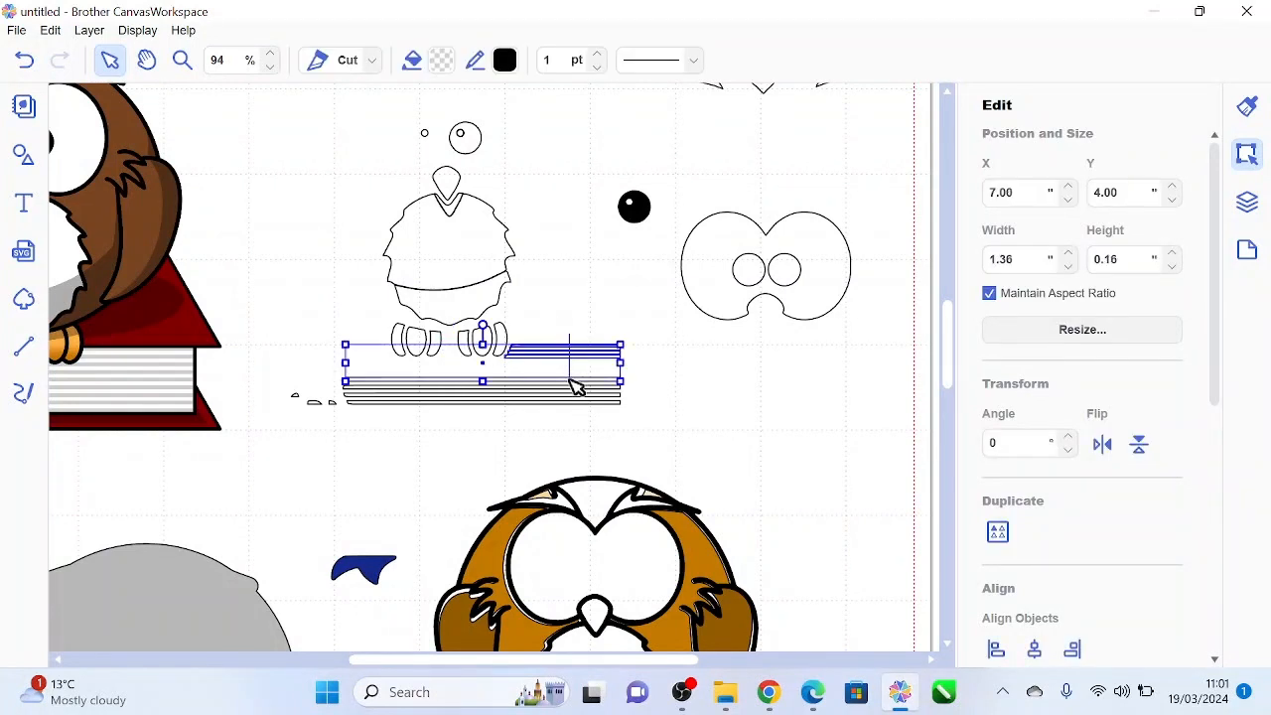
{"action": "key", "text": "Delete"}
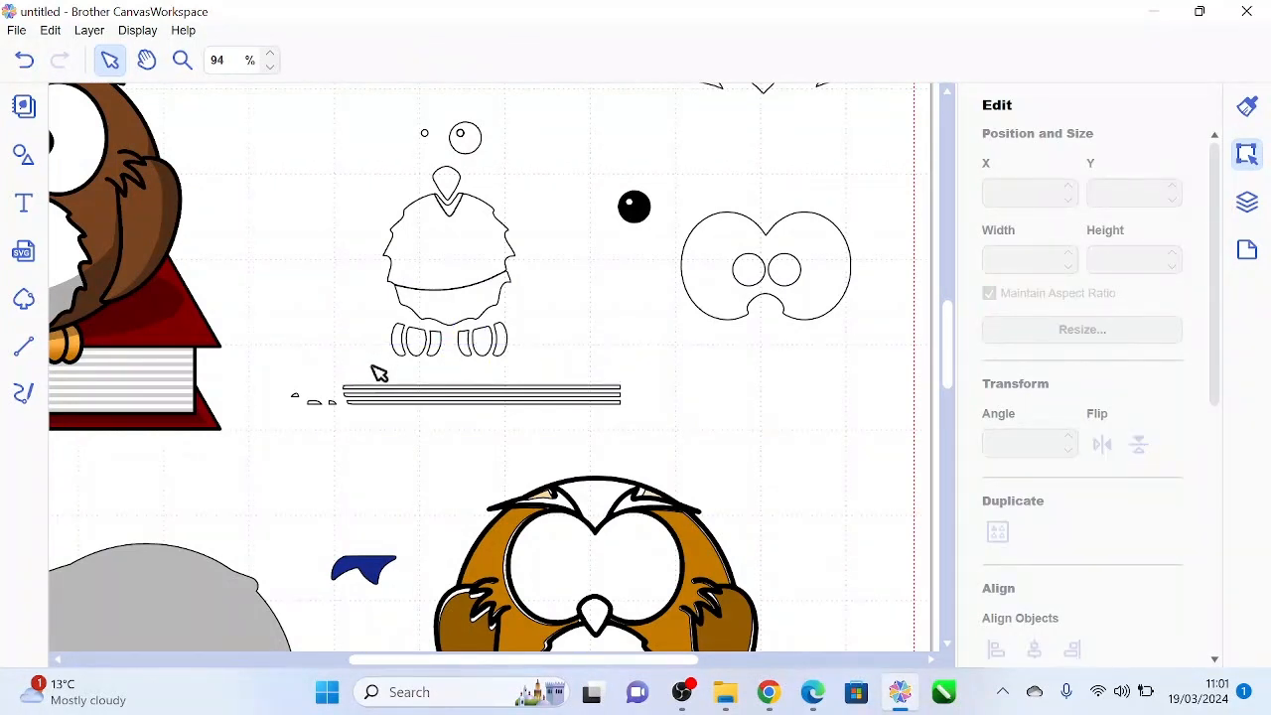
Fill all the owl's toe shapes below the traced belly with orange #F39800 and group them.
{"action": "left_click_drag", "start_coordinate": [378, 372], "coordinate": [526, 316]}
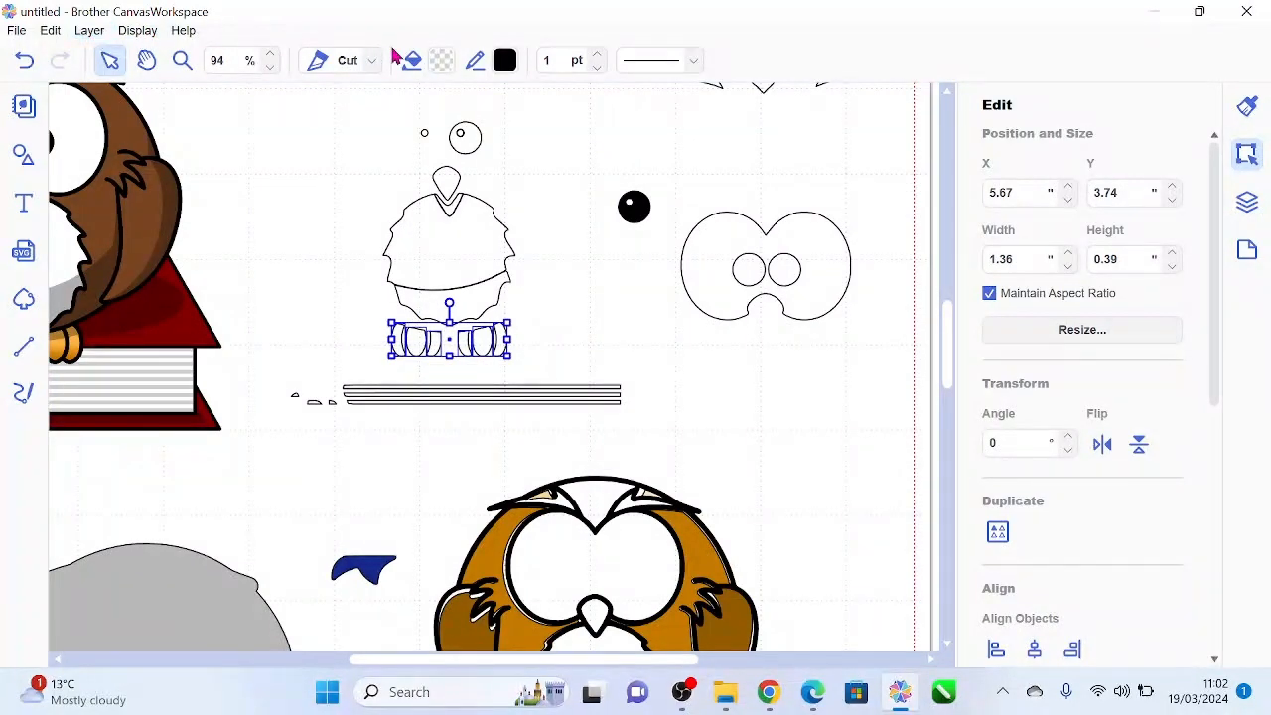
{"action": "left_click", "coordinate": [443, 62]}
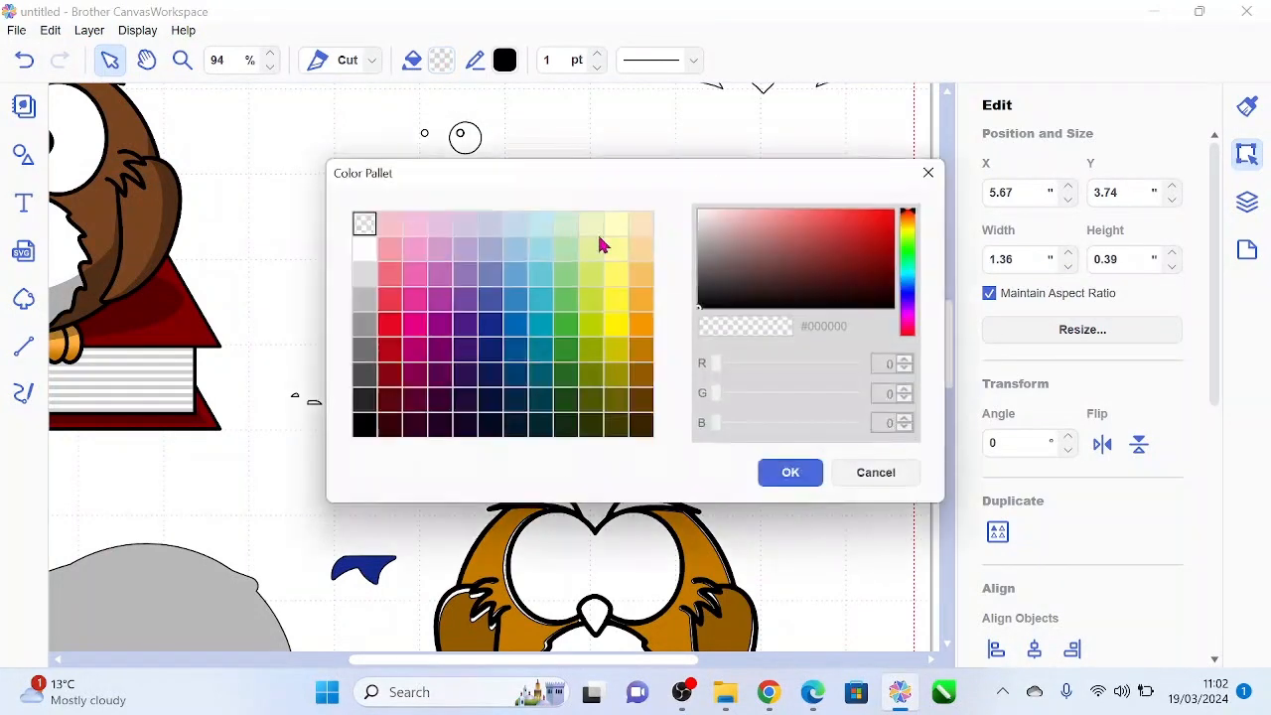
{"action": "left_click", "coordinate": [639, 327]}
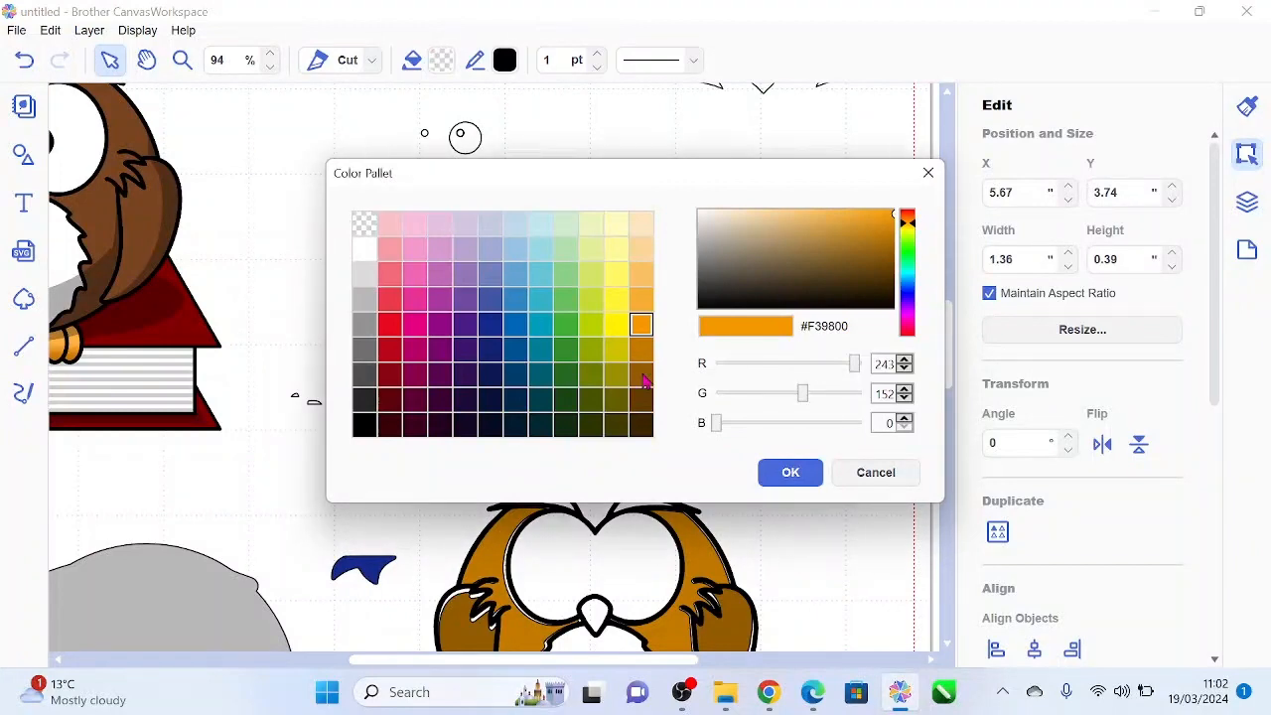
{"action": "left_click", "coordinate": [794, 475]}
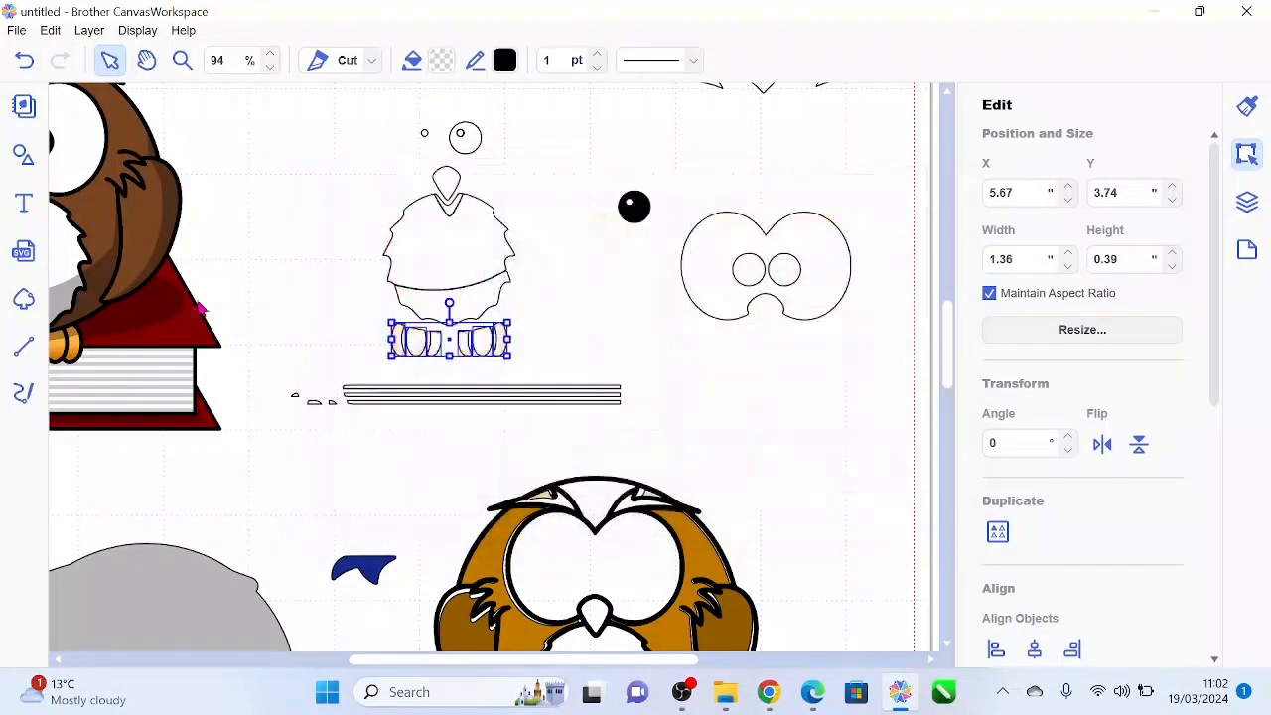
{"action": "left_click", "coordinate": [89, 30]}
{"action": "left_click", "coordinate": [69, 185]}
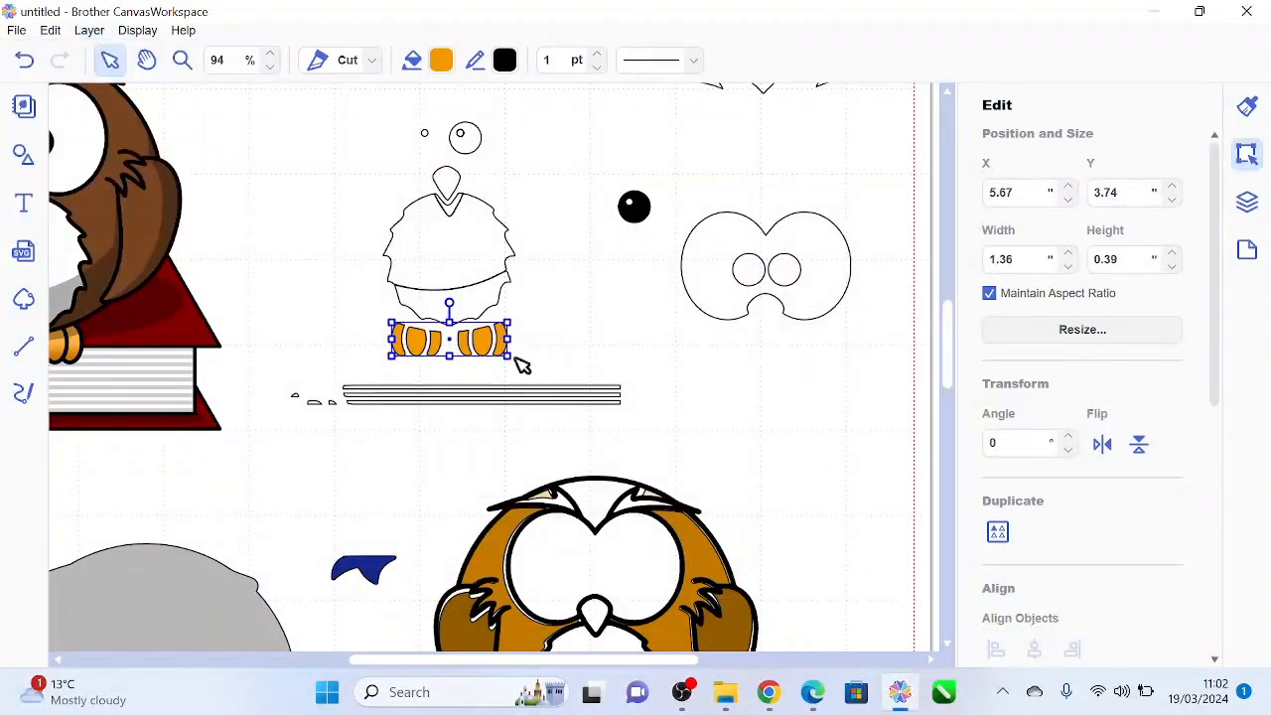
Move the grouped orange toes onto the feet of the outlined owl and bring them in front of the book.
{"action": "left_click_drag", "start_coordinate": [497, 328], "coordinate": [635, 651]}
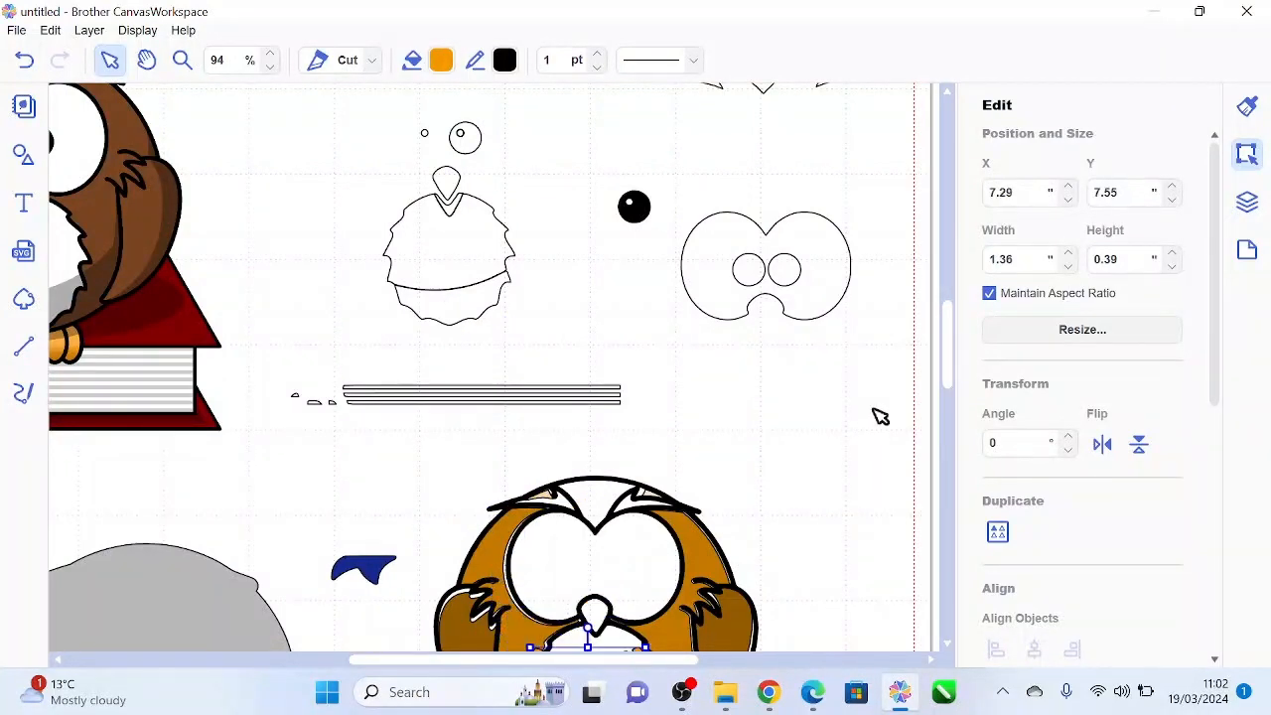
{"action": "left_click_drag", "start_coordinate": [948, 338], "coordinate": [950, 383]}
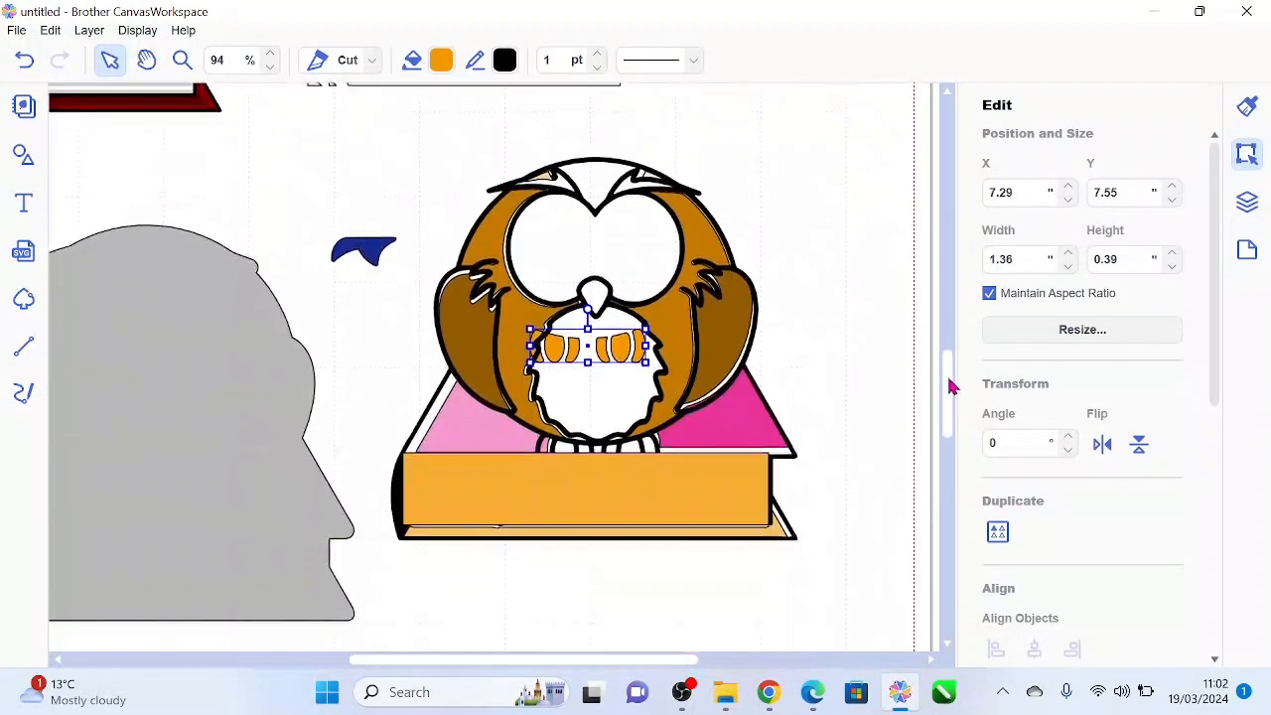
{"action": "left_click_drag", "start_coordinate": [641, 347], "coordinate": [636, 455]}
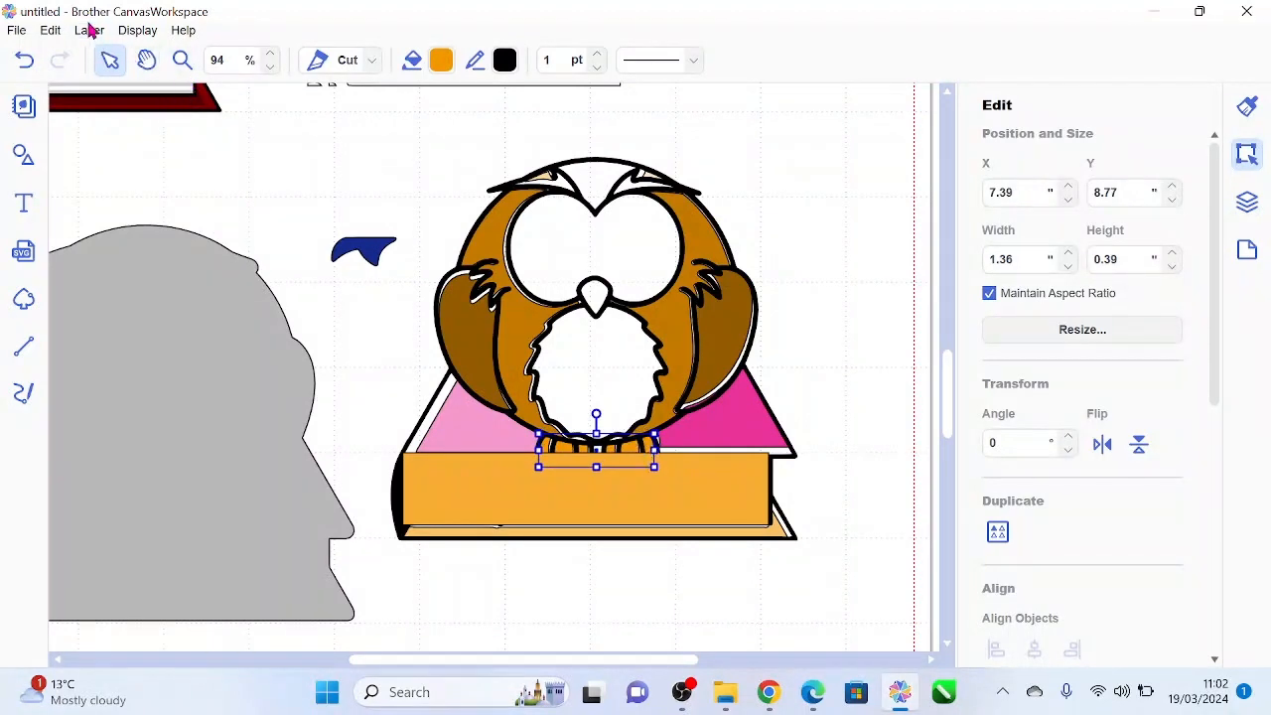
{"action": "left_click", "coordinate": [88, 32]}
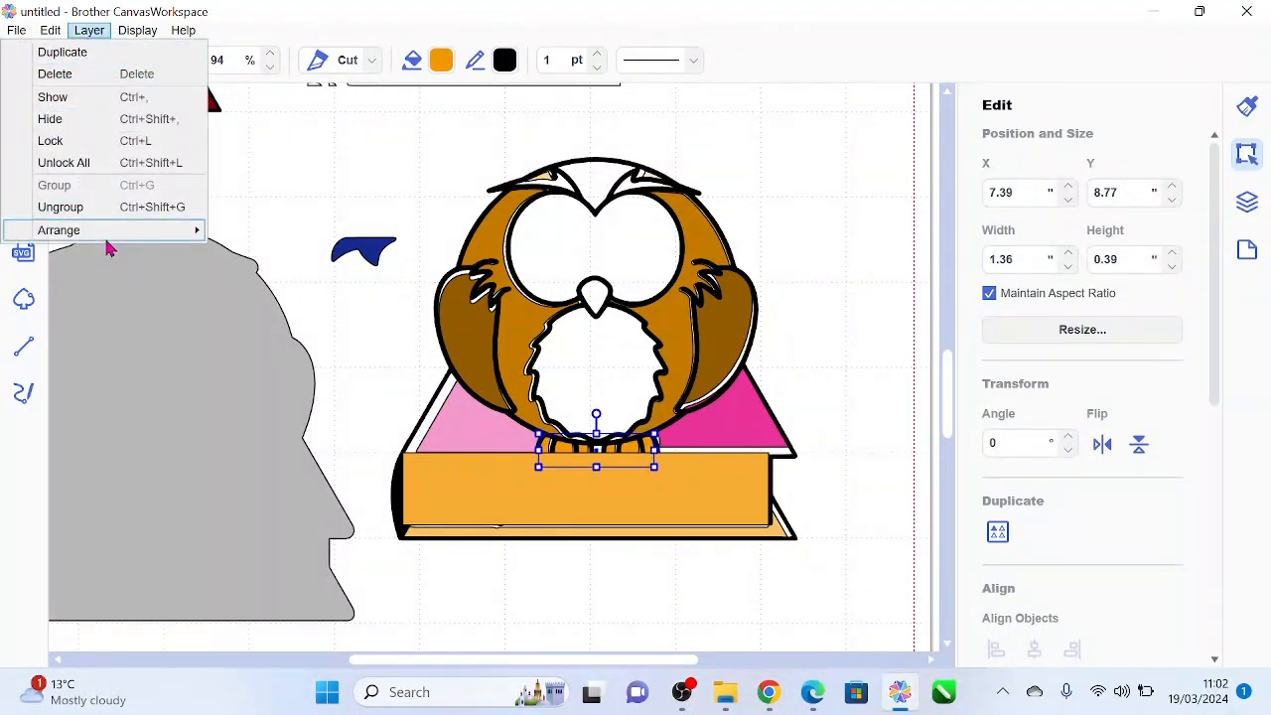
{"action": "mouse_move", "coordinate": [122, 235]}
{"action": "left_click", "coordinate": [277, 230]}
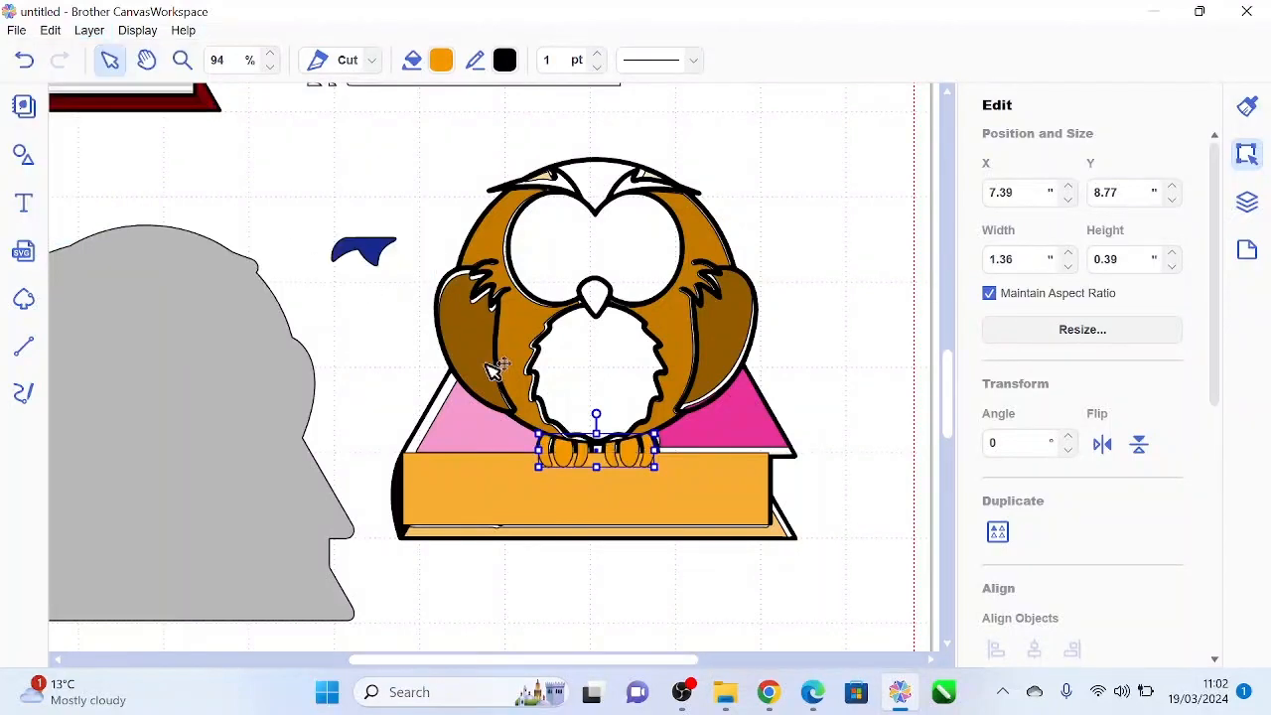
{"action": "left_click", "coordinate": [700, 583]}
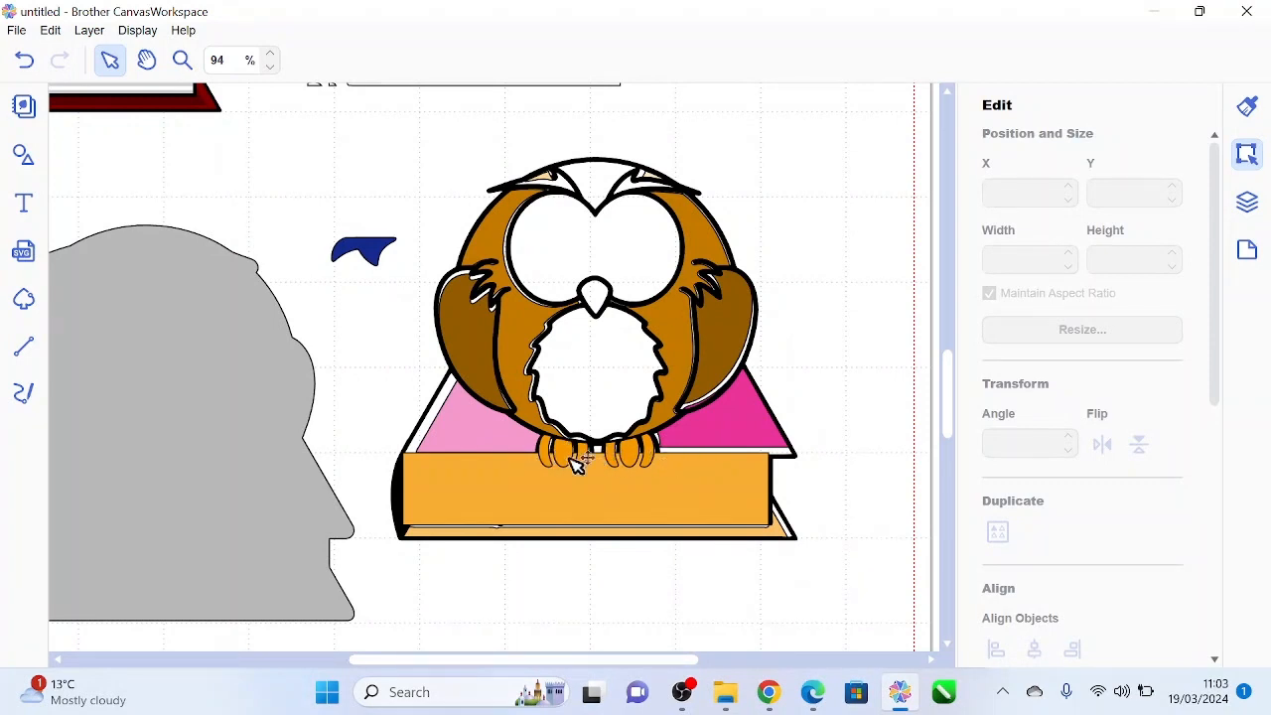
Ungroup the orange toes on the outlined owl back into separate shapes.
{"action": "left_click", "coordinate": [655, 445]}
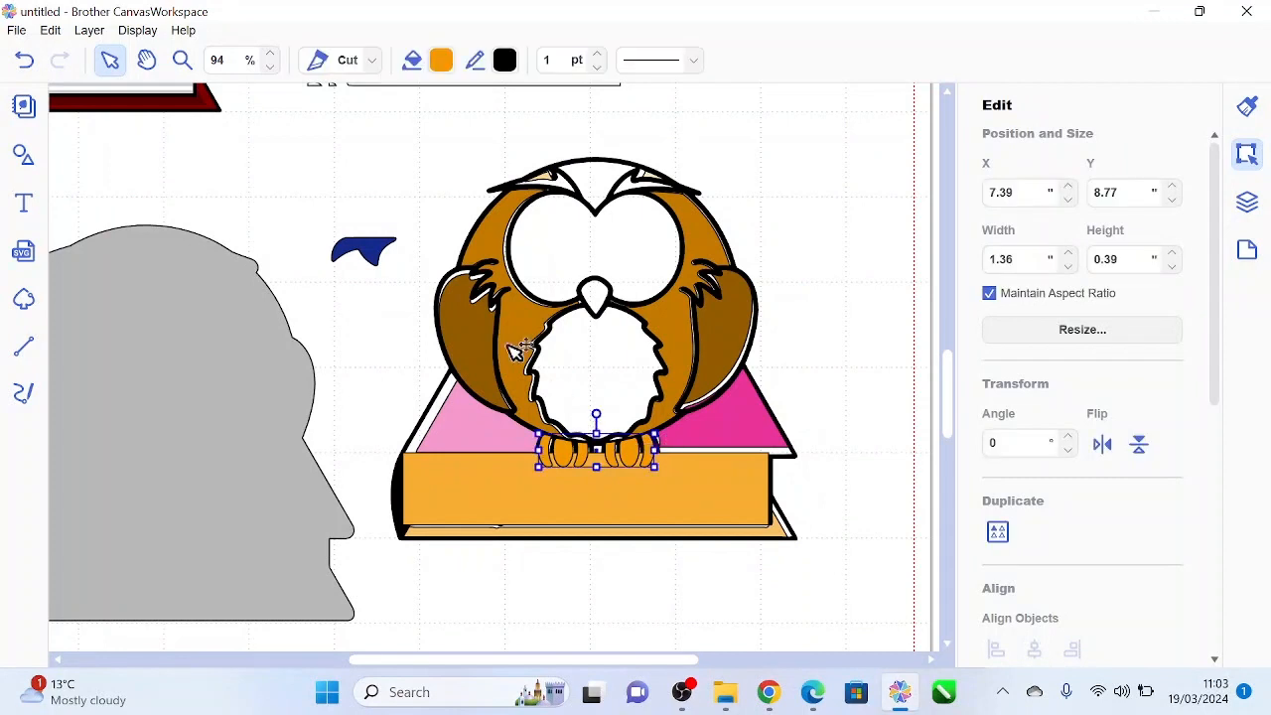
{"action": "left_click", "coordinate": [89, 30]}
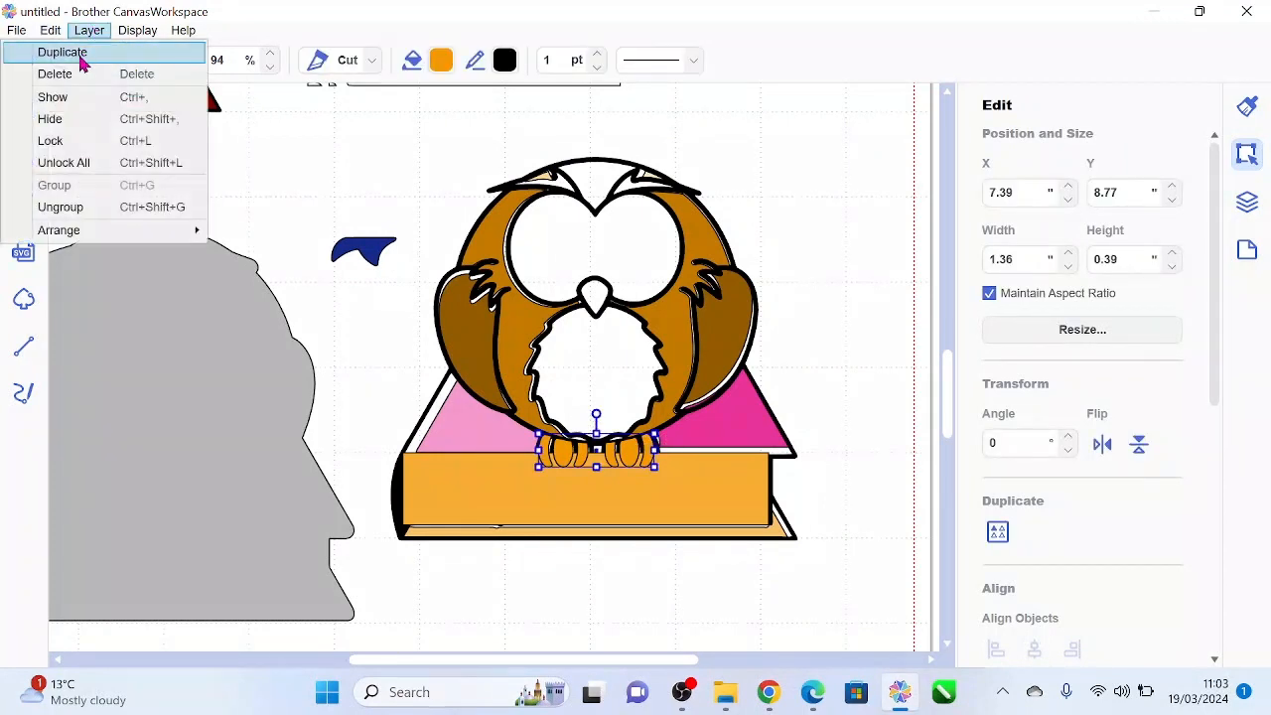
{"action": "left_click", "coordinate": [89, 208]}
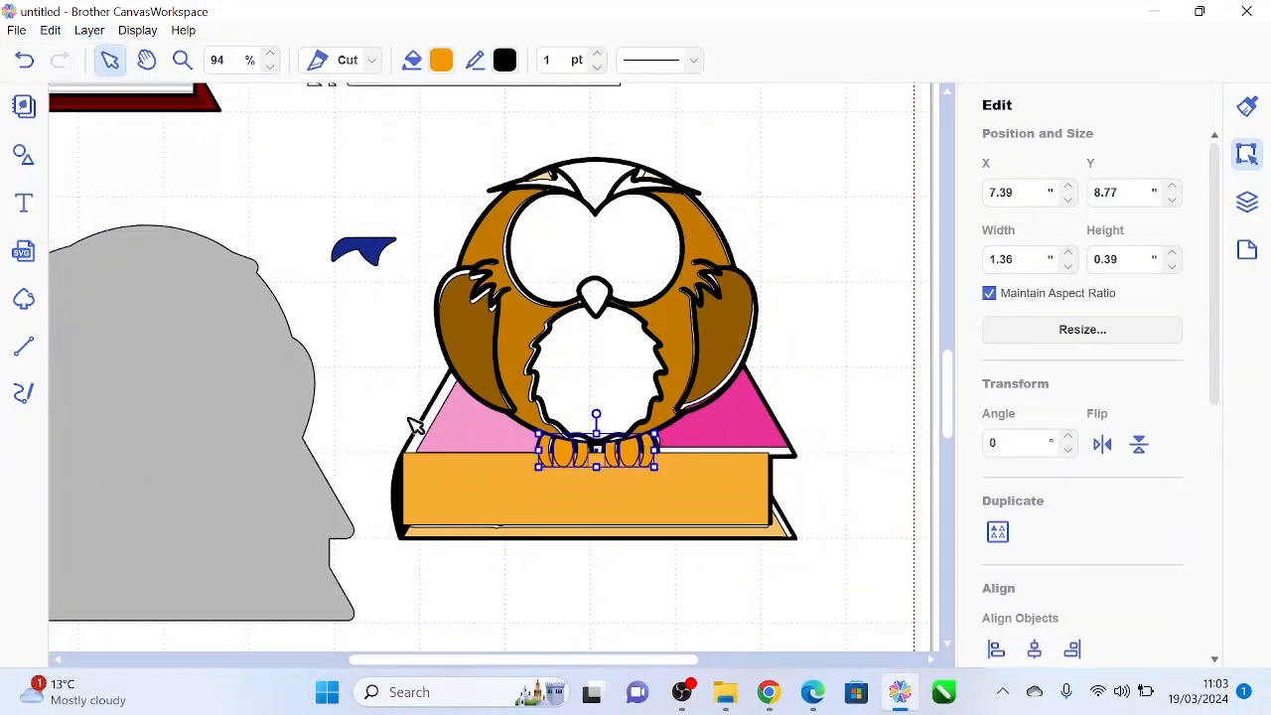
{"action": "left_click", "coordinate": [814, 278]}
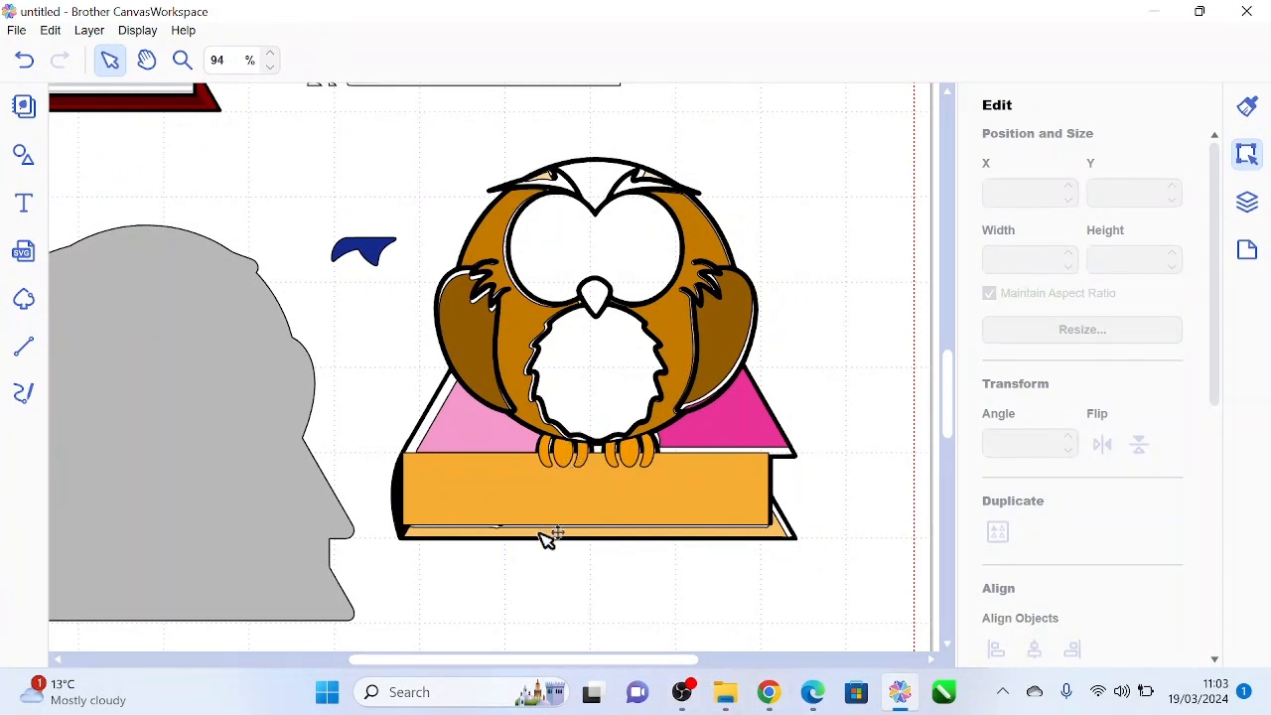
Move the beak shape from the traced pieces onto the outlined owl's beak and fill it with light orange #F5AD33.
{"action": "left_click_drag", "start_coordinate": [946, 393], "coordinate": [943, 344]}
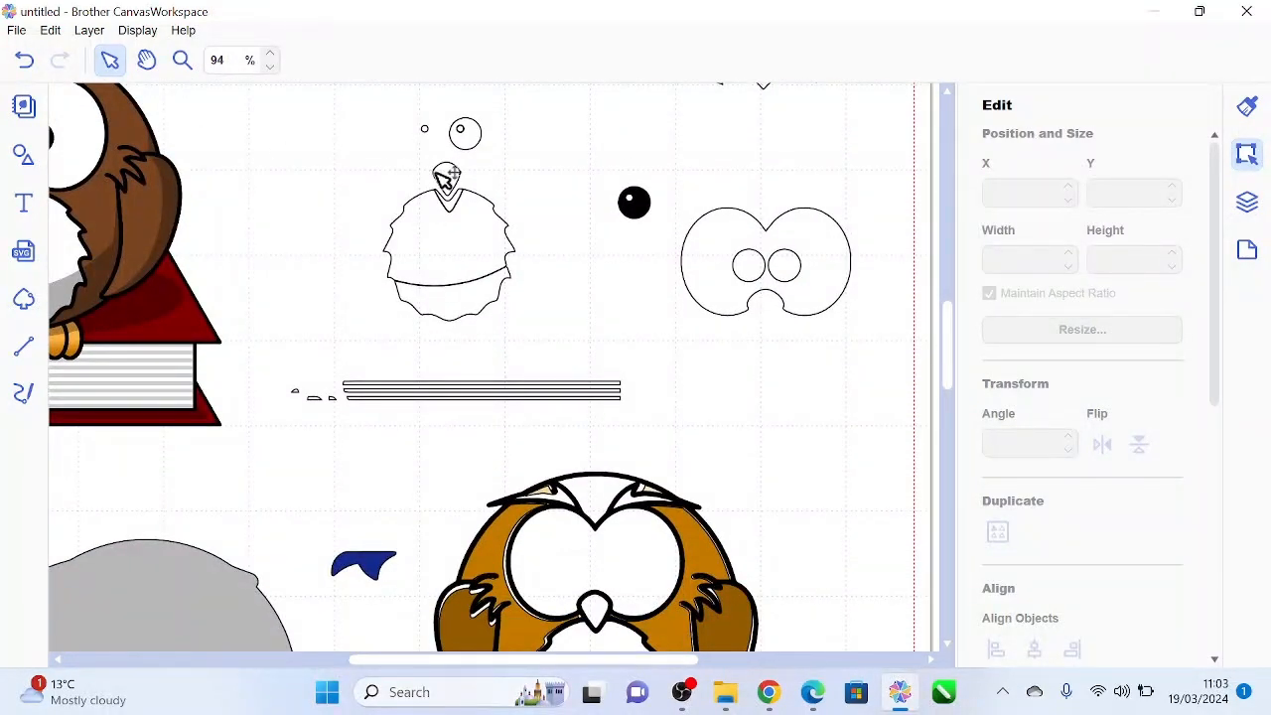
{"action": "left_click_drag", "start_coordinate": [429, 175], "coordinate": [595, 608]}
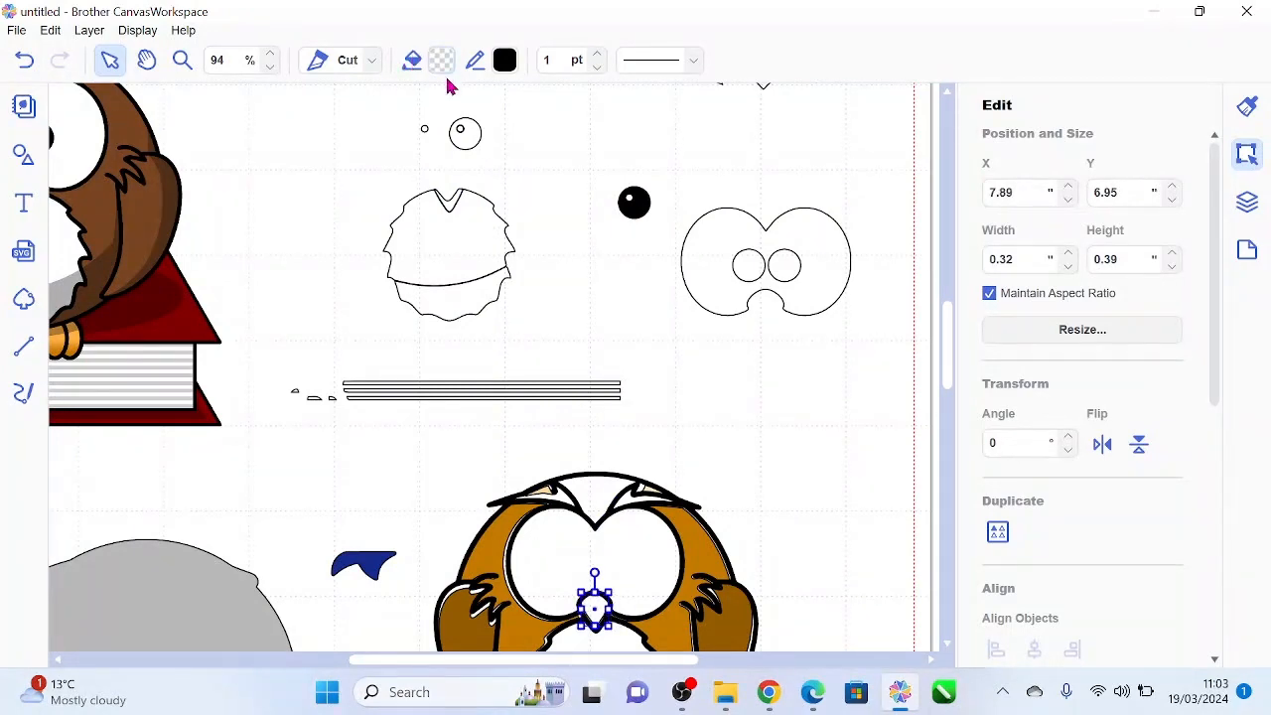
{"action": "left_click", "coordinate": [442, 62]}
{"action": "left_click", "coordinate": [646, 315]}
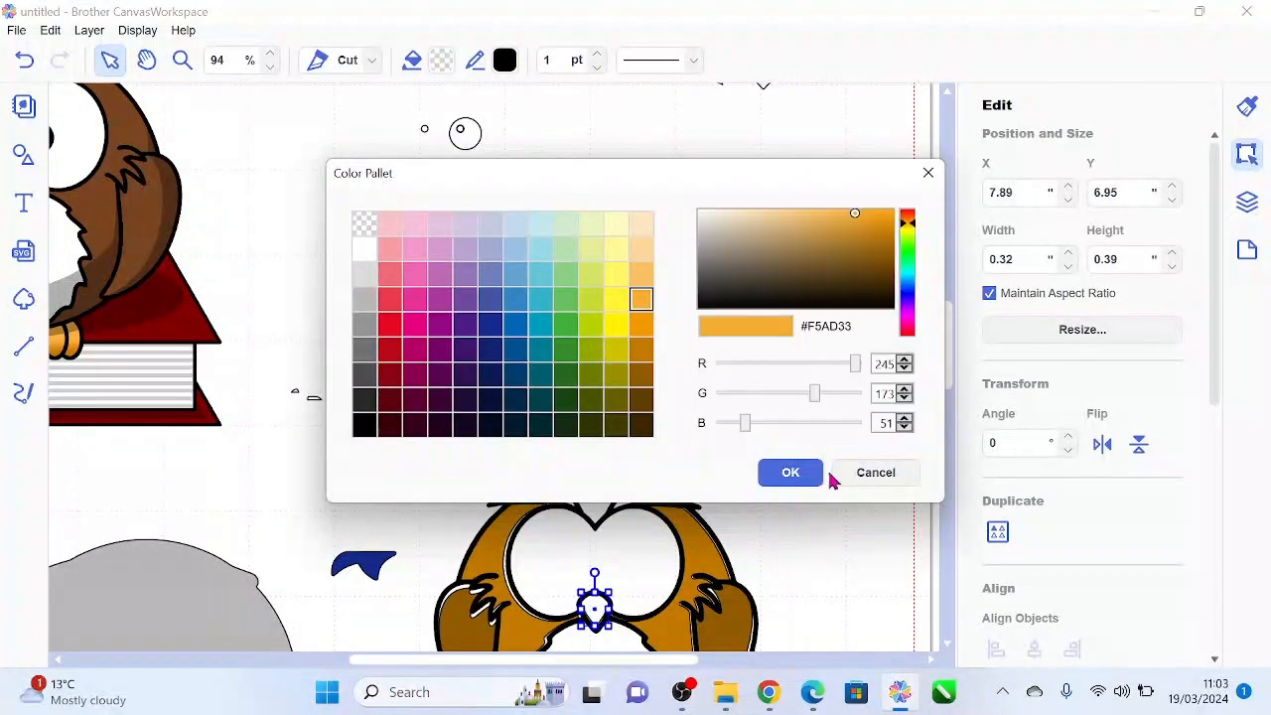
{"action": "left_click", "coordinate": [795, 473]}
{"action": "left_click", "coordinate": [761, 371]}
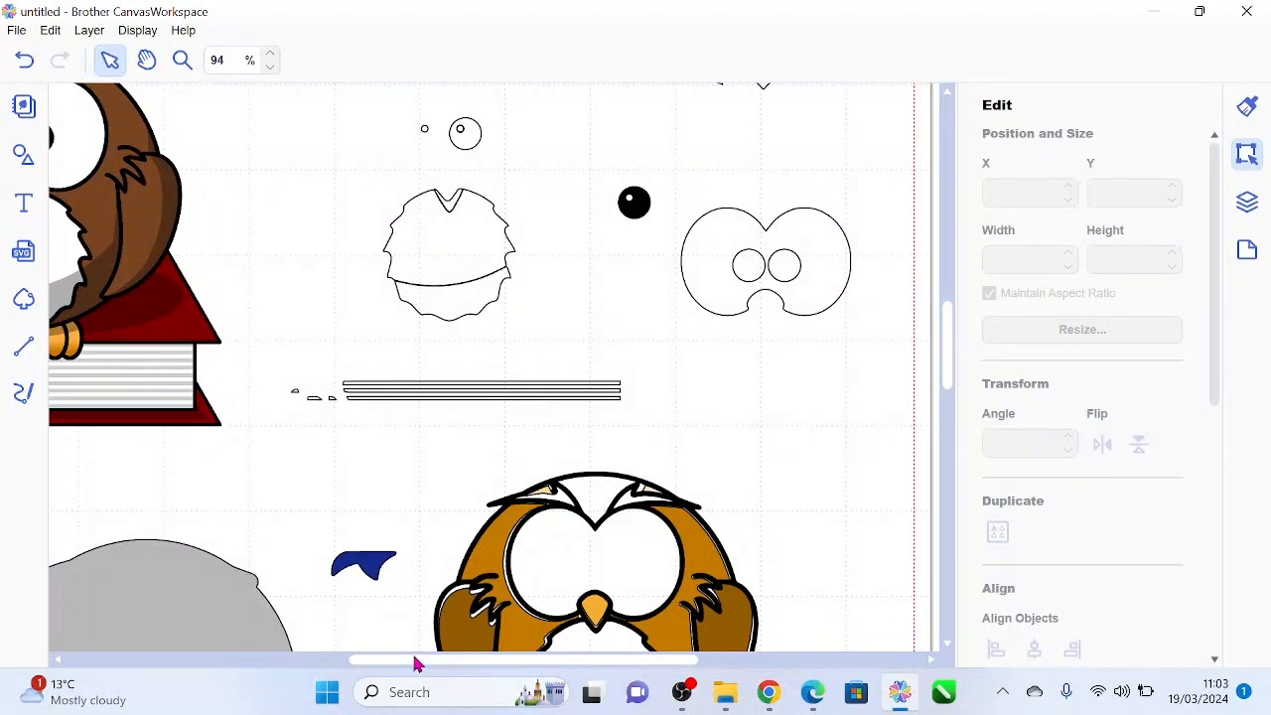
Move the upper belly piece onto the outlined owl's belly and fill it with light gray.
{"action": "left_click_drag", "start_coordinate": [360, 663], "coordinate": [312, 667]}
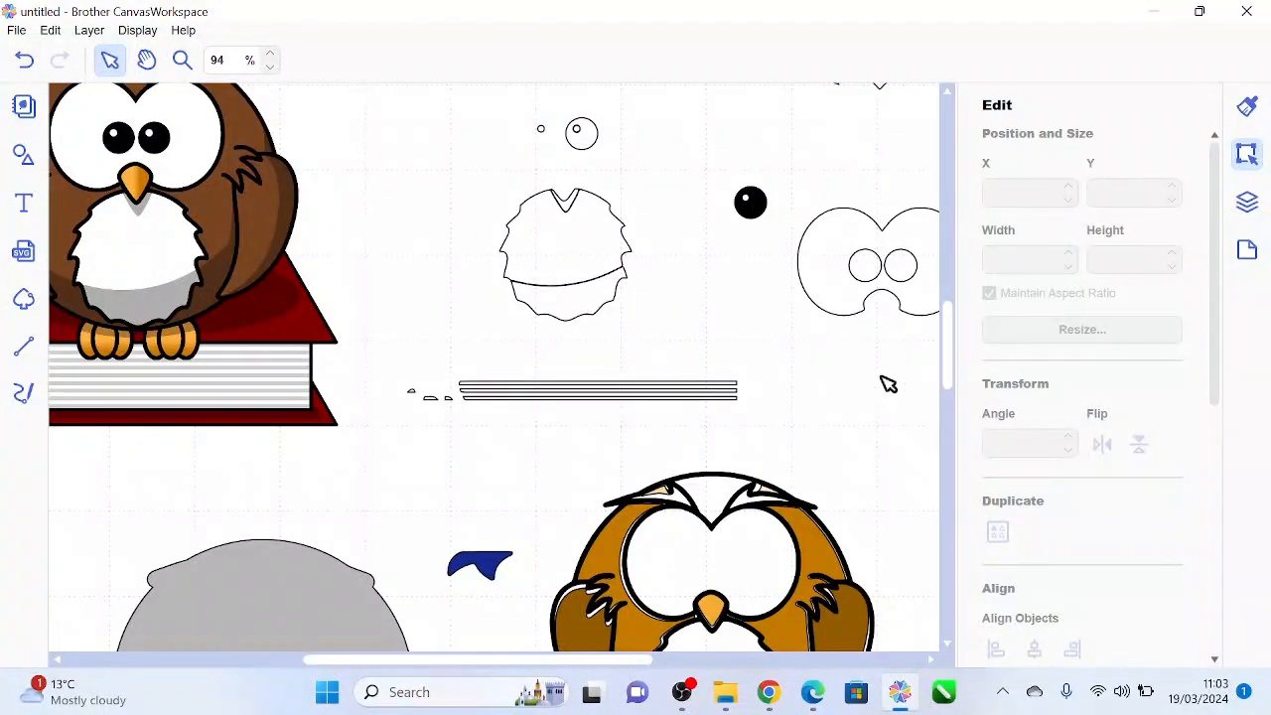
{"action": "left_click_drag", "start_coordinate": [946, 341], "coordinate": [948, 361]}
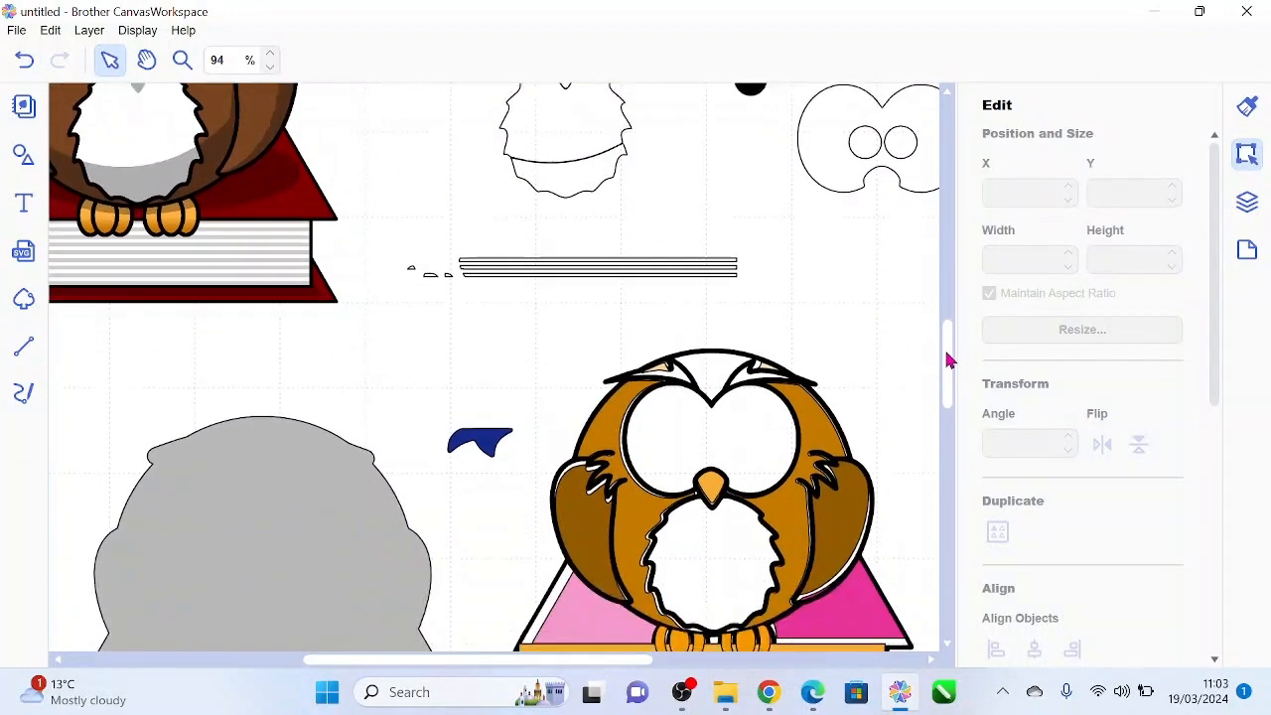
{"action": "left_click", "coordinate": [545, 146]}
{"action": "left_click_drag", "start_coordinate": [545, 146], "coordinate": [690, 566]}
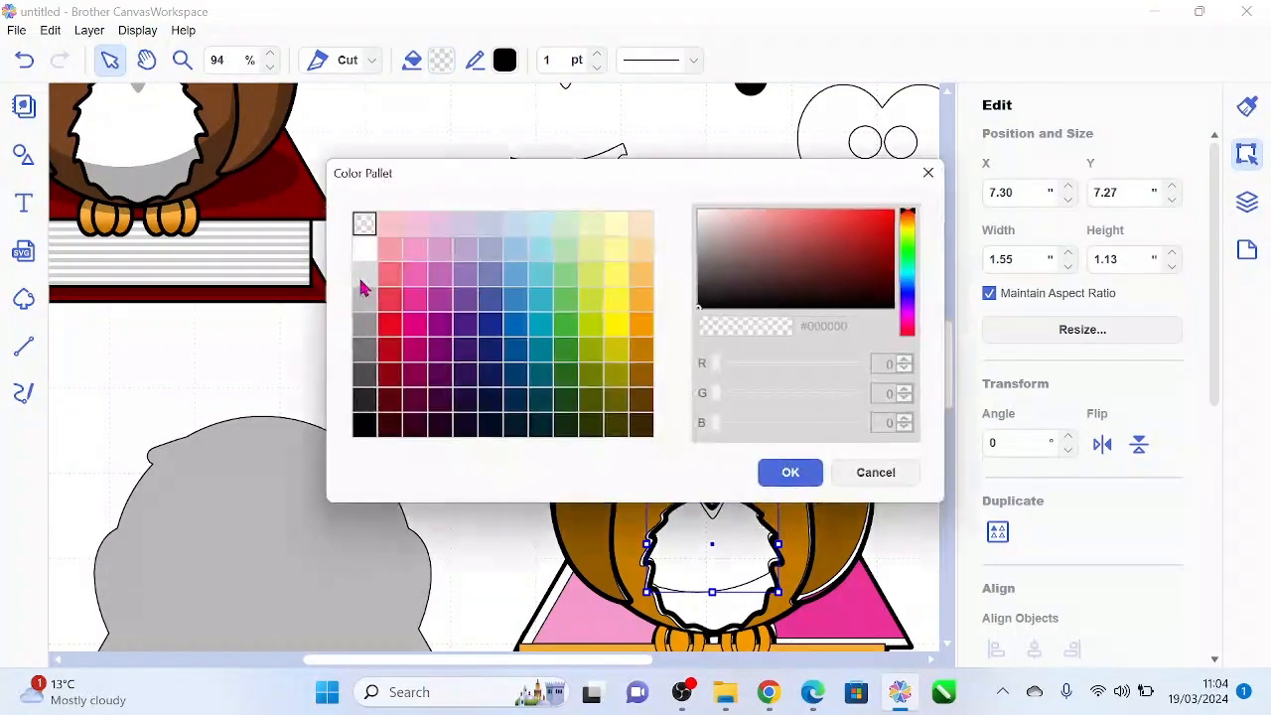
{"action": "left_click", "coordinate": [362, 279]}
{"action": "left_click", "coordinate": [802, 476]}
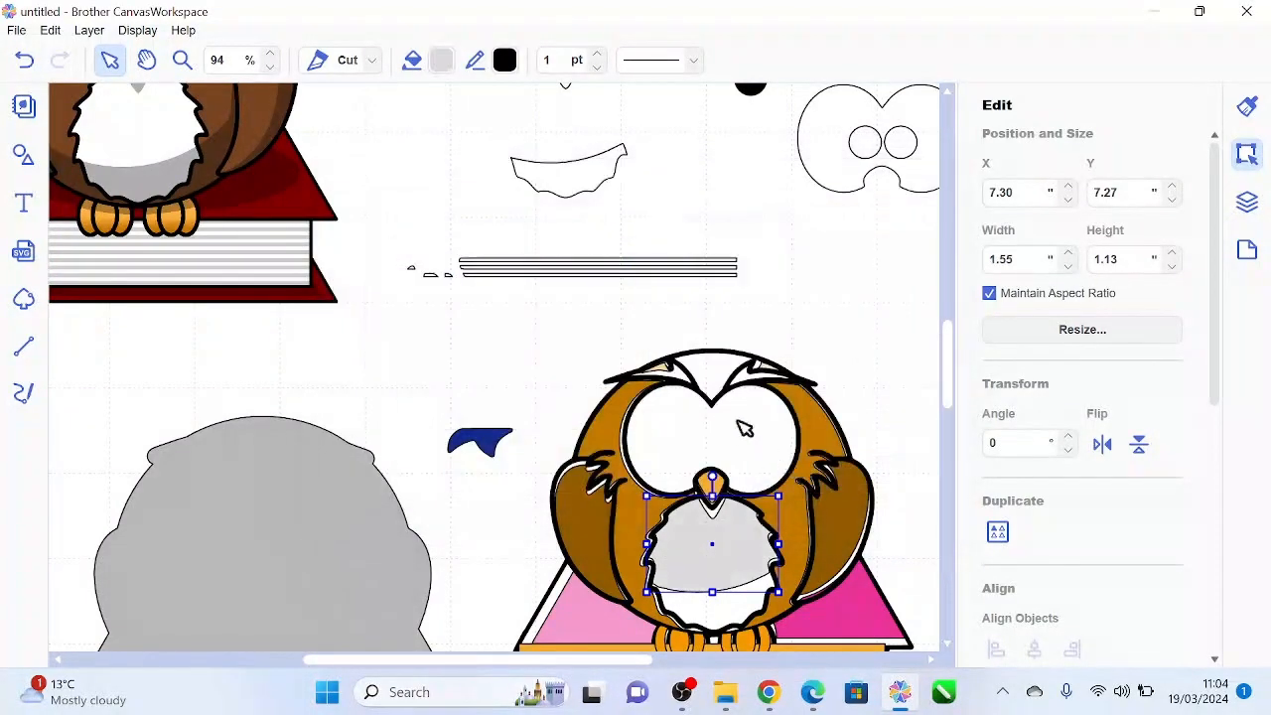
Move the lower belly piece into the bottom of the outlined owl's belly and fill it with a darker gray.
{"action": "mouse_move", "coordinate": [567, 182]}
{"action": "left_mouse_down"}
{"action": "mouse_move", "coordinate": [650, 420]}
{"action": "mouse_move", "coordinate": [685, 596]}
{"action": "mouse_move", "coordinate": [712, 634]}
{"action": "left_mouse_up"}
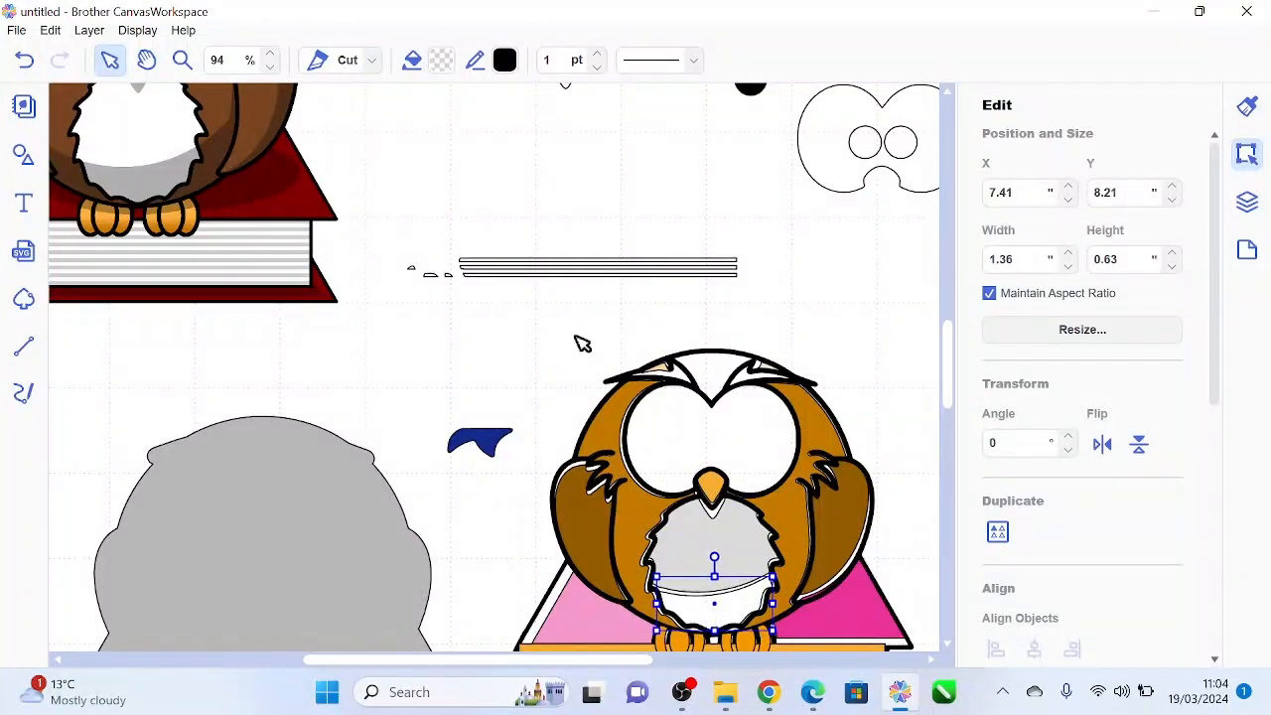
{"action": "left_click", "coordinate": [441, 60]}
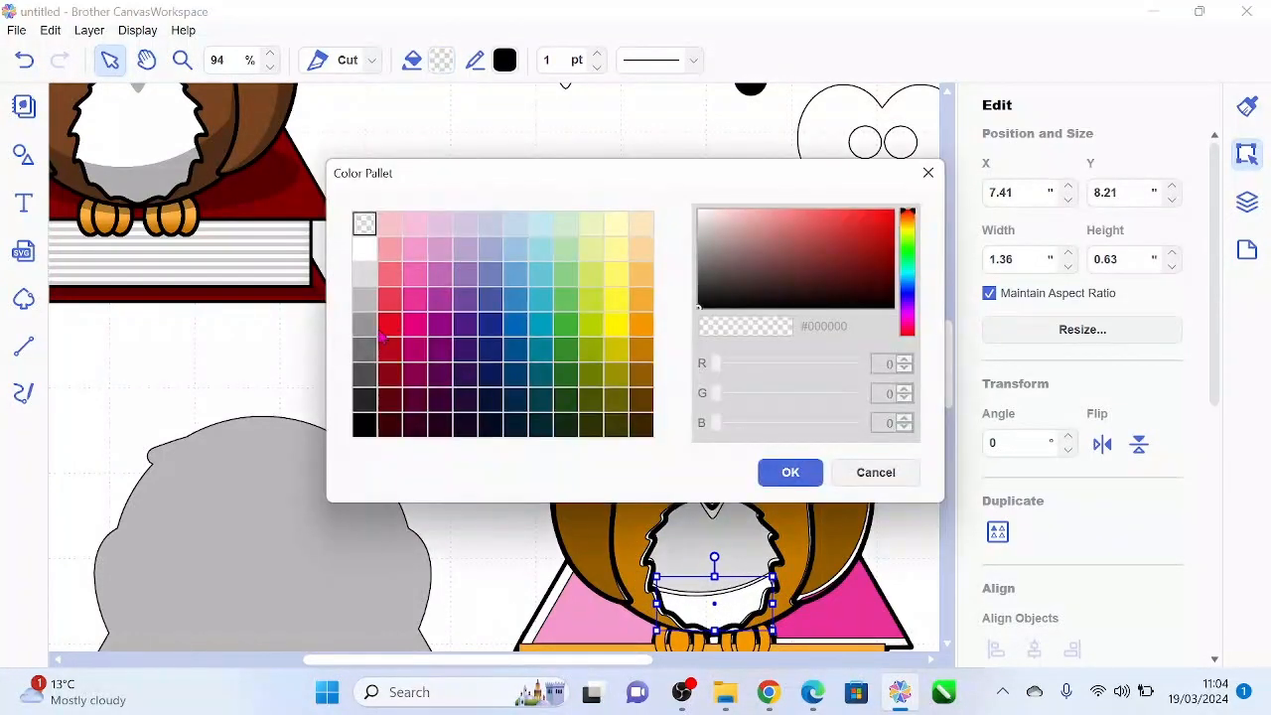
{"action": "left_click", "coordinate": [364, 324]}
{"action": "left_click", "coordinate": [790, 473]}
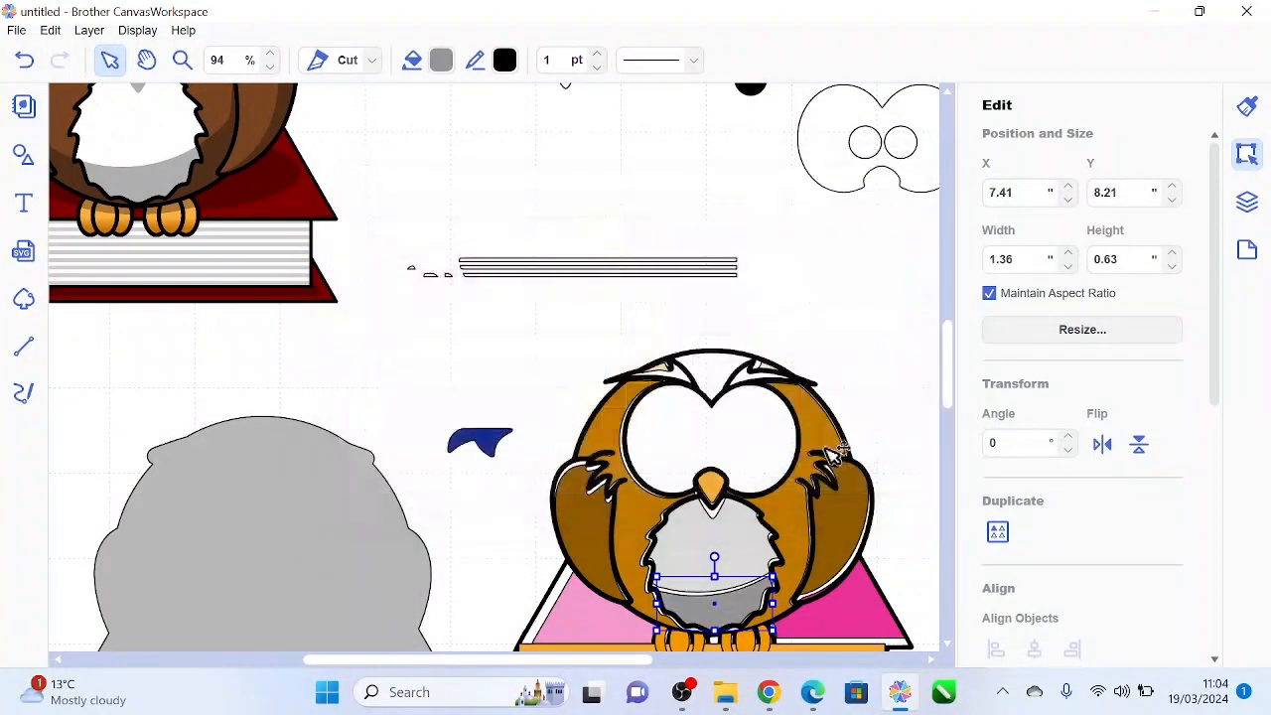
Nudge the lower belly piece slightly up and the upper one slightly down so the two gray pieces overlap without a gap.
{"action": "left_click_drag", "start_coordinate": [946, 367], "coordinate": [947, 400]}
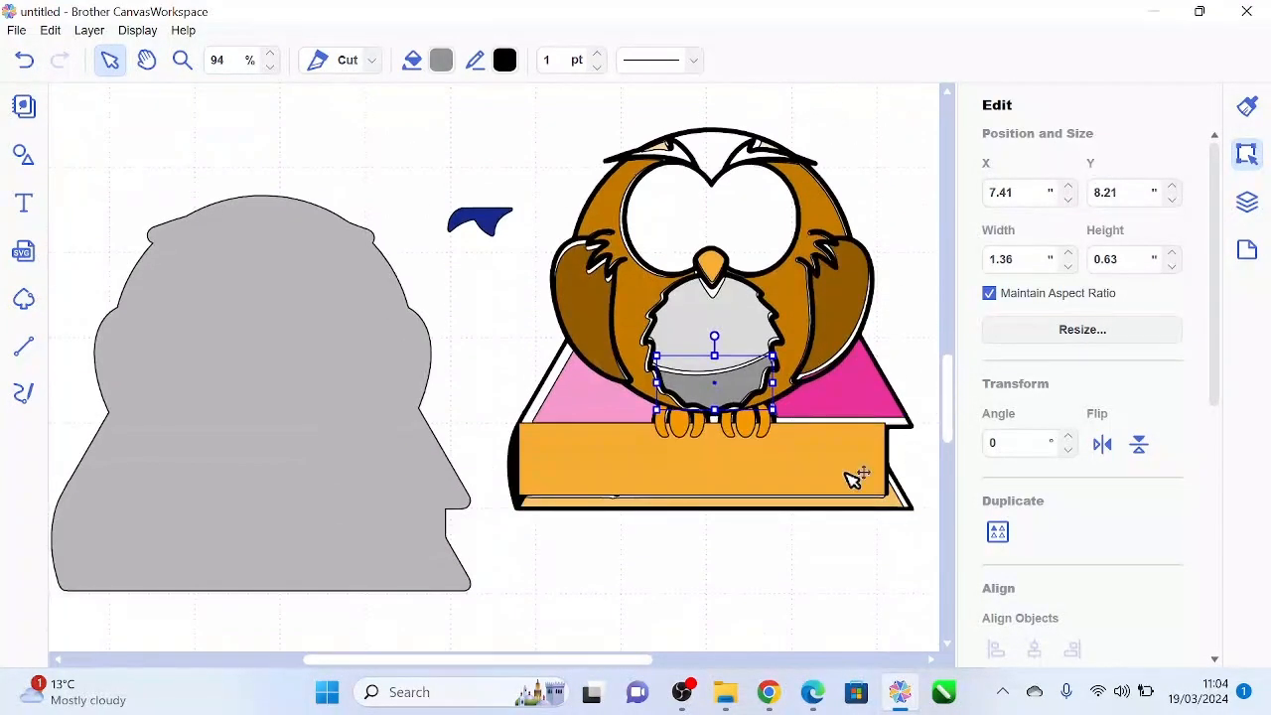
{"action": "left_click", "coordinate": [181, 60]}
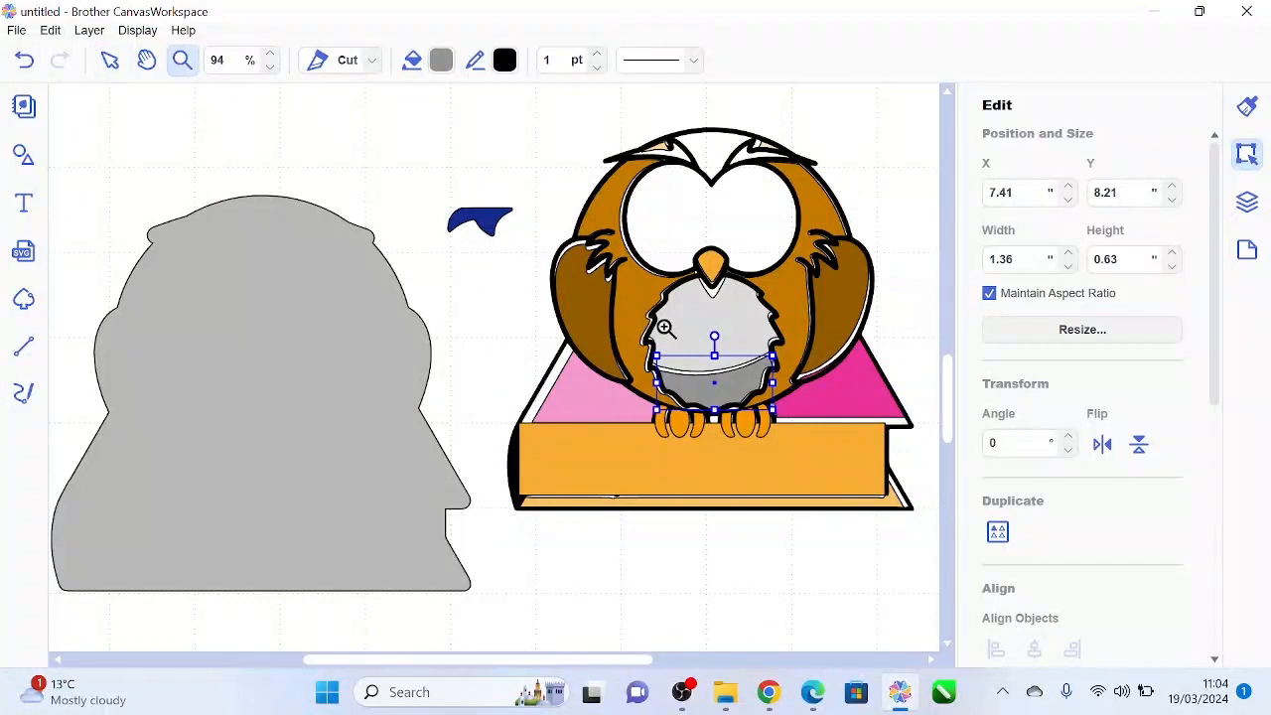
{"action": "left_click_drag", "start_coordinate": [620, 275], "coordinate": [822, 464]}
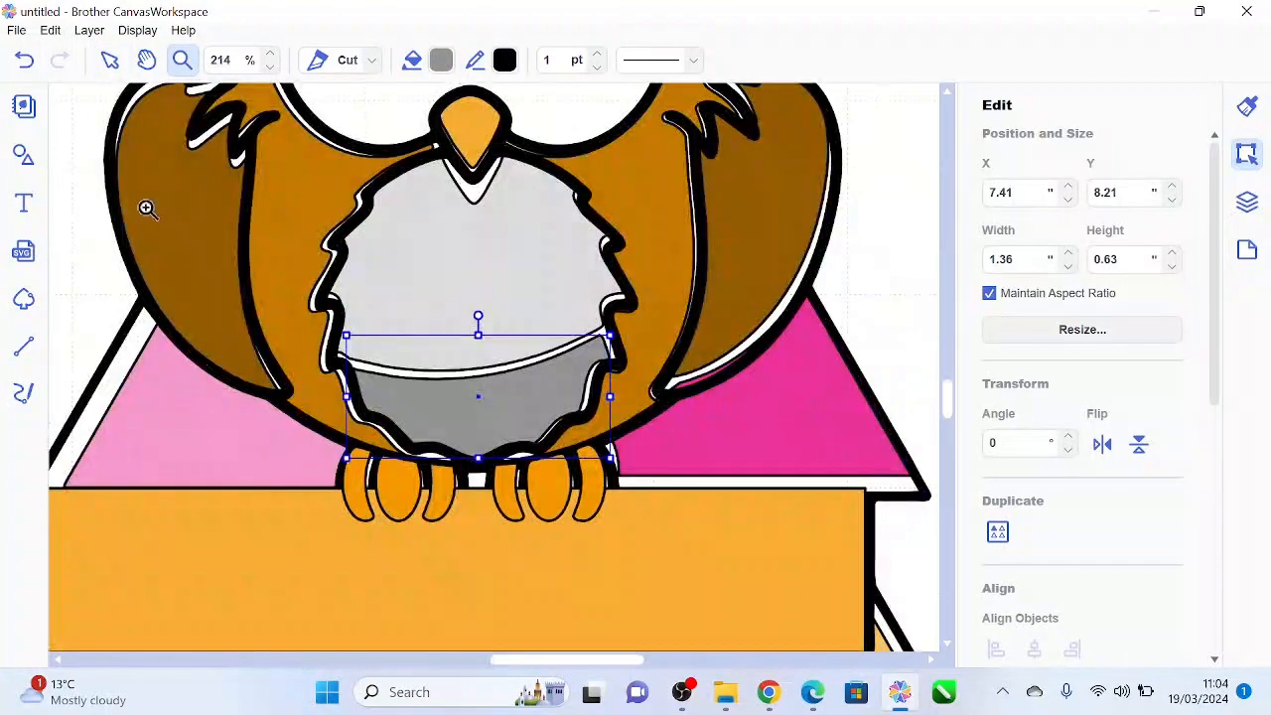
{"action": "left_click", "coordinate": [109, 60]}
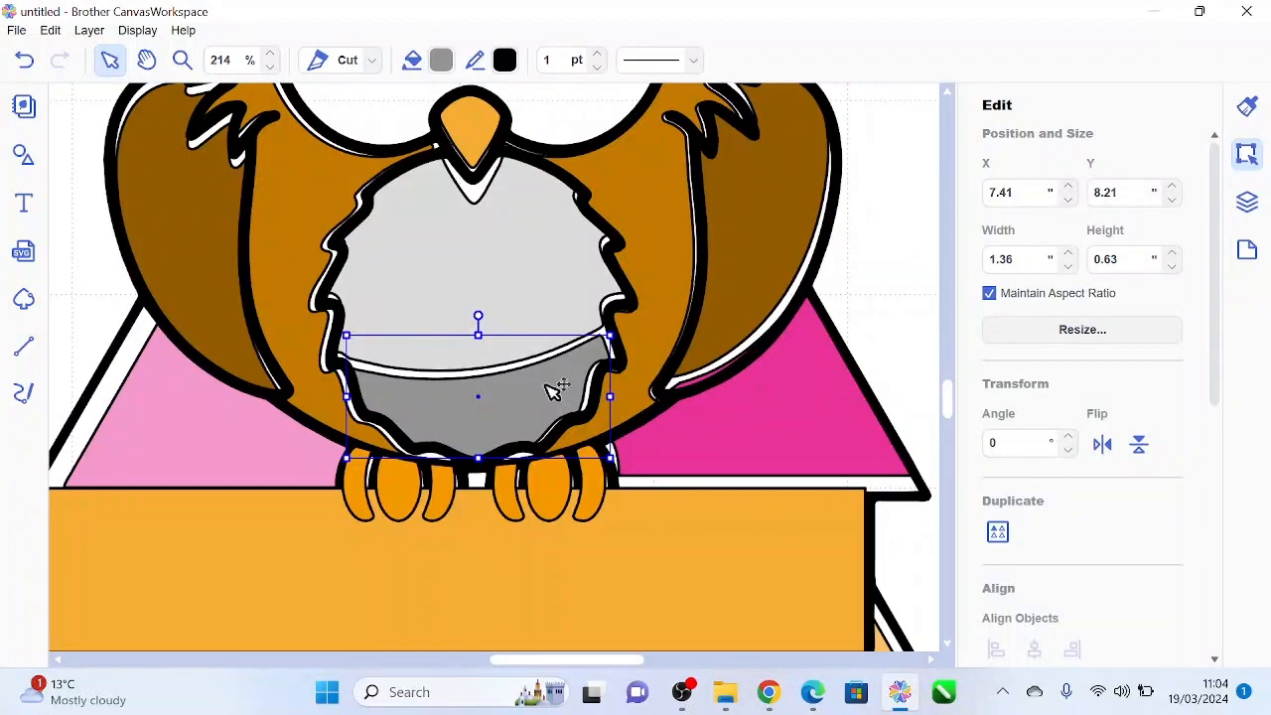
{"action": "mouse_move", "coordinate": [545, 386]}
{"action": "left_mouse_down"}
{"action": "mouse_move", "coordinate": [555, 375]}
{"action": "mouse_move", "coordinate": [555, 389]}
{"action": "left_mouse_up"}
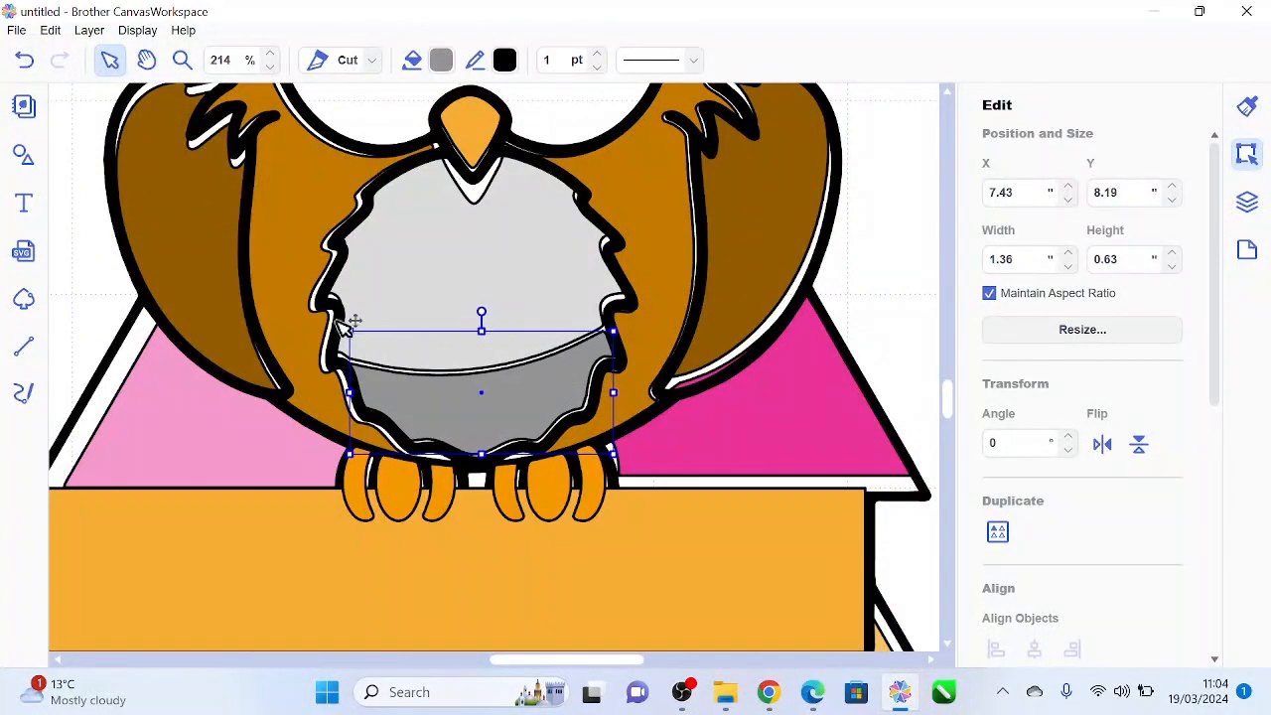
{"action": "left_click", "coordinate": [514, 235]}
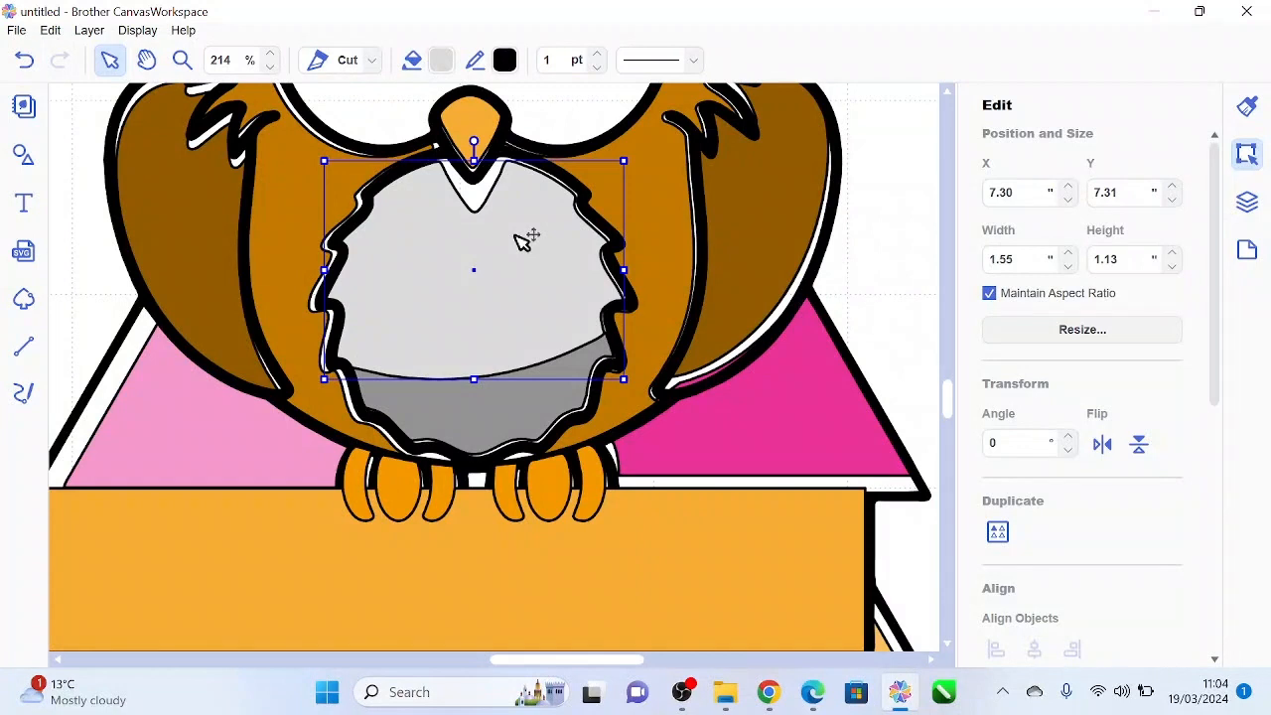
Weld the upper and lower gray belly pieces into a single shape.
{"action": "left_click", "coordinate": [536, 425], "text": "shift"}
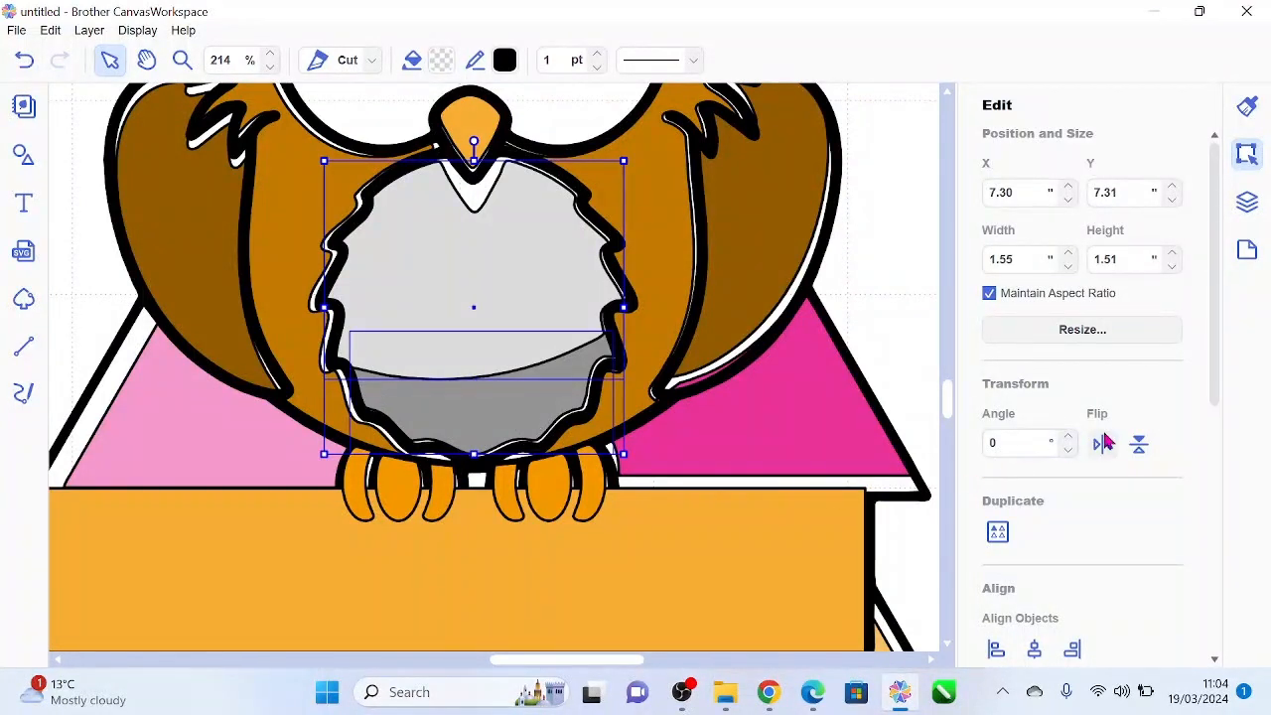
{"action": "left_click_drag", "start_coordinate": [1214, 395], "coordinate": [1148, 605]}
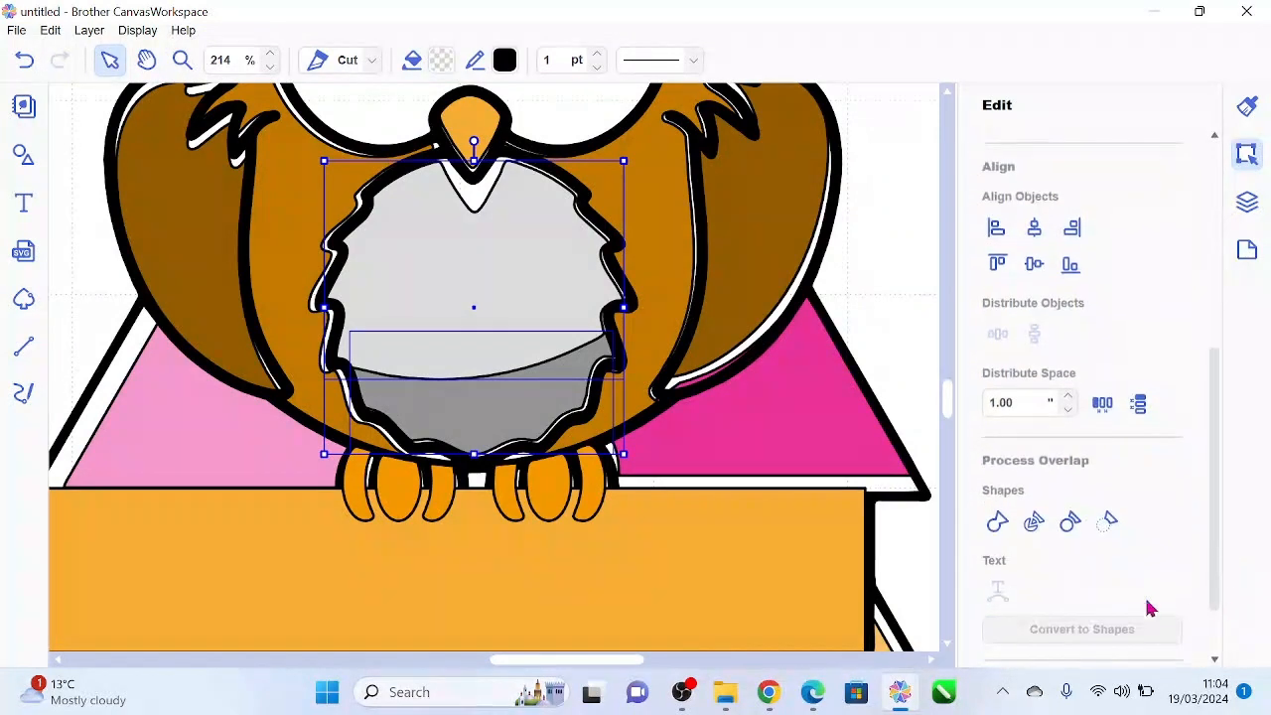
{"action": "left_click", "coordinate": [993, 527]}
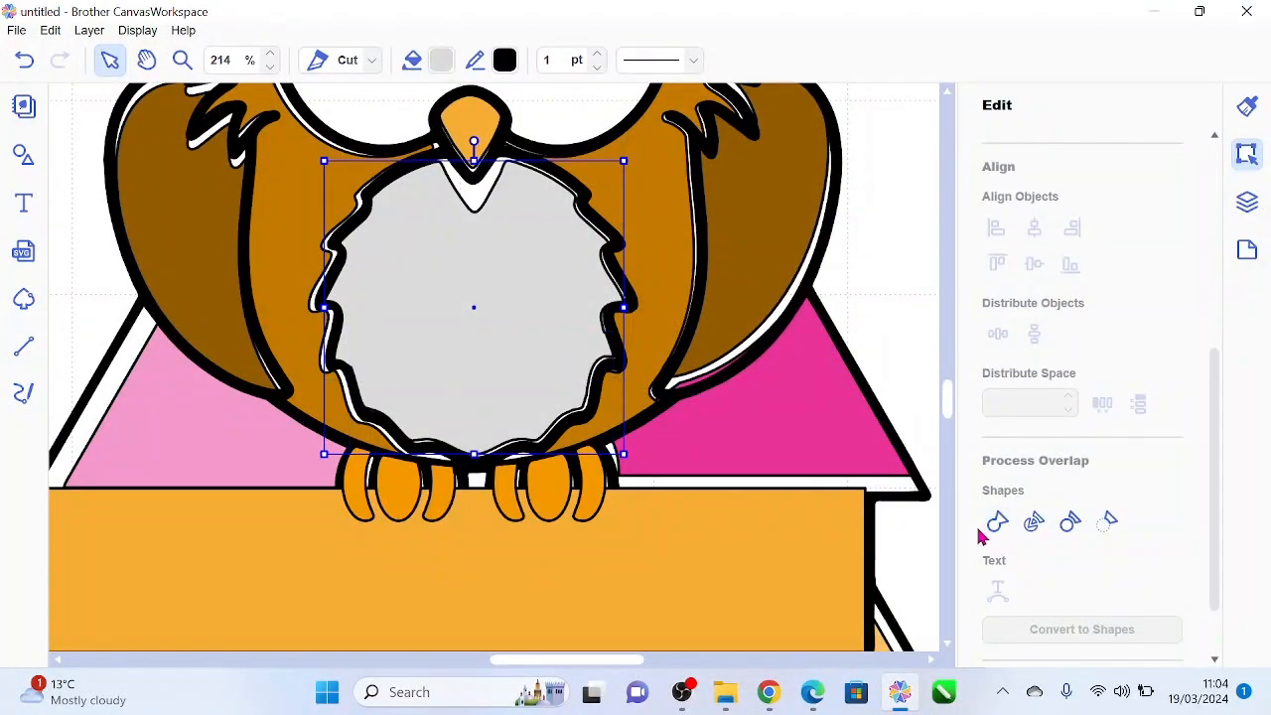
Change the fill of the welded belly piece on the outlined owl to white.
{"action": "left_click", "coordinate": [442, 60]}
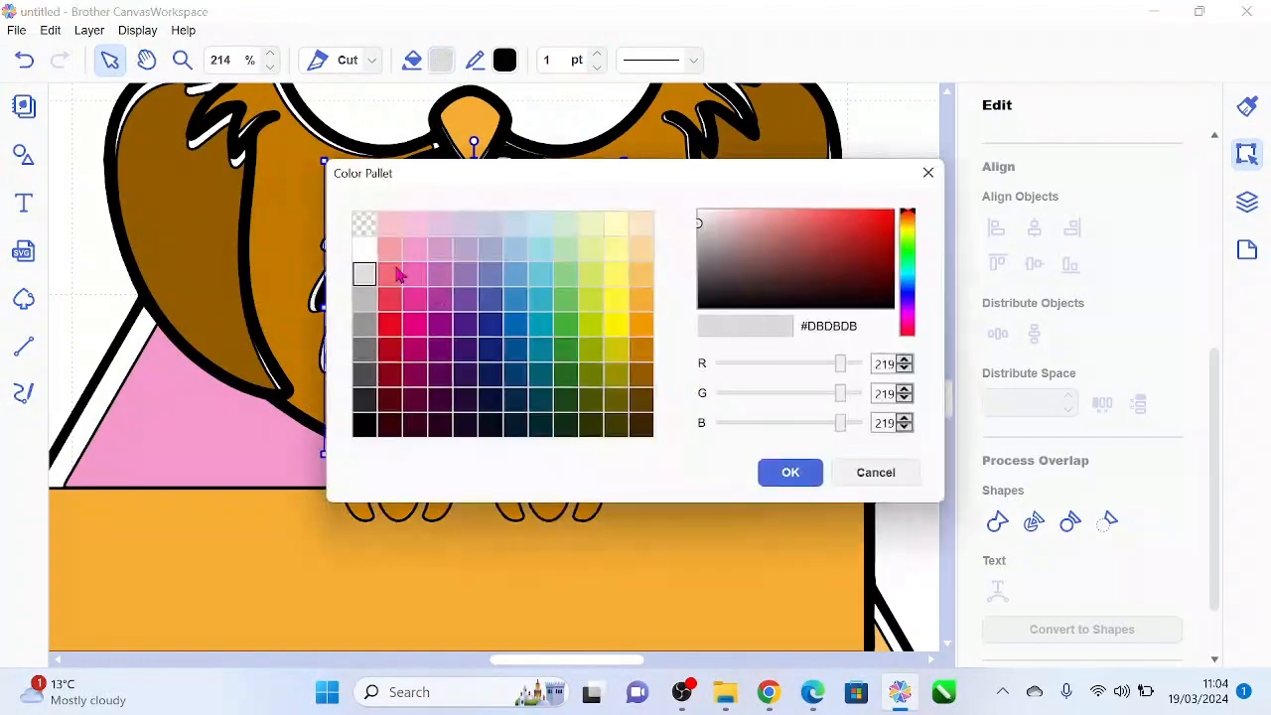
{"action": "left_click", "coordinate": [367, 253]}
{"action": "left_click", "coordinate": [788, 471]}
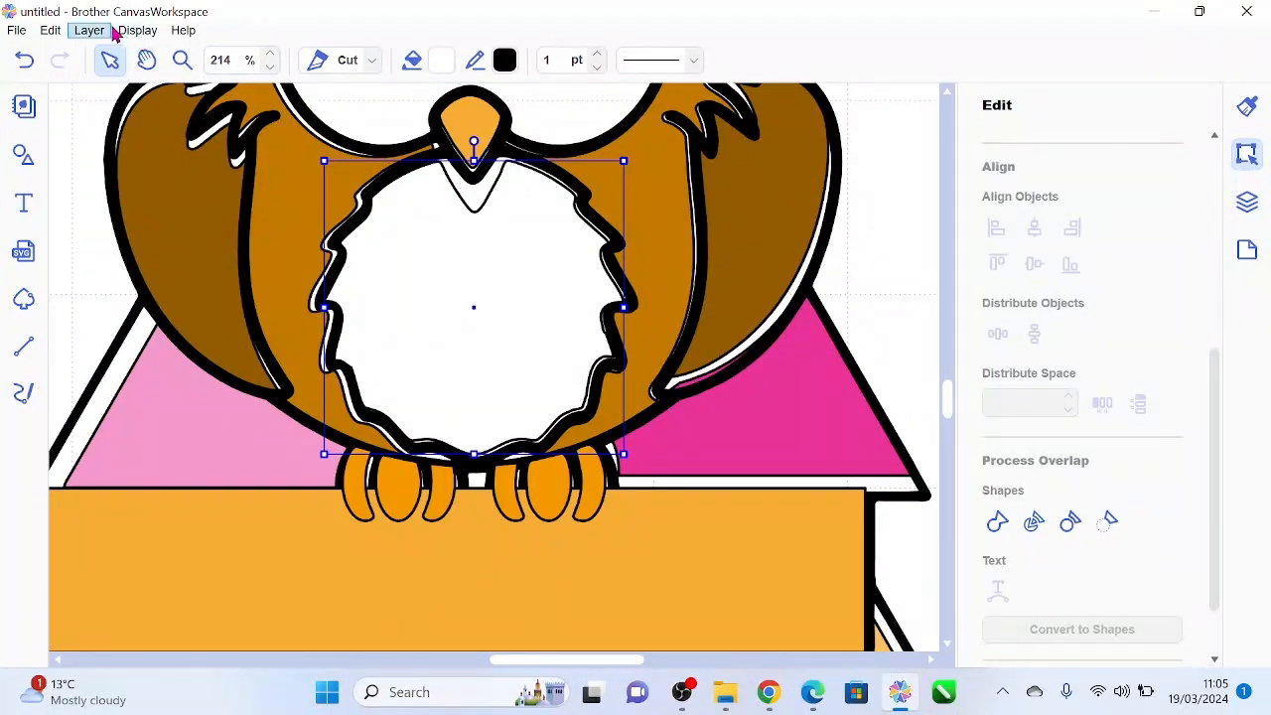
Move the small eye detail out of the leftover scraps to beside the black pupil and the eye piece.
{"action": "left_click", "coordinate": [270, 68]}
{"action": "left_click", "coordinate": [270, 67]}
{"action": "left_click", "coordinate": [271, 67]}
{"action": "left_click", "coordinate": [270, 67]}
{"action": "left_click", "coordinate": [270, 68]}
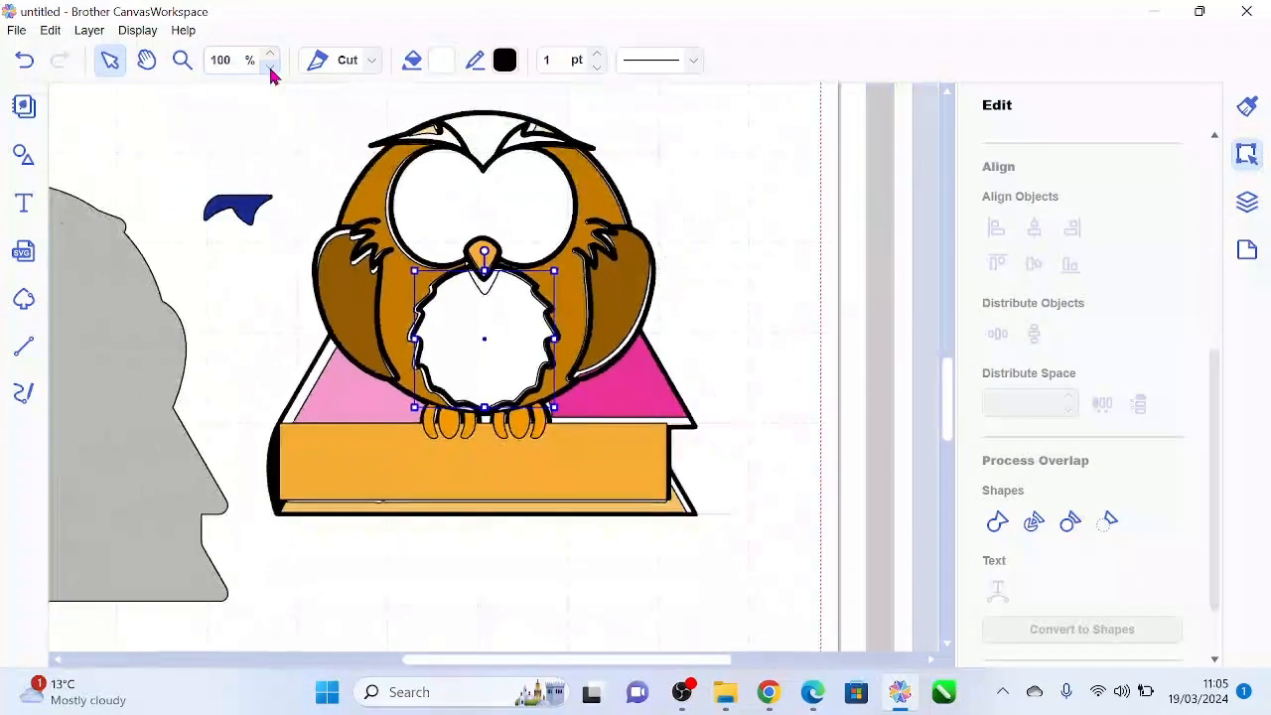
{"action": "left_click", "coordinate": [270, 68]}
{"action": "left_click", "coordinate": [270, 67]}
{"action": "left_click", "coordinate": [271, 67]}
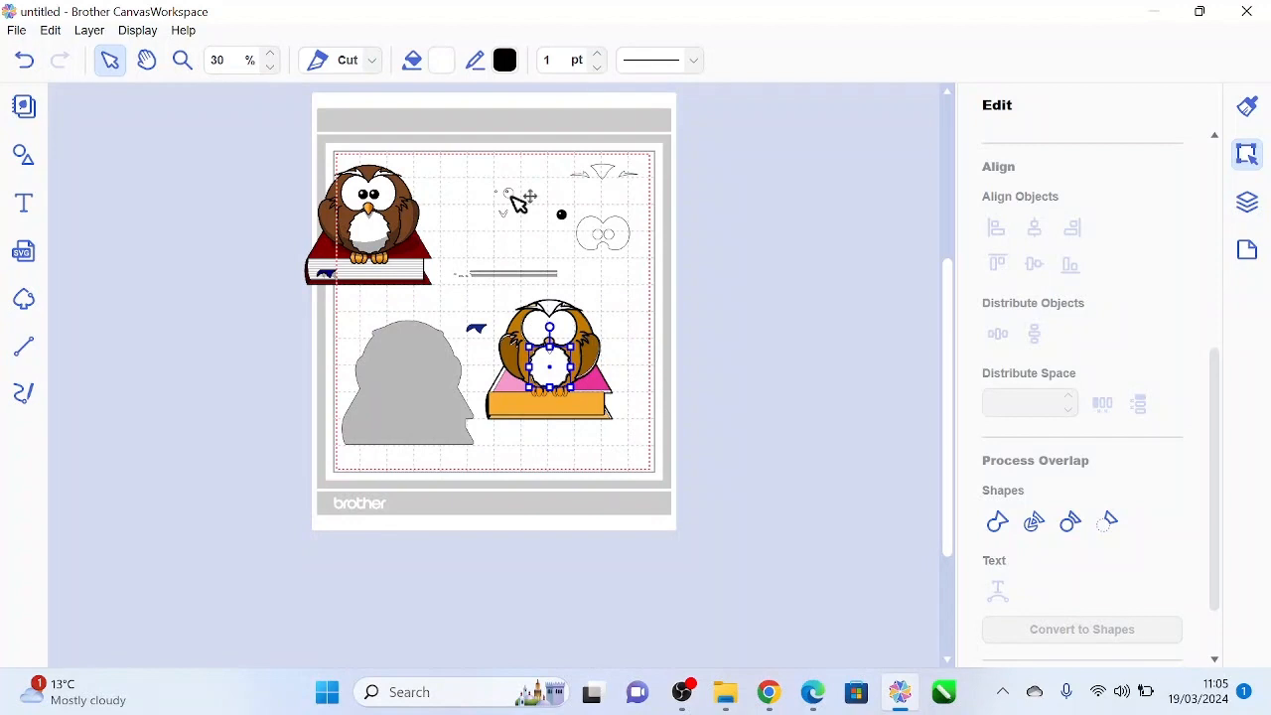
{"action": "left_click", "coordinate": [516, 202]}
{"action": "left_click_drag", "start_coordinate": [516, 203], "coordinate": [588, 226]}
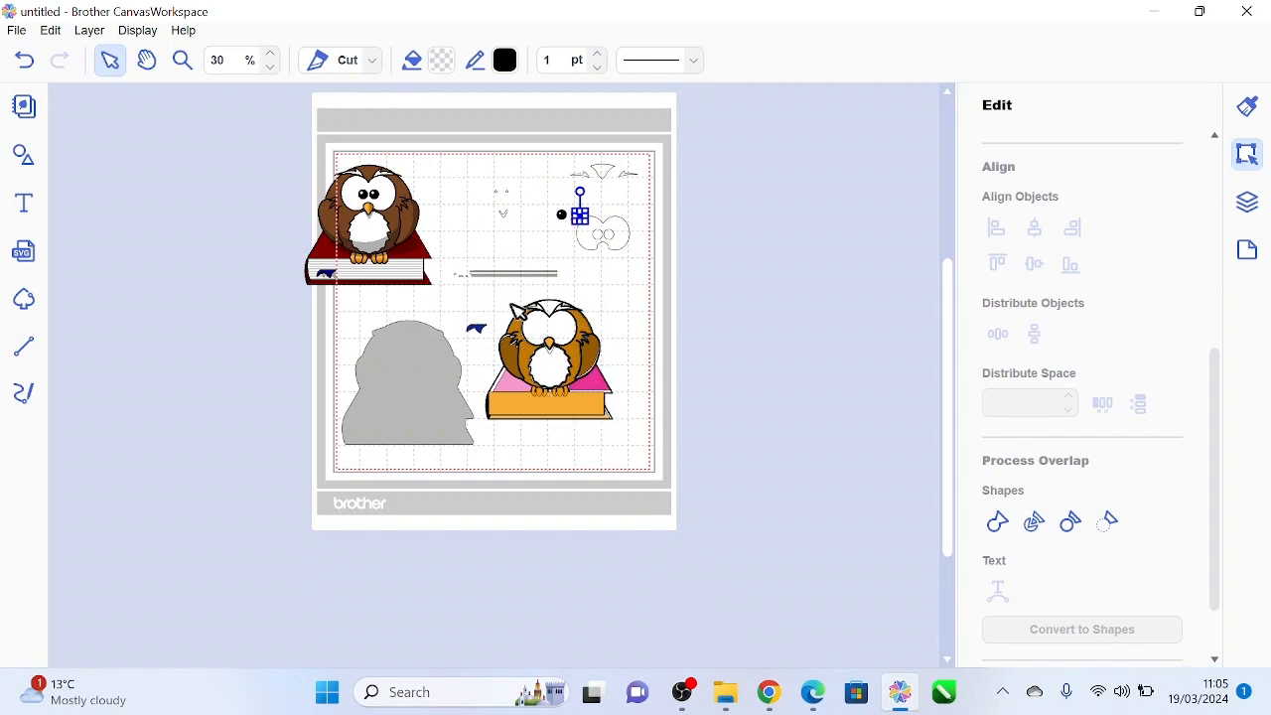
Delete the original brown owl on the red book and the leftover scraps and thin strips near the mat's center.
{"action": "left_click_drag", "start_coordinate": [378, 224], "coordinate": [363, 277]}
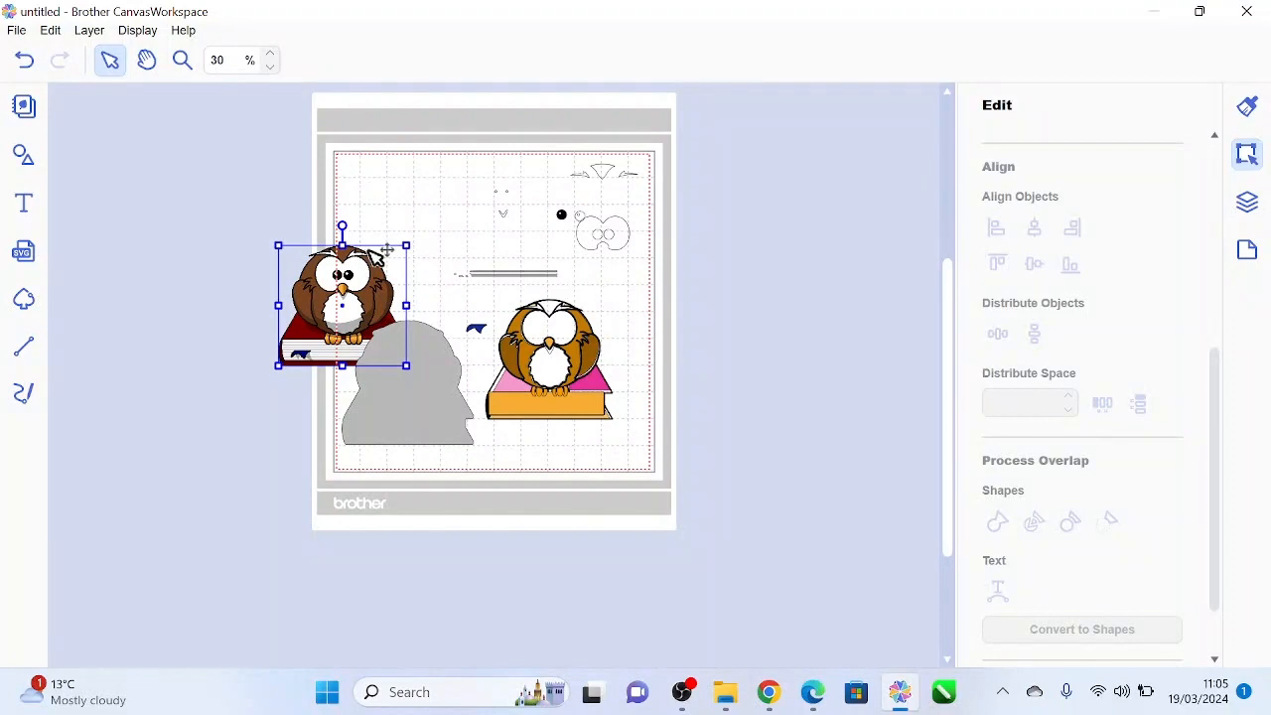
{"action": "key", "text": "Delete"}
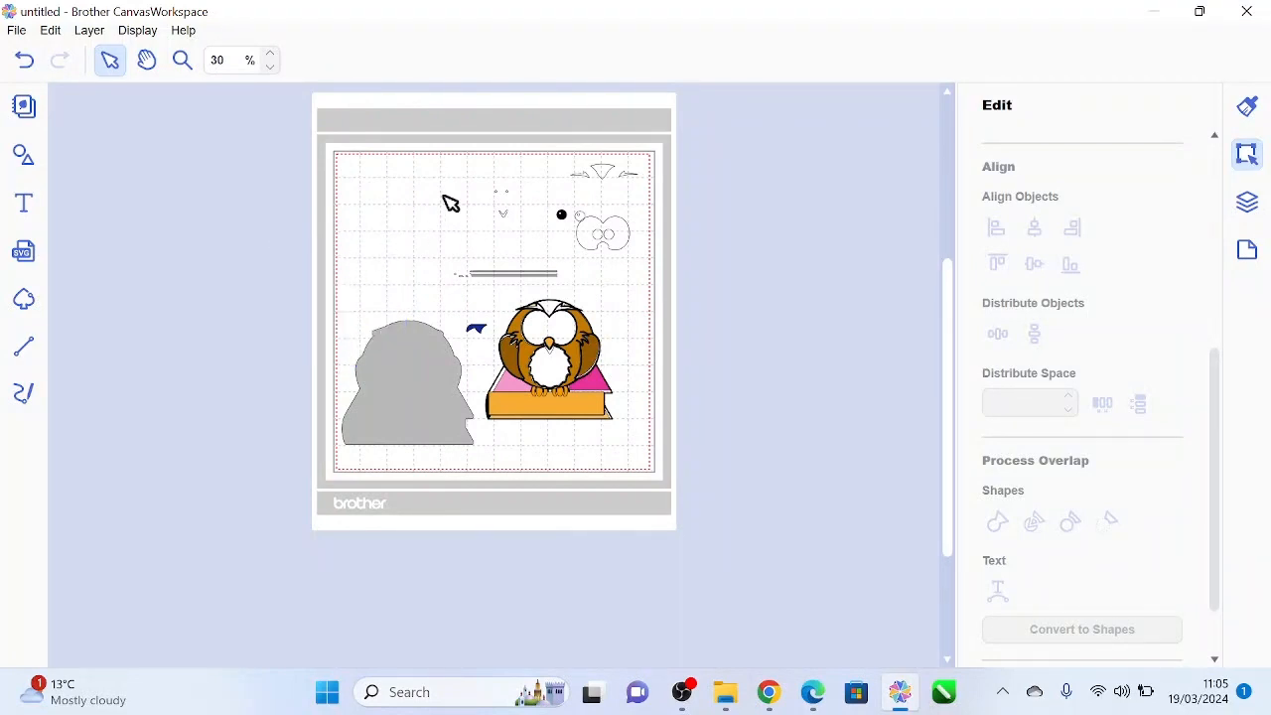
{"action": "left_click_drag", "start_coordinate": [443, 193], "coordinate": [519, 292]}
{"action": "key", "text": "Delete"}
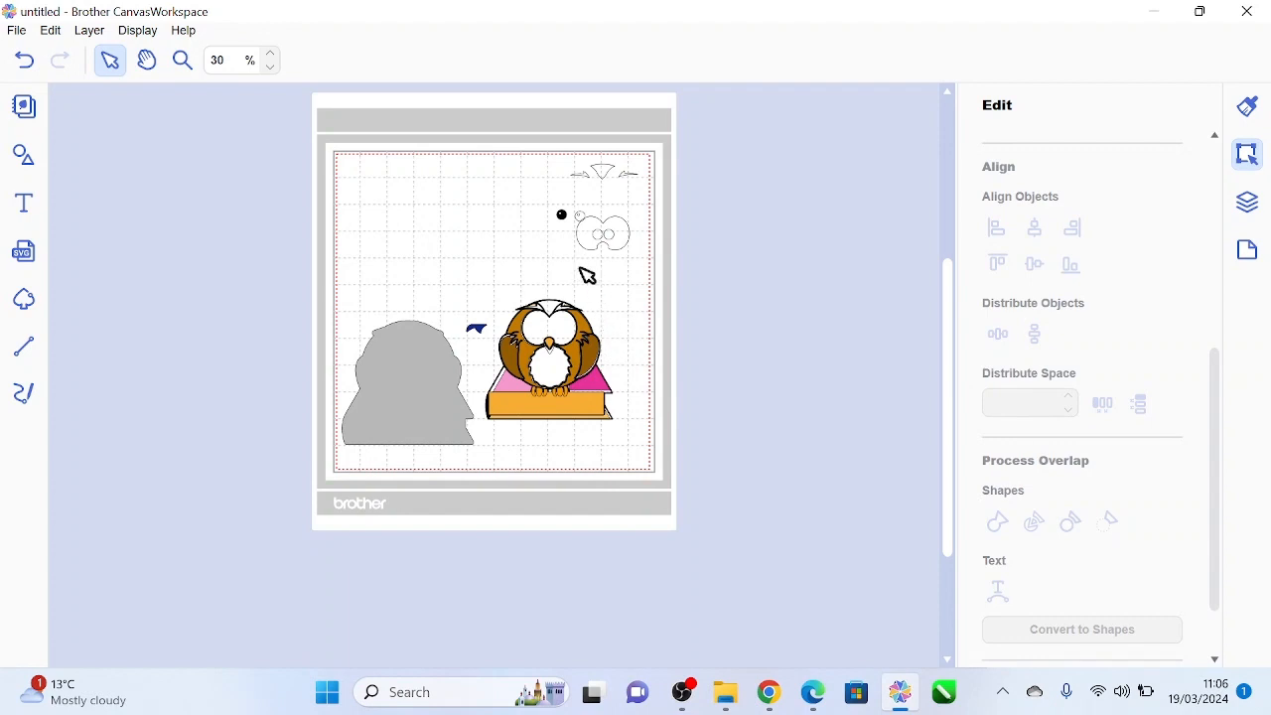
Open the export and transfer options for saving the owl design as an FCM file.
{"action": "left_click", "coordinate": [16, 31]}
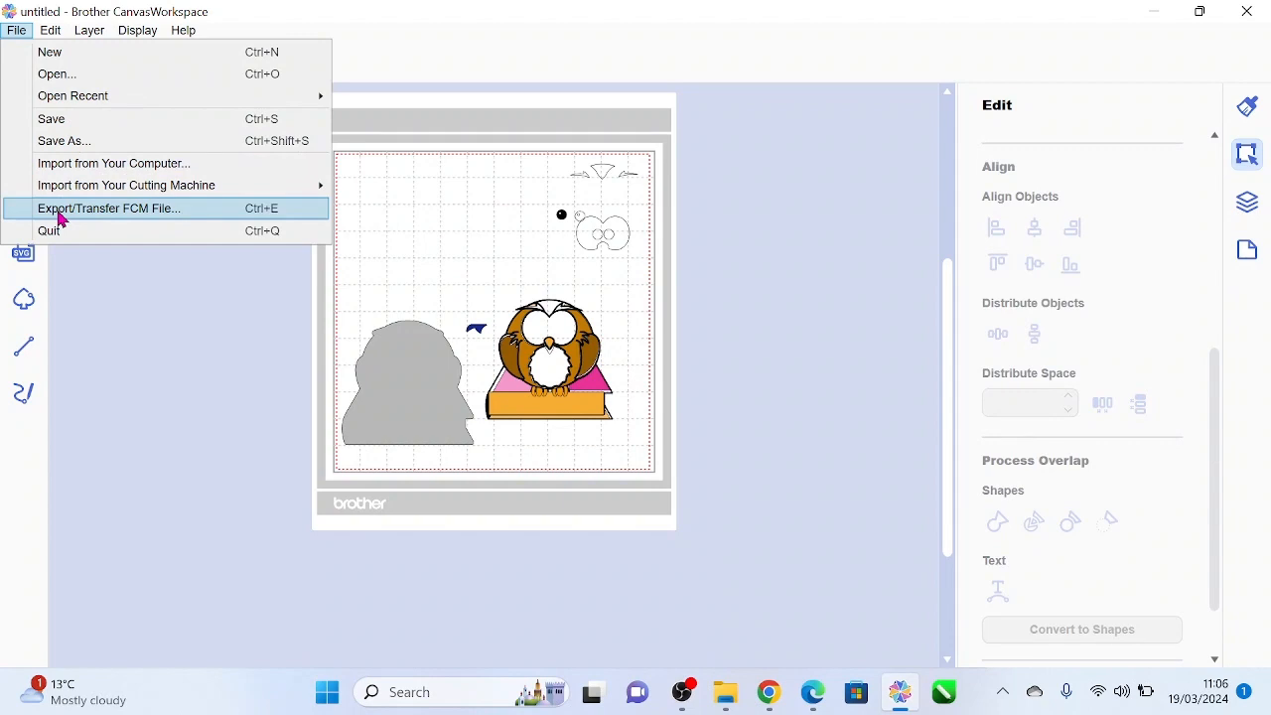
{"action": "left_click", "coordinate": [59, 218]}
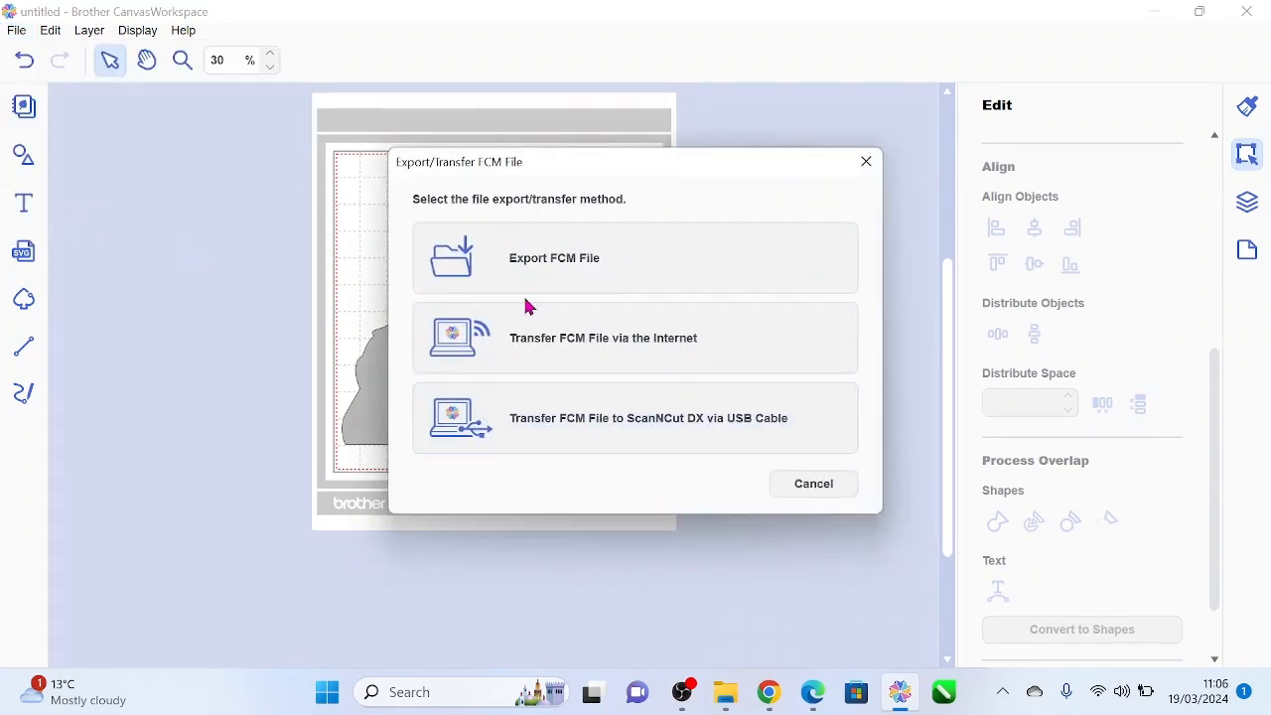